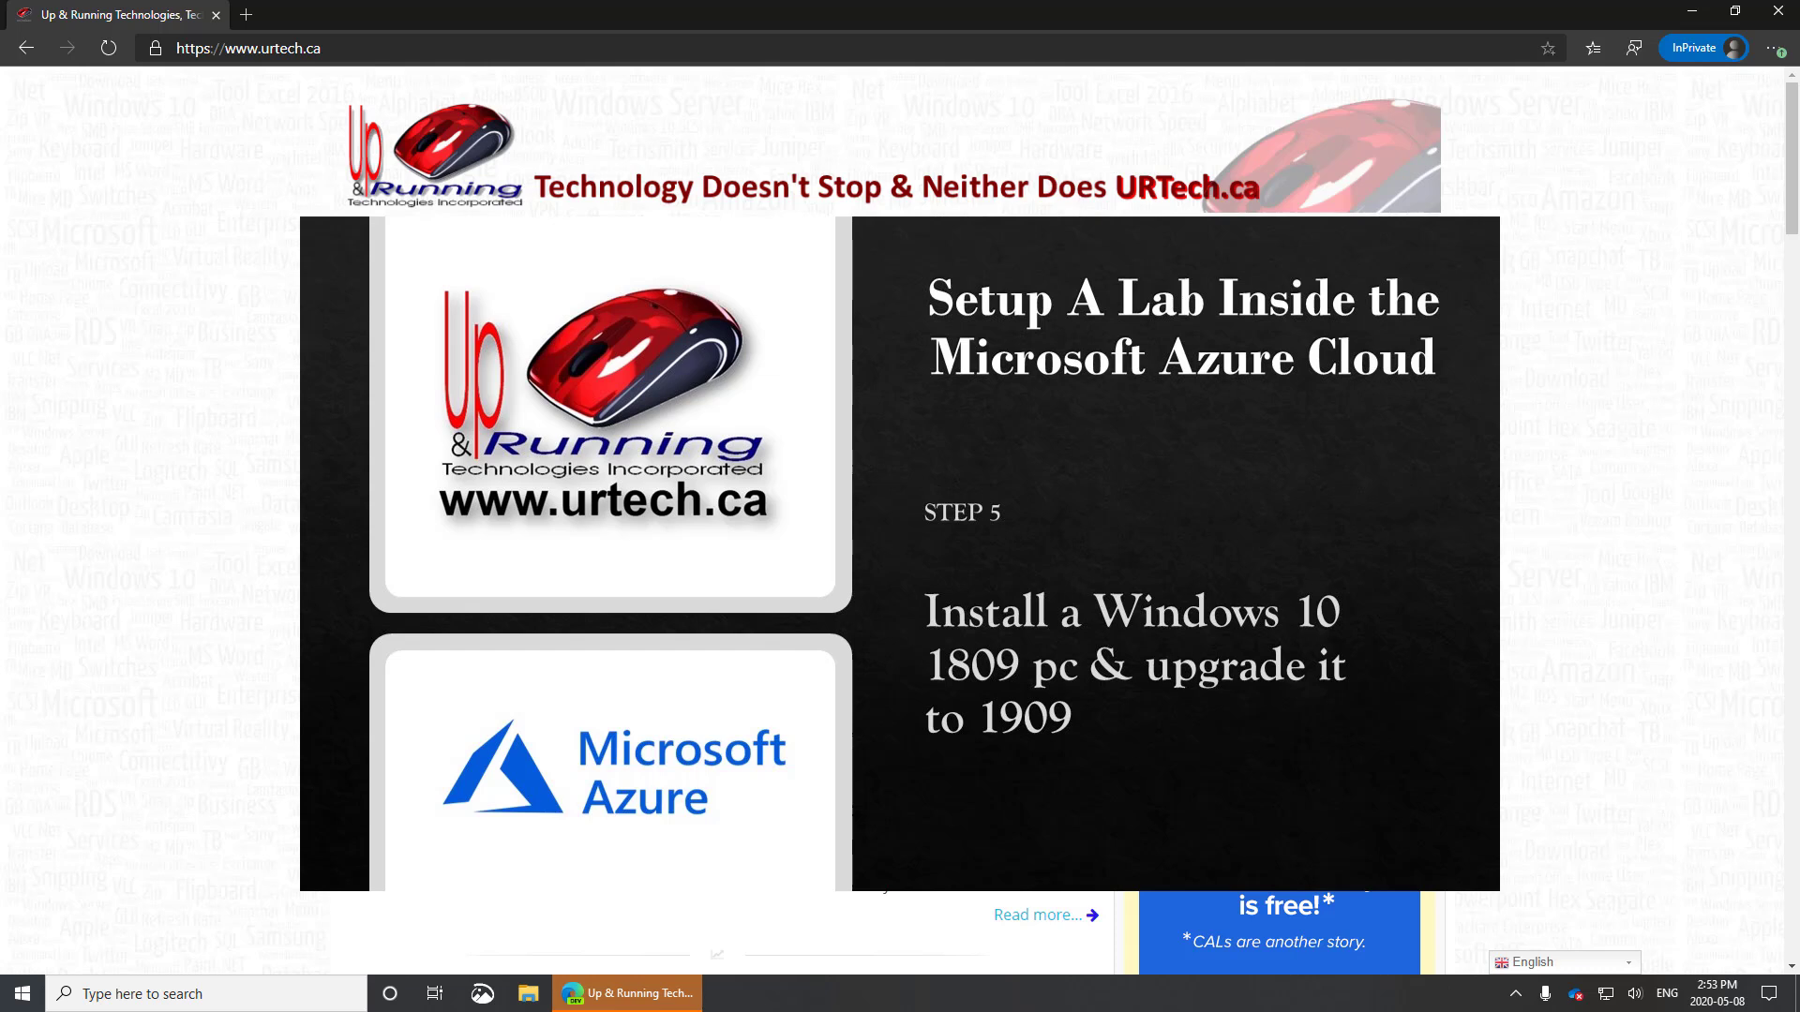
Go to the Azure portal and start creating a new virtual machine
click(349, 47)
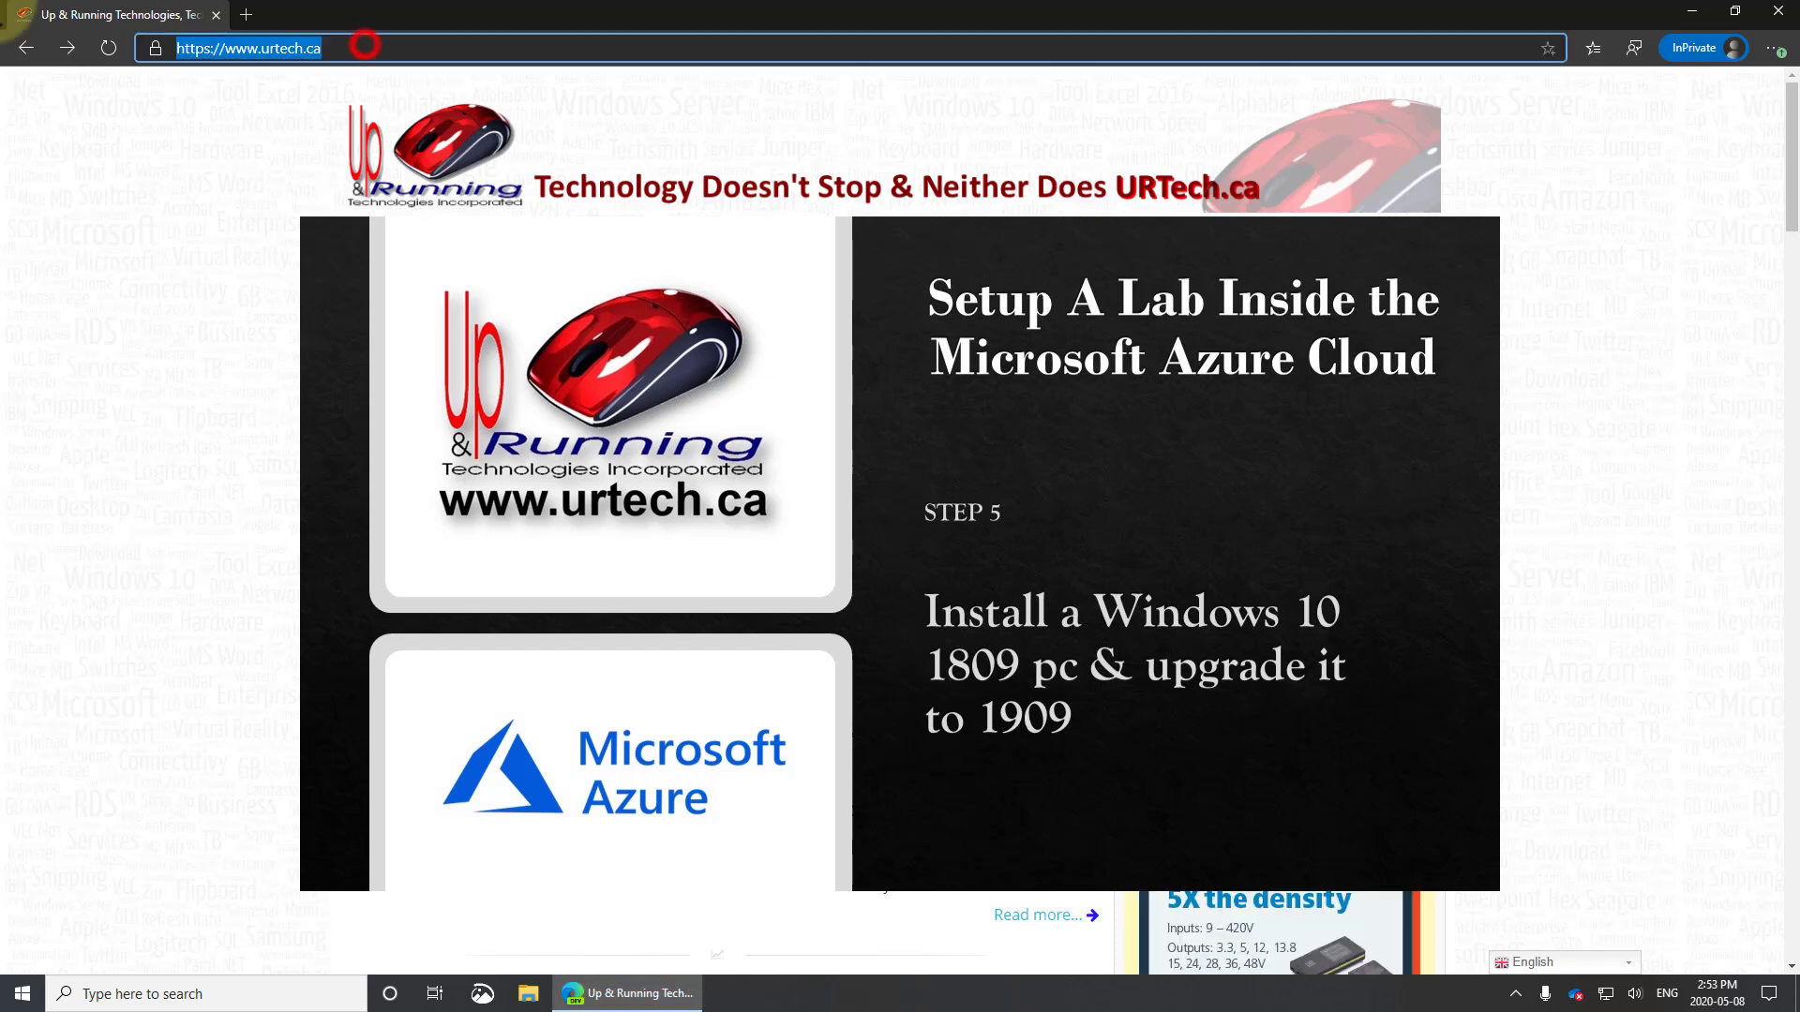
text(portal.)
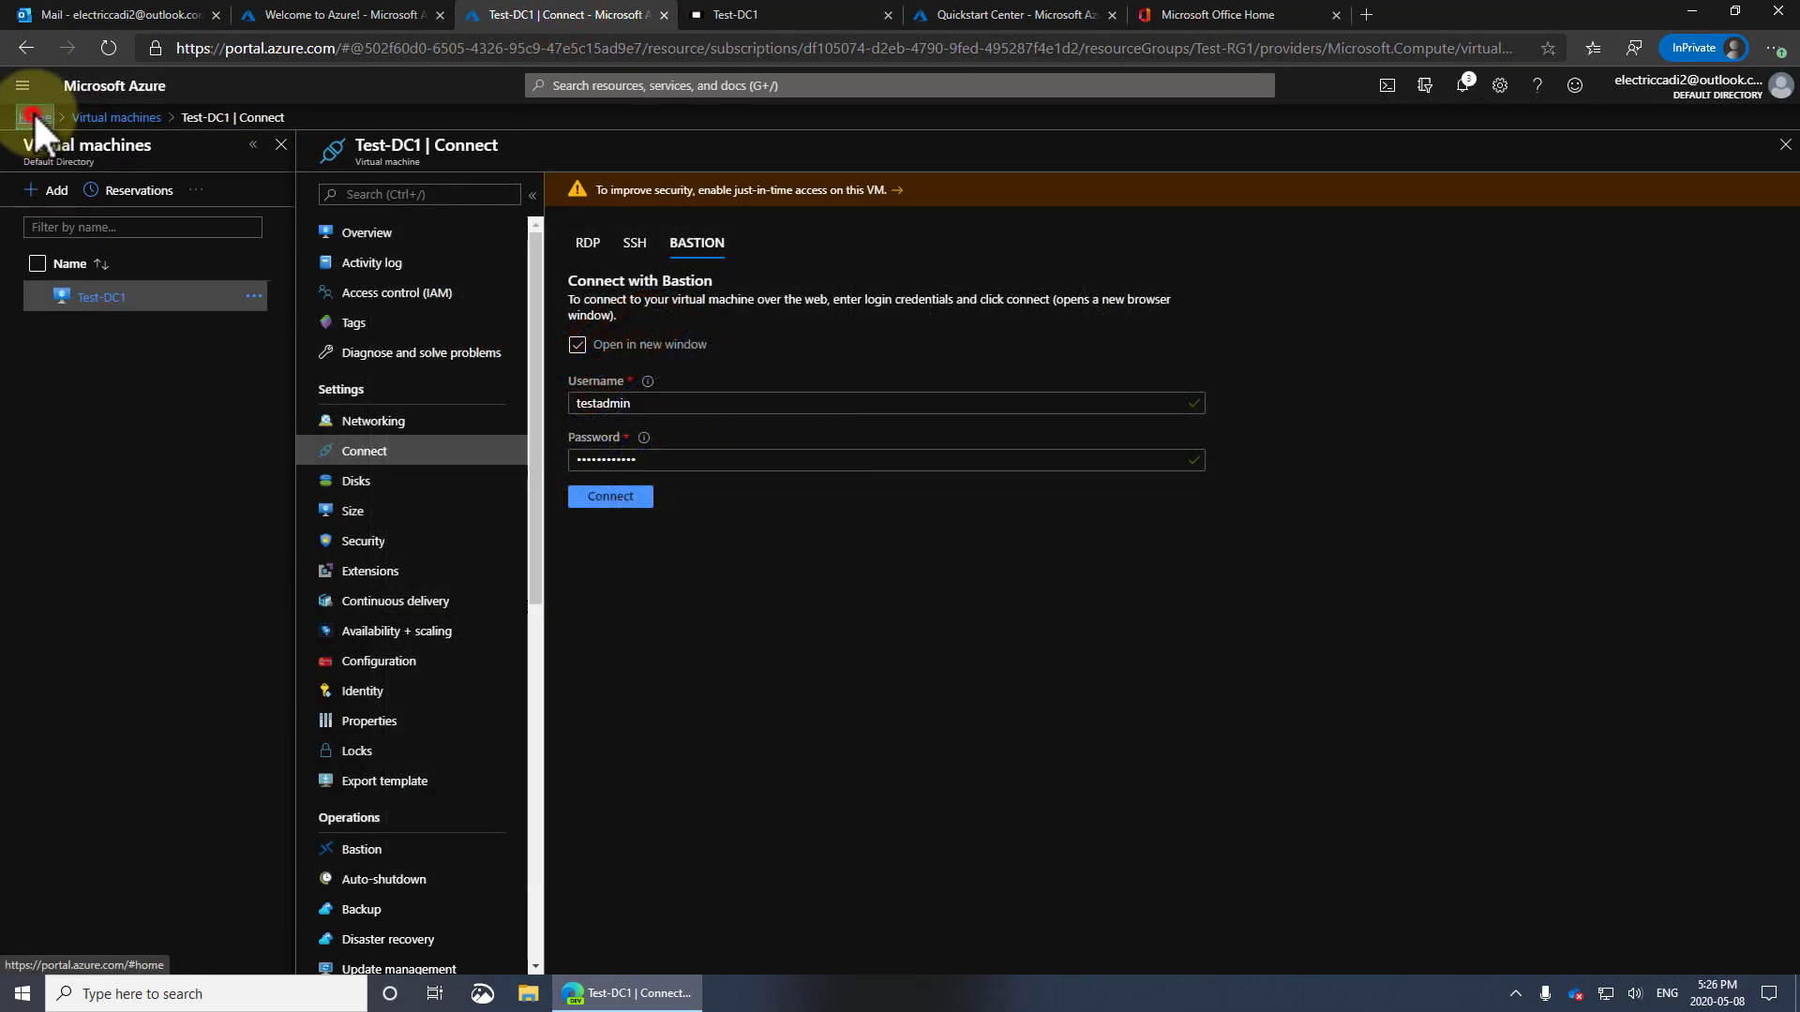
click(34, 116)
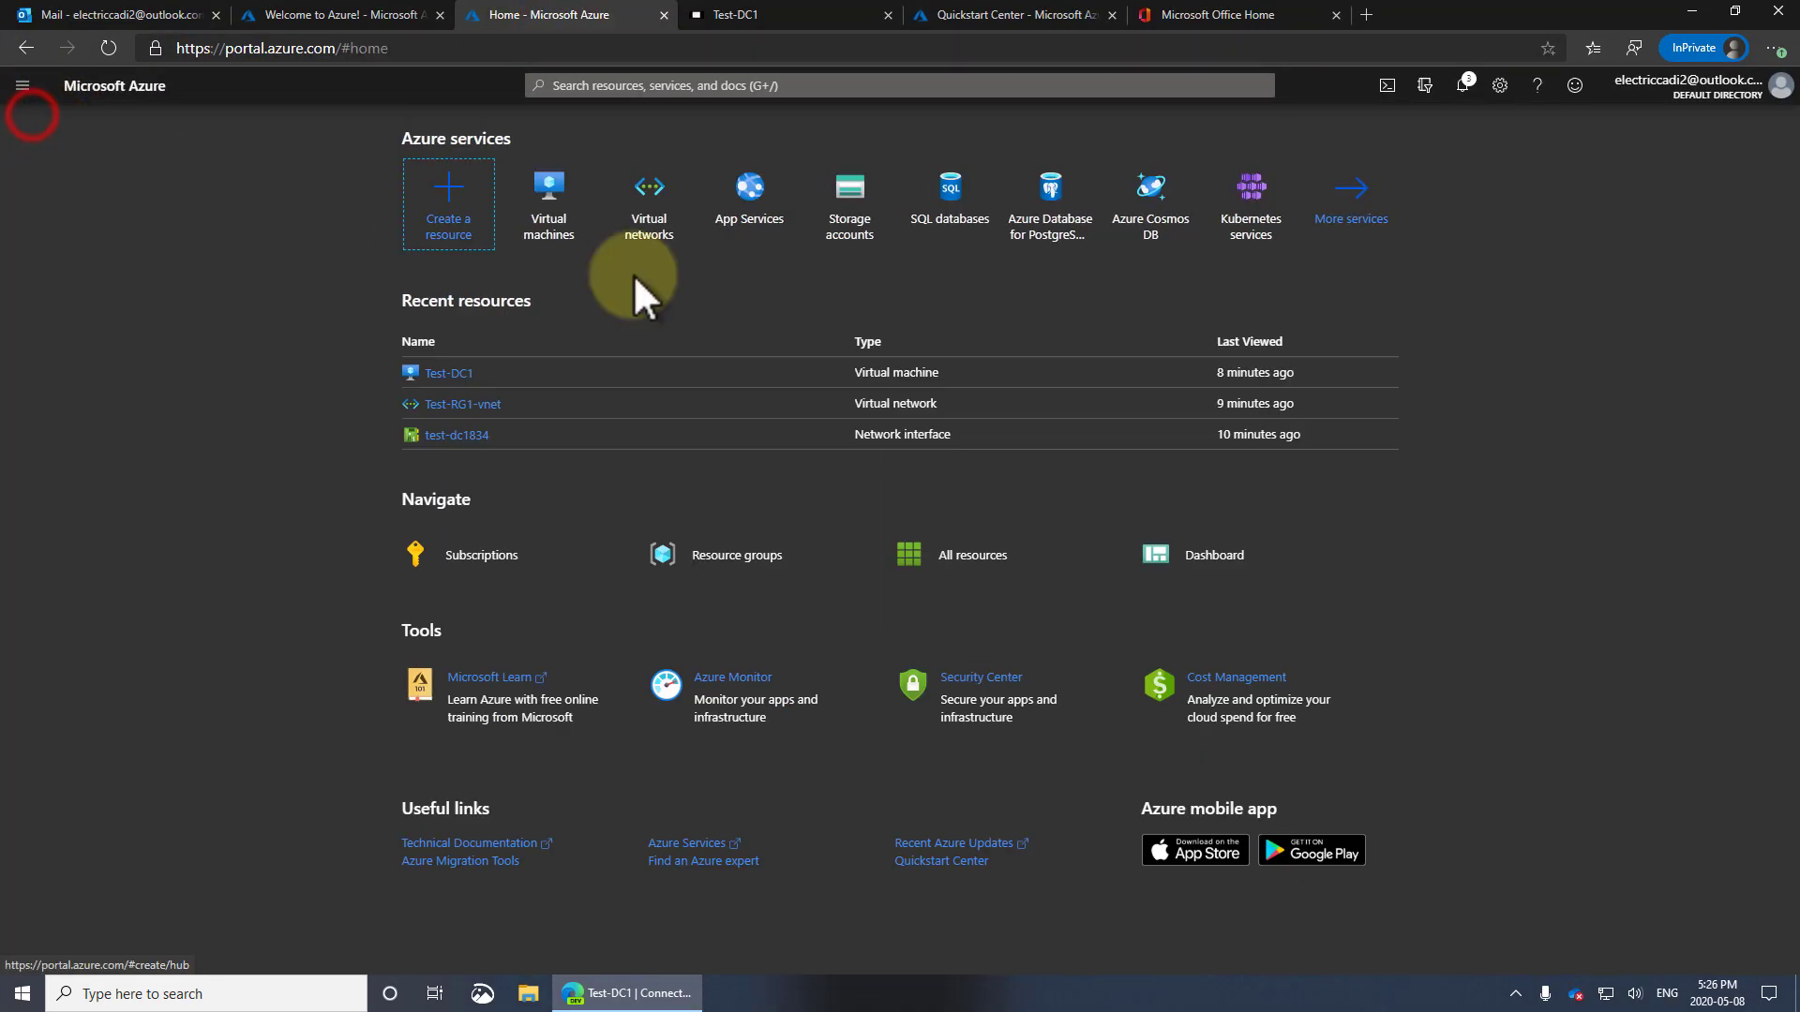
click(547, 199)
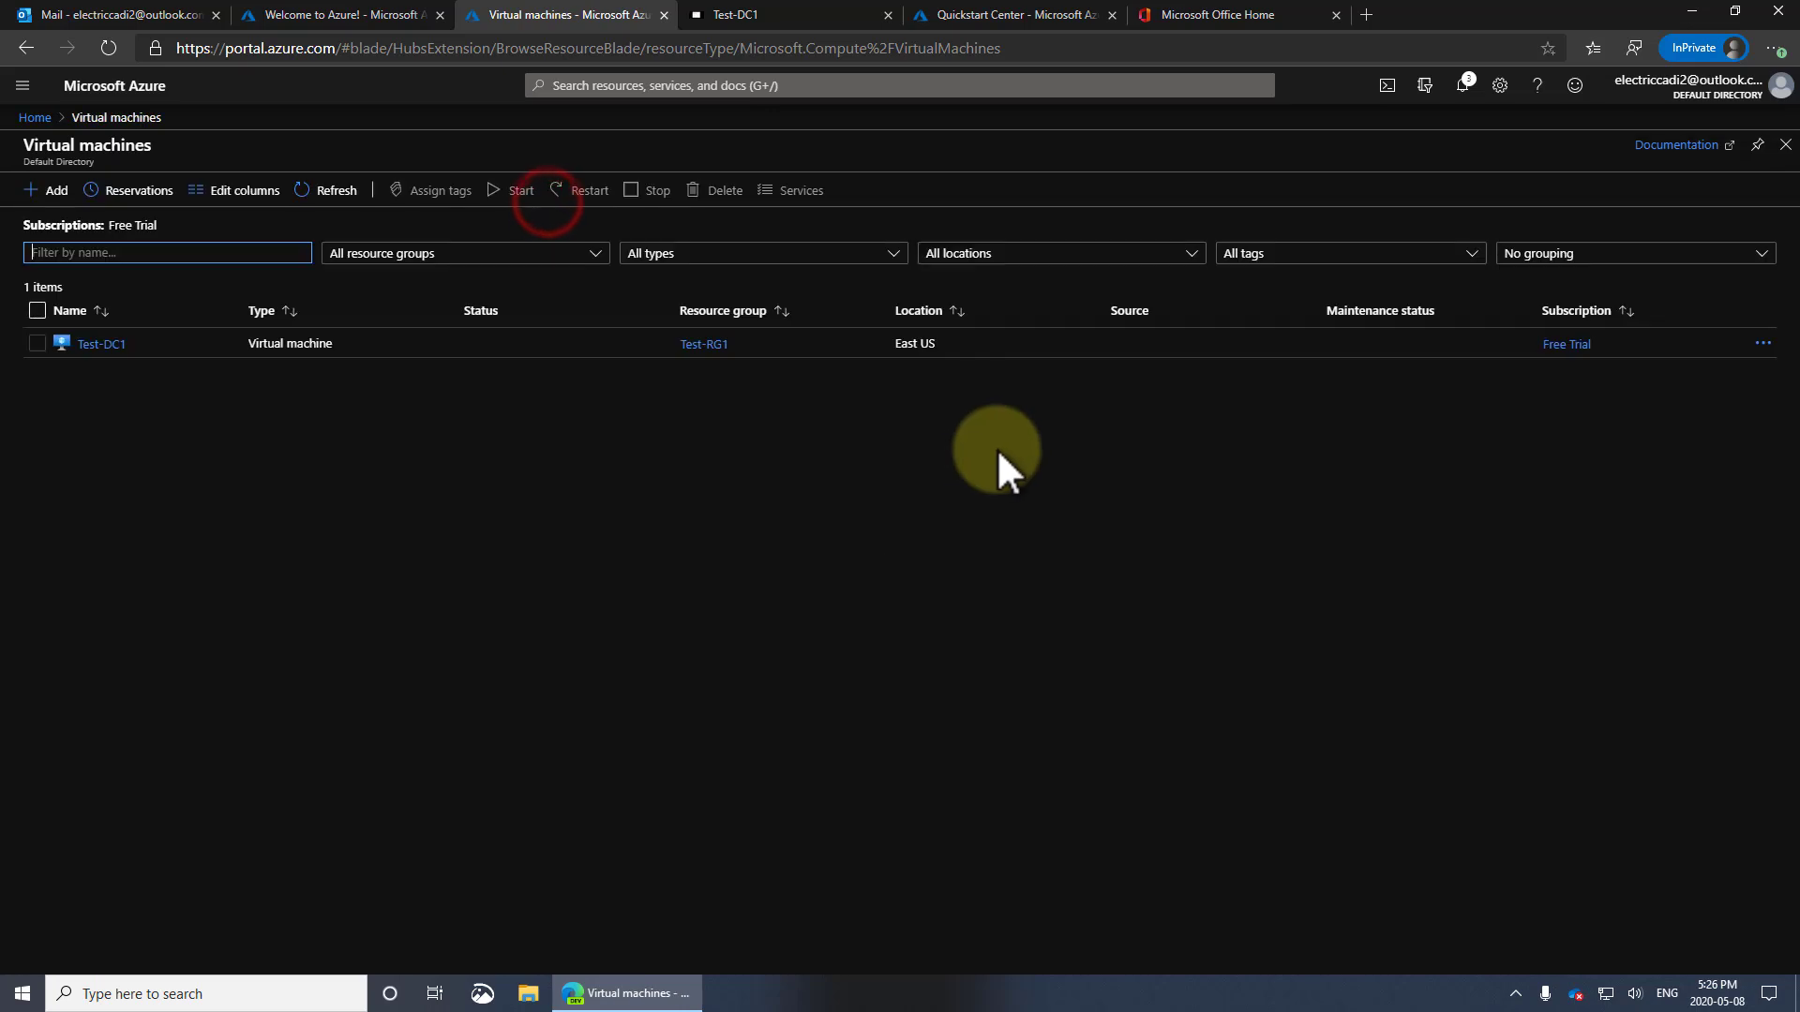
click(54, 190)
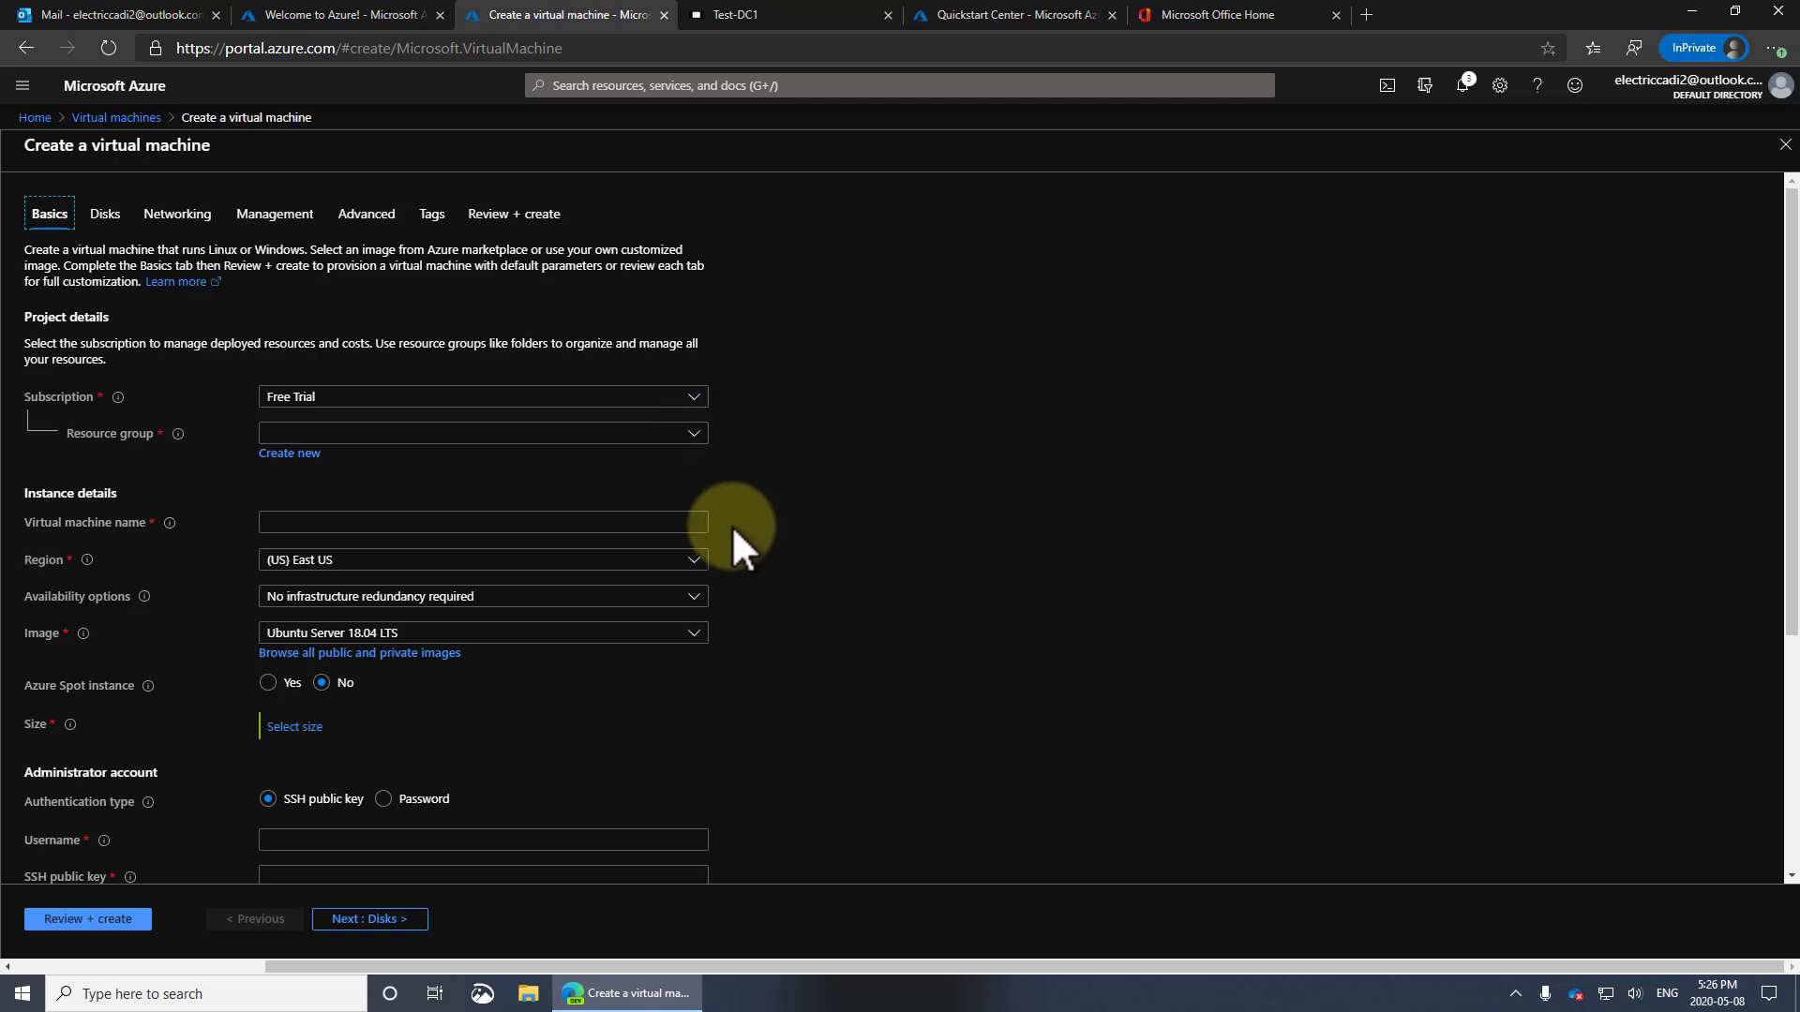
Place the new VM in resource group Test-RG1 and name it Test-PC1
click(480, 432)
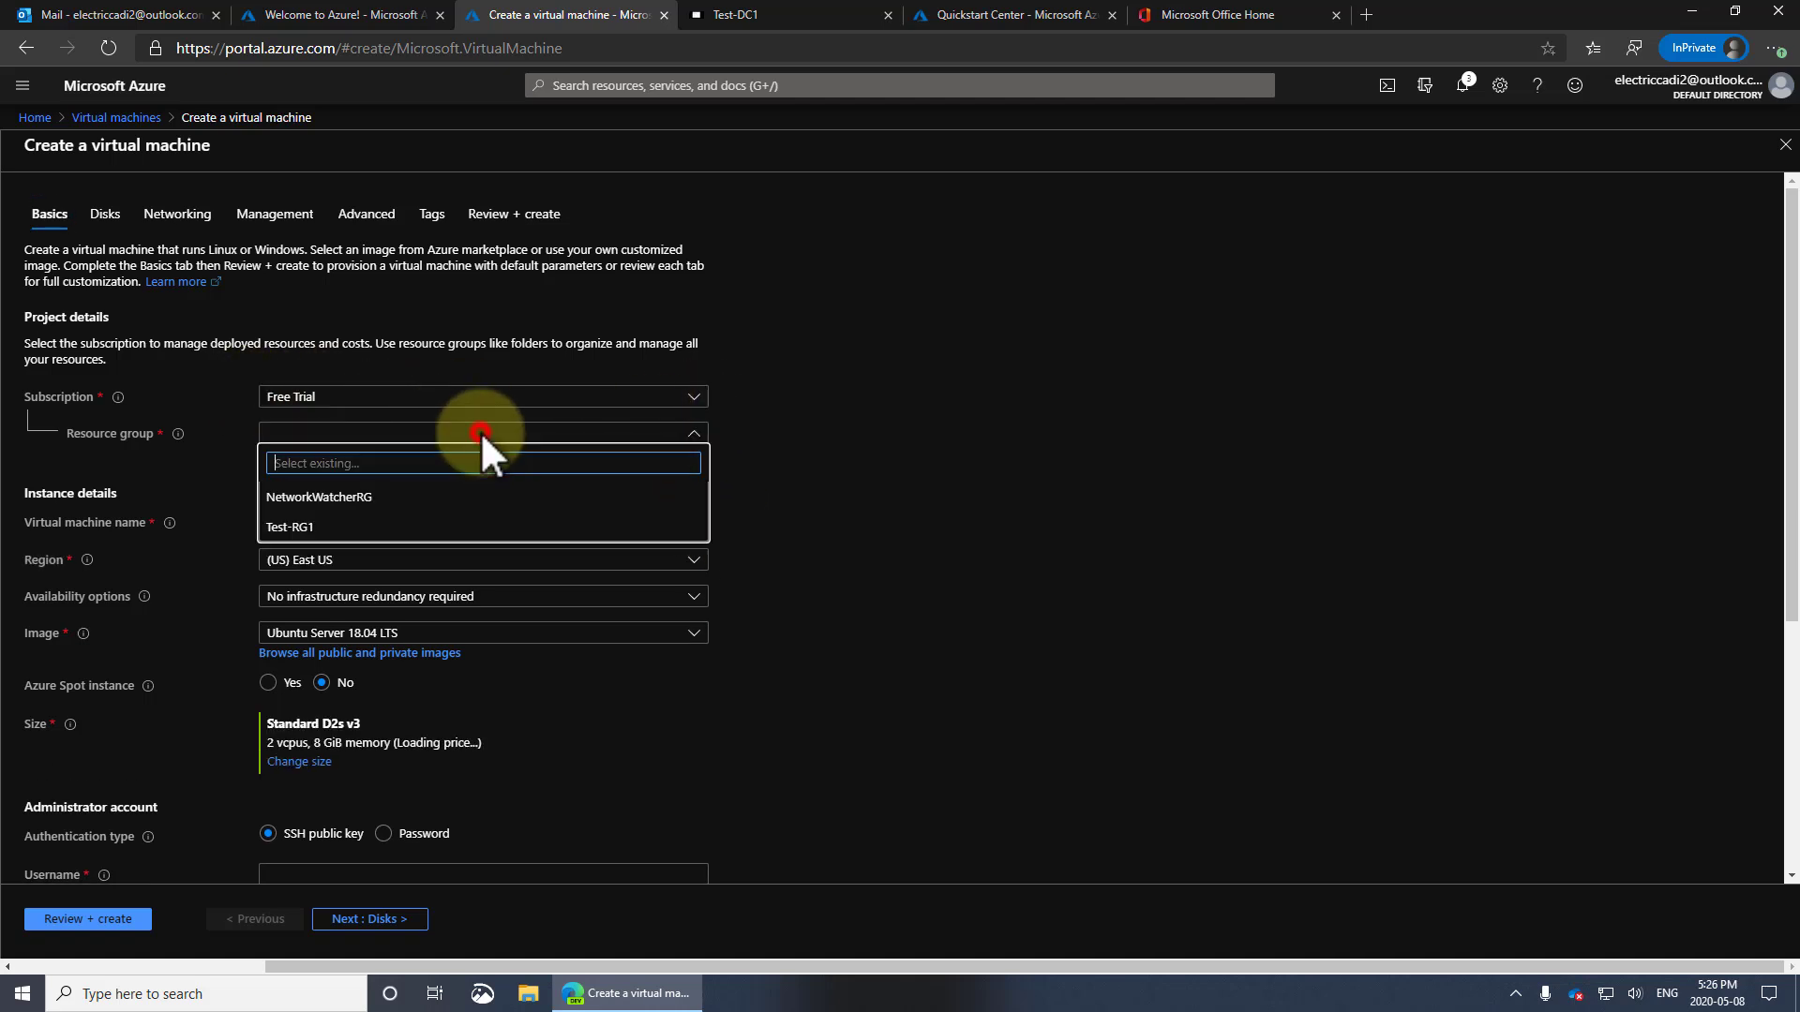
click(305, 526)
click(409, 529)
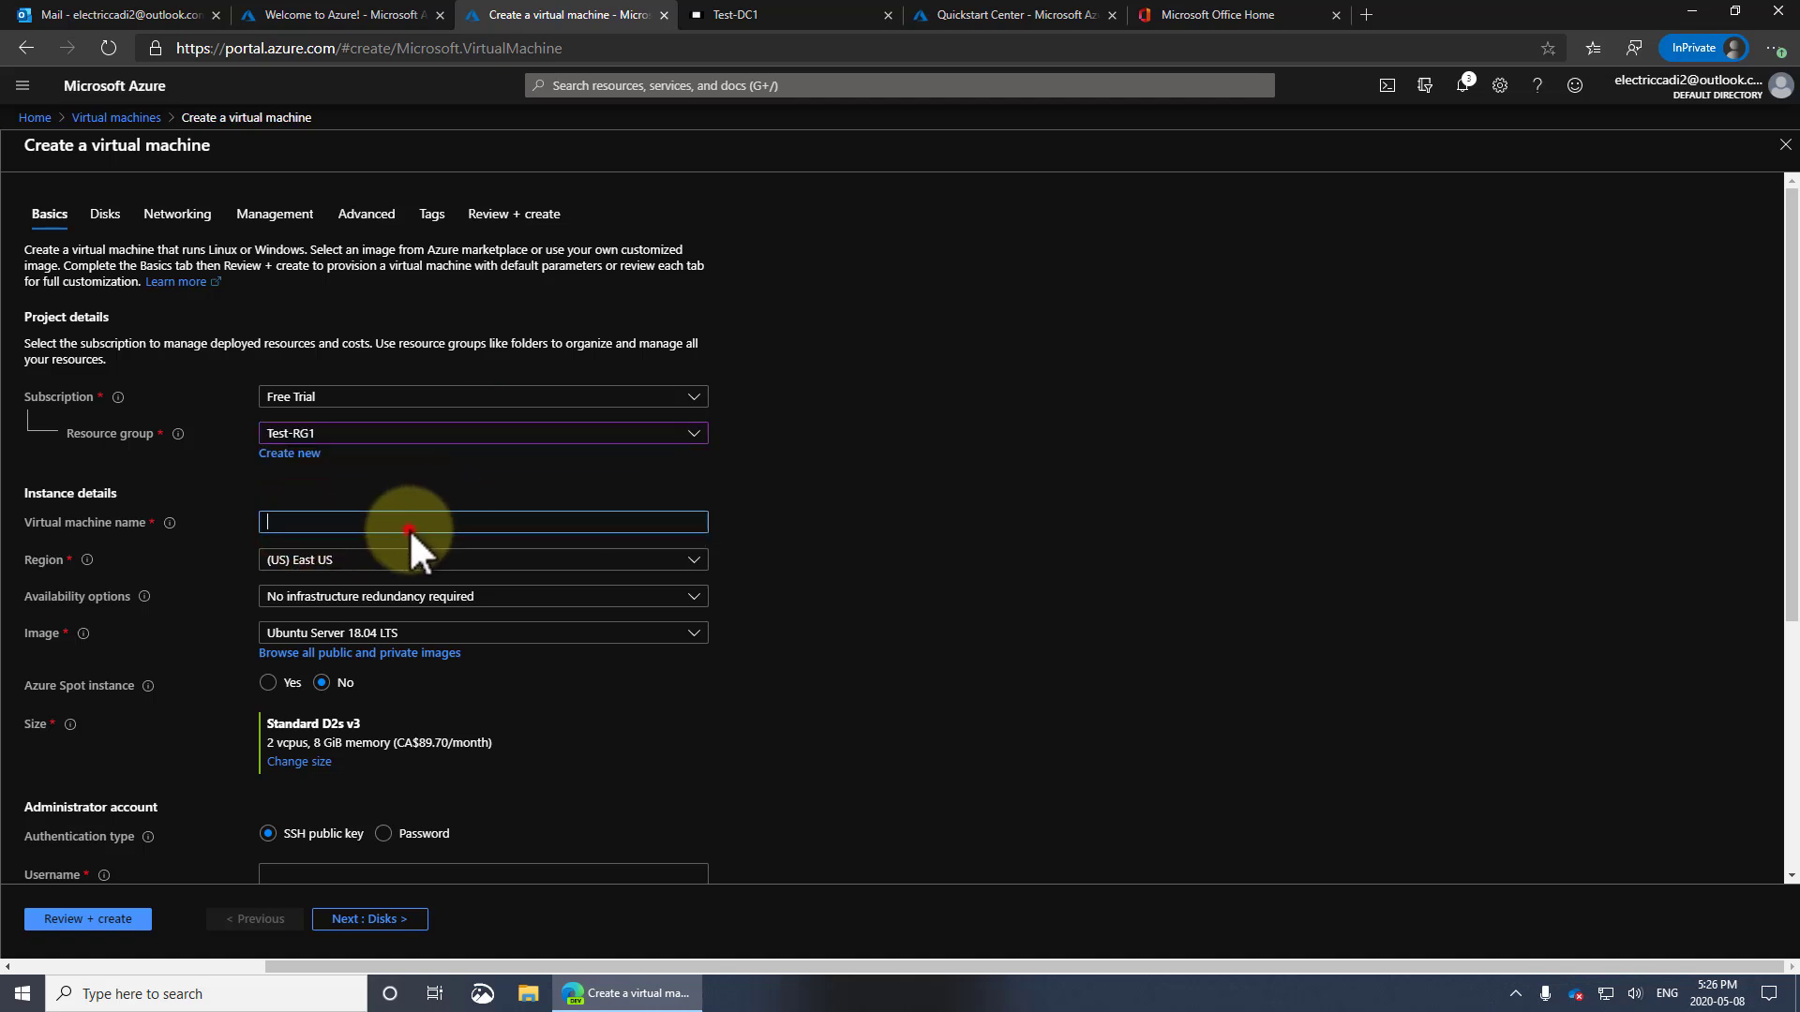
text(Test-PC1)
Set the region to West US 2 and the image to Windows 10 Pro, Version 1809
click(487, 560)
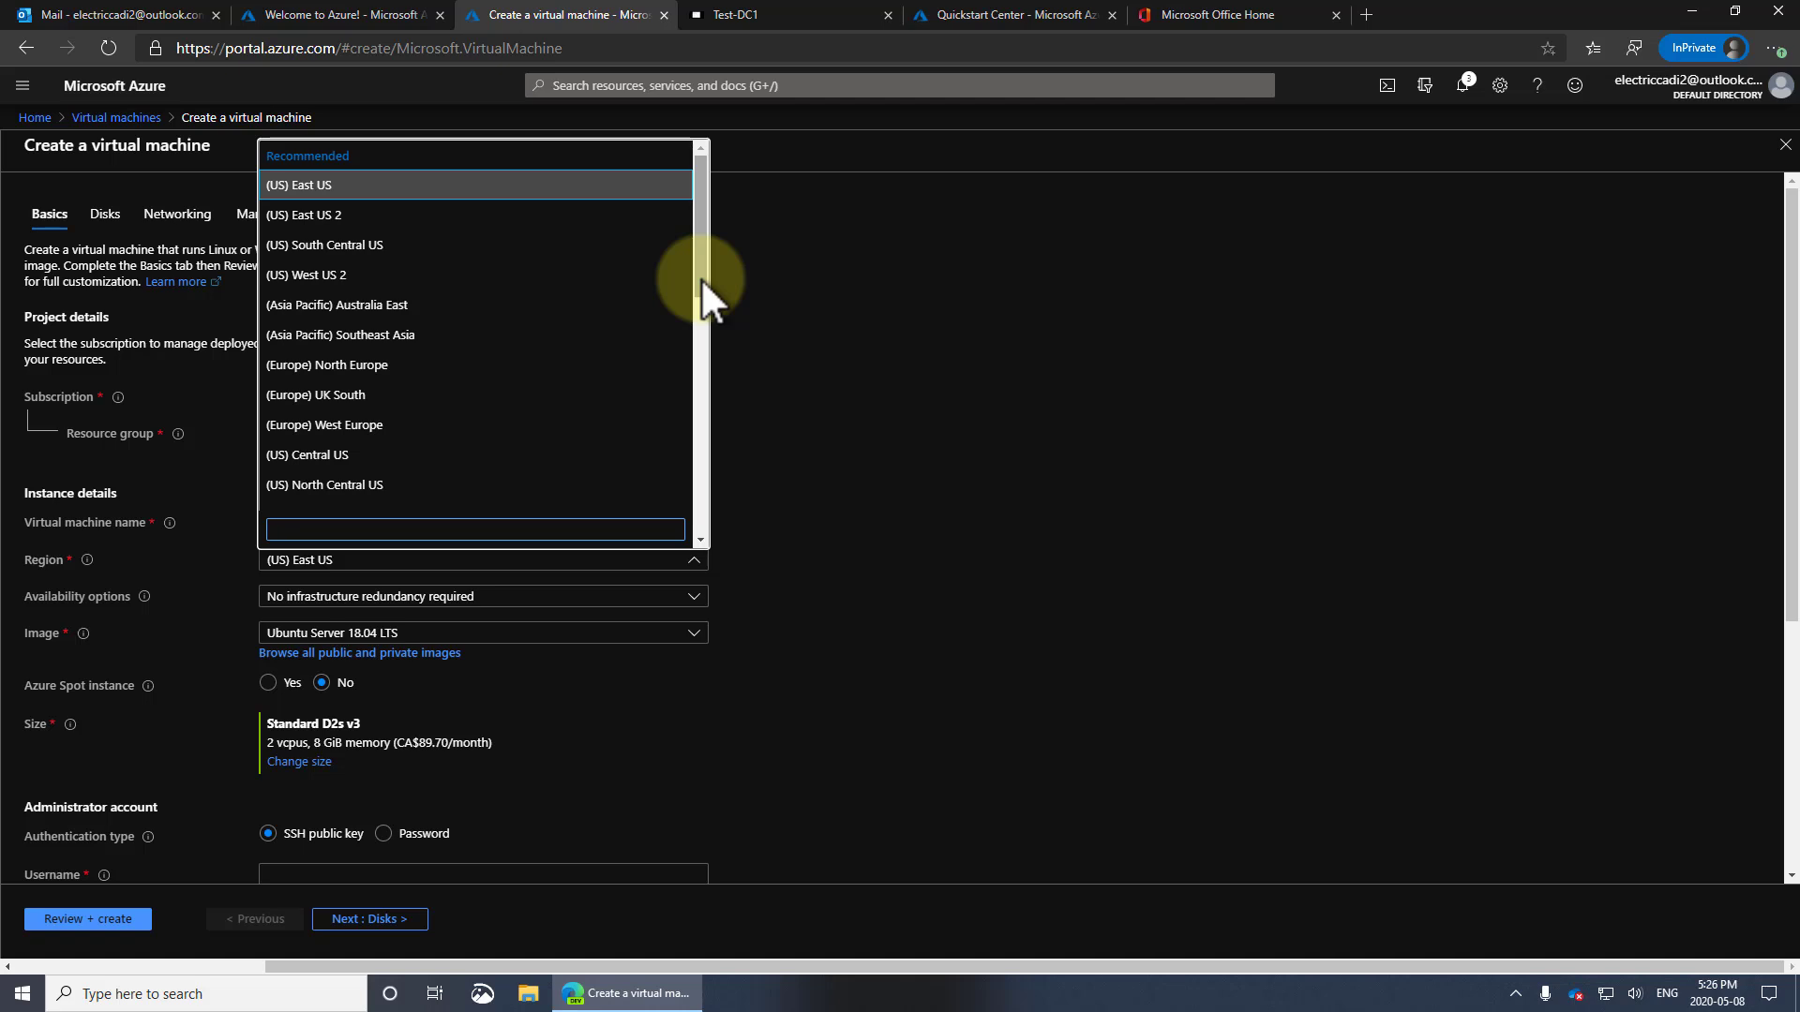
click(481, 274)
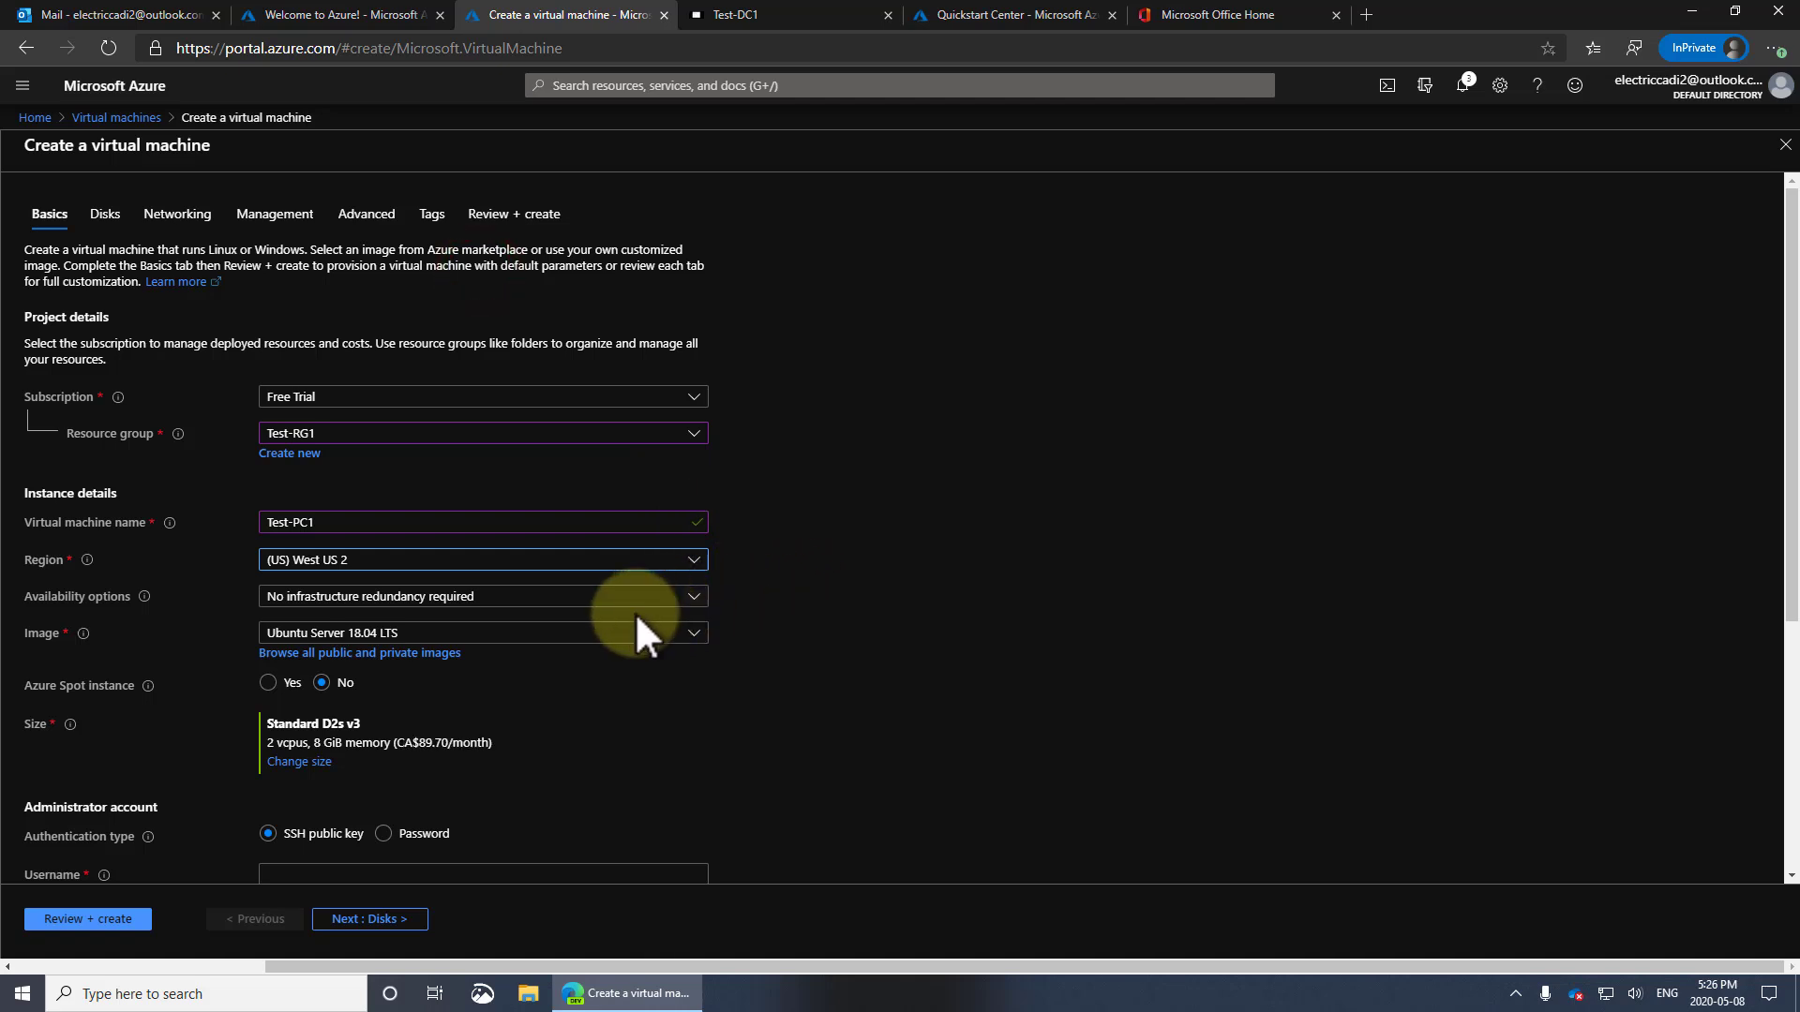
click(375, 635)
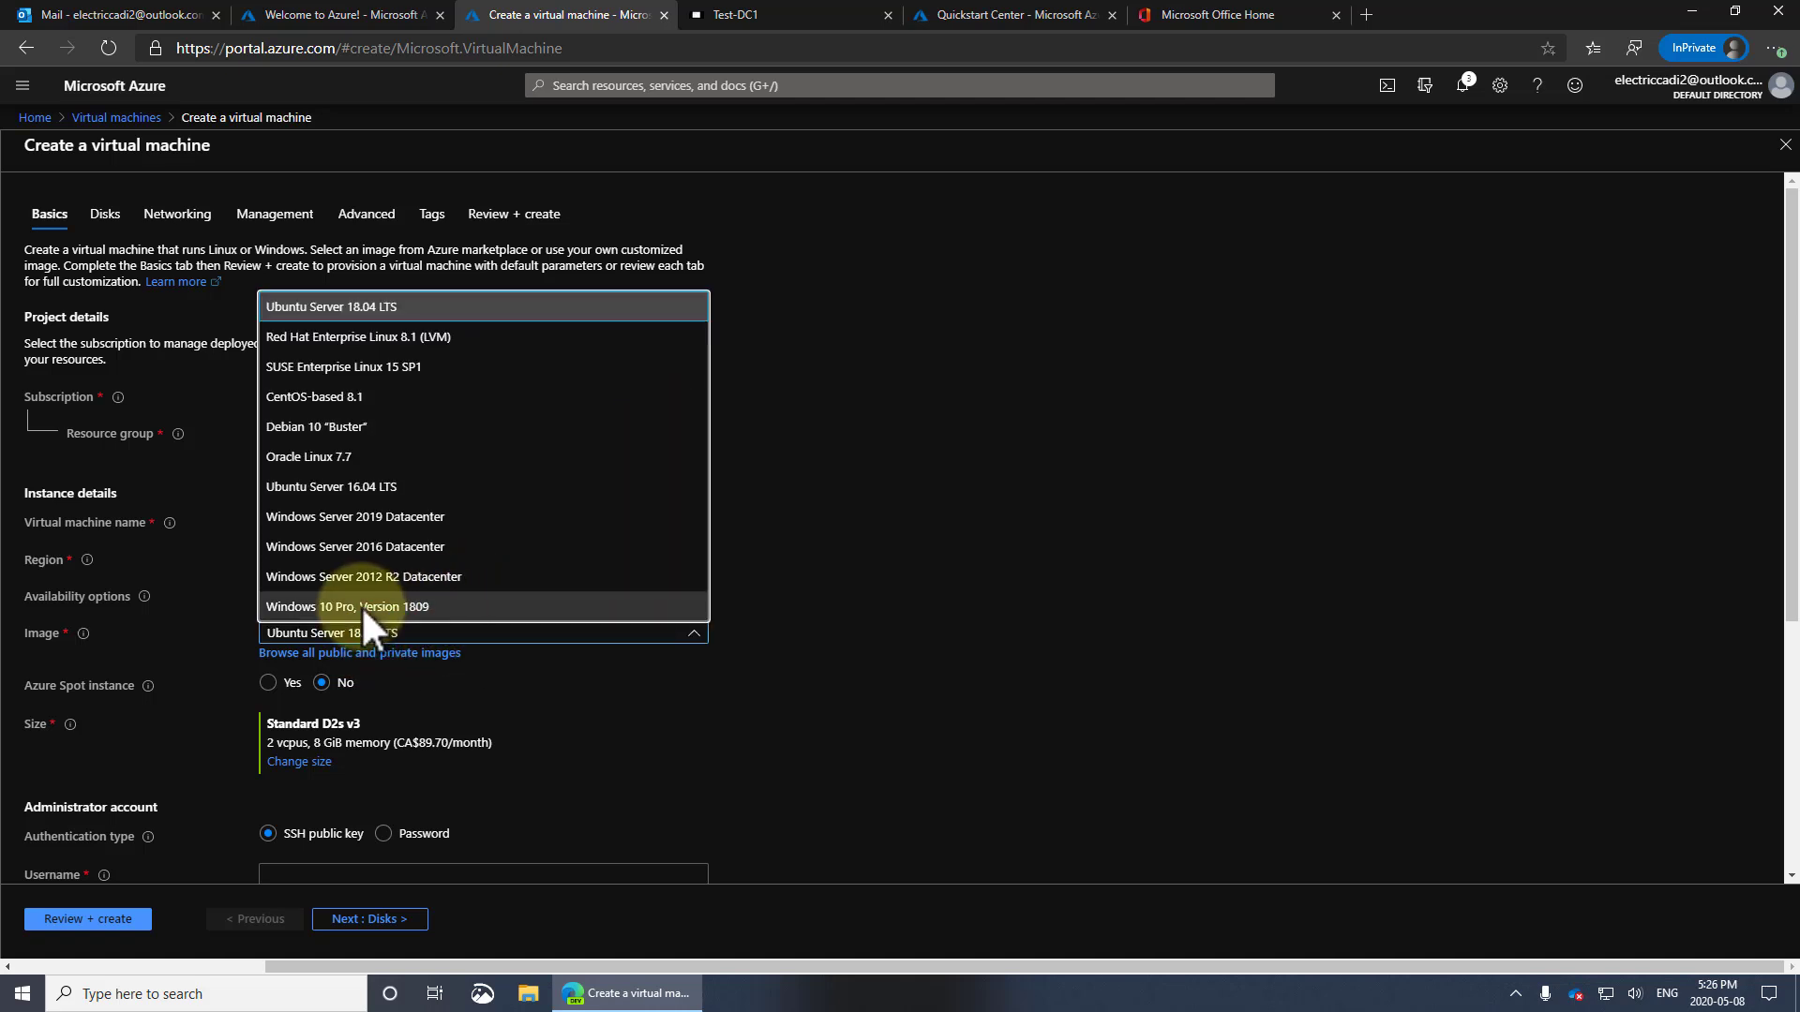
click(429, 606)
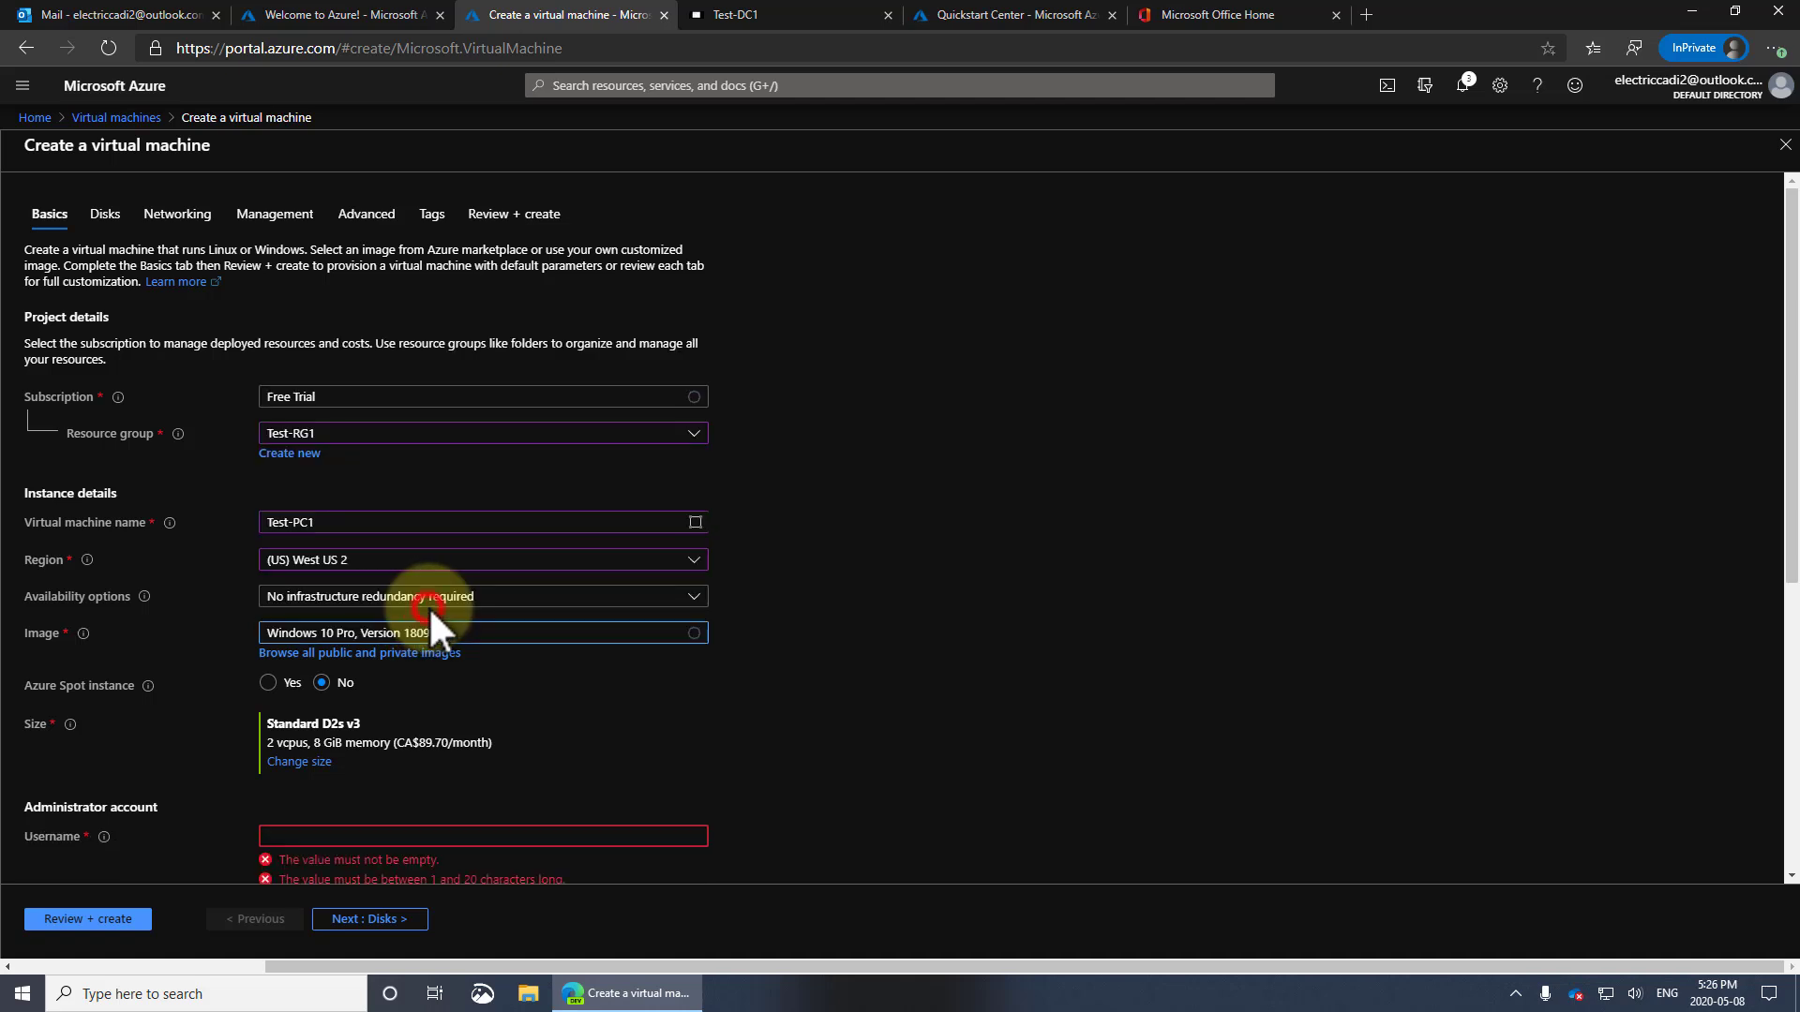
click(850, 699)
scroll(857, 700, down, 3)
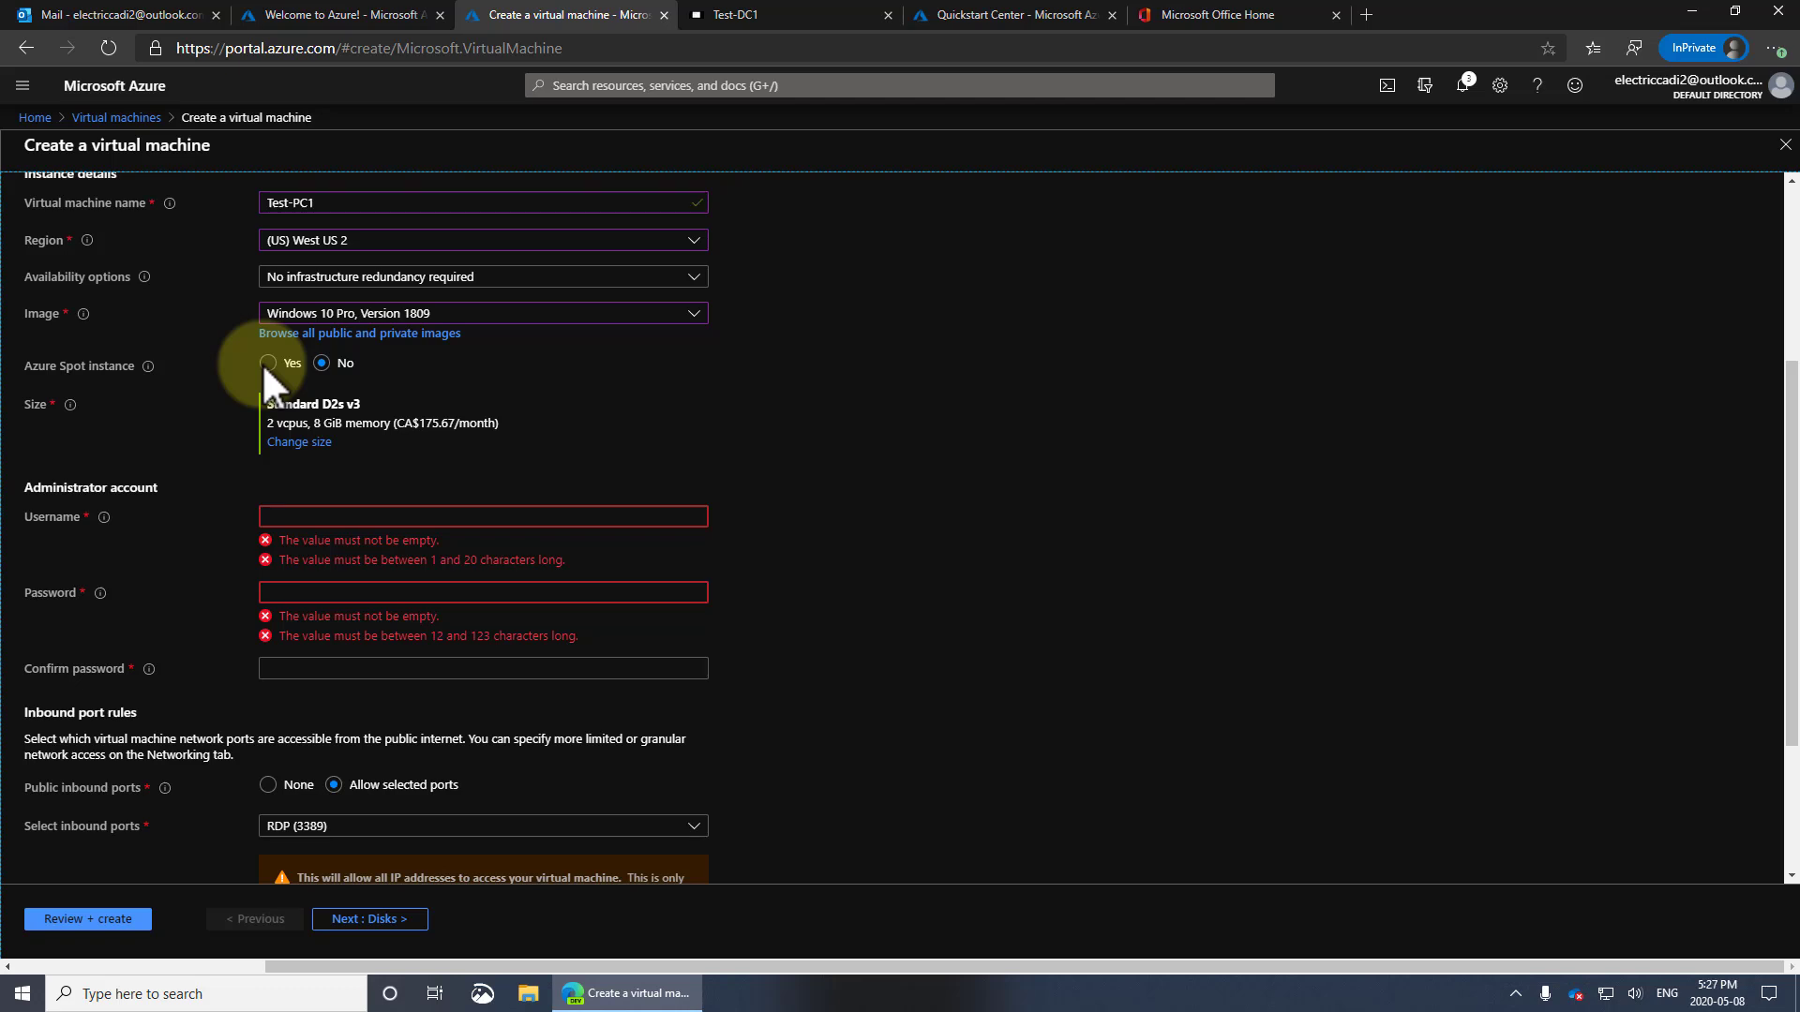
Sort sizes by monthly cost and apply Standard B2s (2 vCPUs, 4 GiB, CA$46.35/month)
click(298, 440)
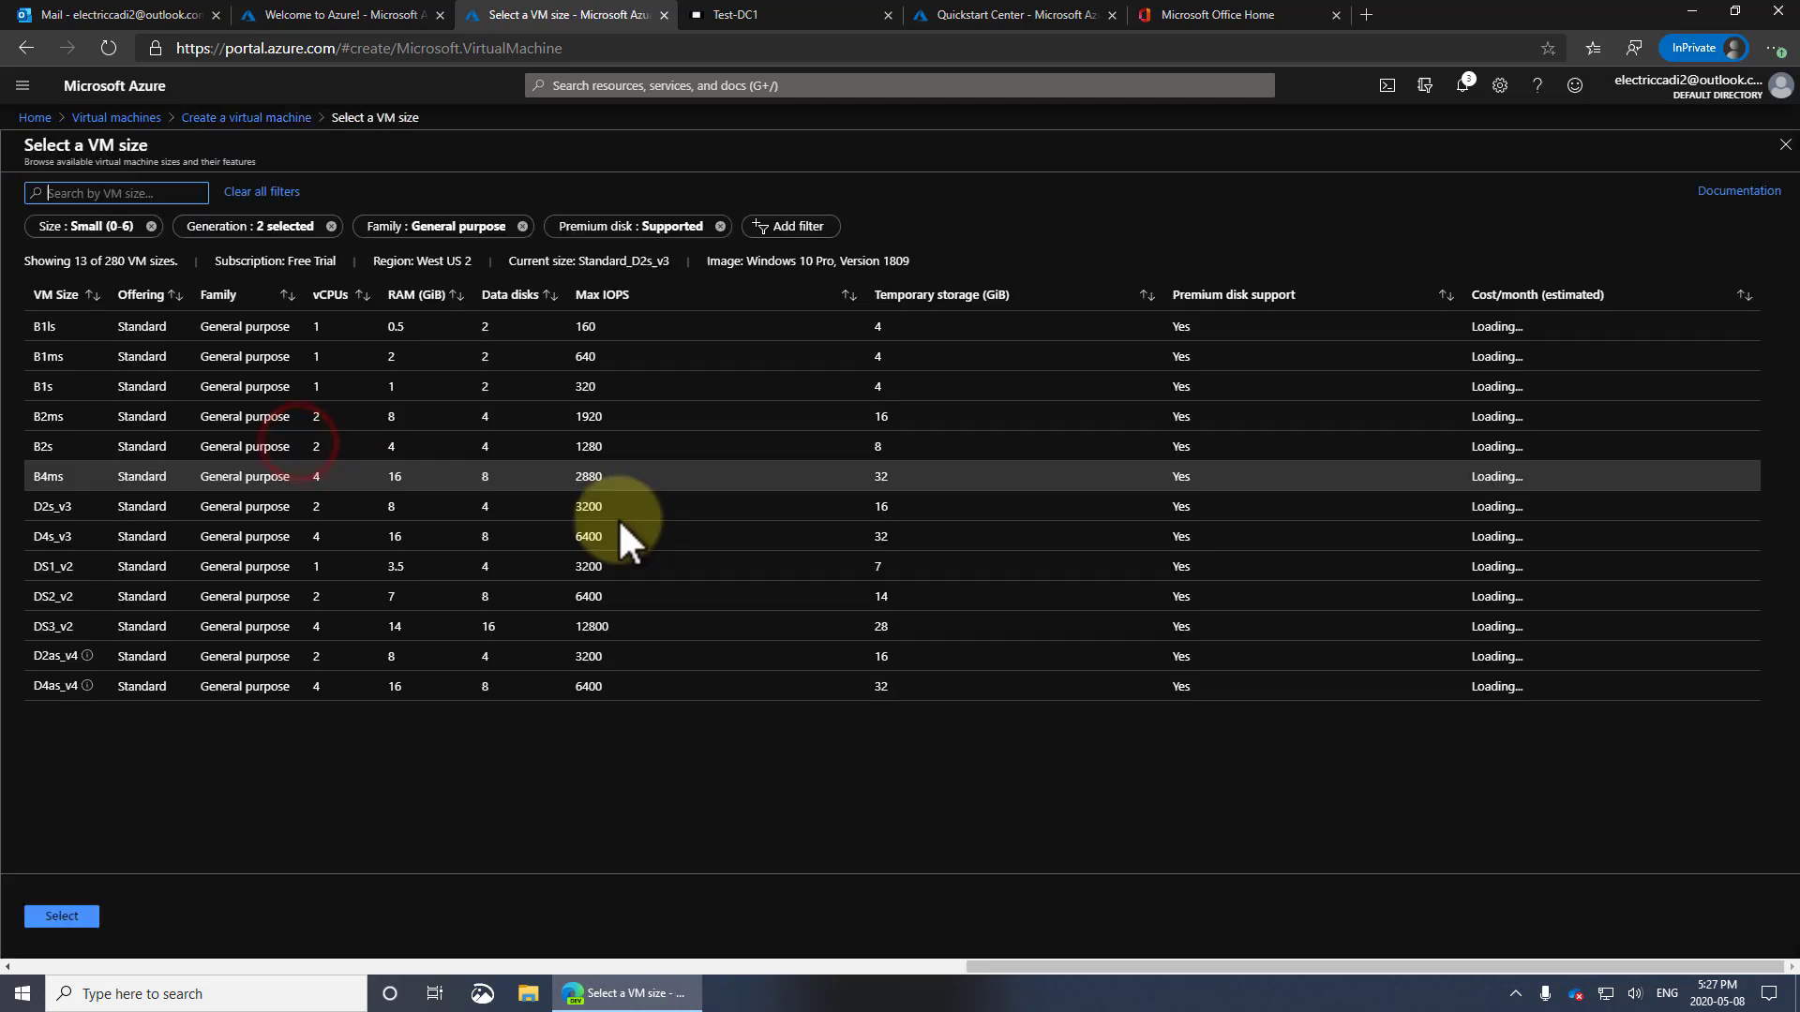
click(1549, 292)
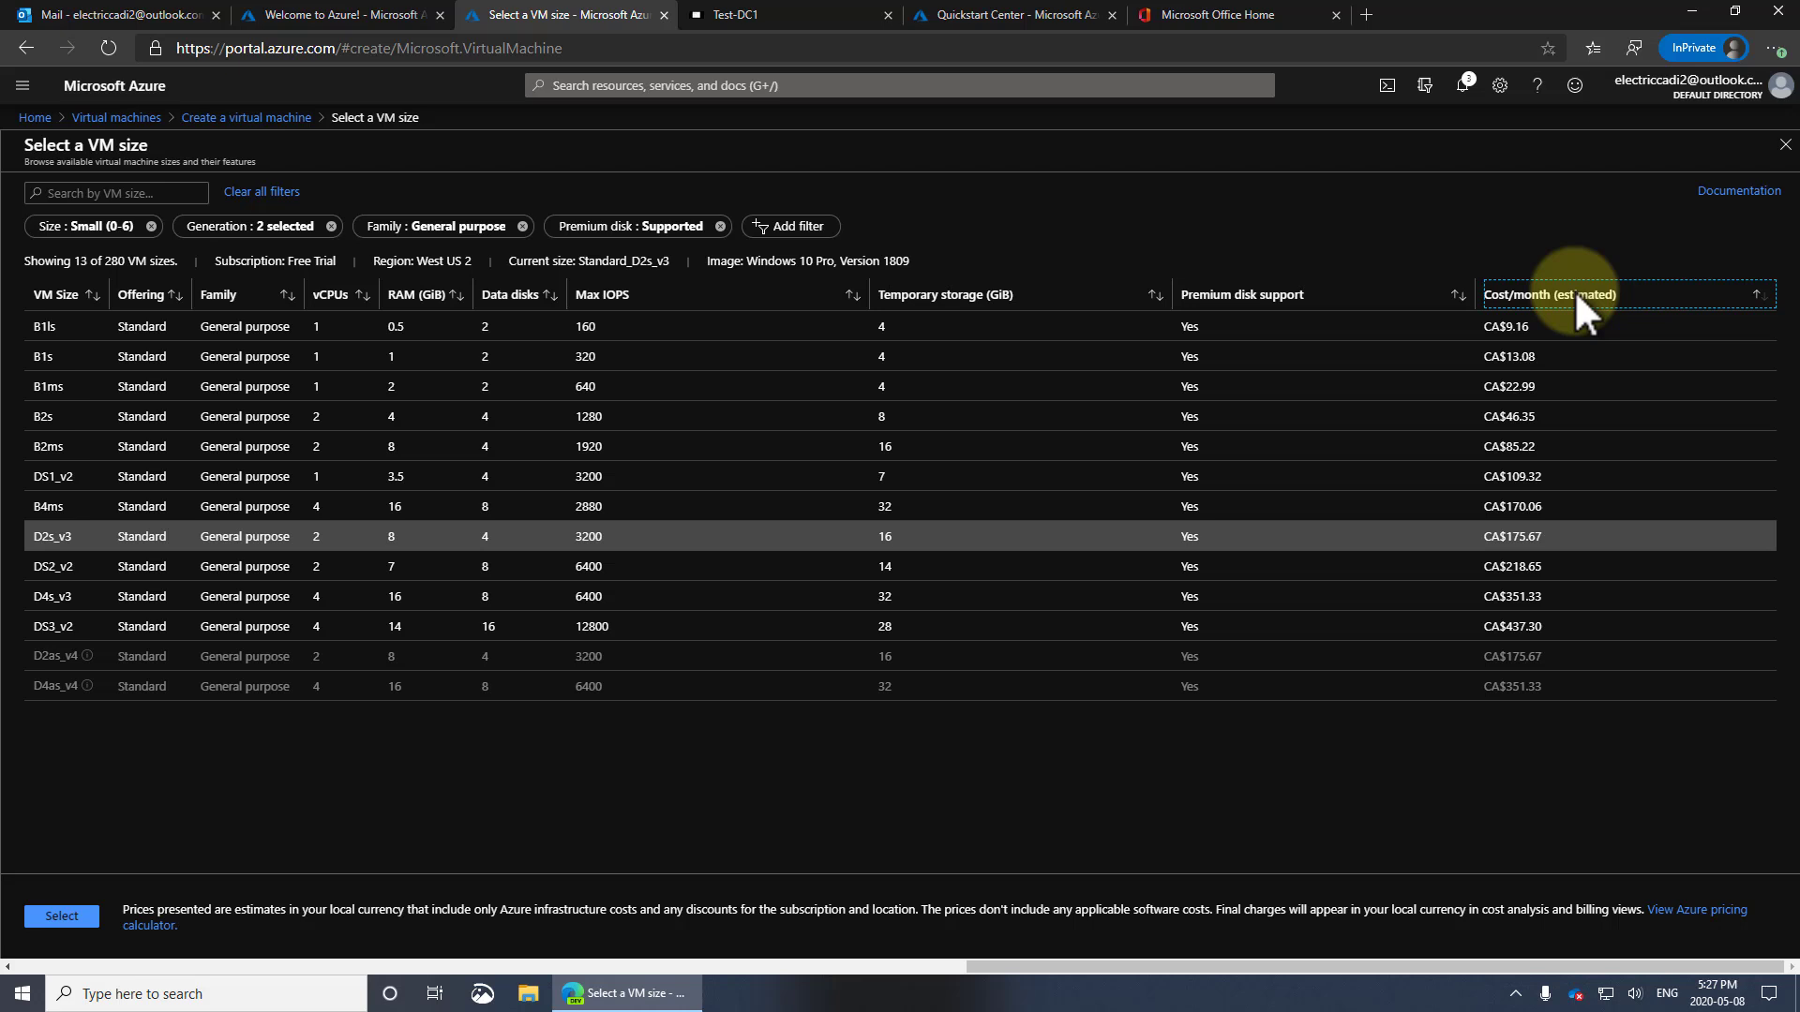
click(394, 415)
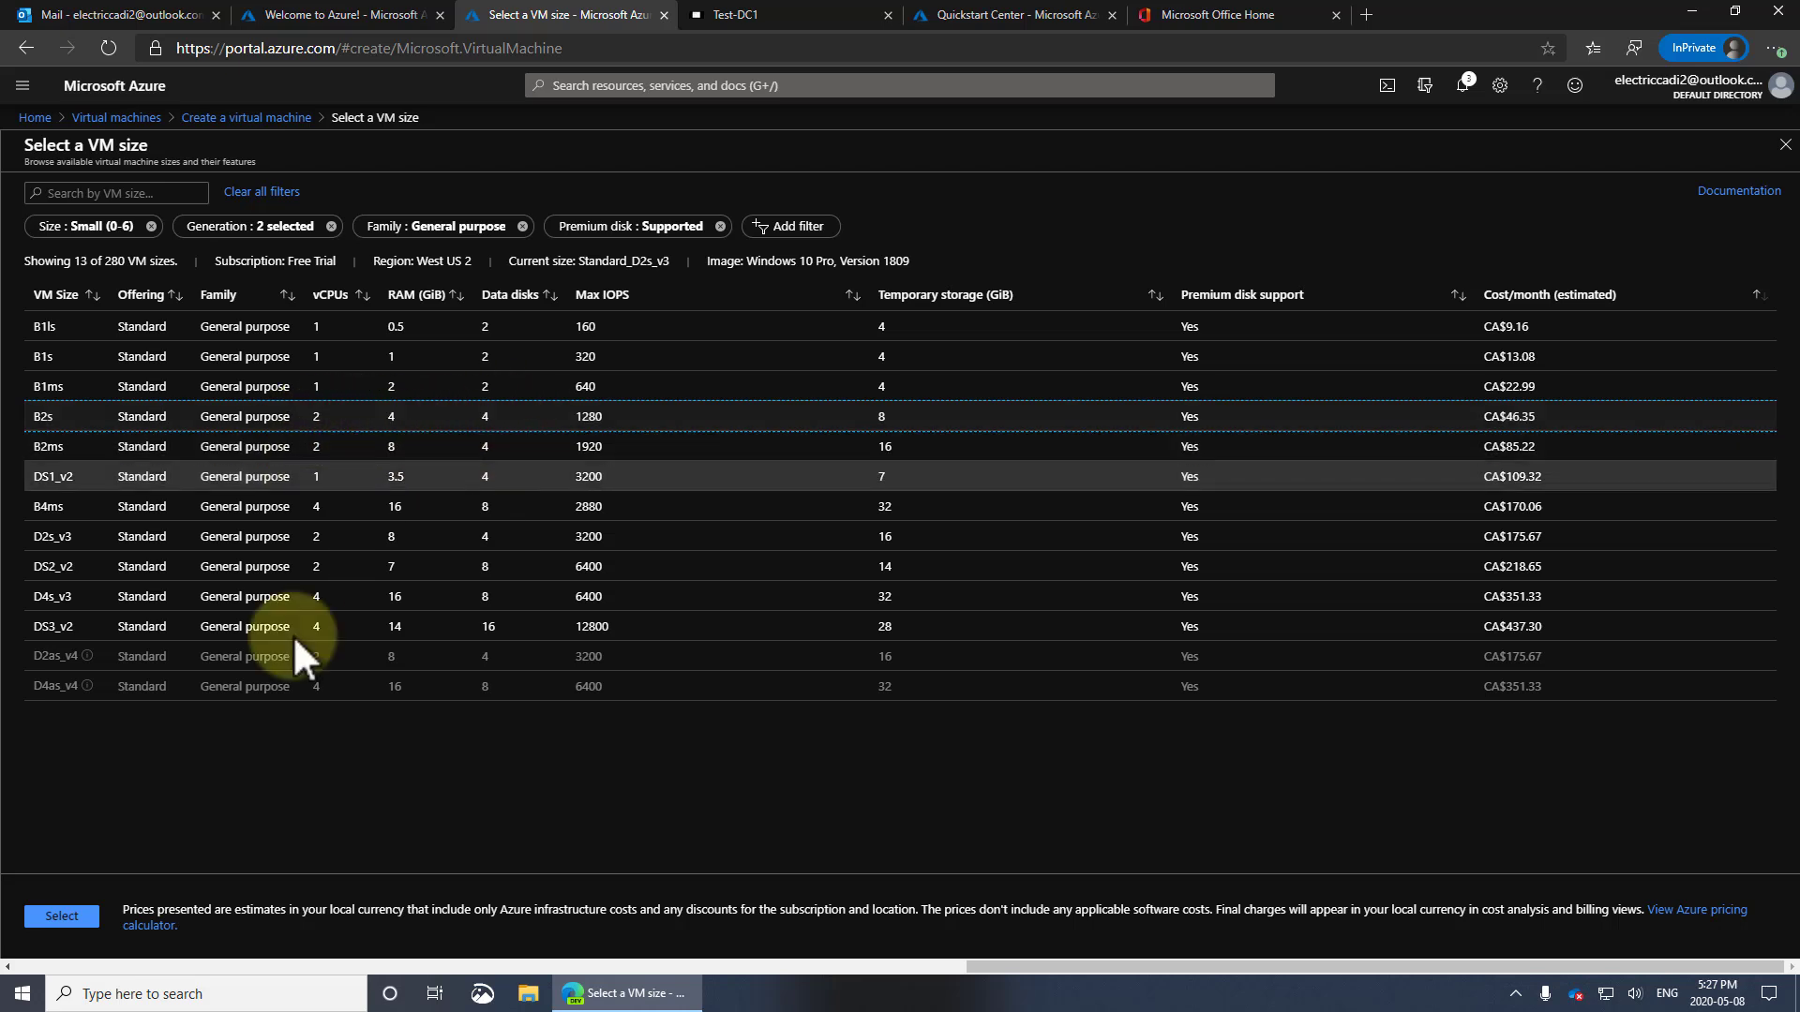
click(62, 915)
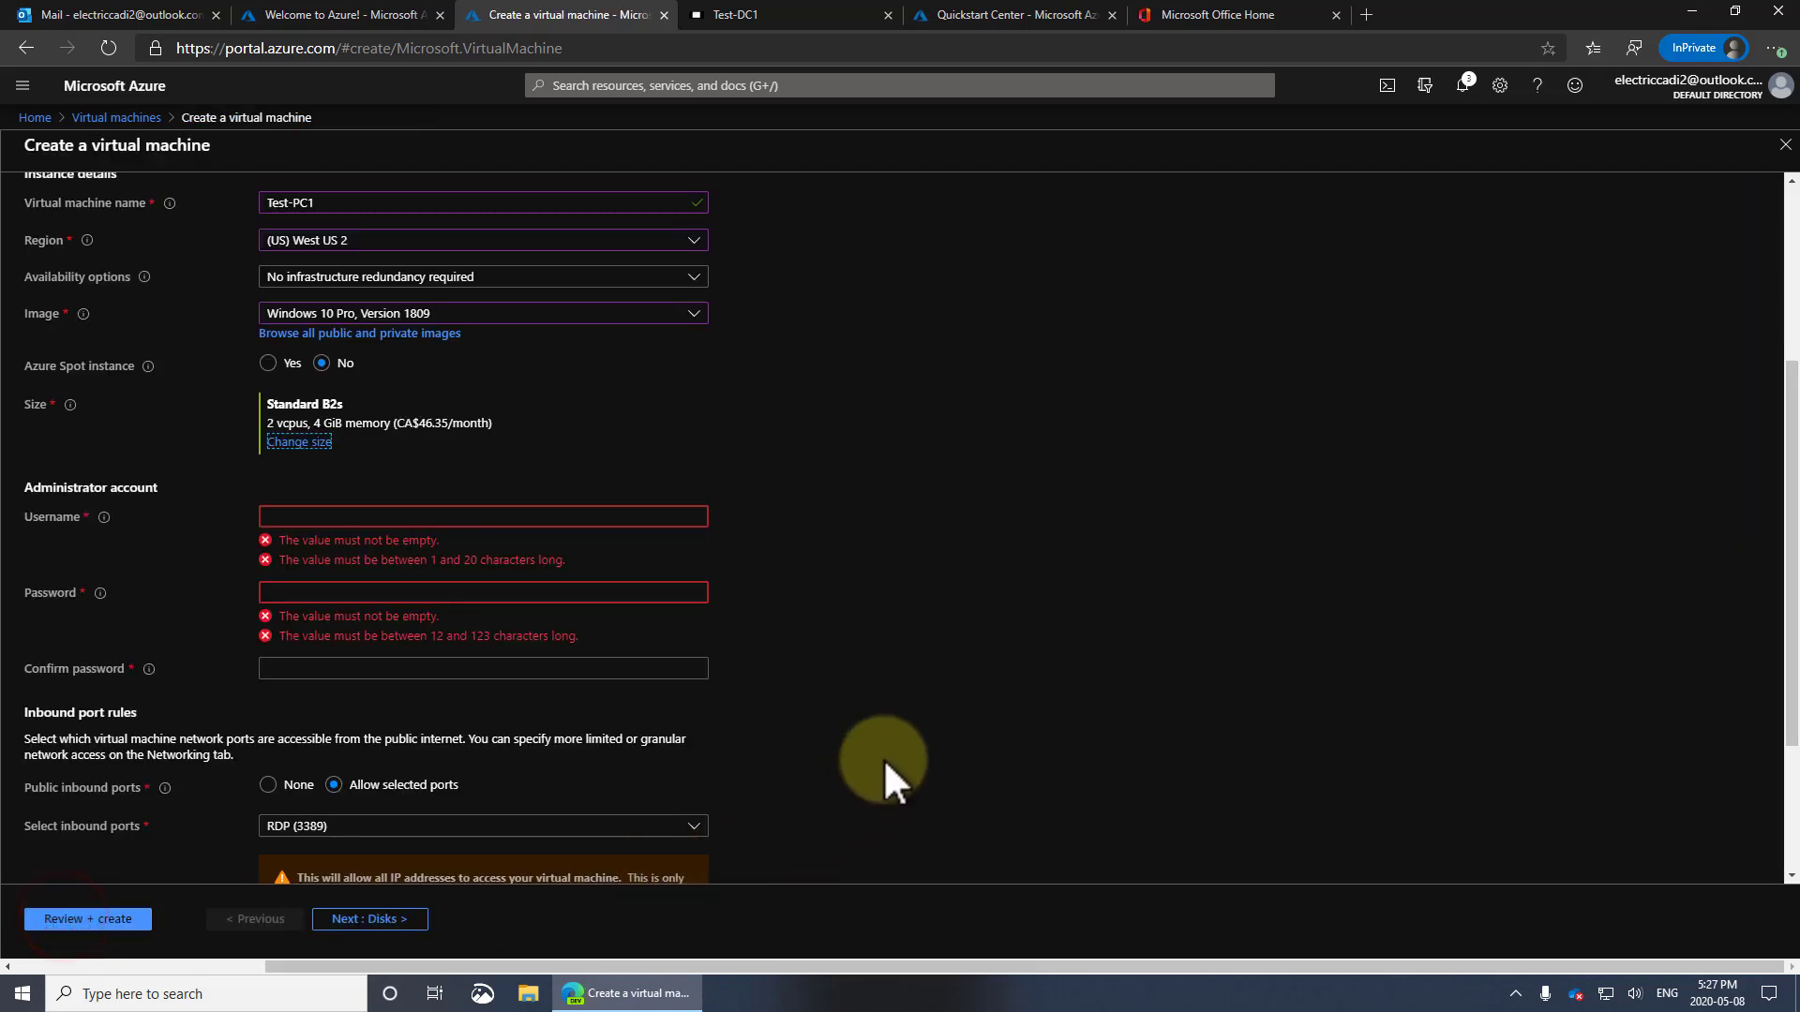
Enter administrator username user1 and the password, correcting the mistyped confirmation
click(329, 519)
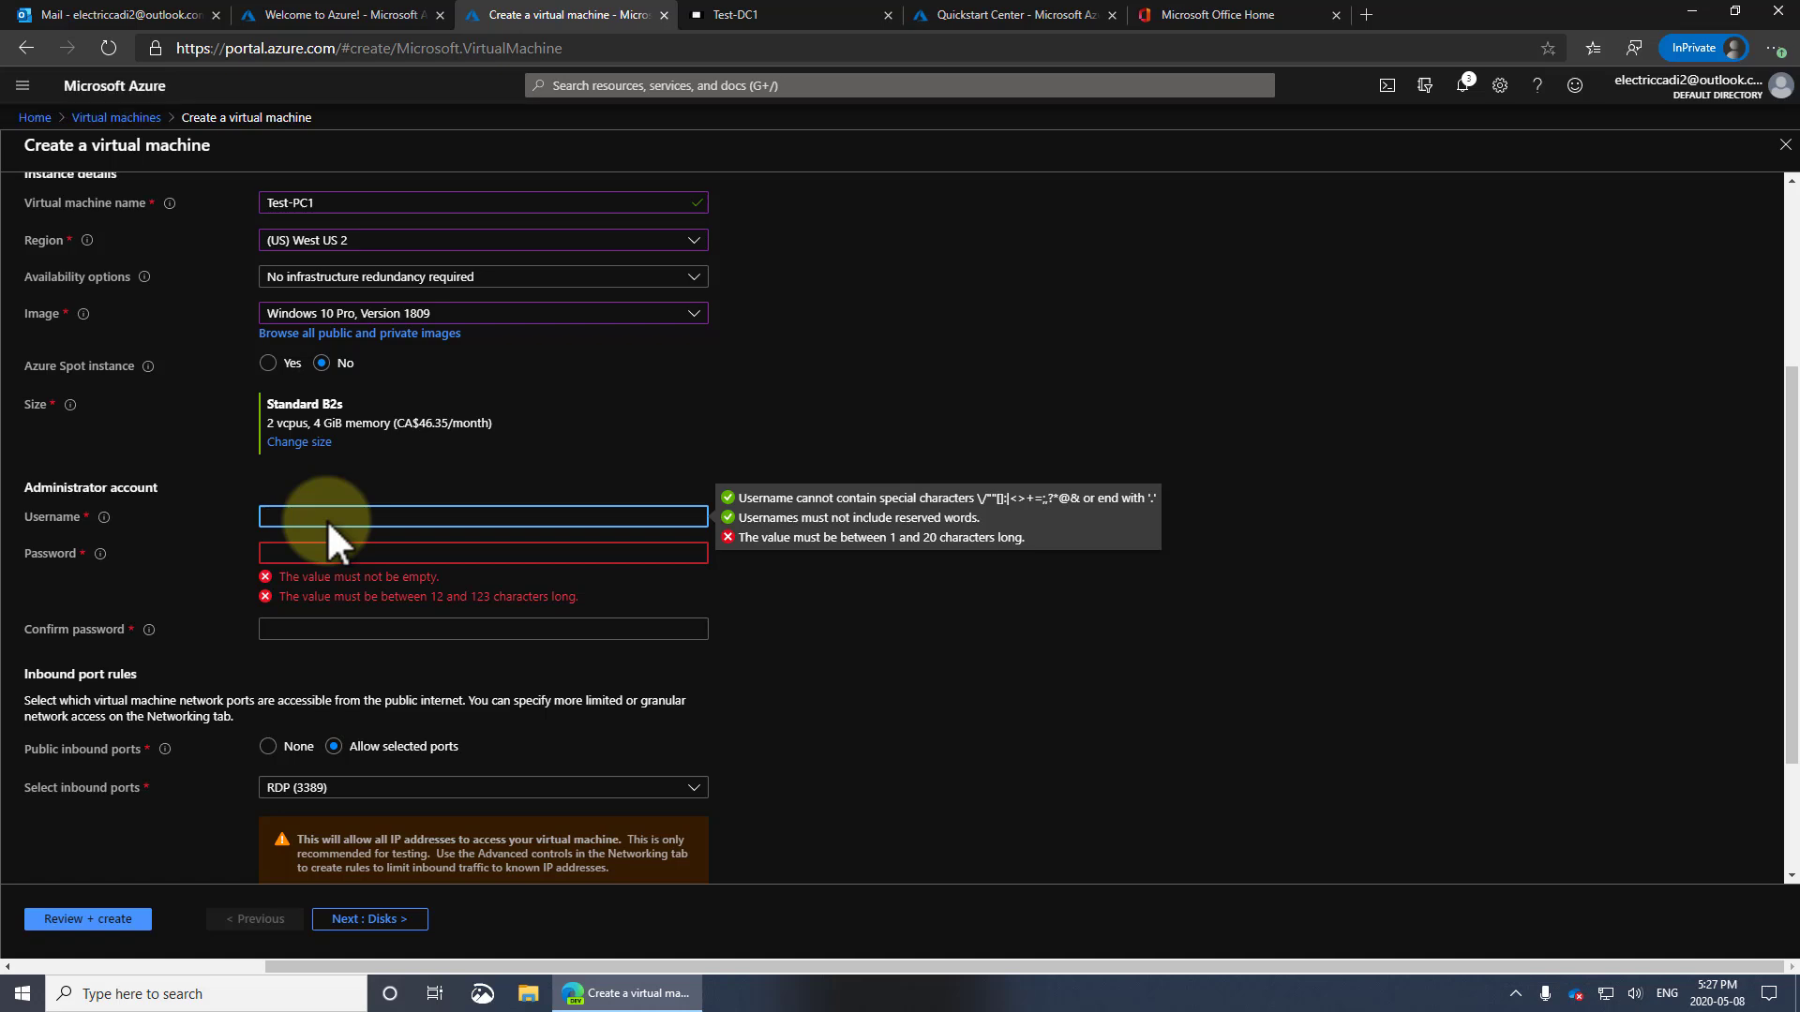
text(user1)
key(Tab)
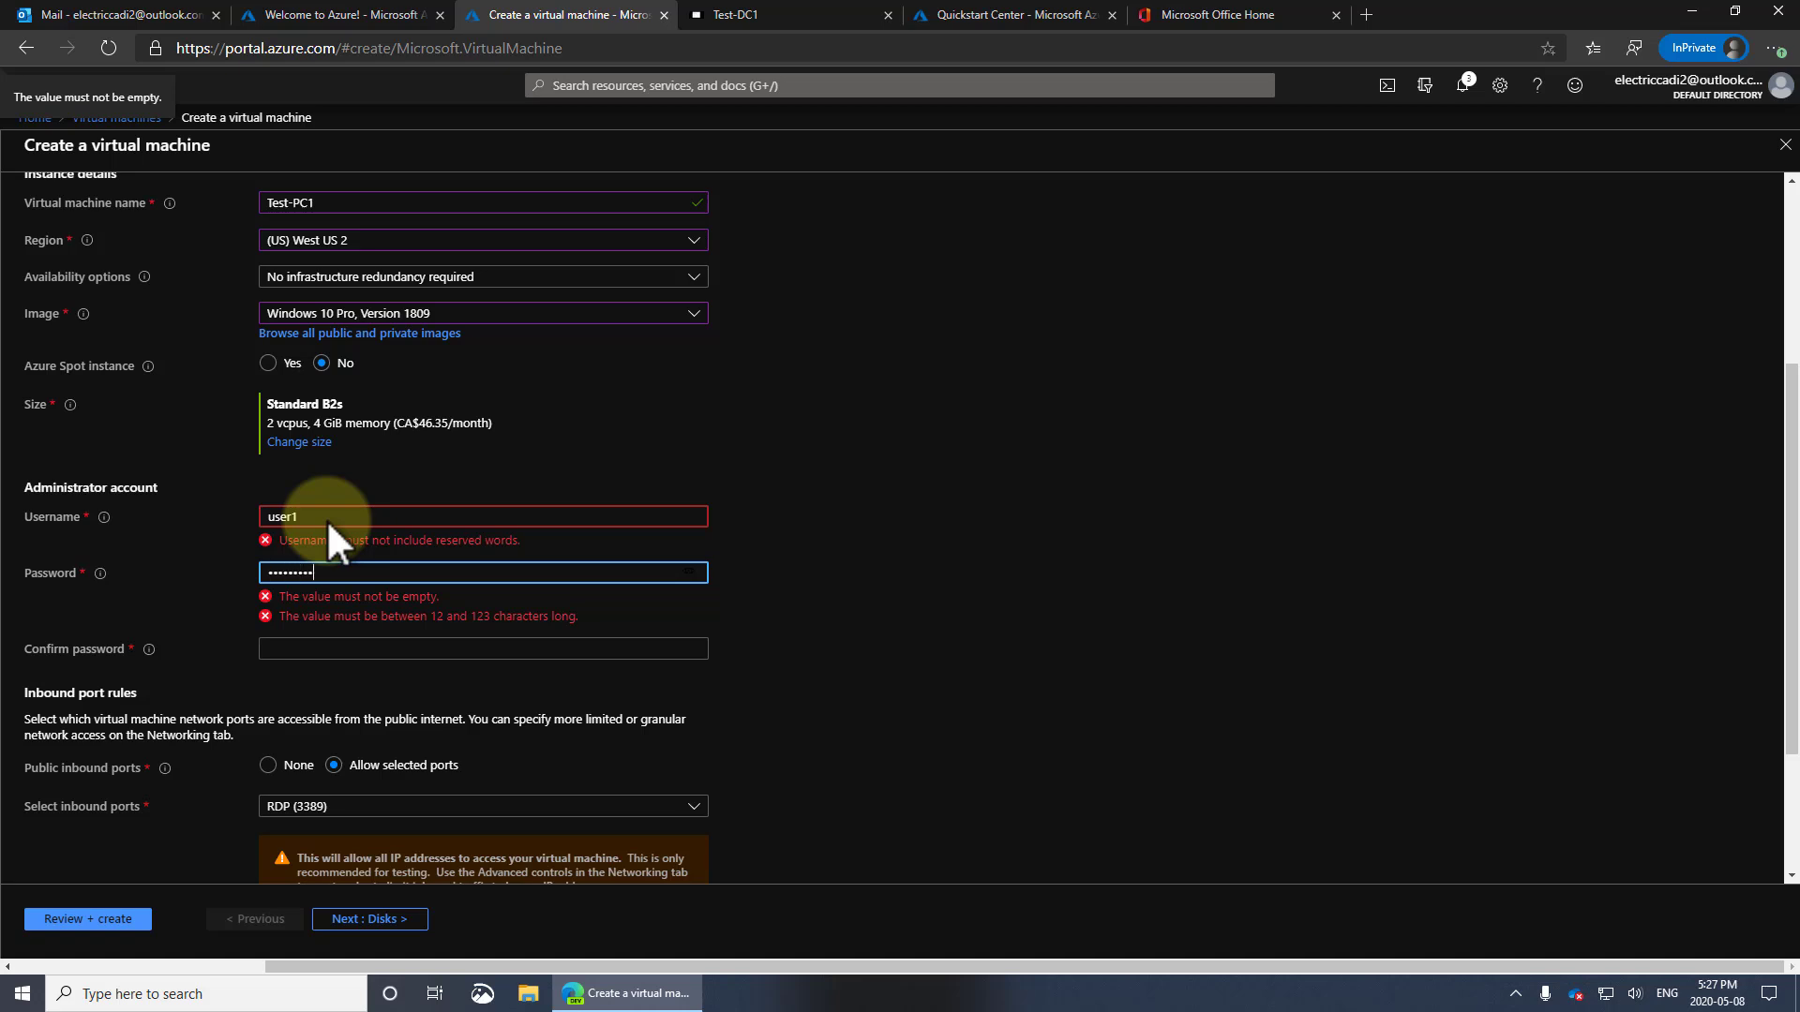
text(••••••••••••)
key(Tab)
text(•••••)
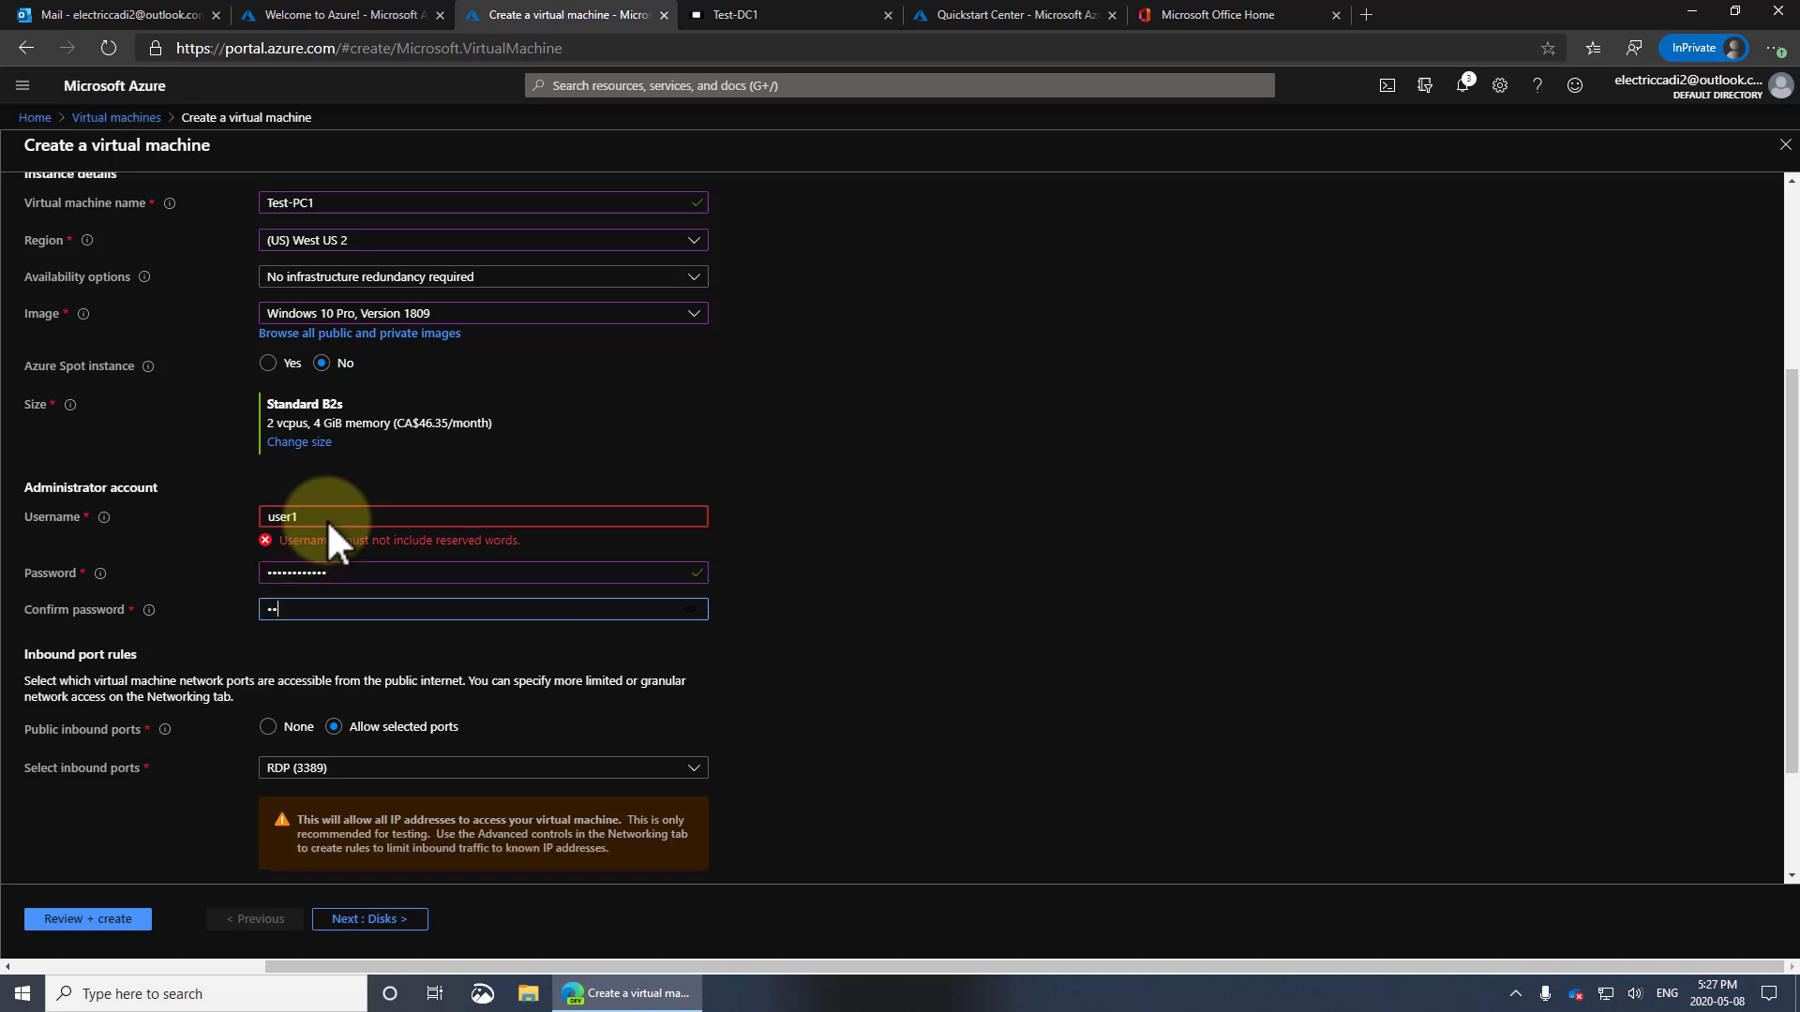
key(BackSpace)
key(BackSpace)
key(BackSpace)
key(BackSpace)
key(BackSpace)
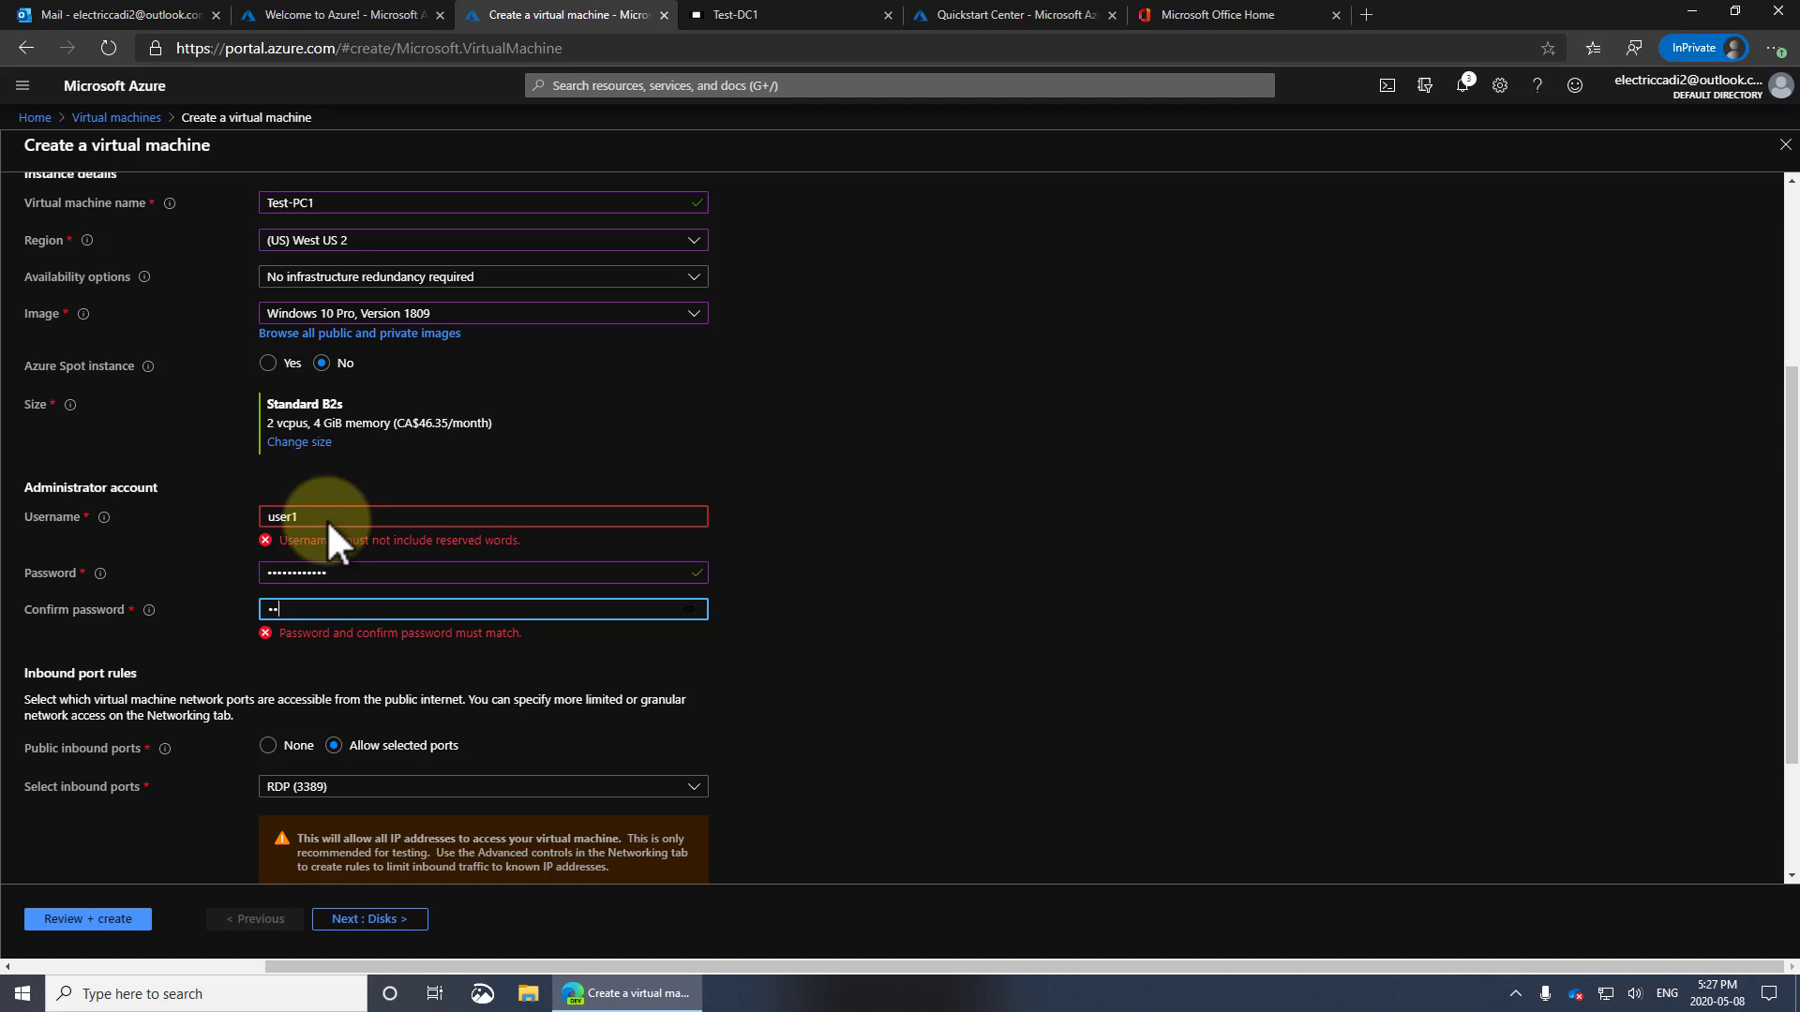
text(••••••••••••)
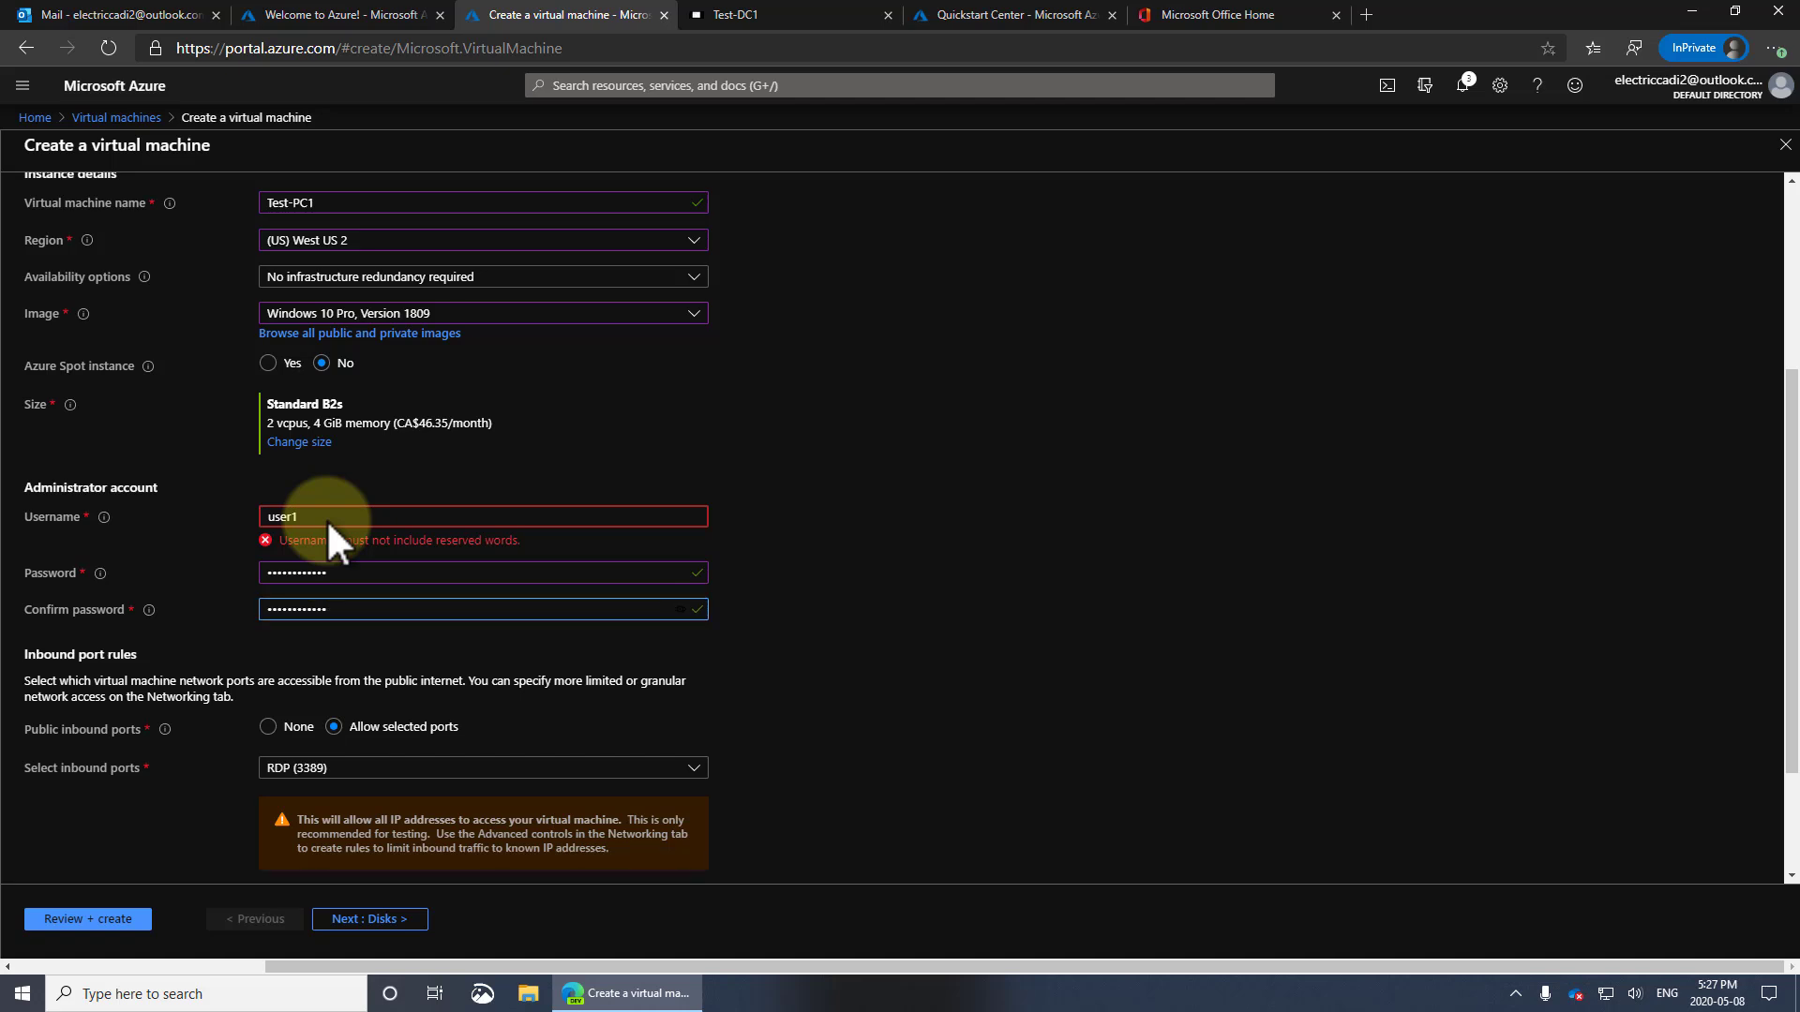
Set public inbound ports to None and confirm an existing Windows 10 license with multi-tenant rights
scroll(622, 681, down, 2)
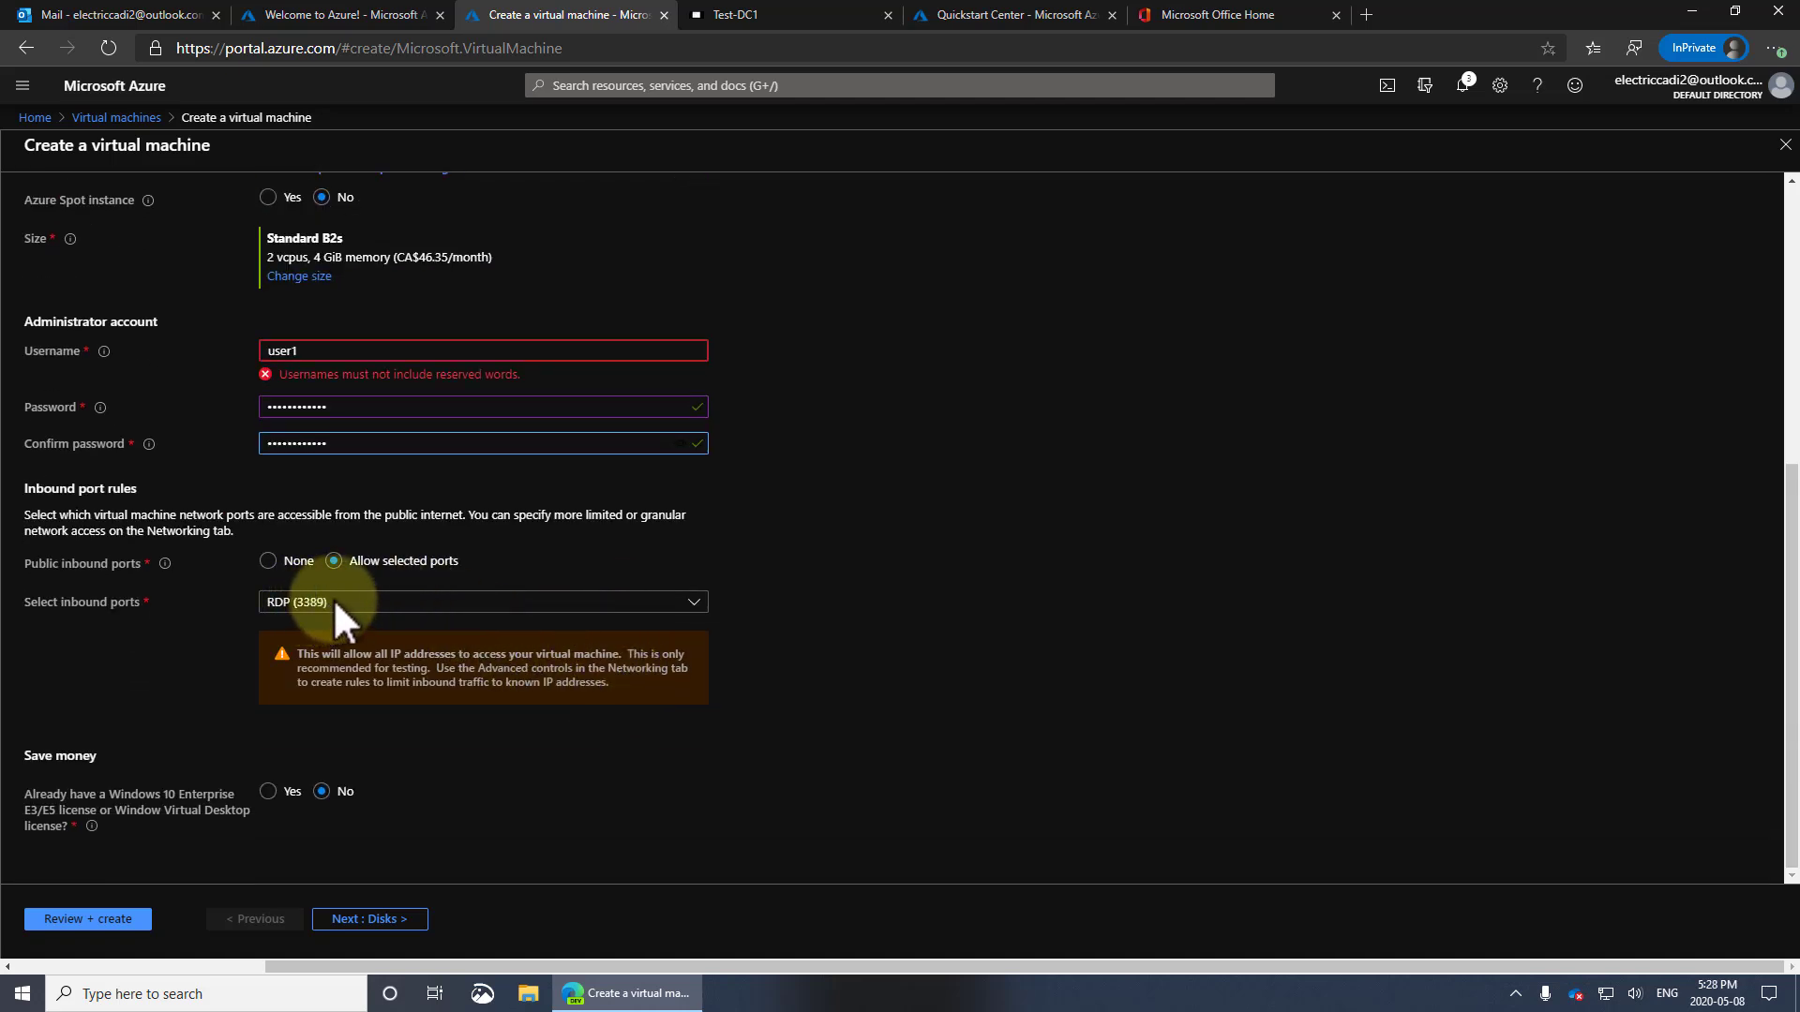
click(266, 562)
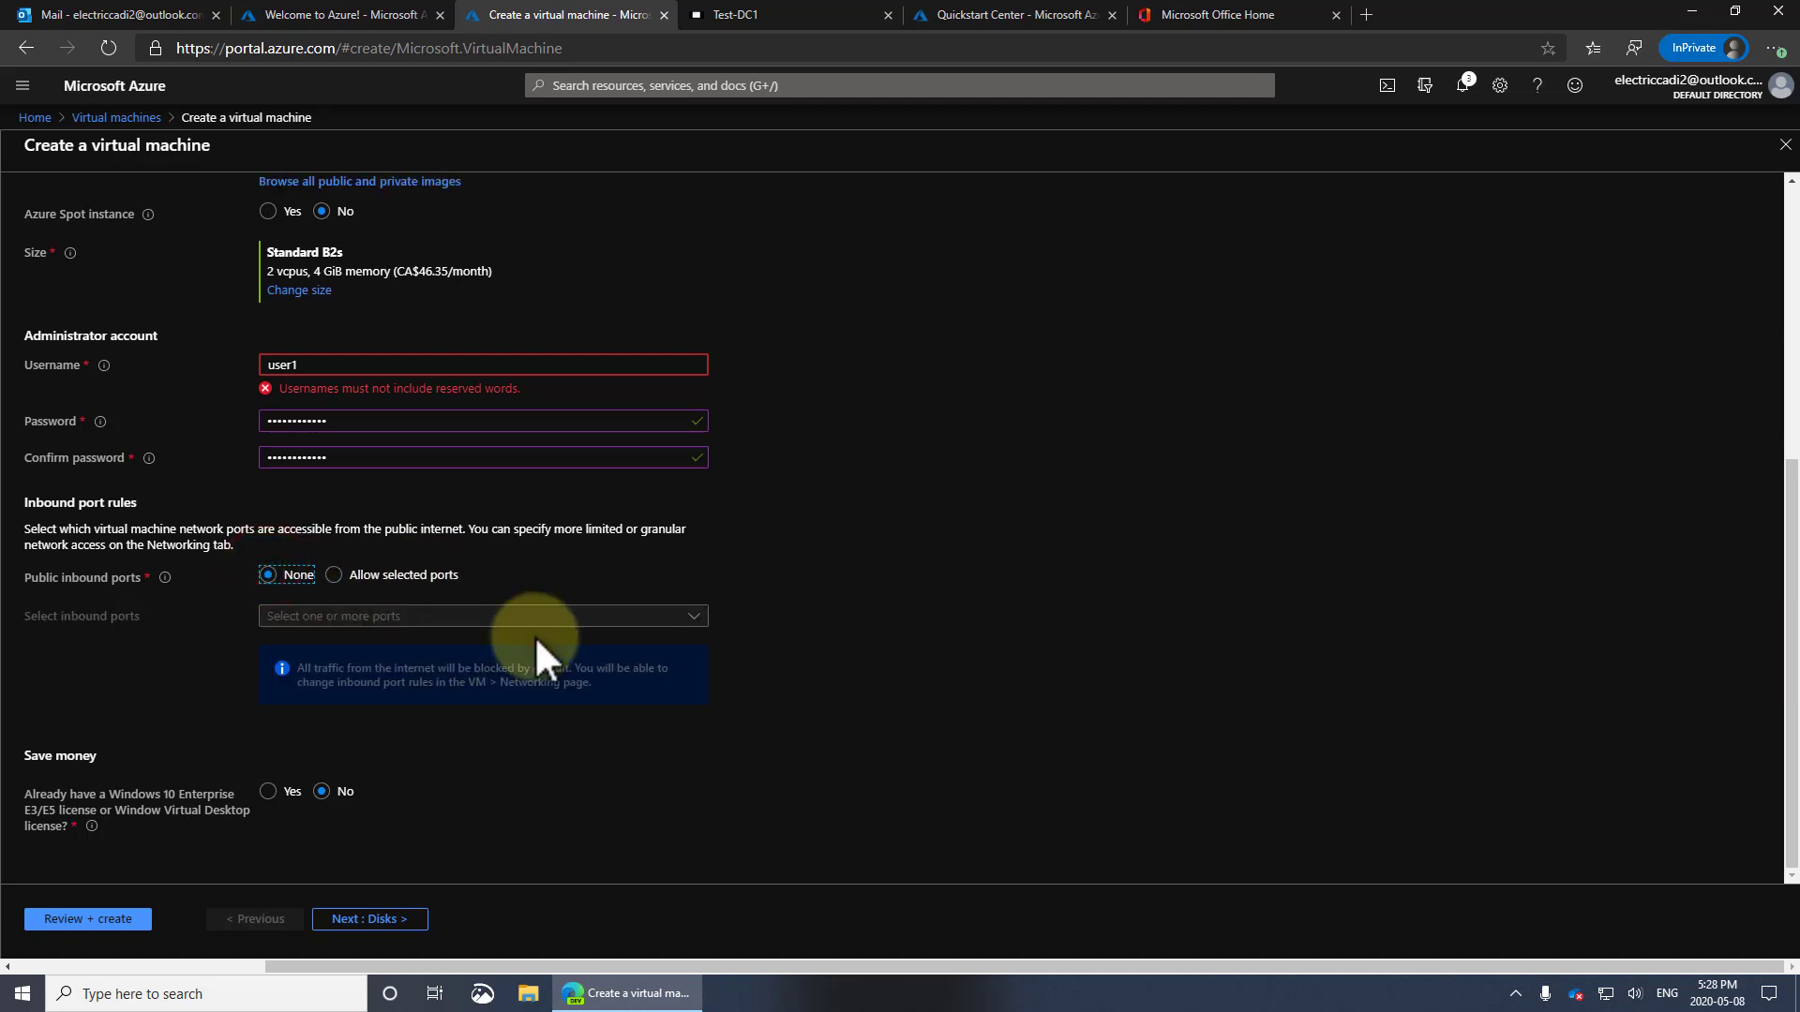
click(277, 790)
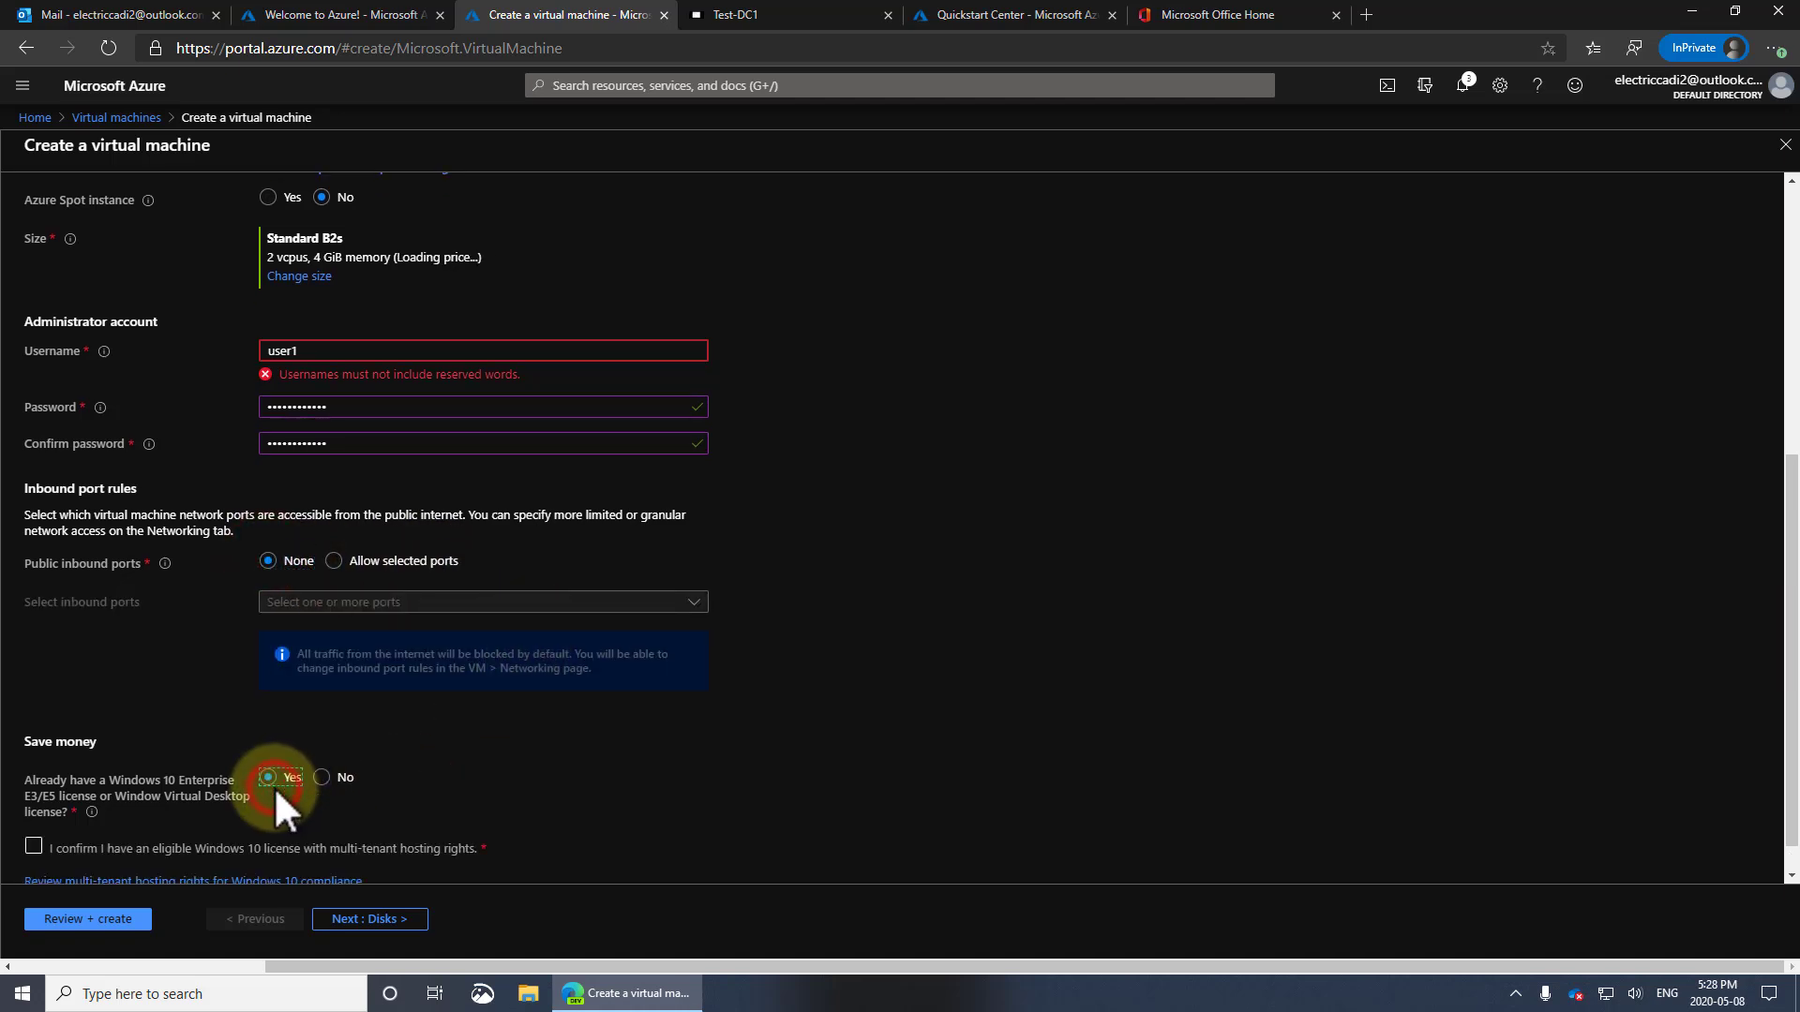
click(33, 843)
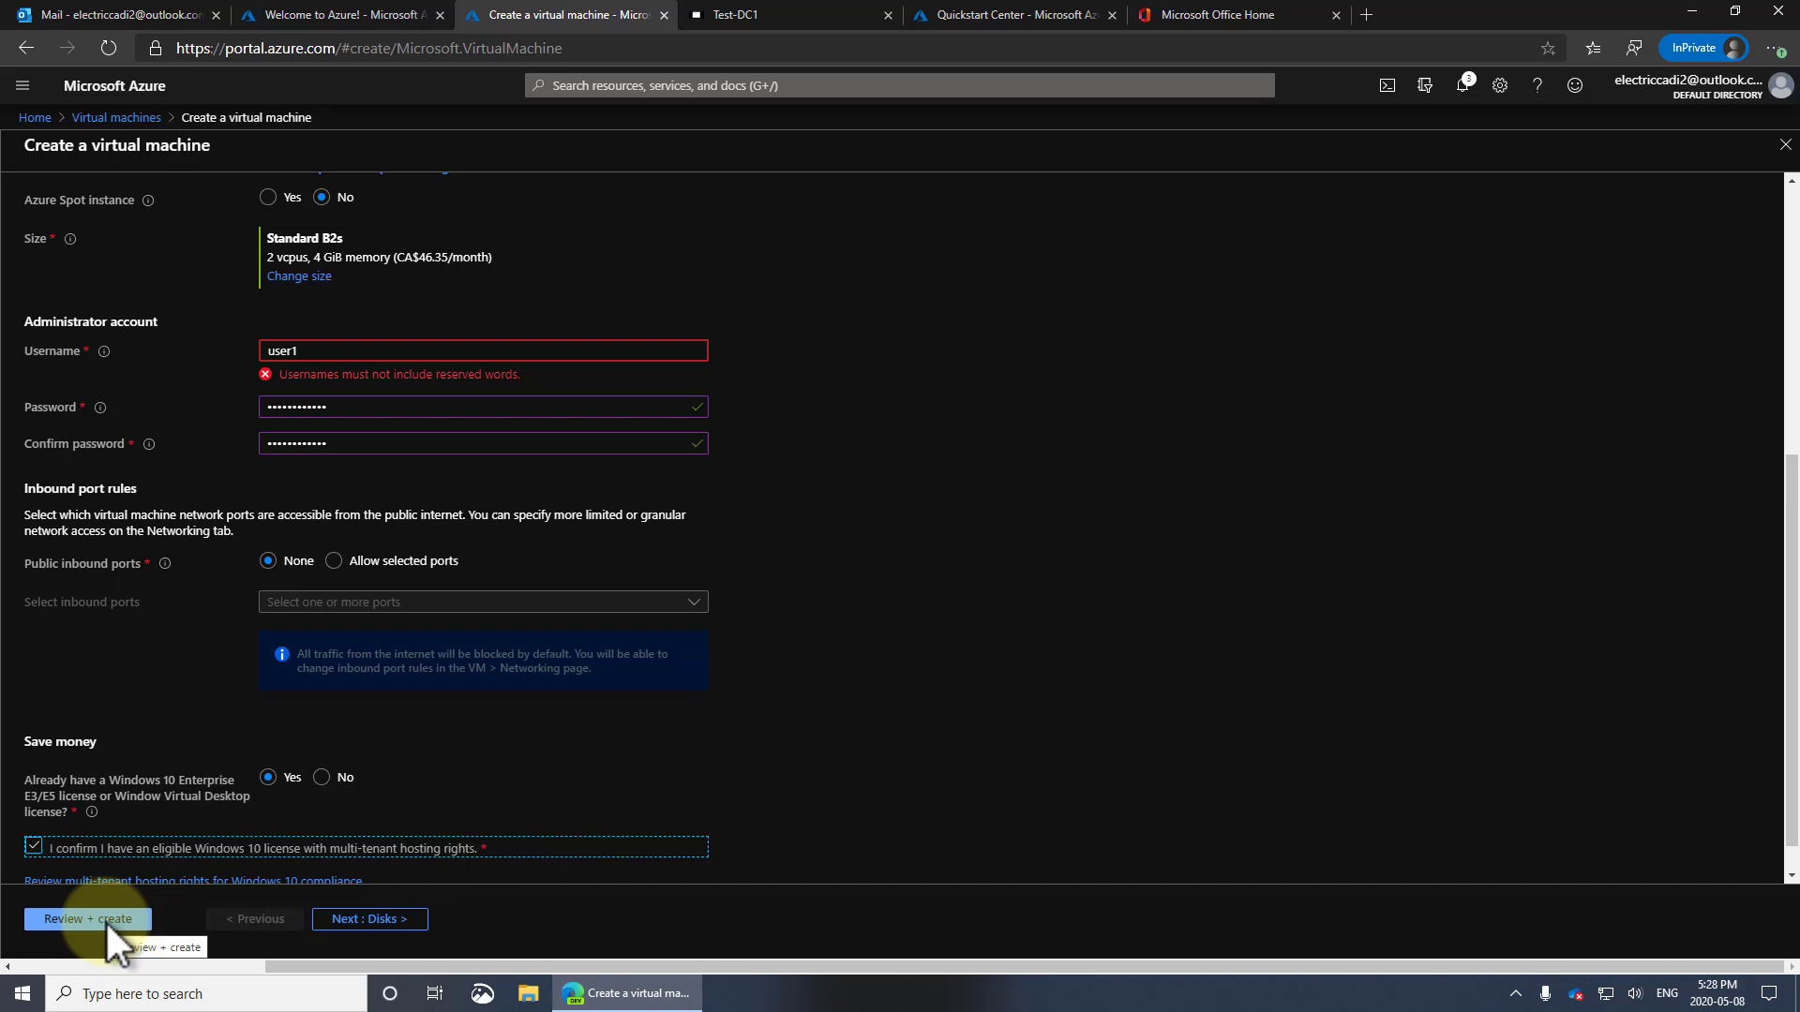
scroll(807, 581, up, 5)
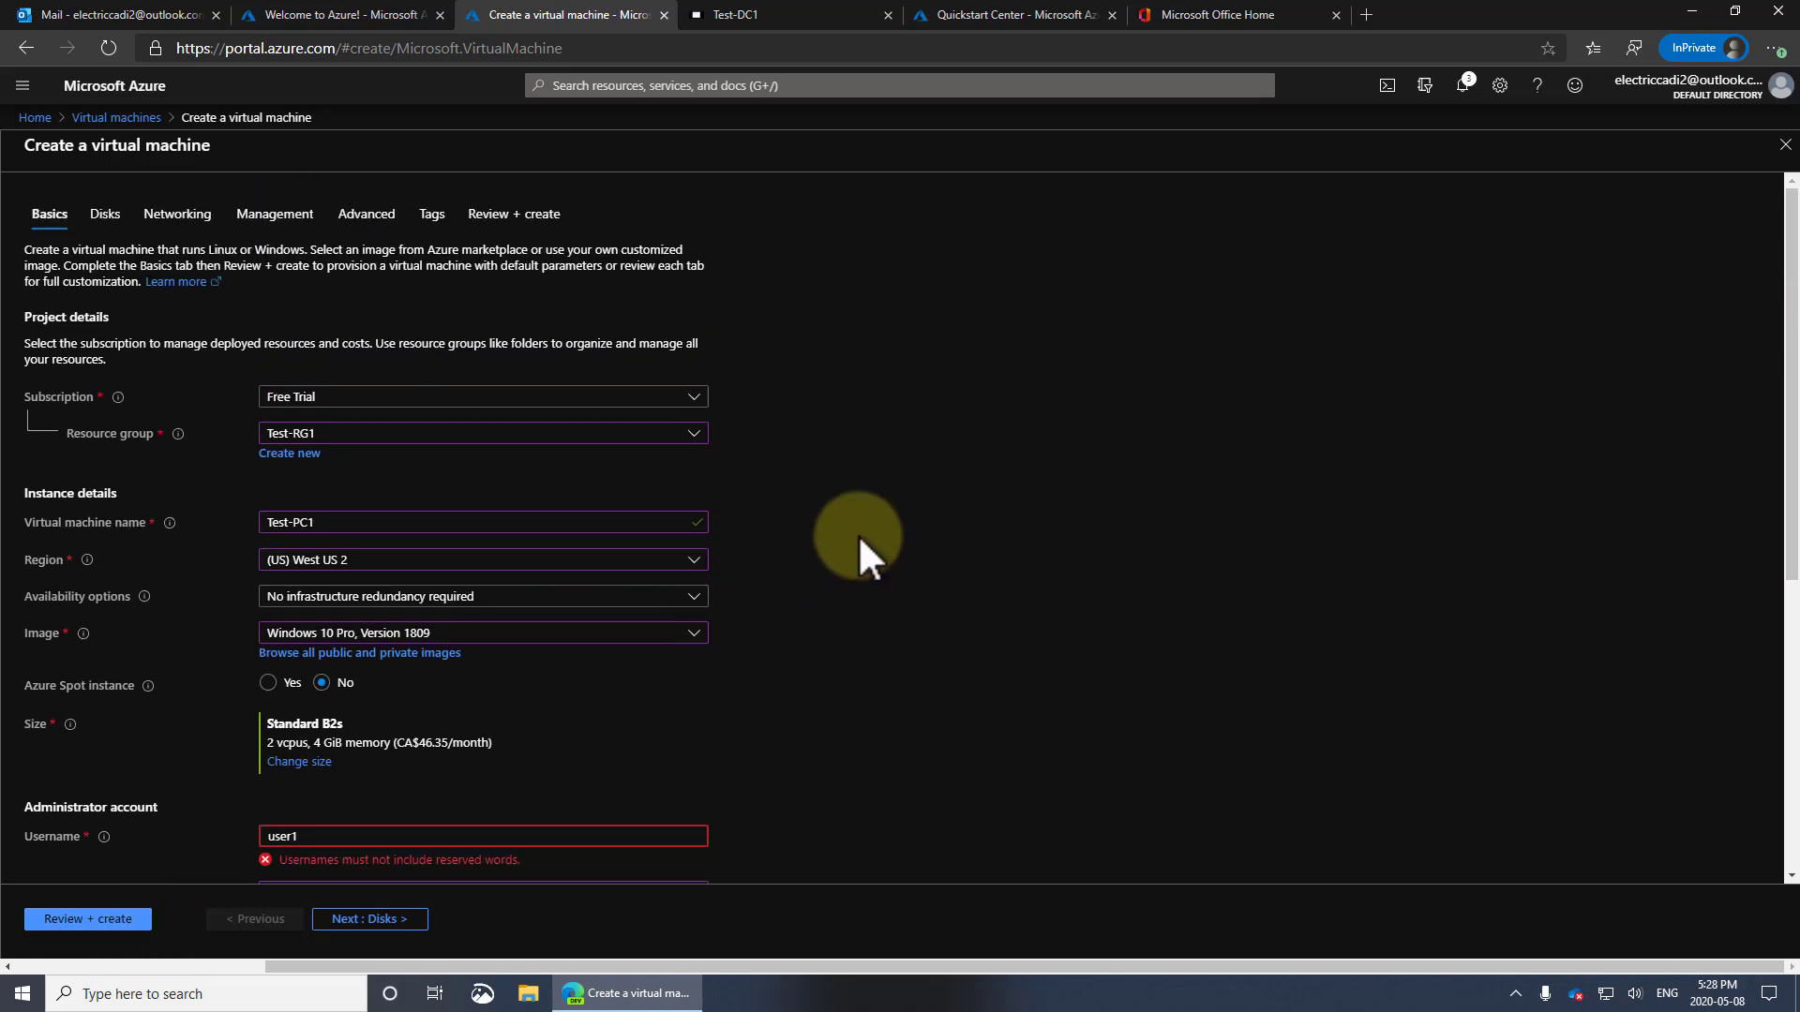
Choose Standard HDD as the OS disk type
click(105, 212)
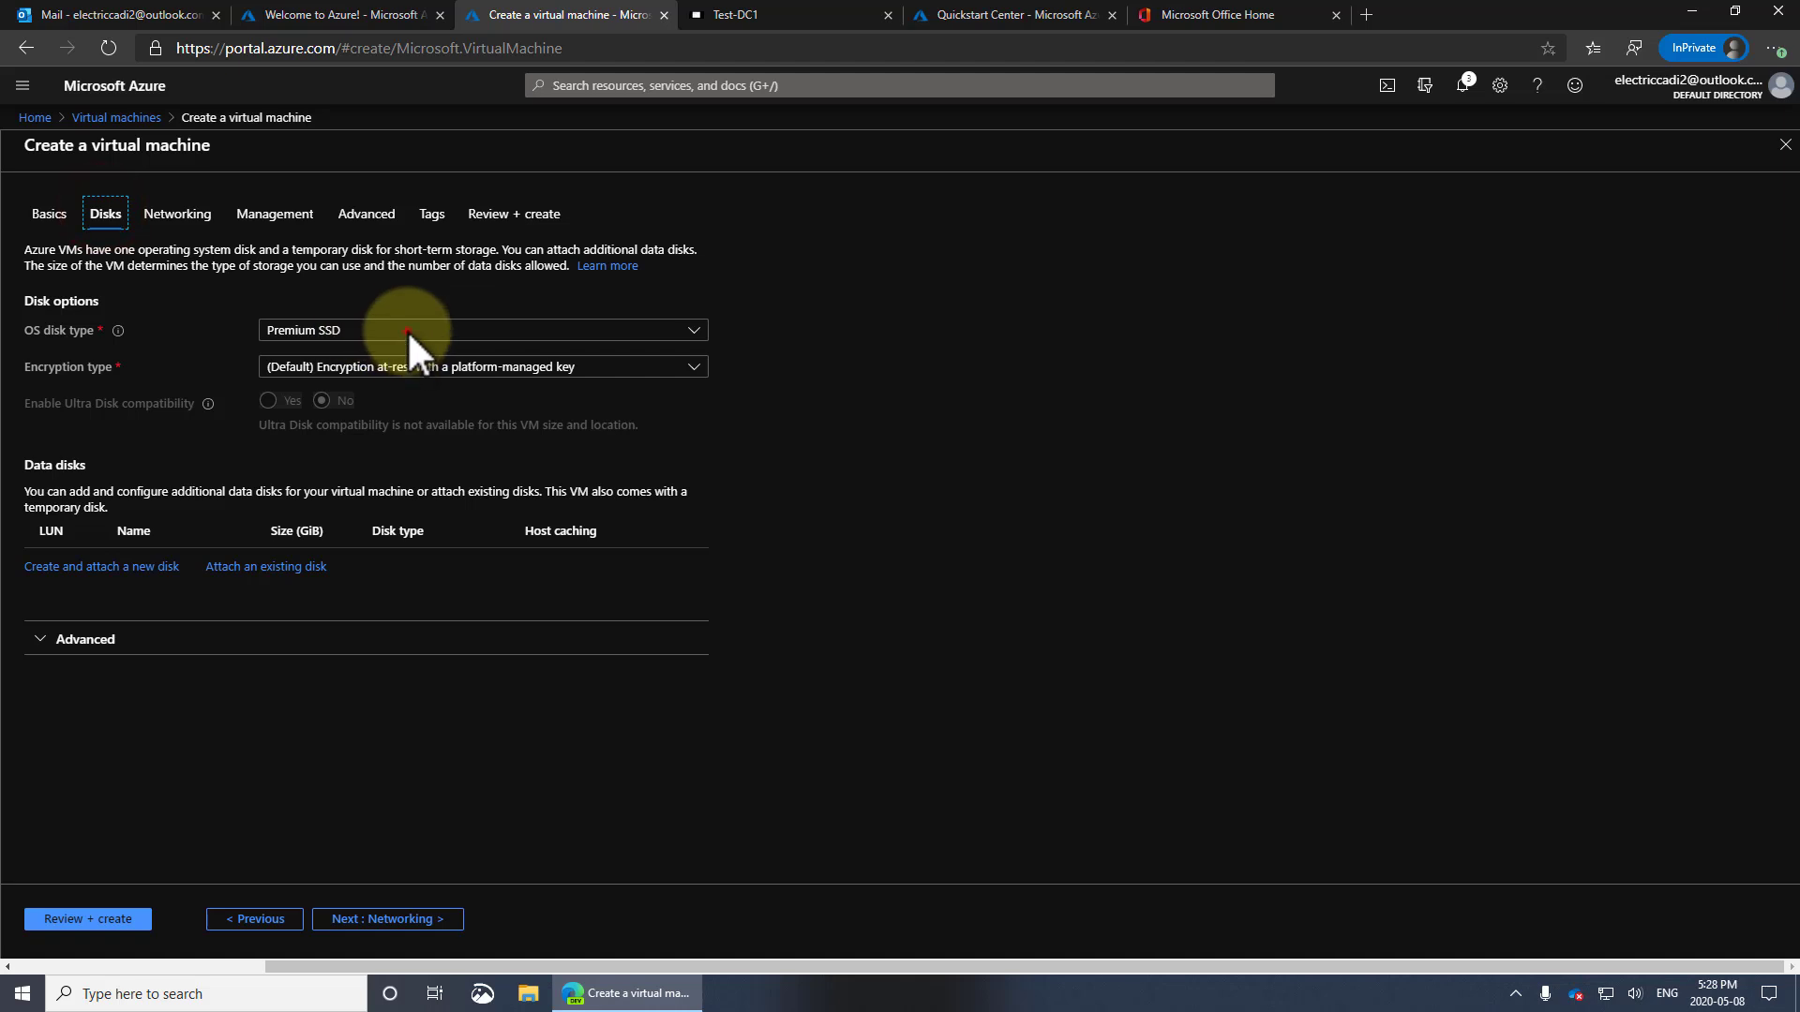
click(407, 330)
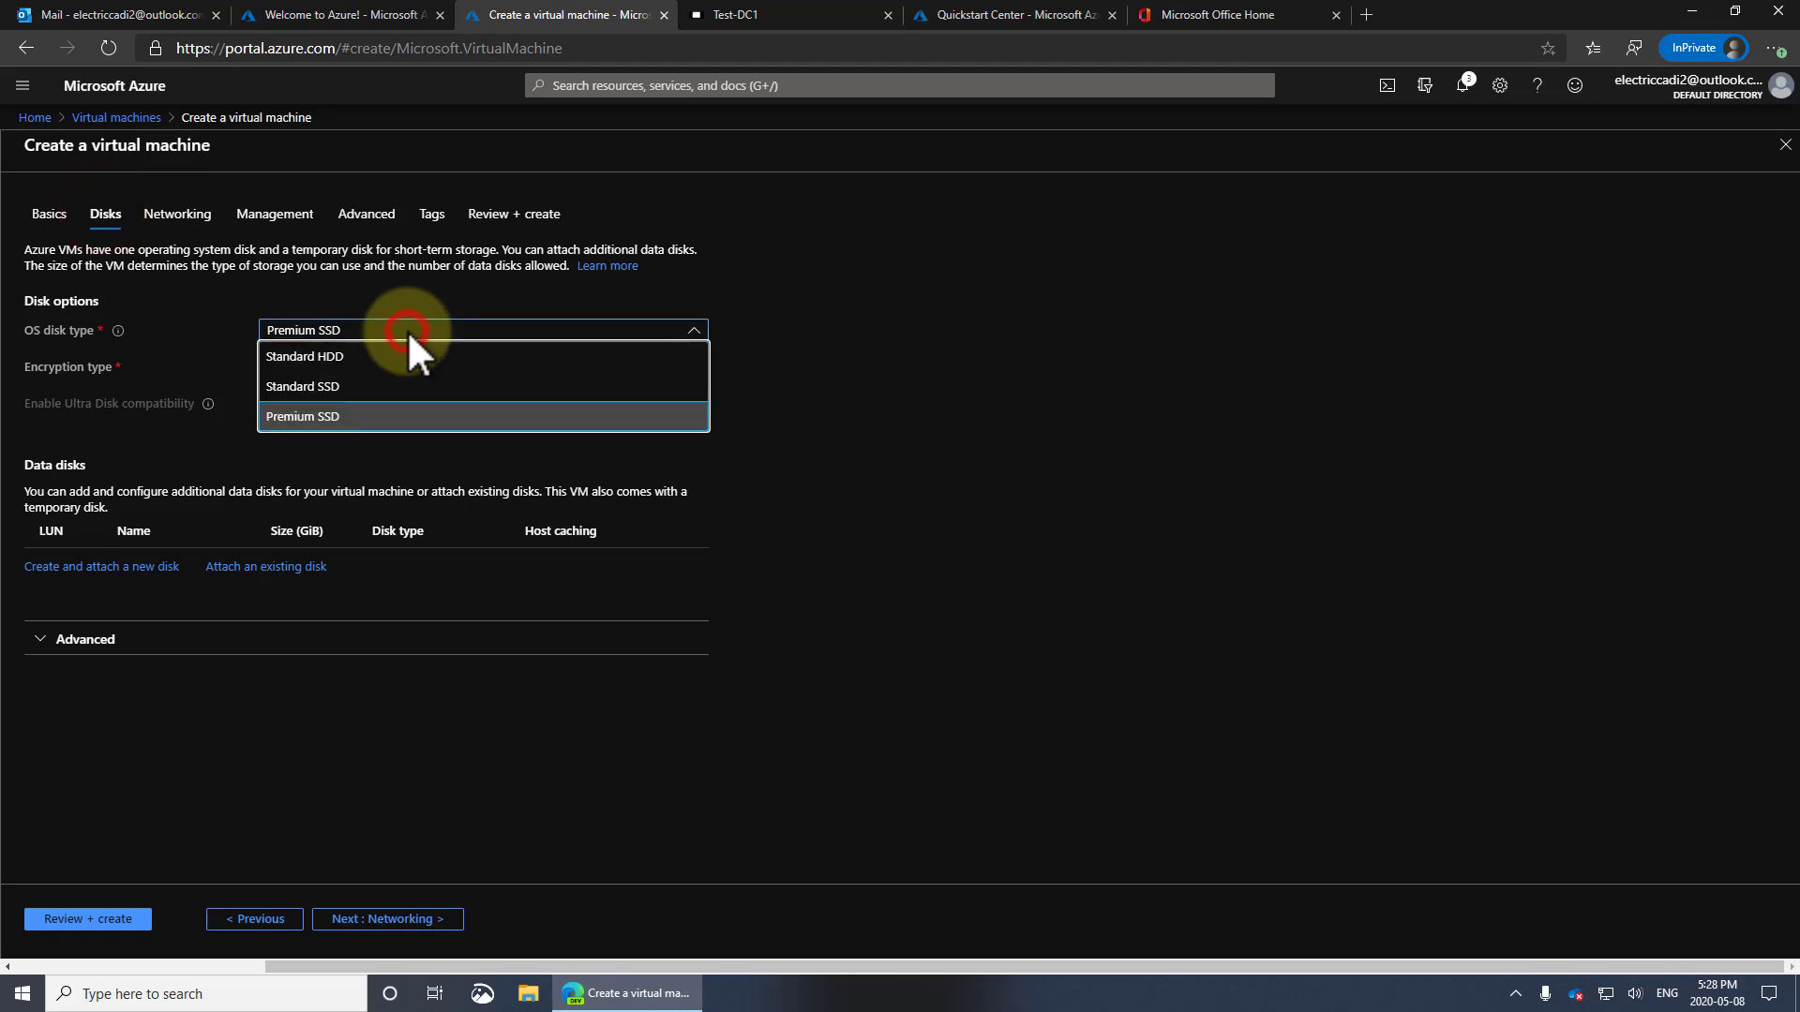
click(340, 356)
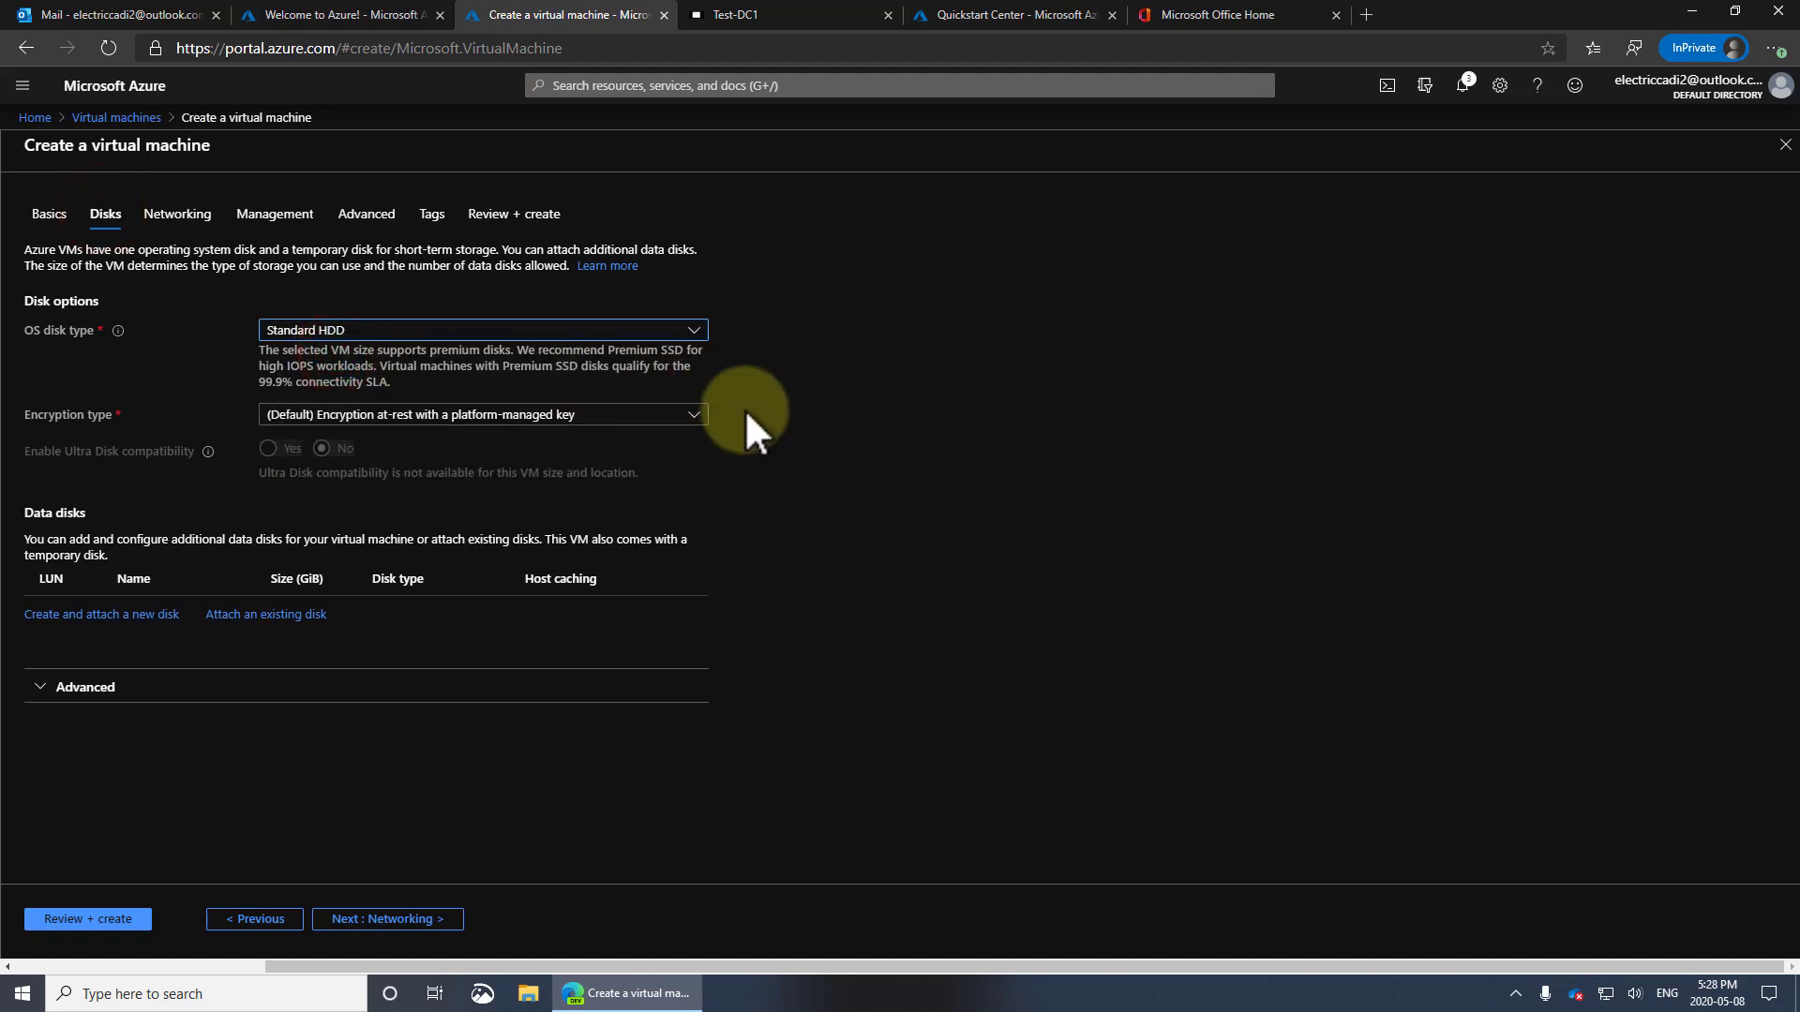
Turn on auto-shutdown at 7:00 PM in Mountain Time (US & Canada)
click(290, 216)
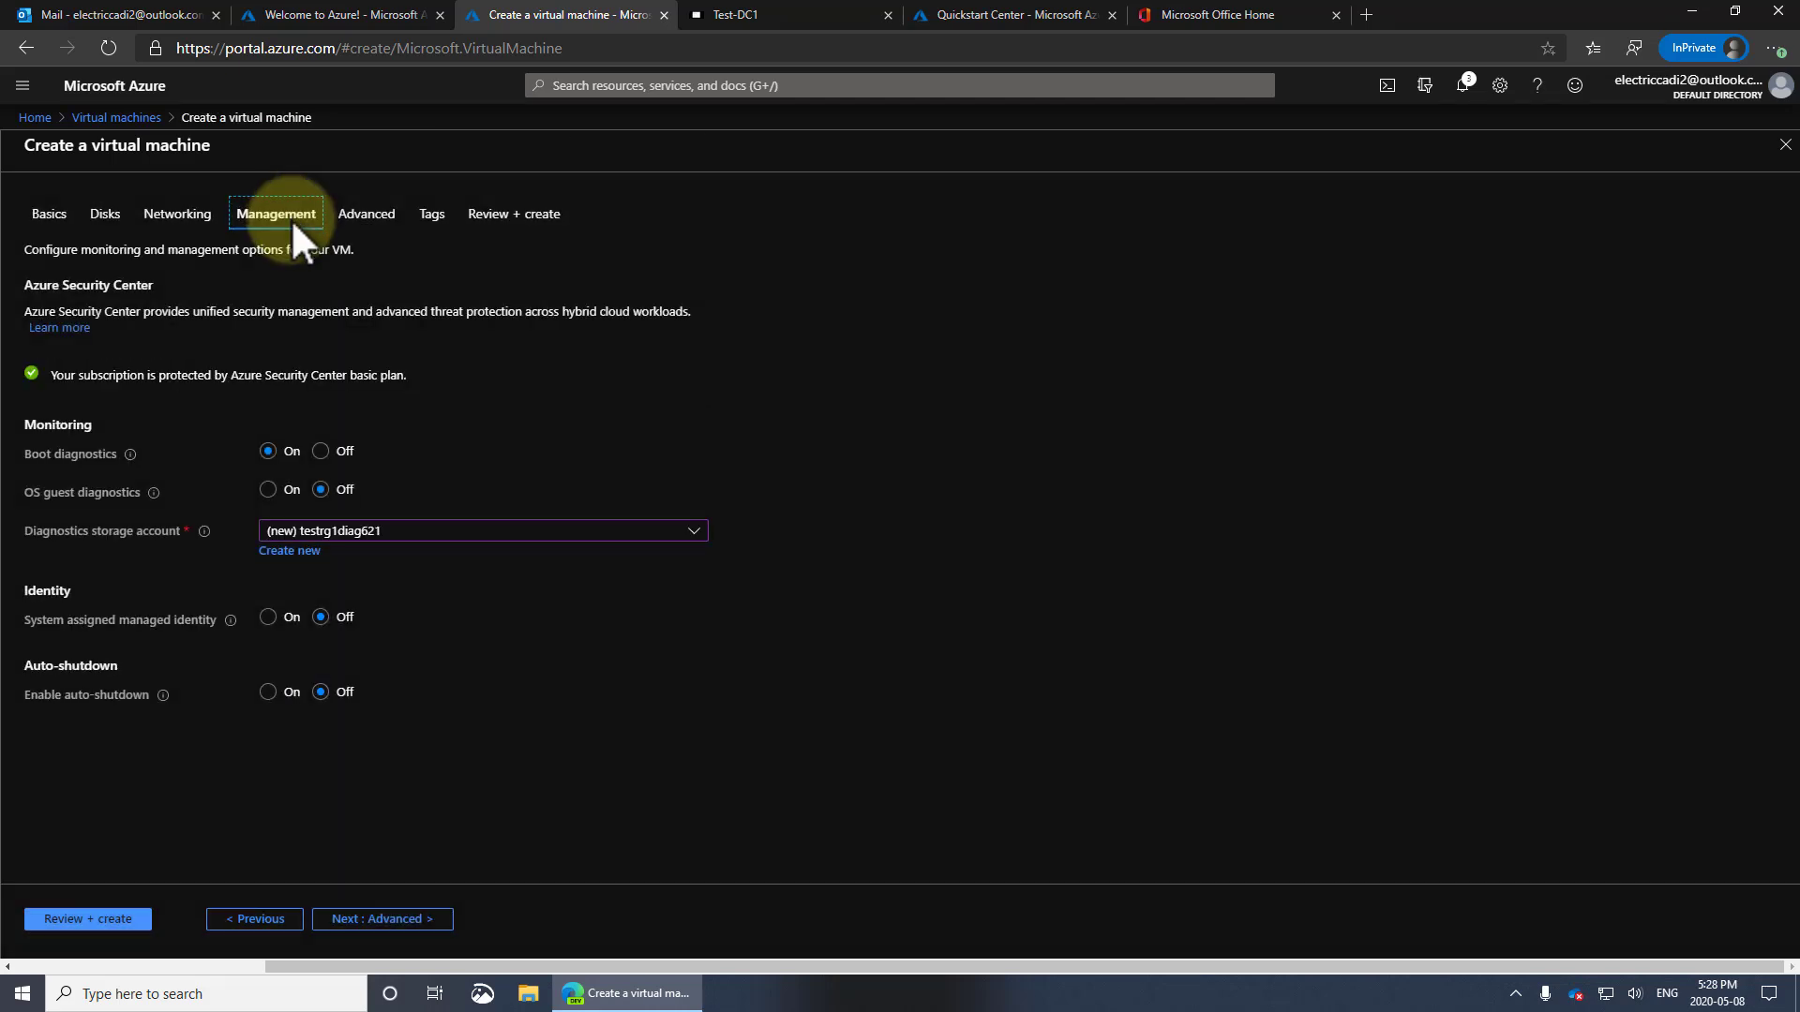
click(267, 692)
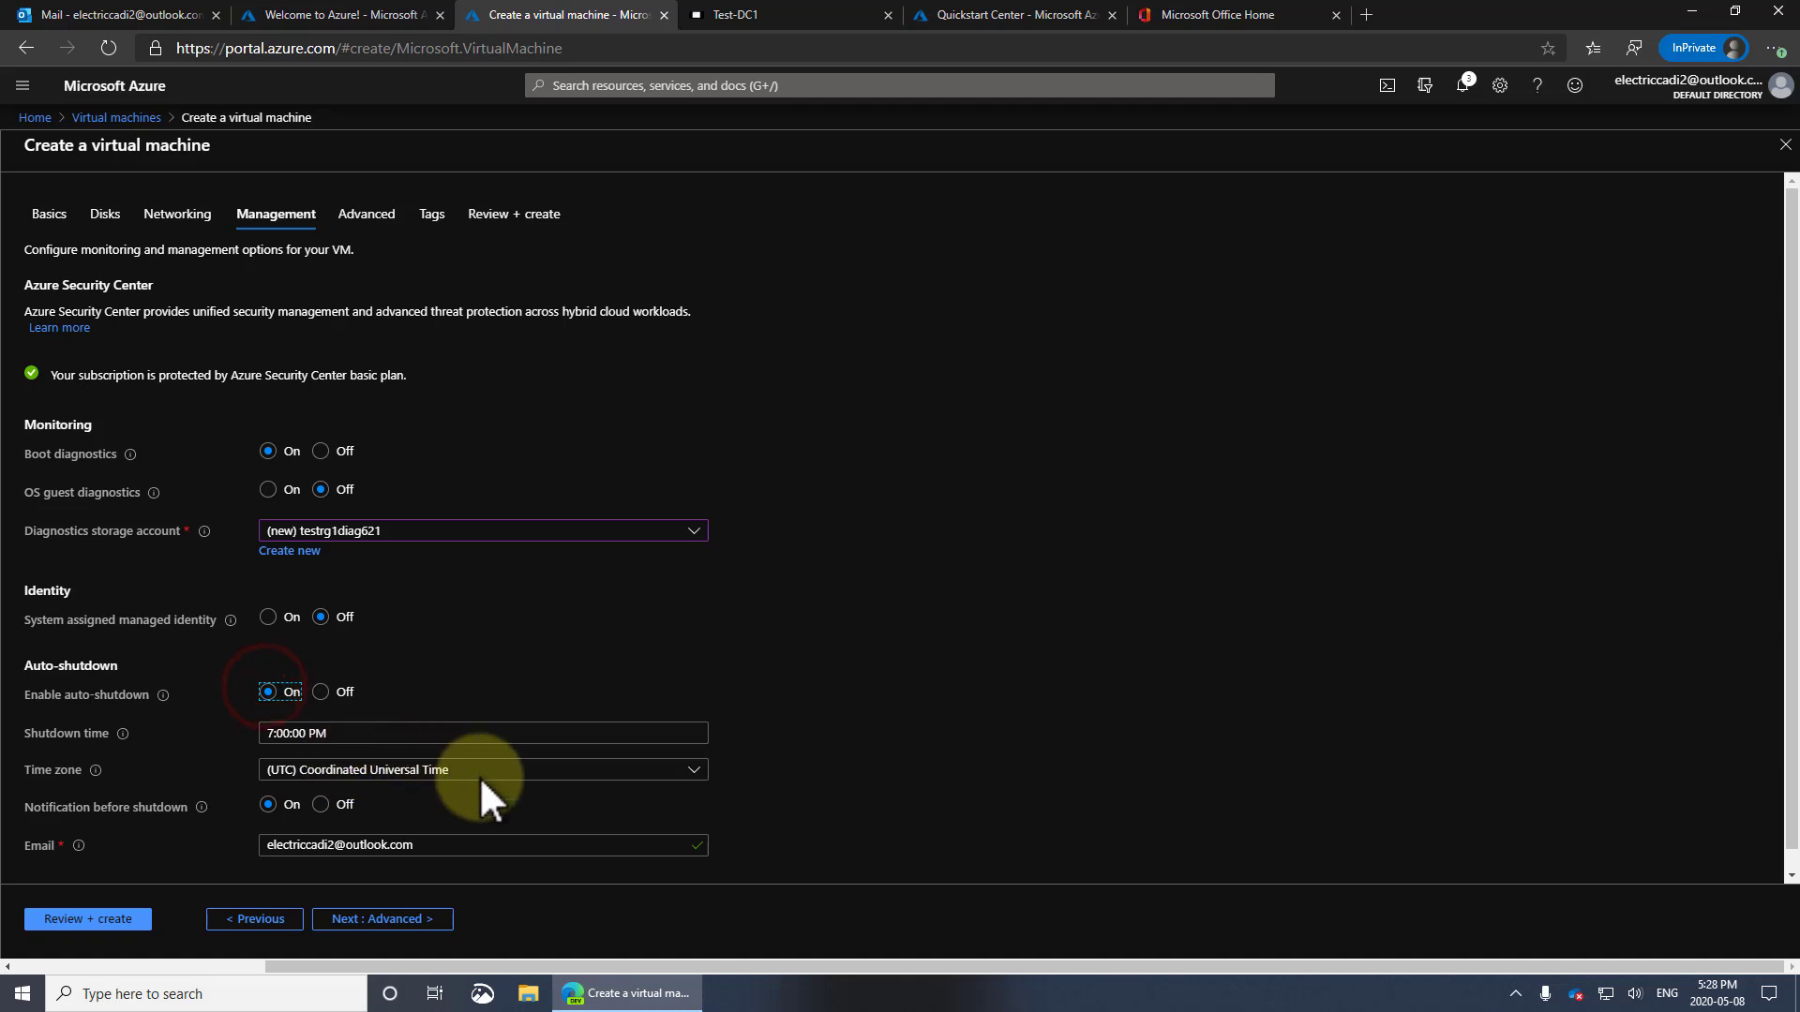
click(696, 770)
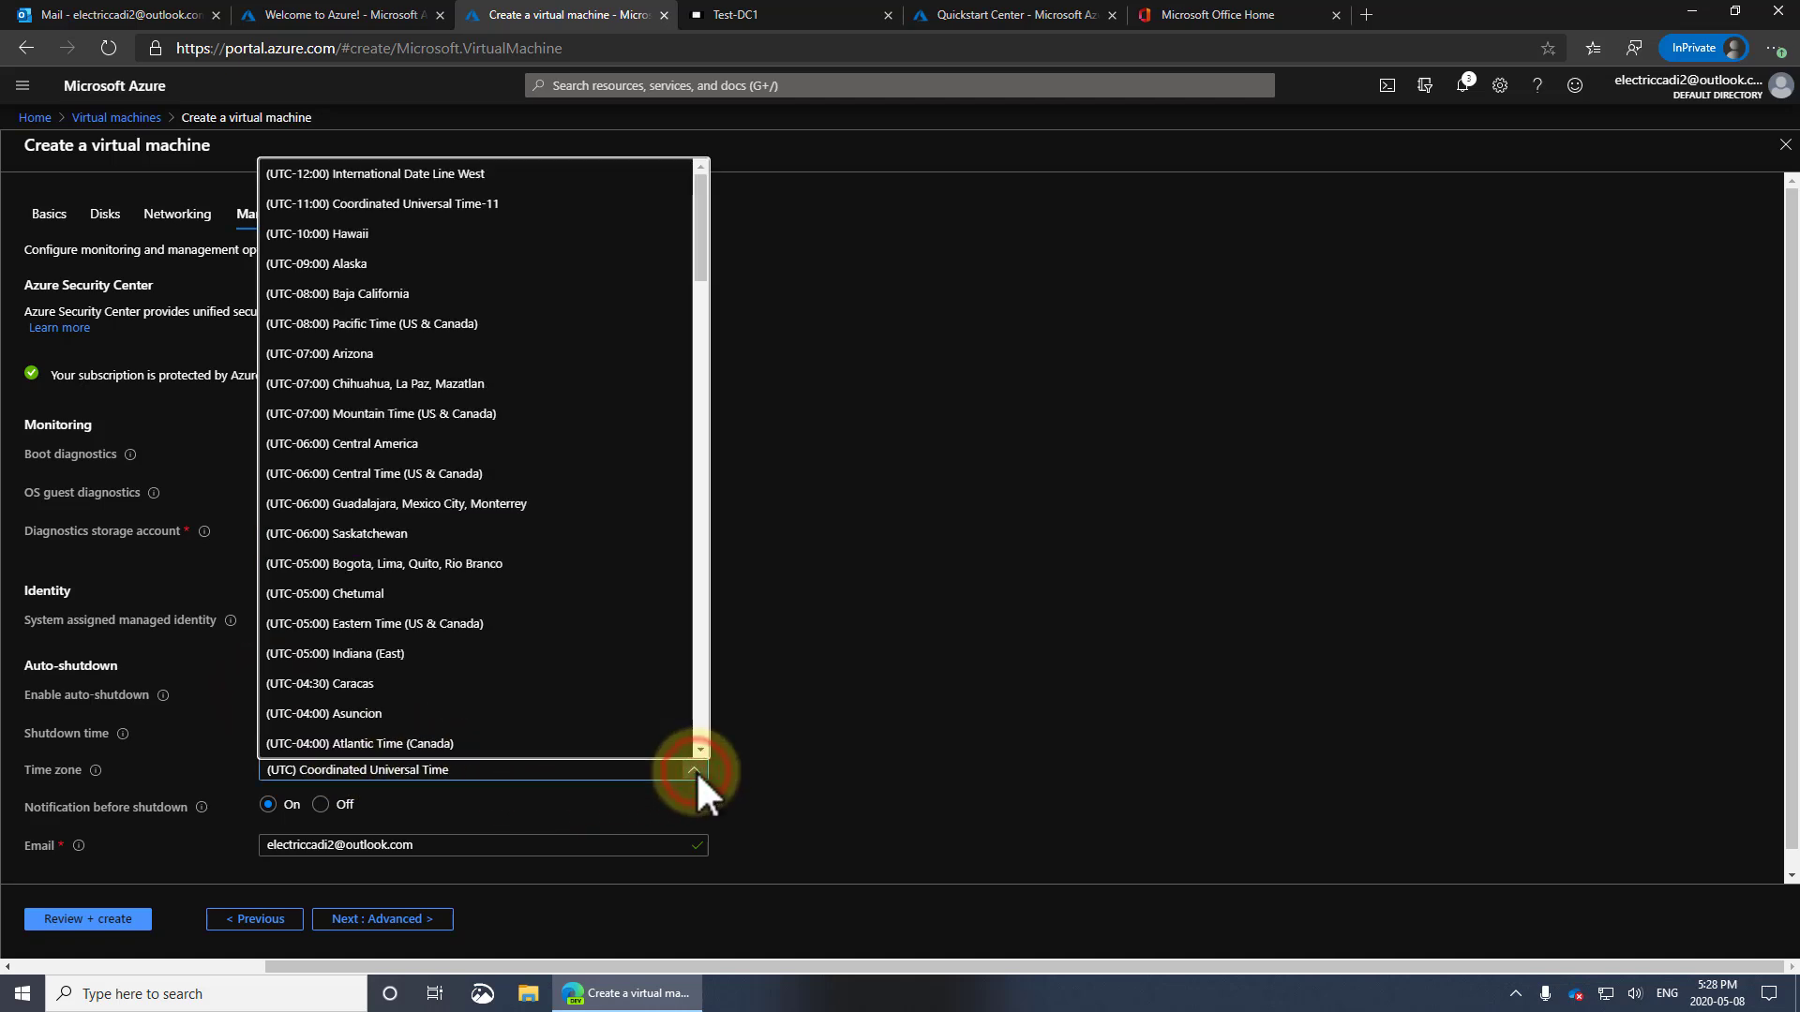
click(493, 414)
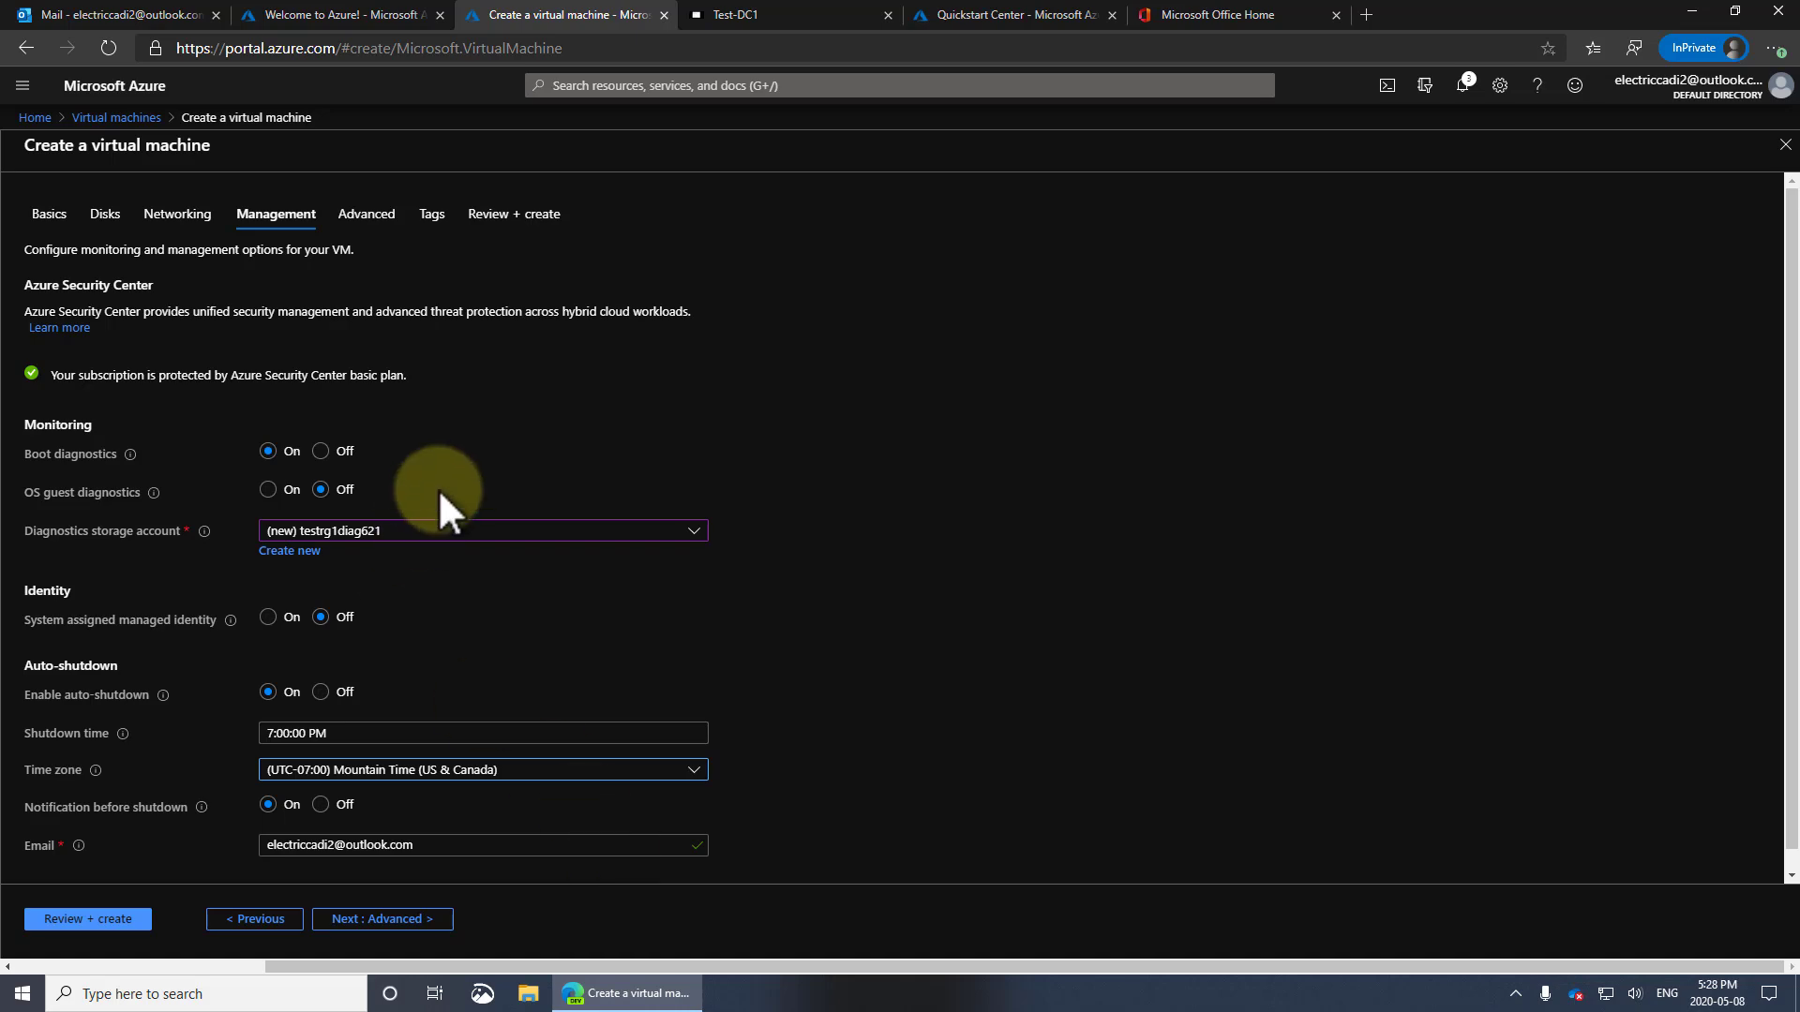
click(379, 216)
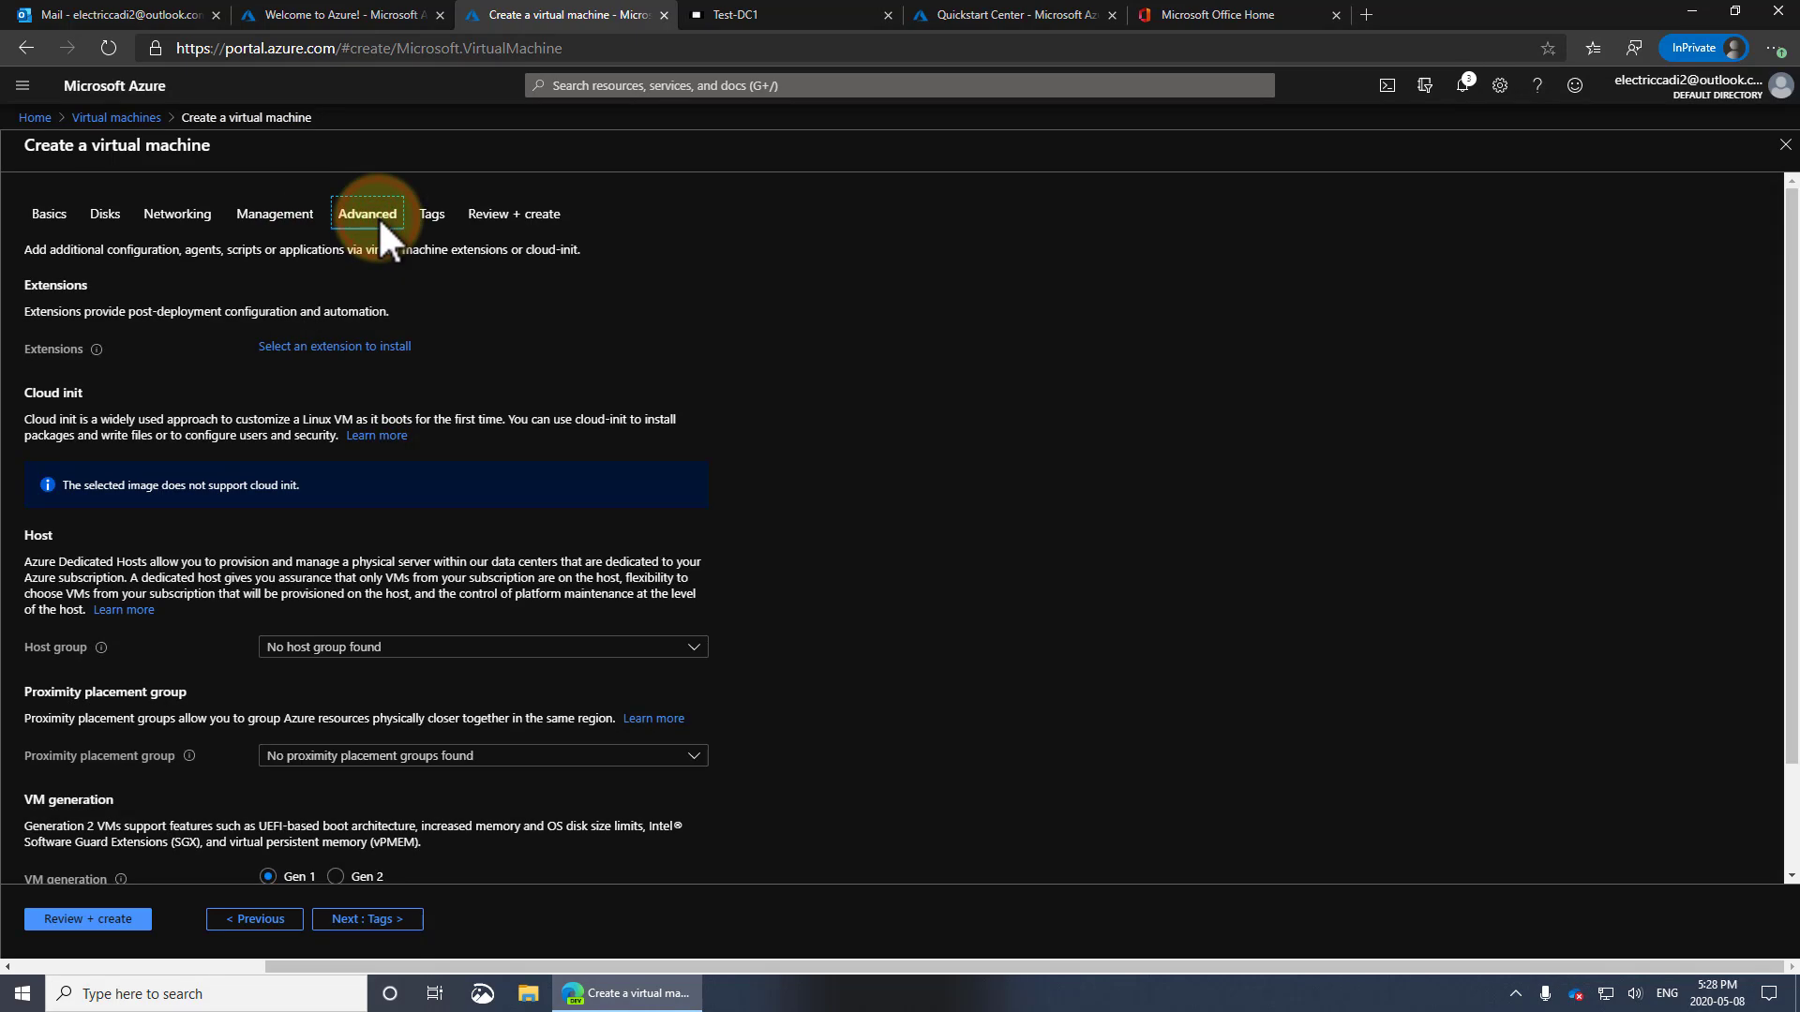
Select Gen 2 as the VM generation in the advanced settings
scroll(621, 563, down, 2)
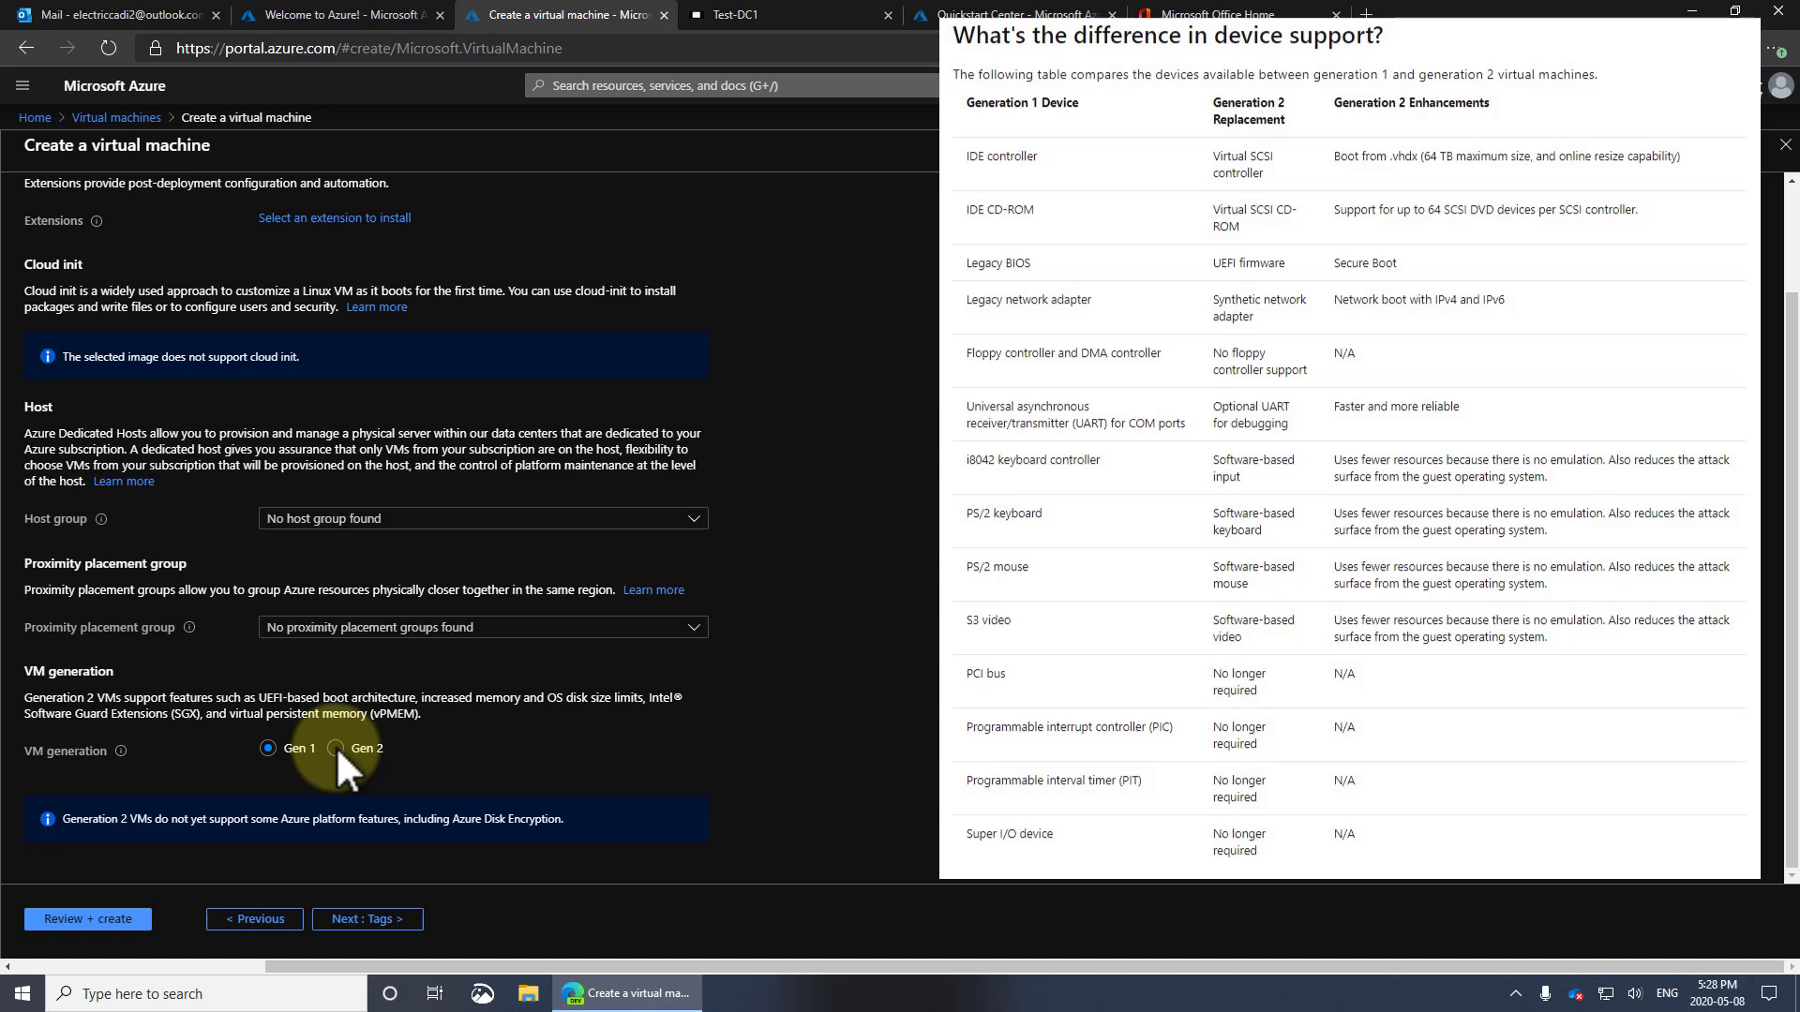
click(336, 747)
scroll(896, 559, up, 1)
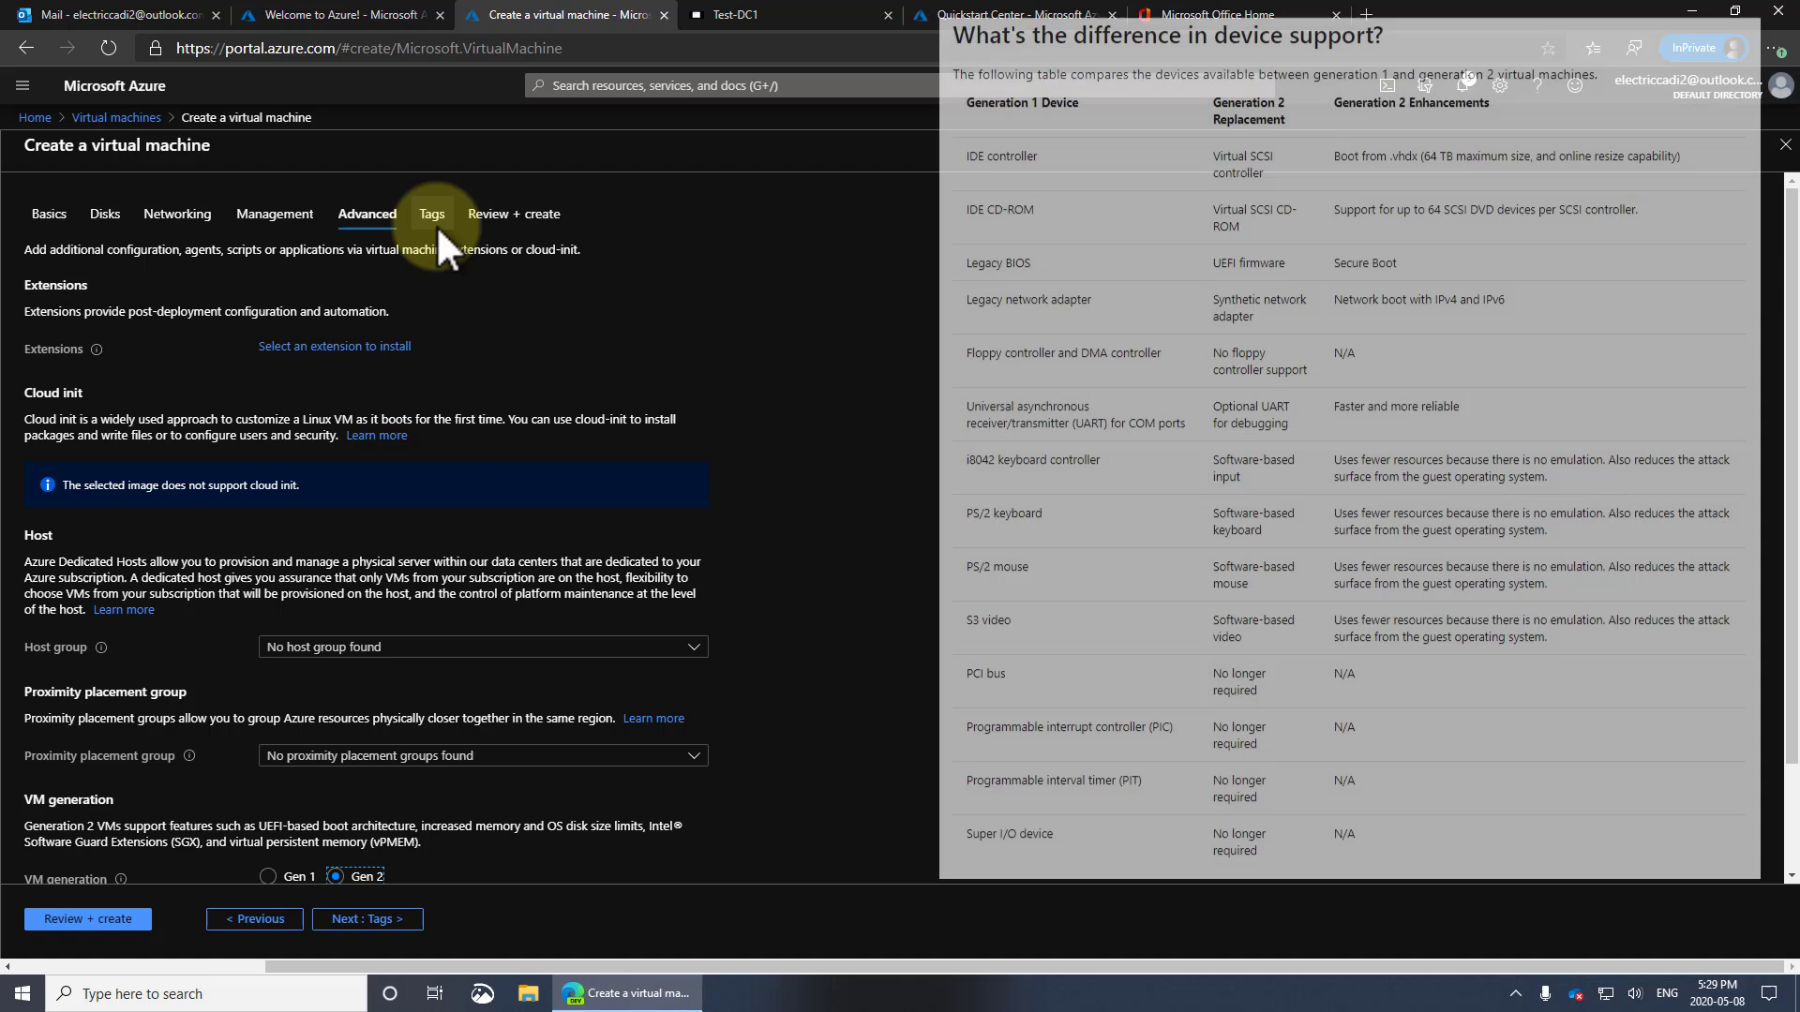
Check the Review + create summary, which reports validation failed for missing information
click(432, 215)
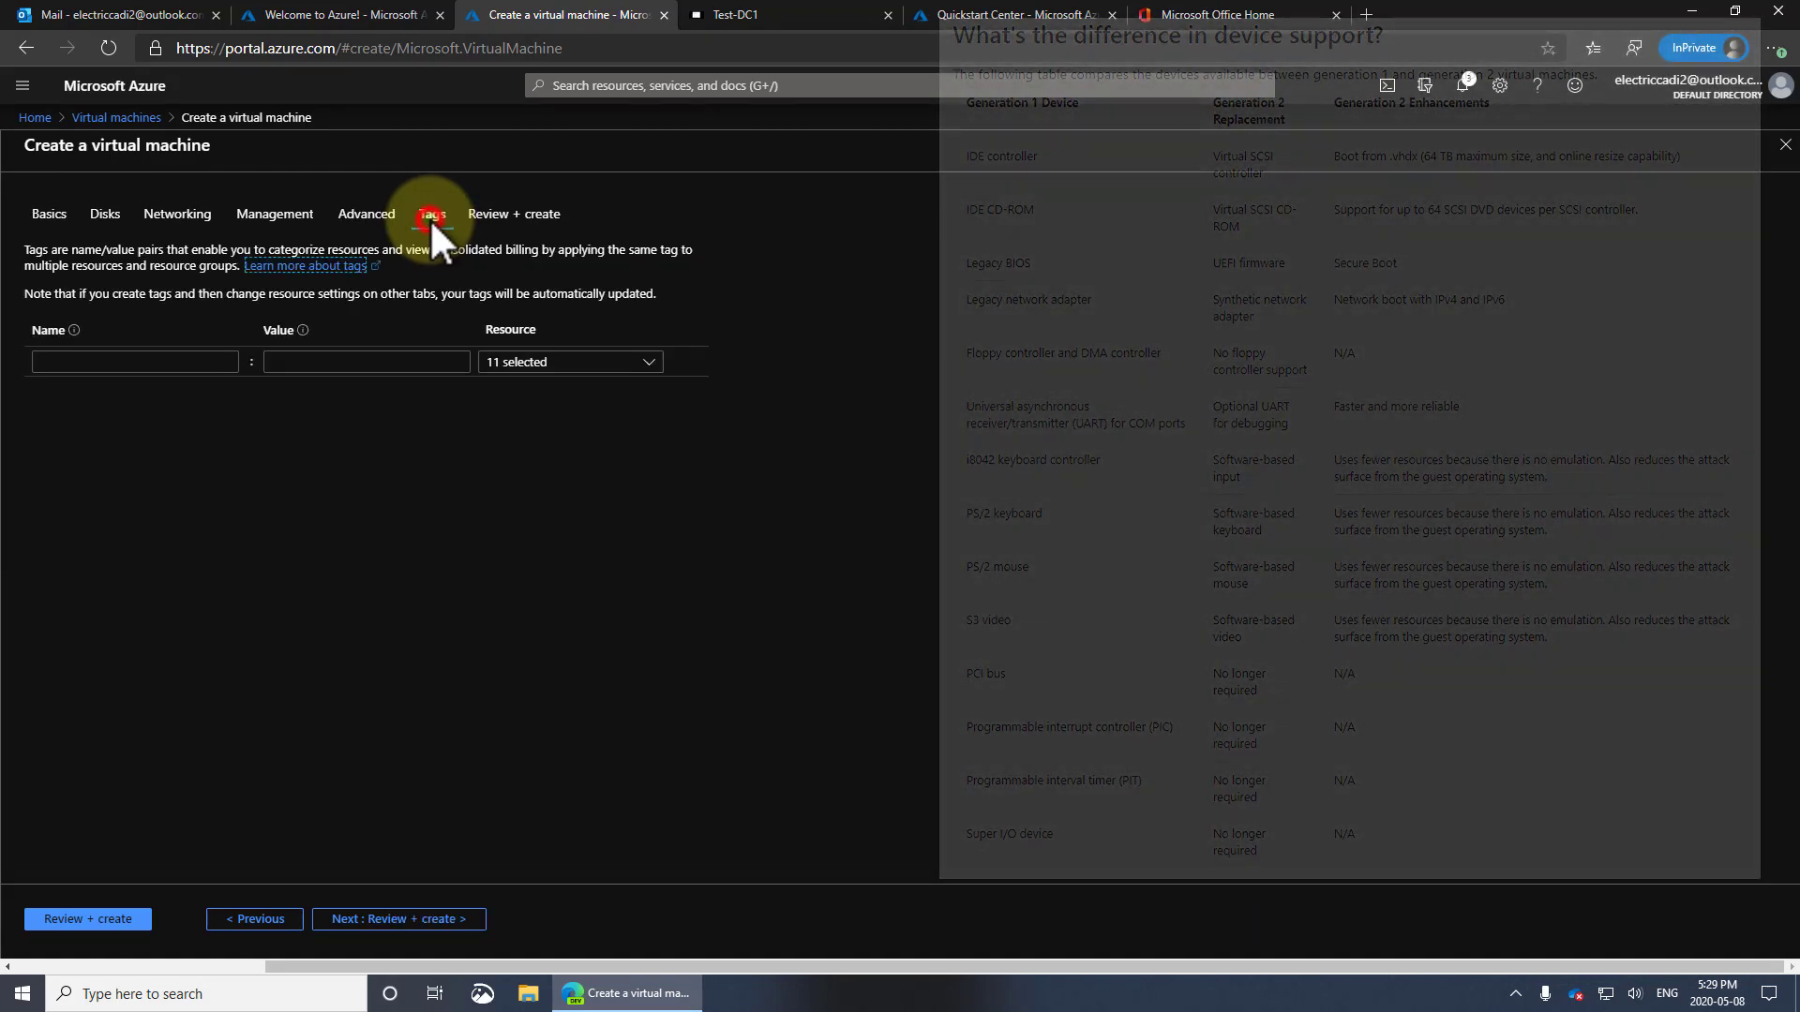
click(515, 212)
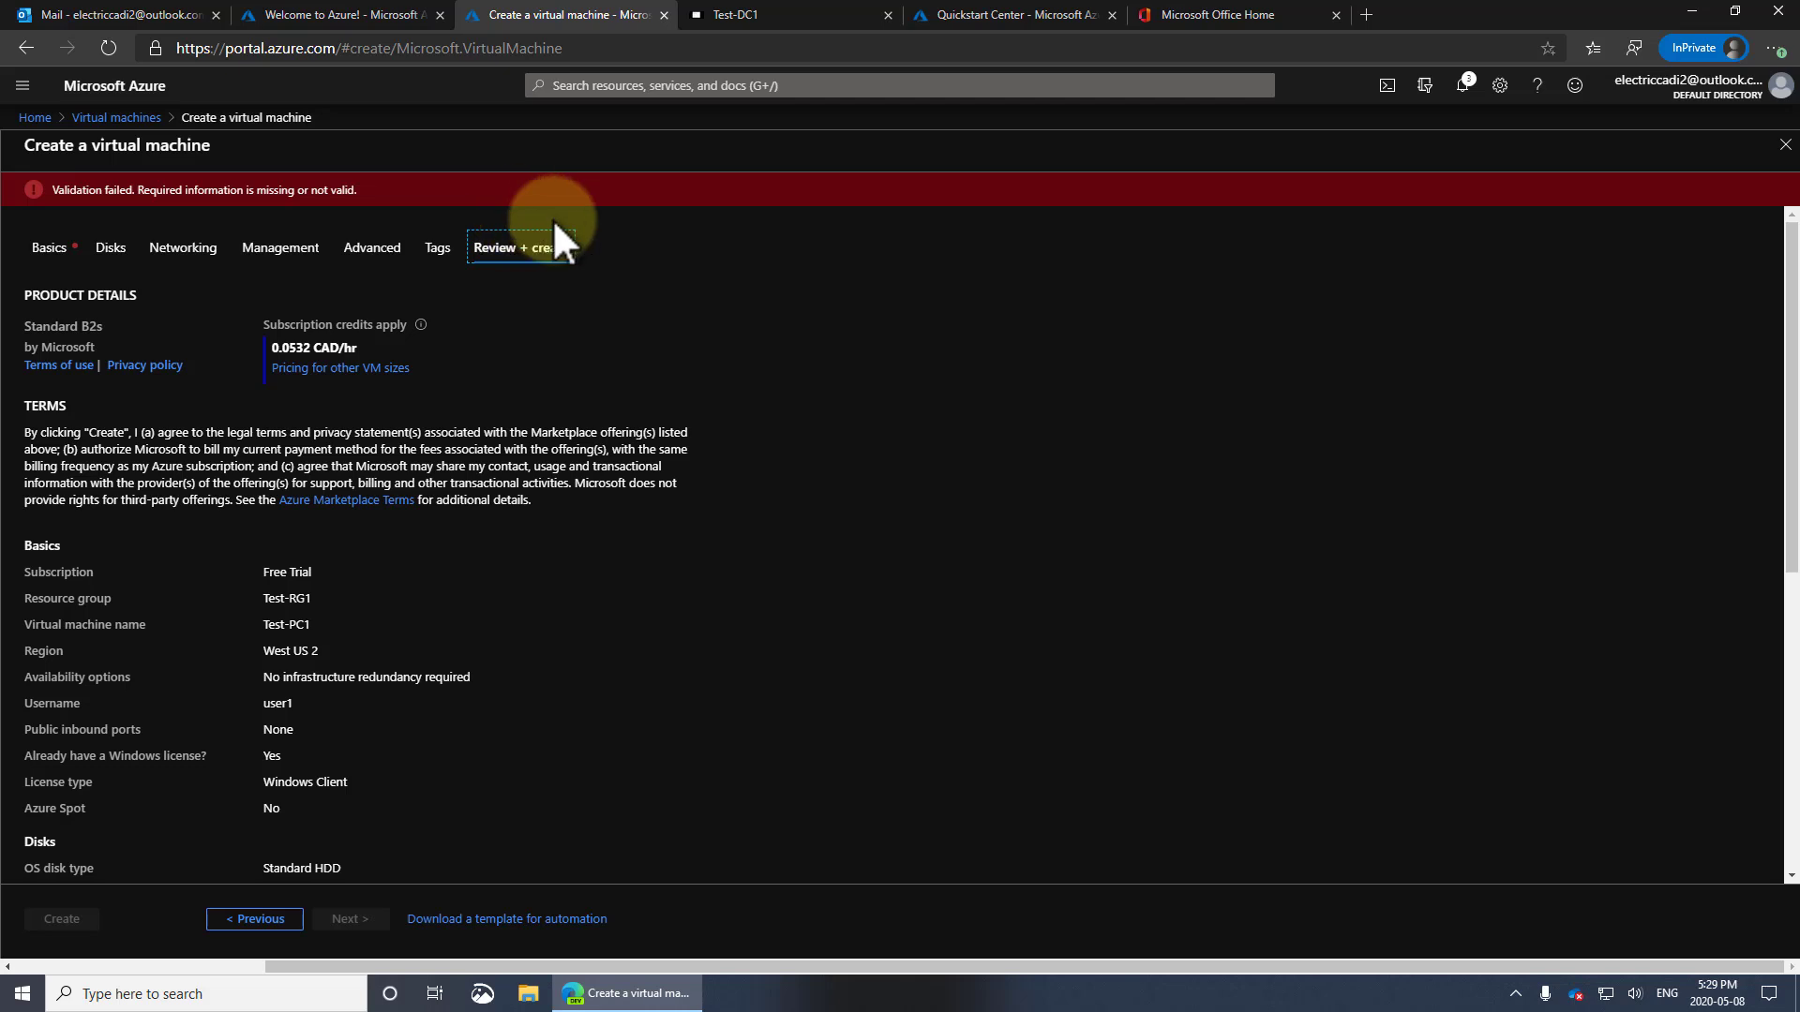
scroll(716, 577, down, 6)
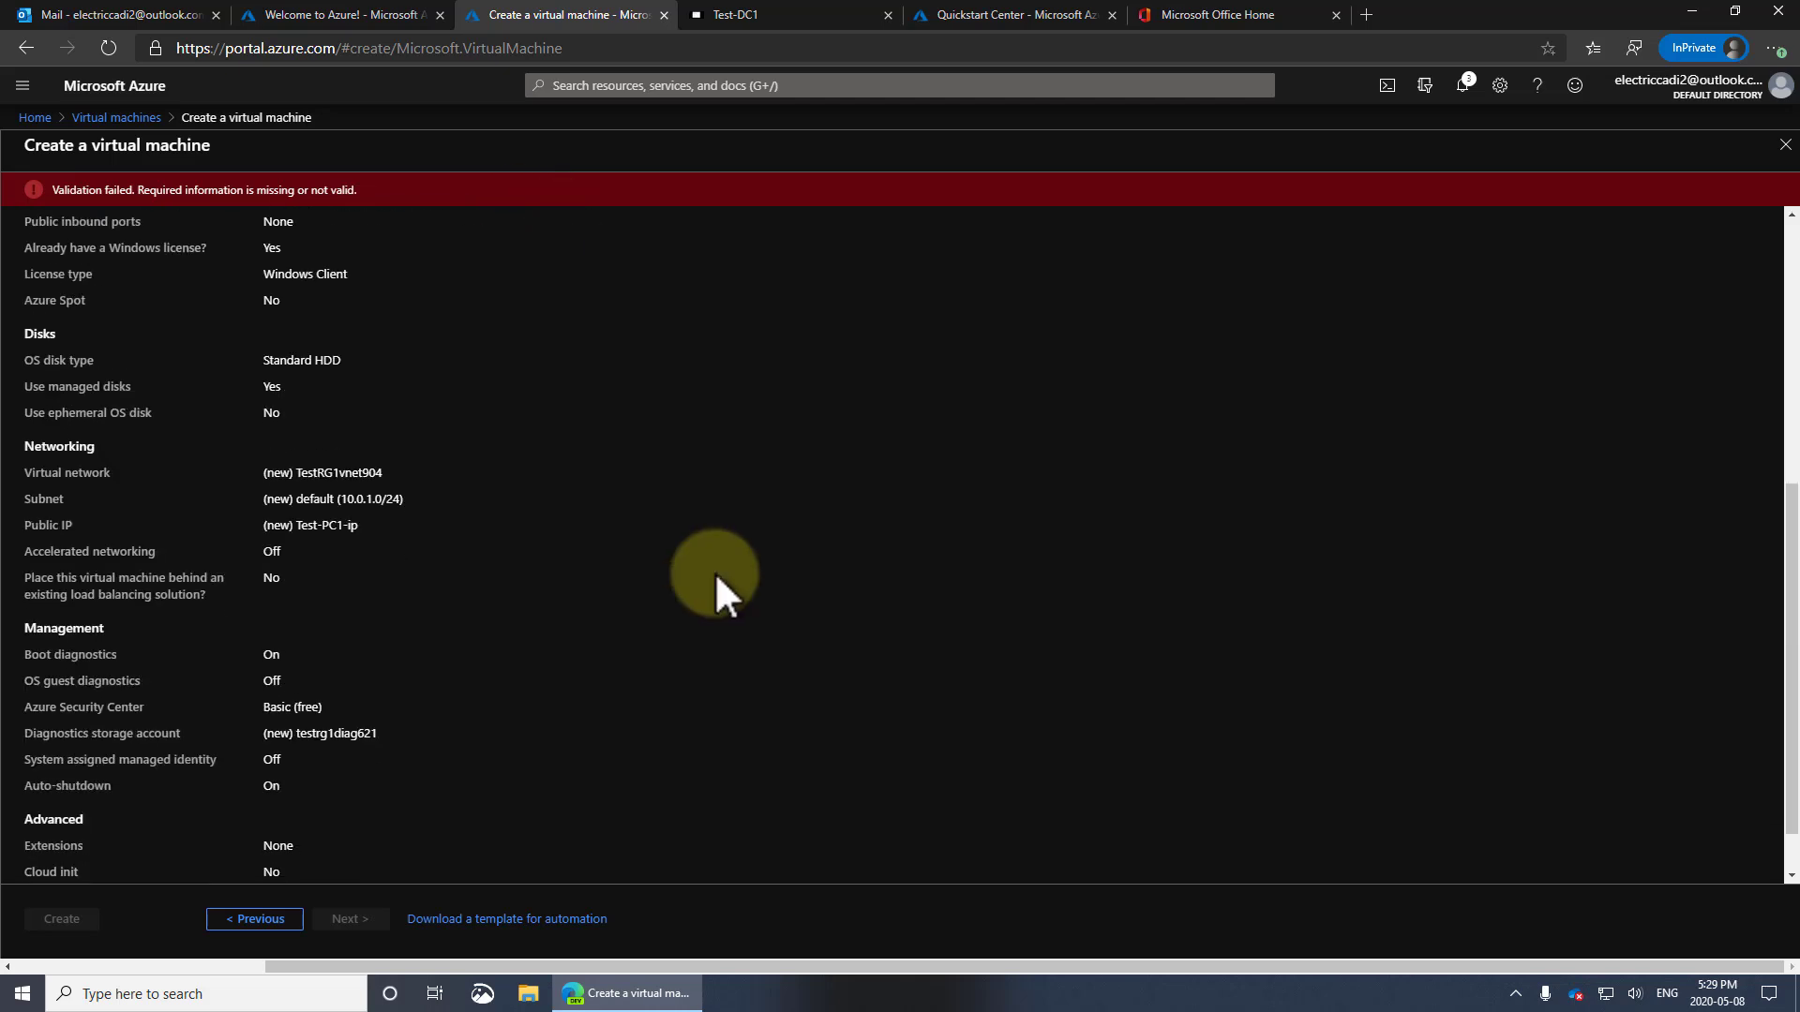
scroll(716, 576, up, 6)
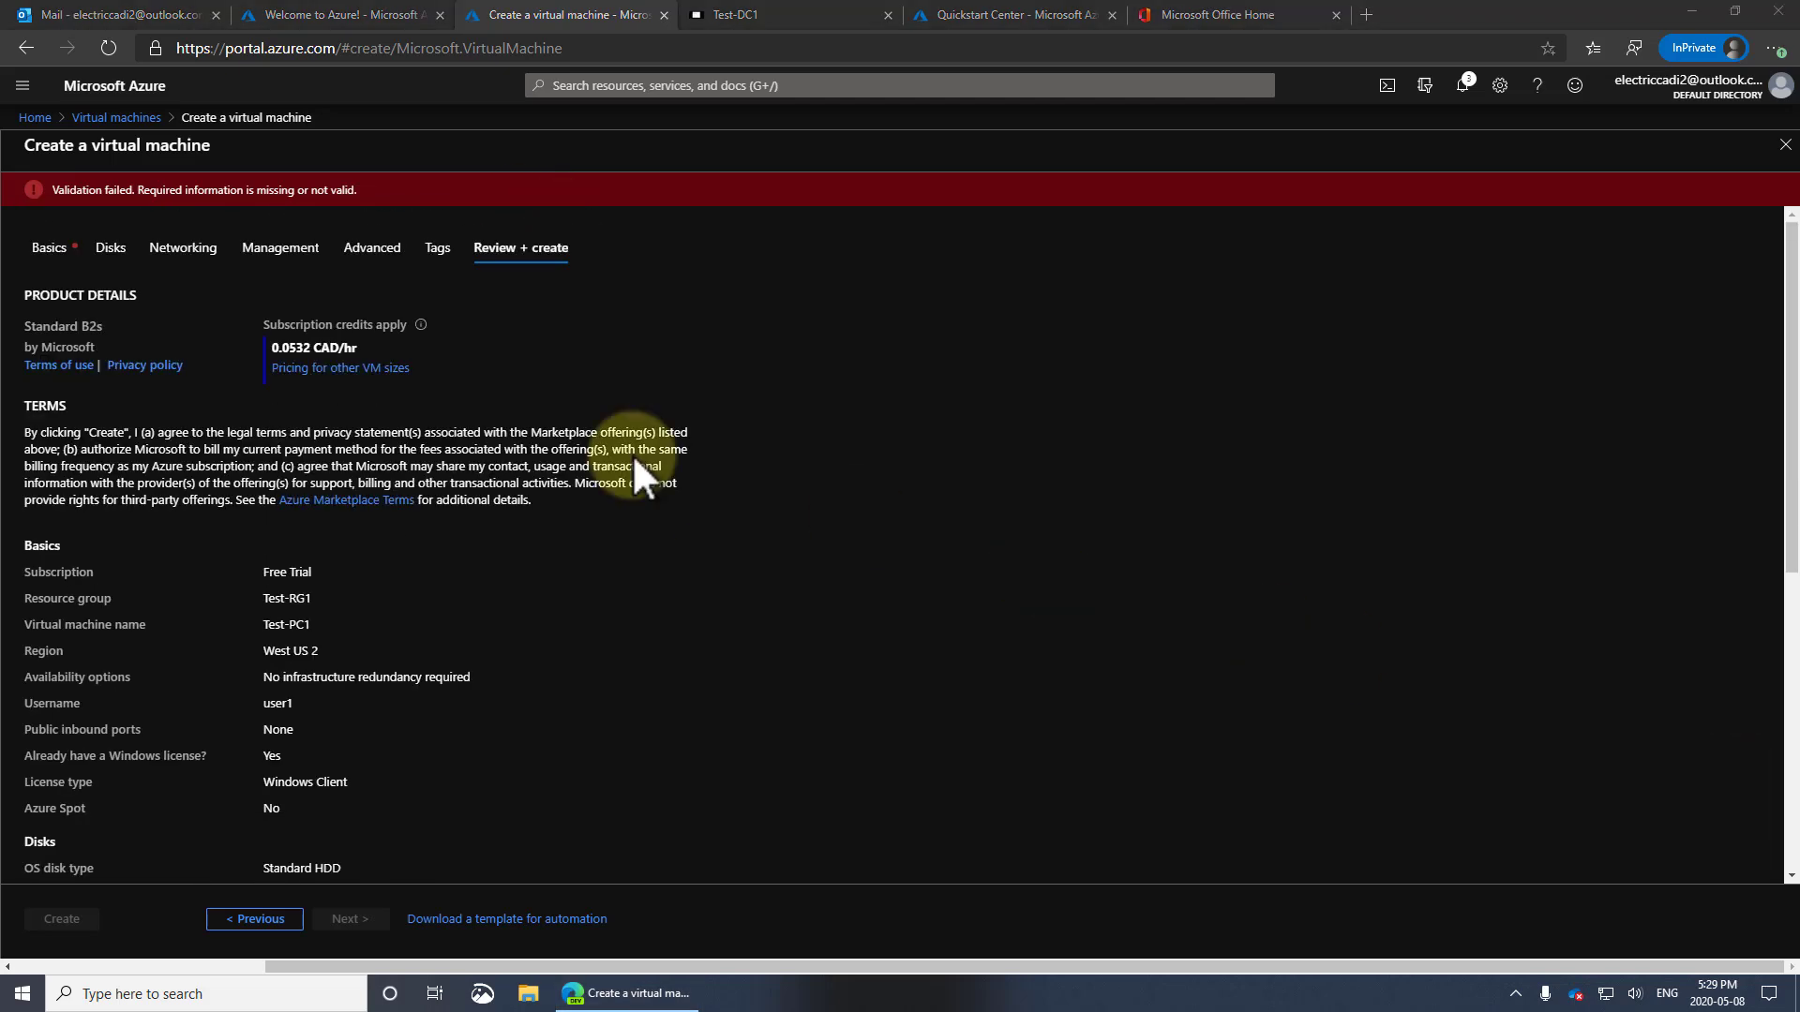
Change the Basics username from user1 to testuser1 and revalidate on the review page
click(64, 251)
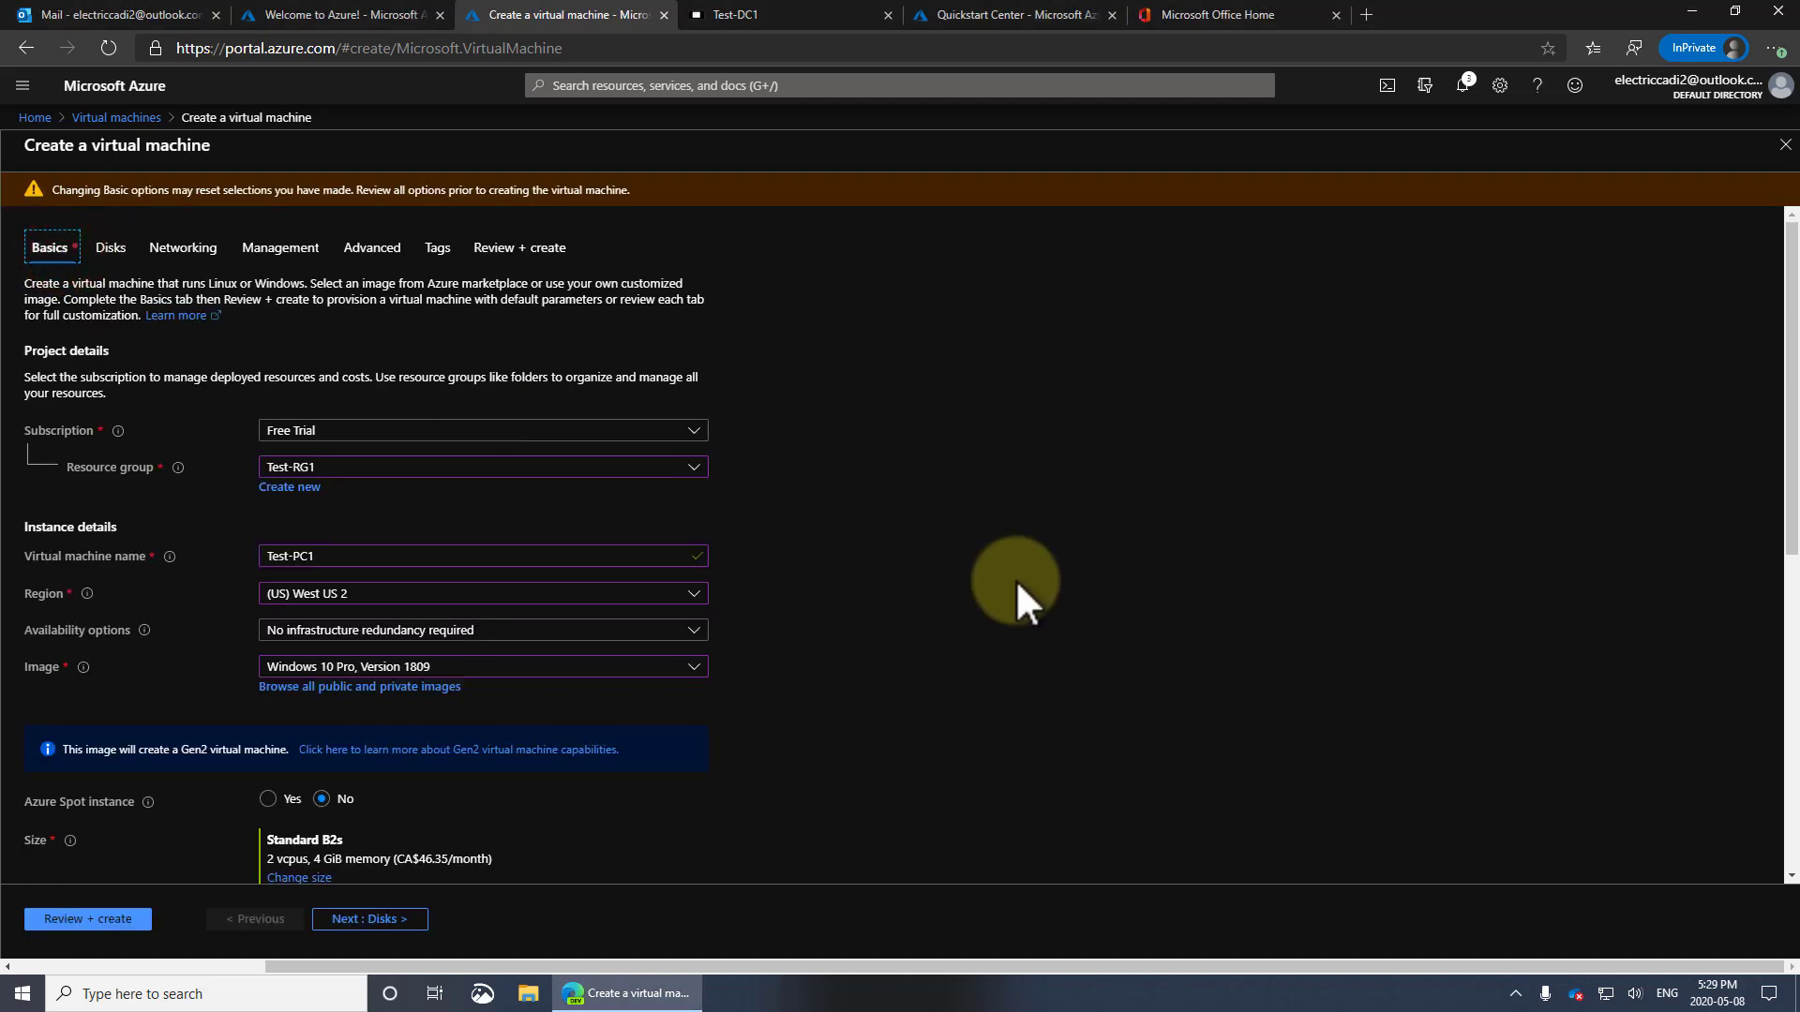
scroll(995, 581, down, 5)
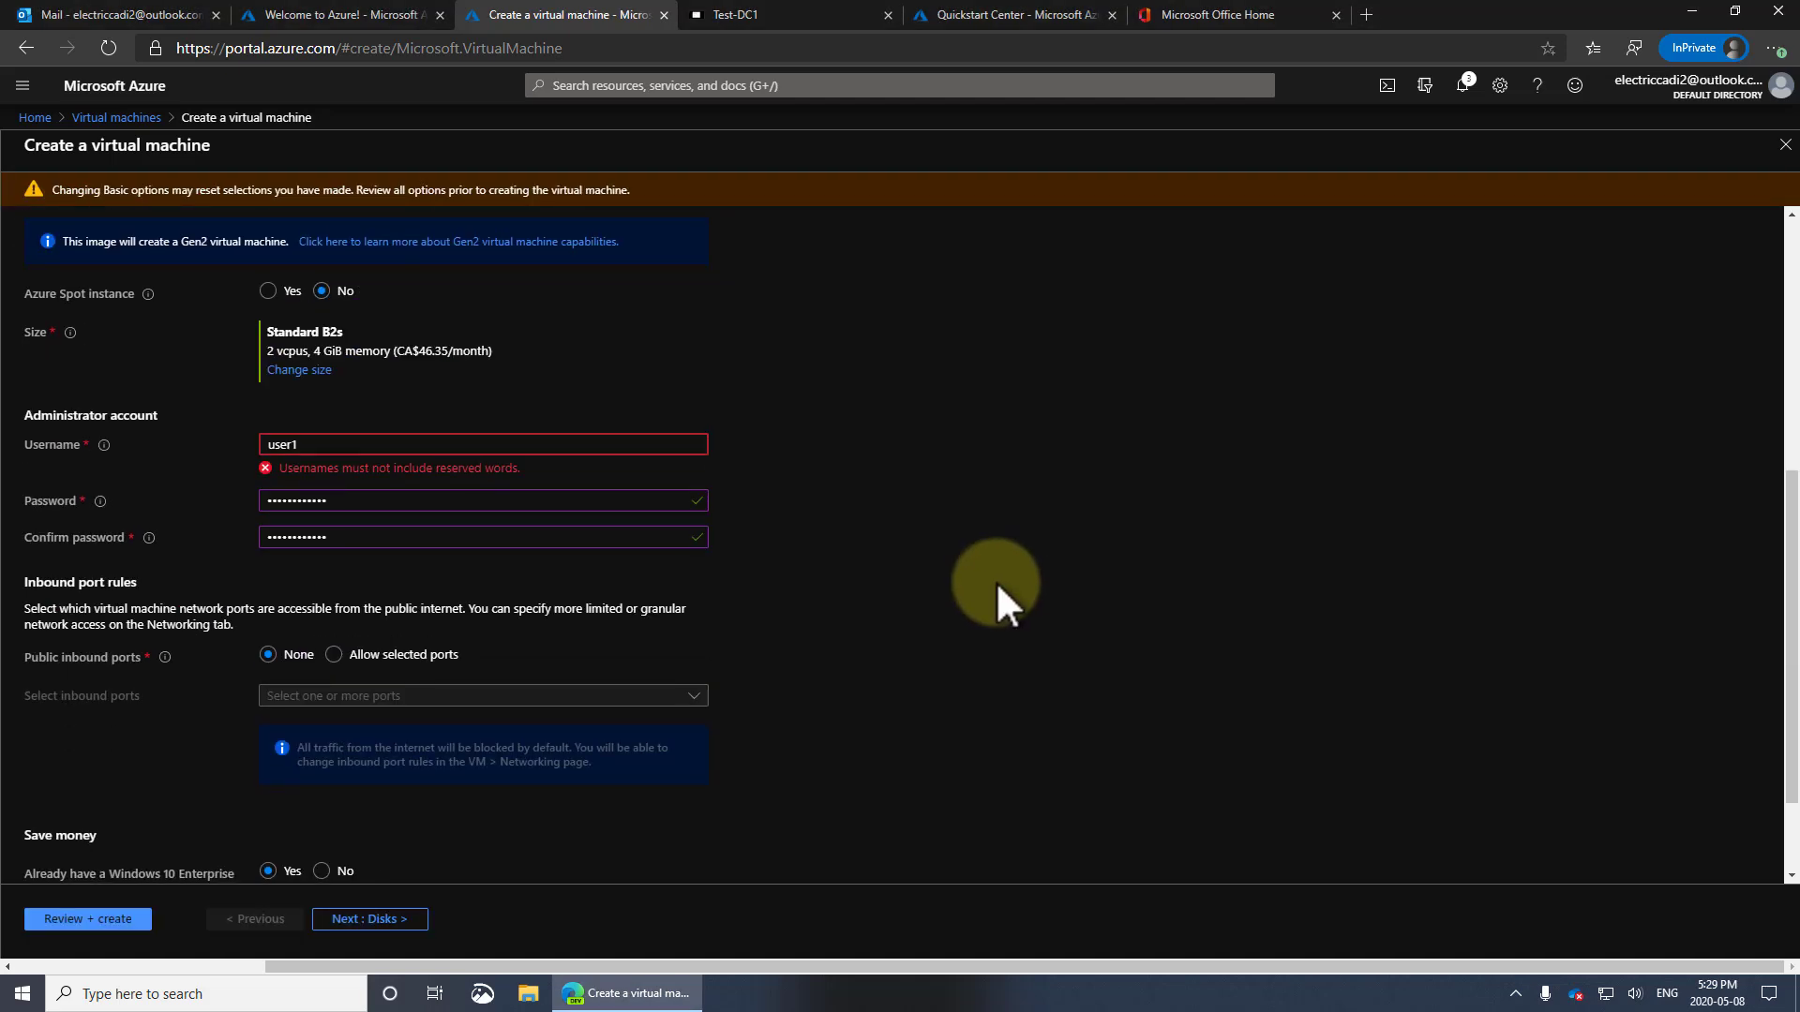
click(343, 443)
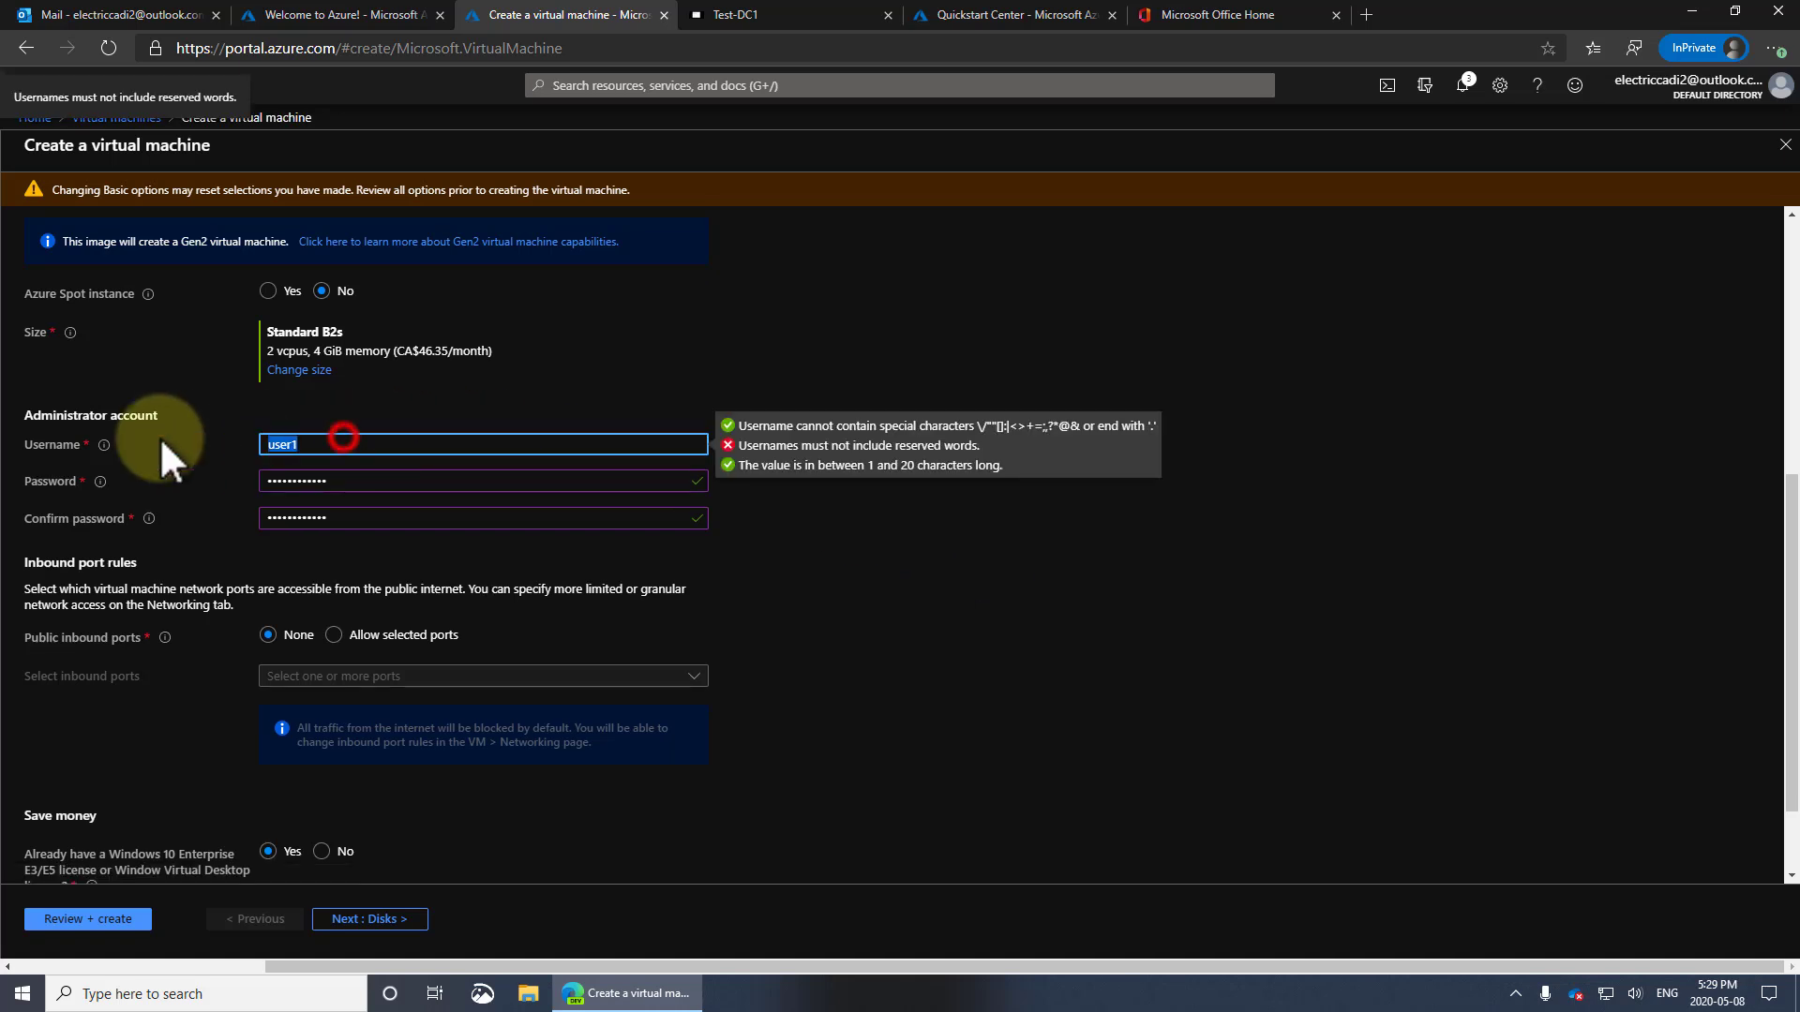
text(test)
key(Tab)
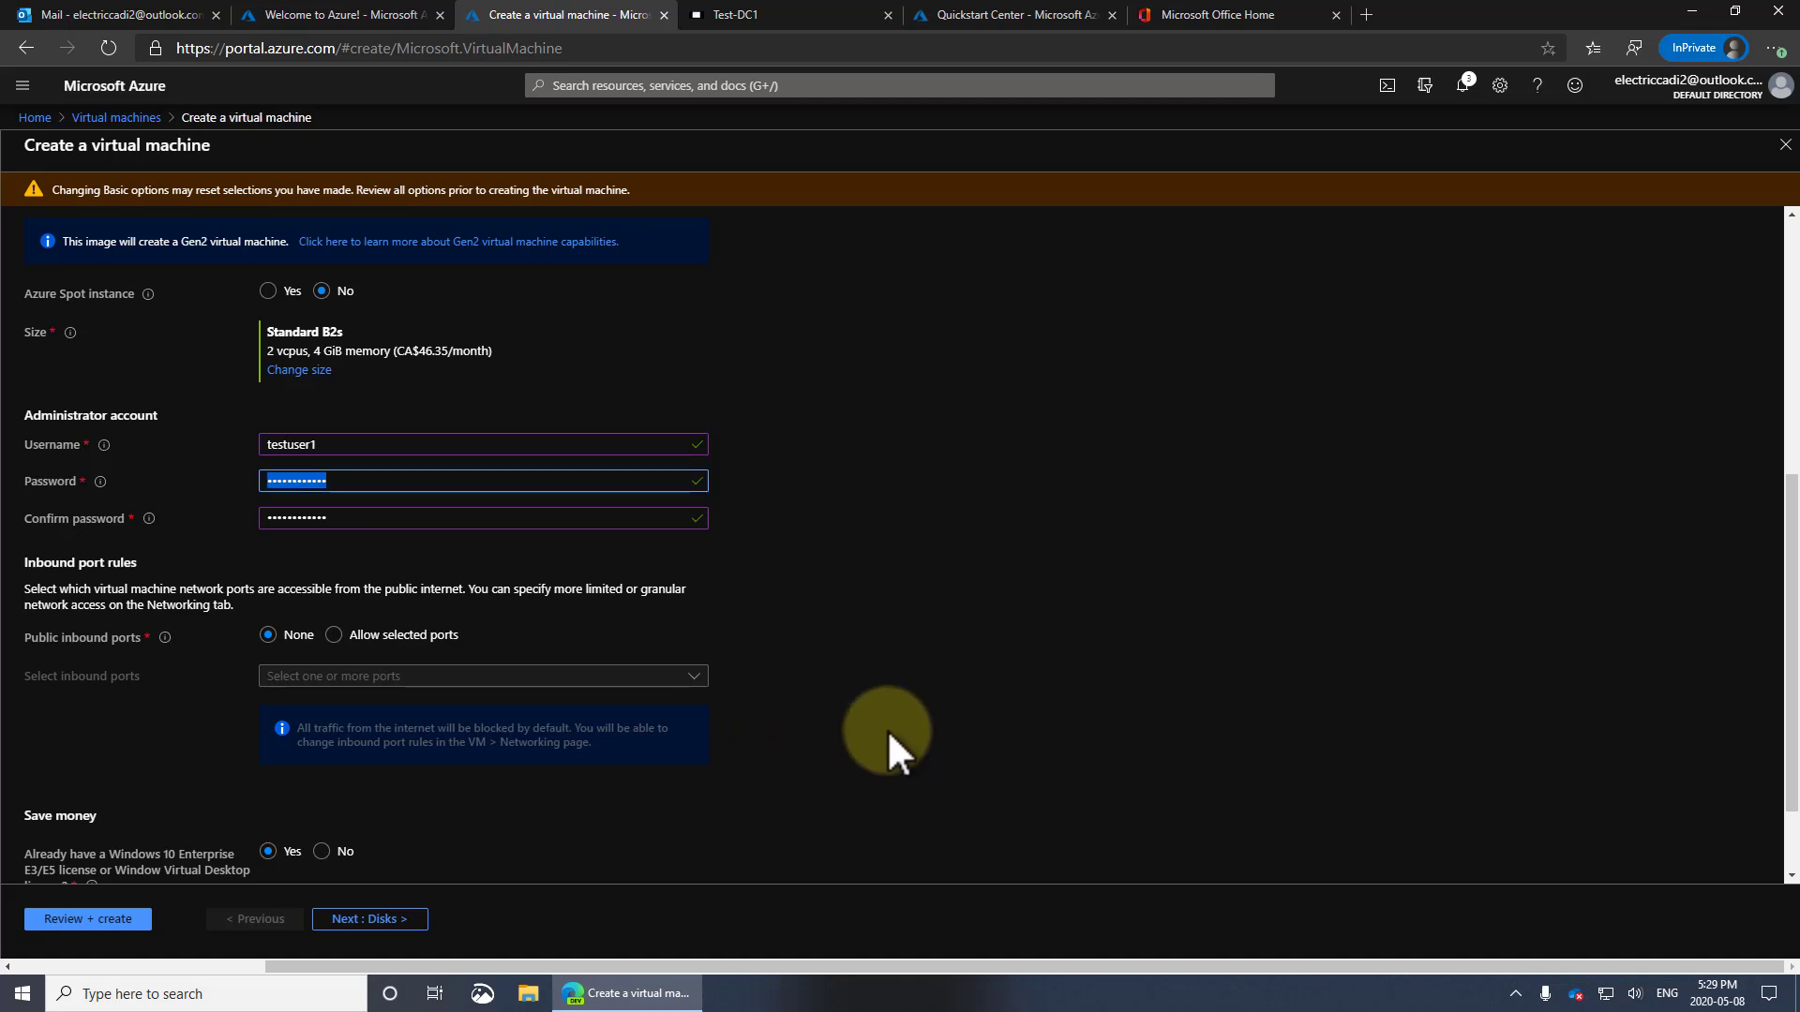
click(59, 915)
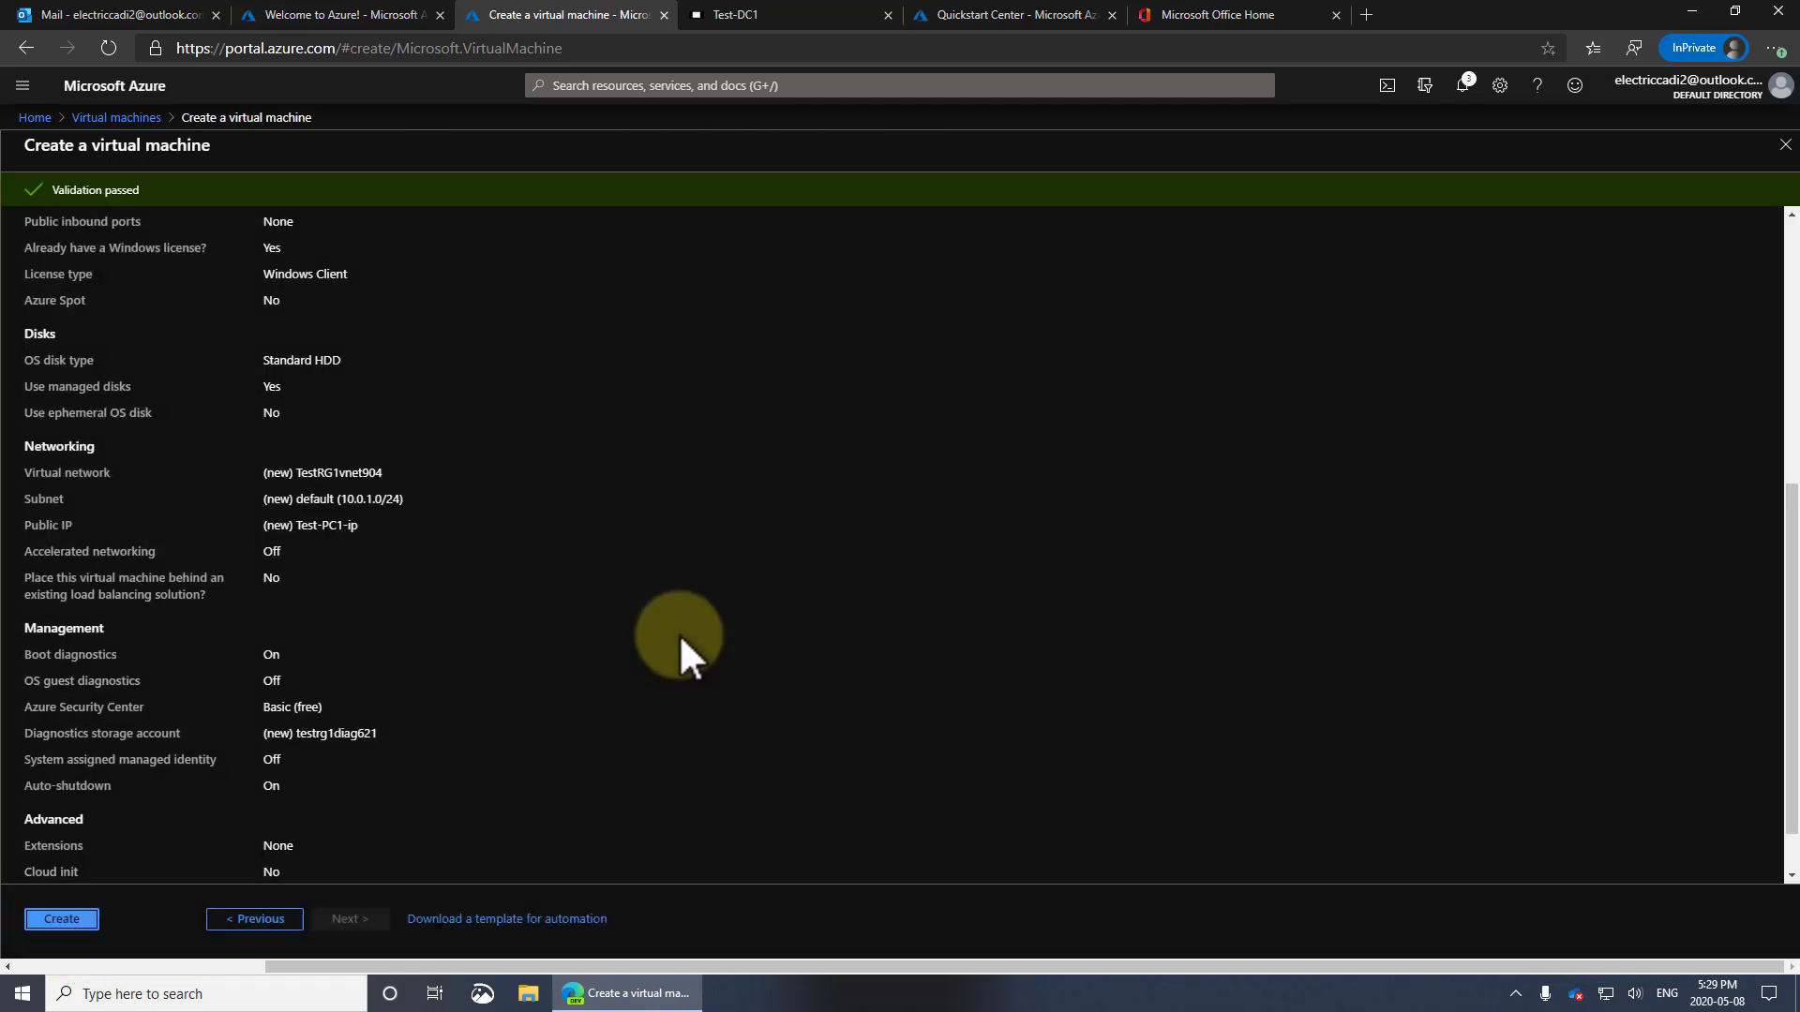
Create Test-PC1 and follow the deployment's operation details until it succeeds
click(77, 910)
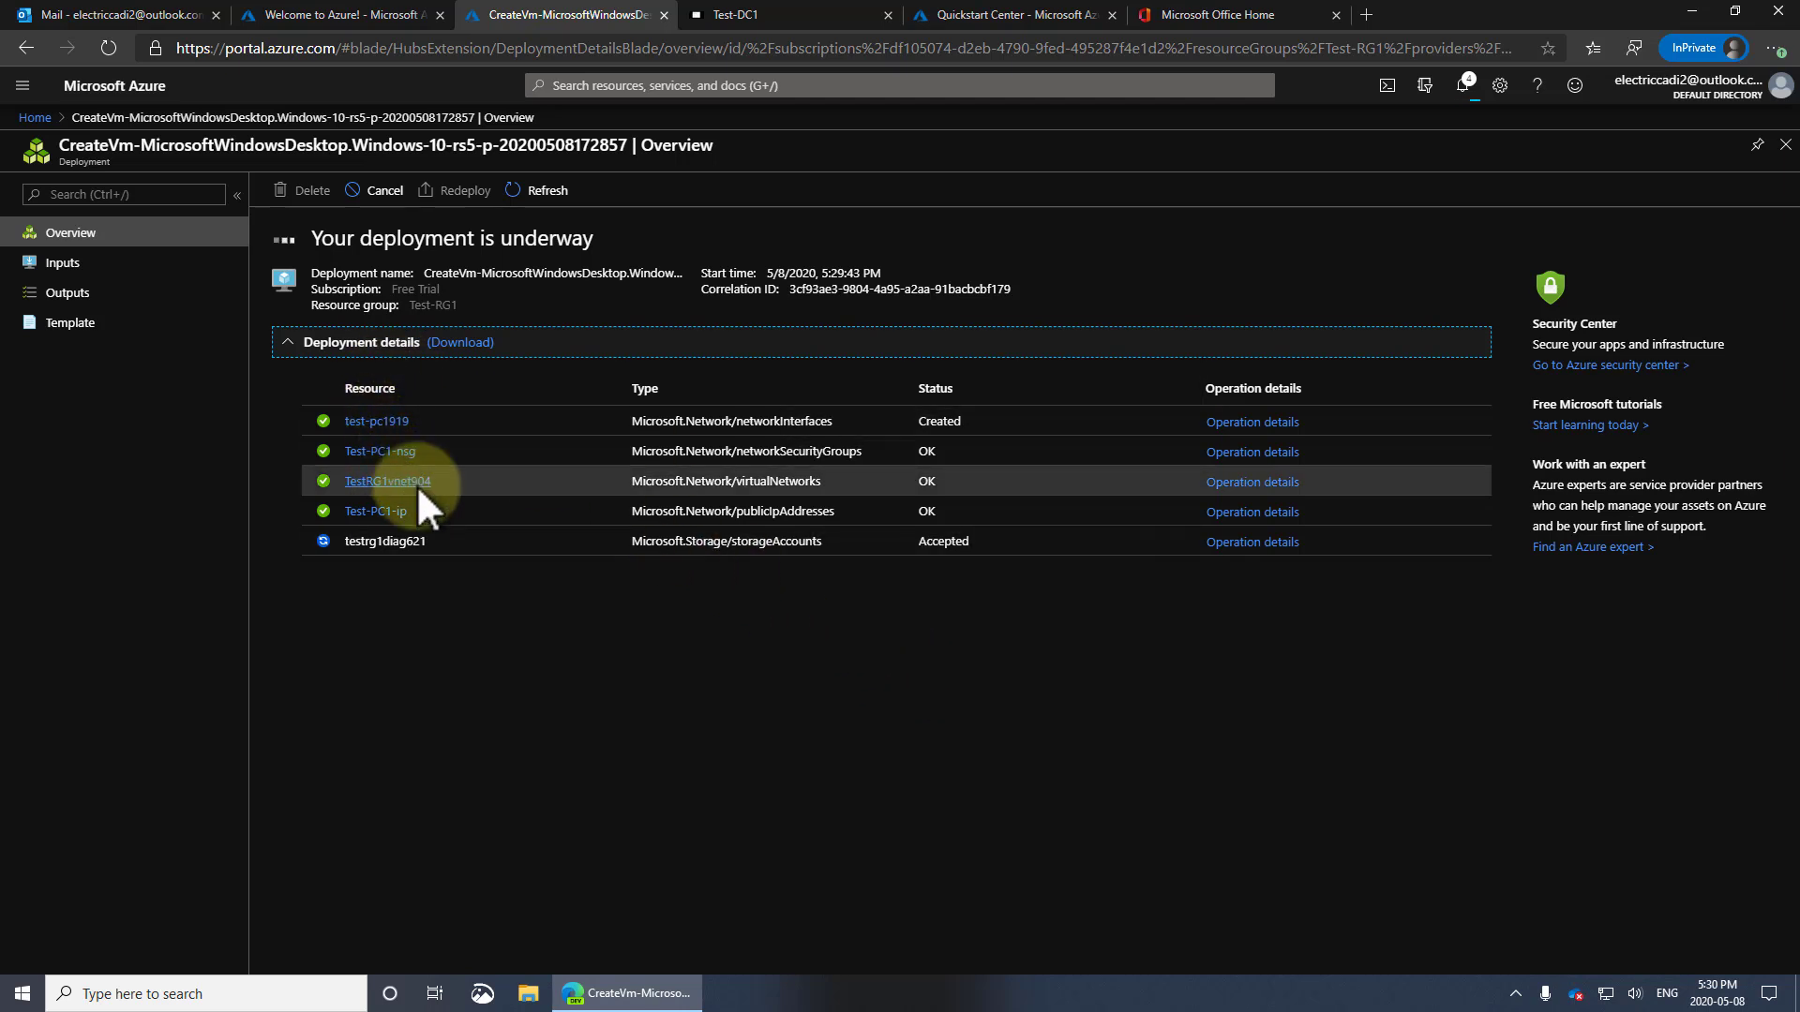
click(1263, 540)
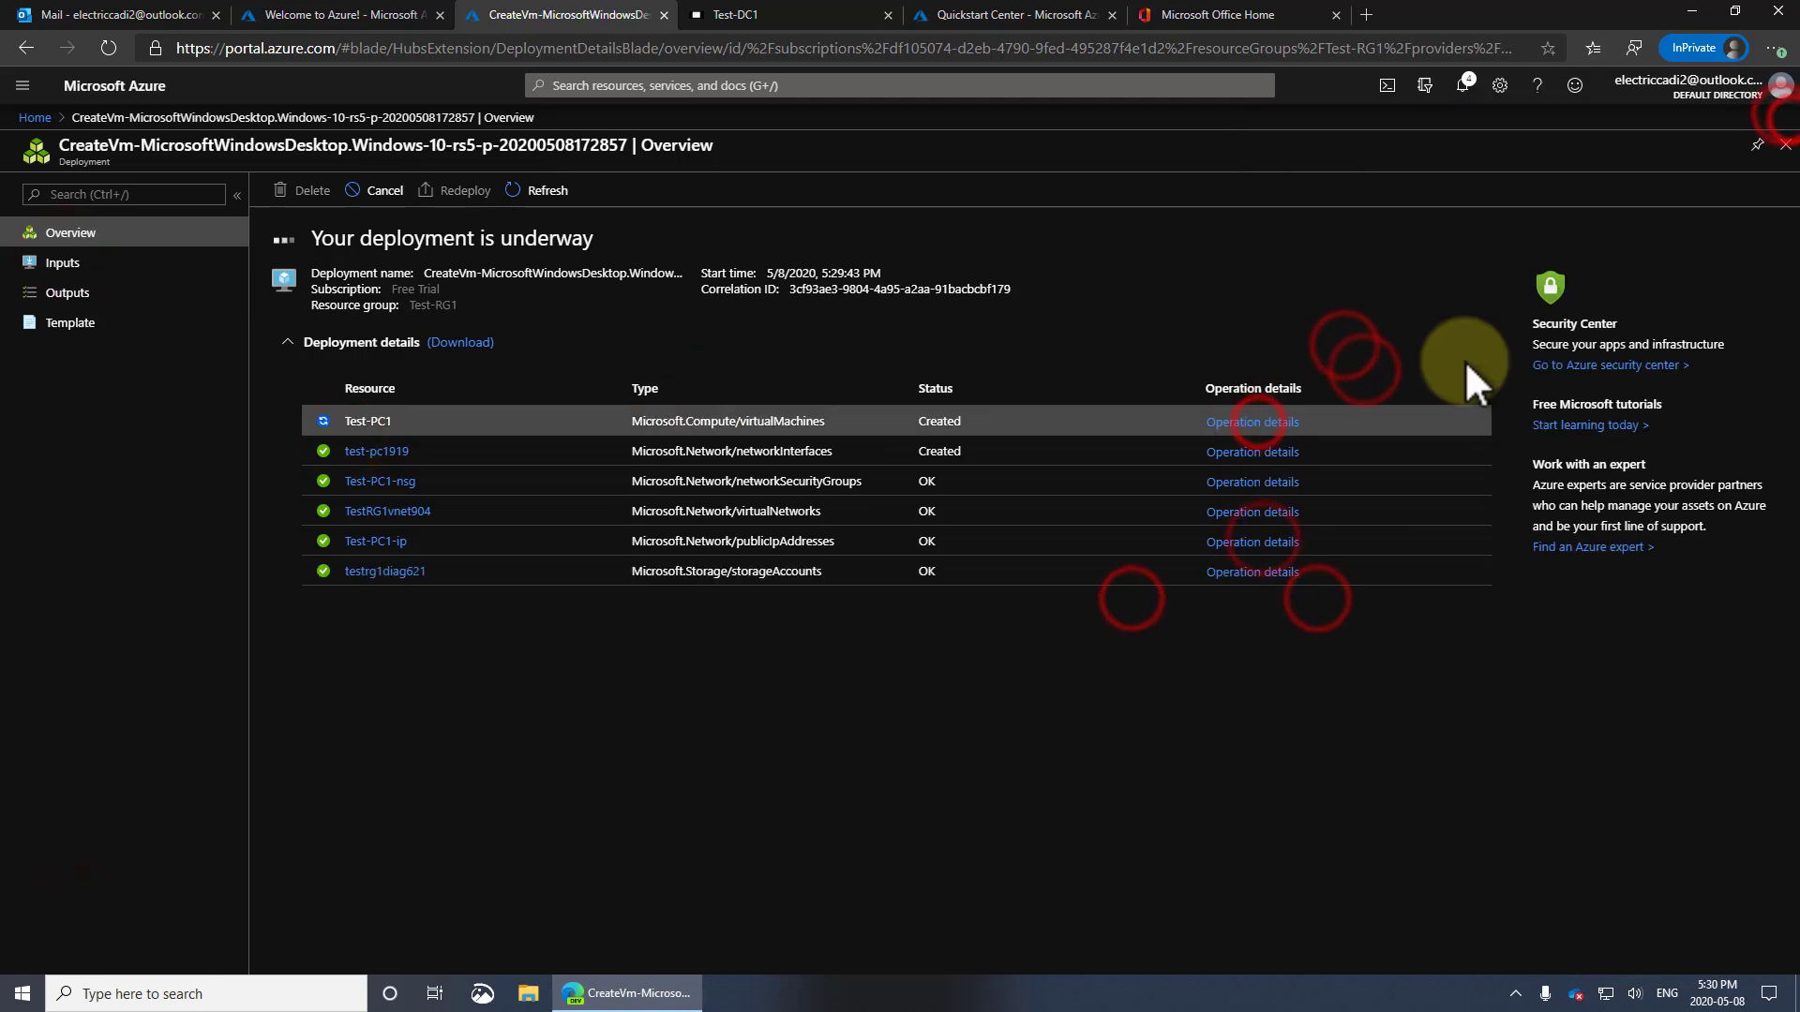
click(1166, 294)
click(1254, 421)
click(1785, 117)
click(1258, 450)
click(1785, 116)
click(1061, 806)
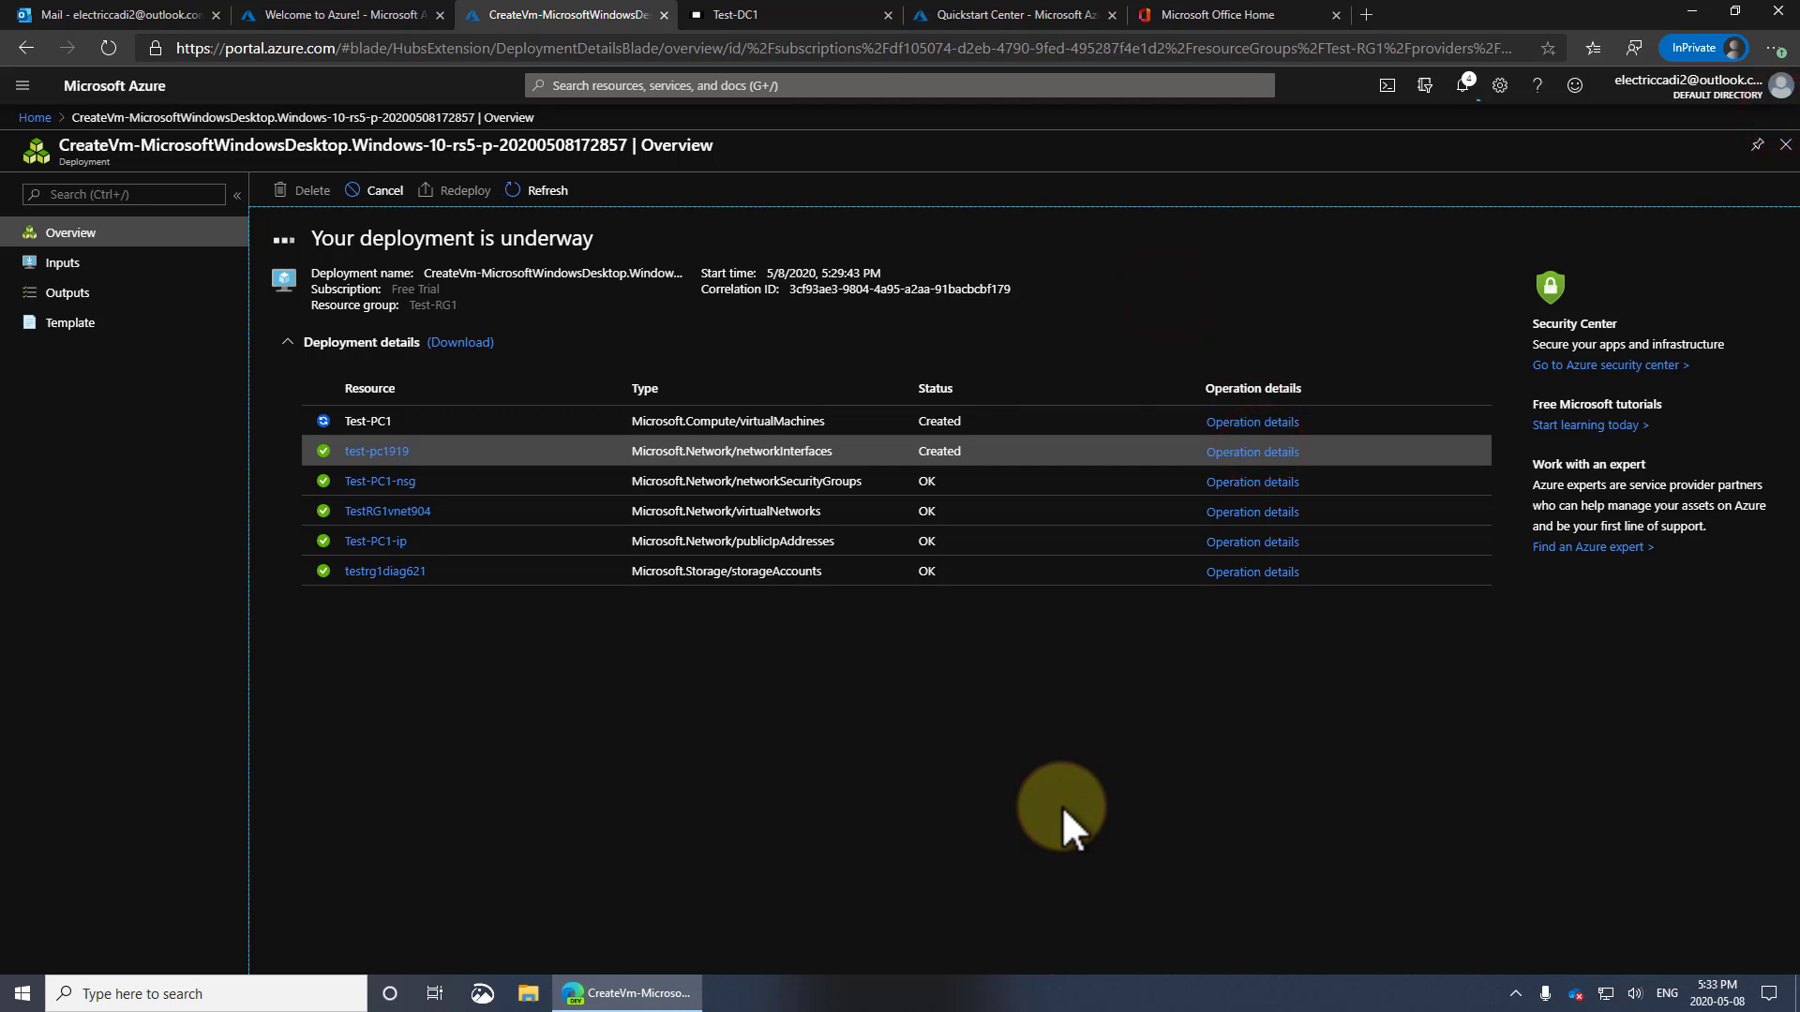
click(1229, 422)
click(1783, 116)
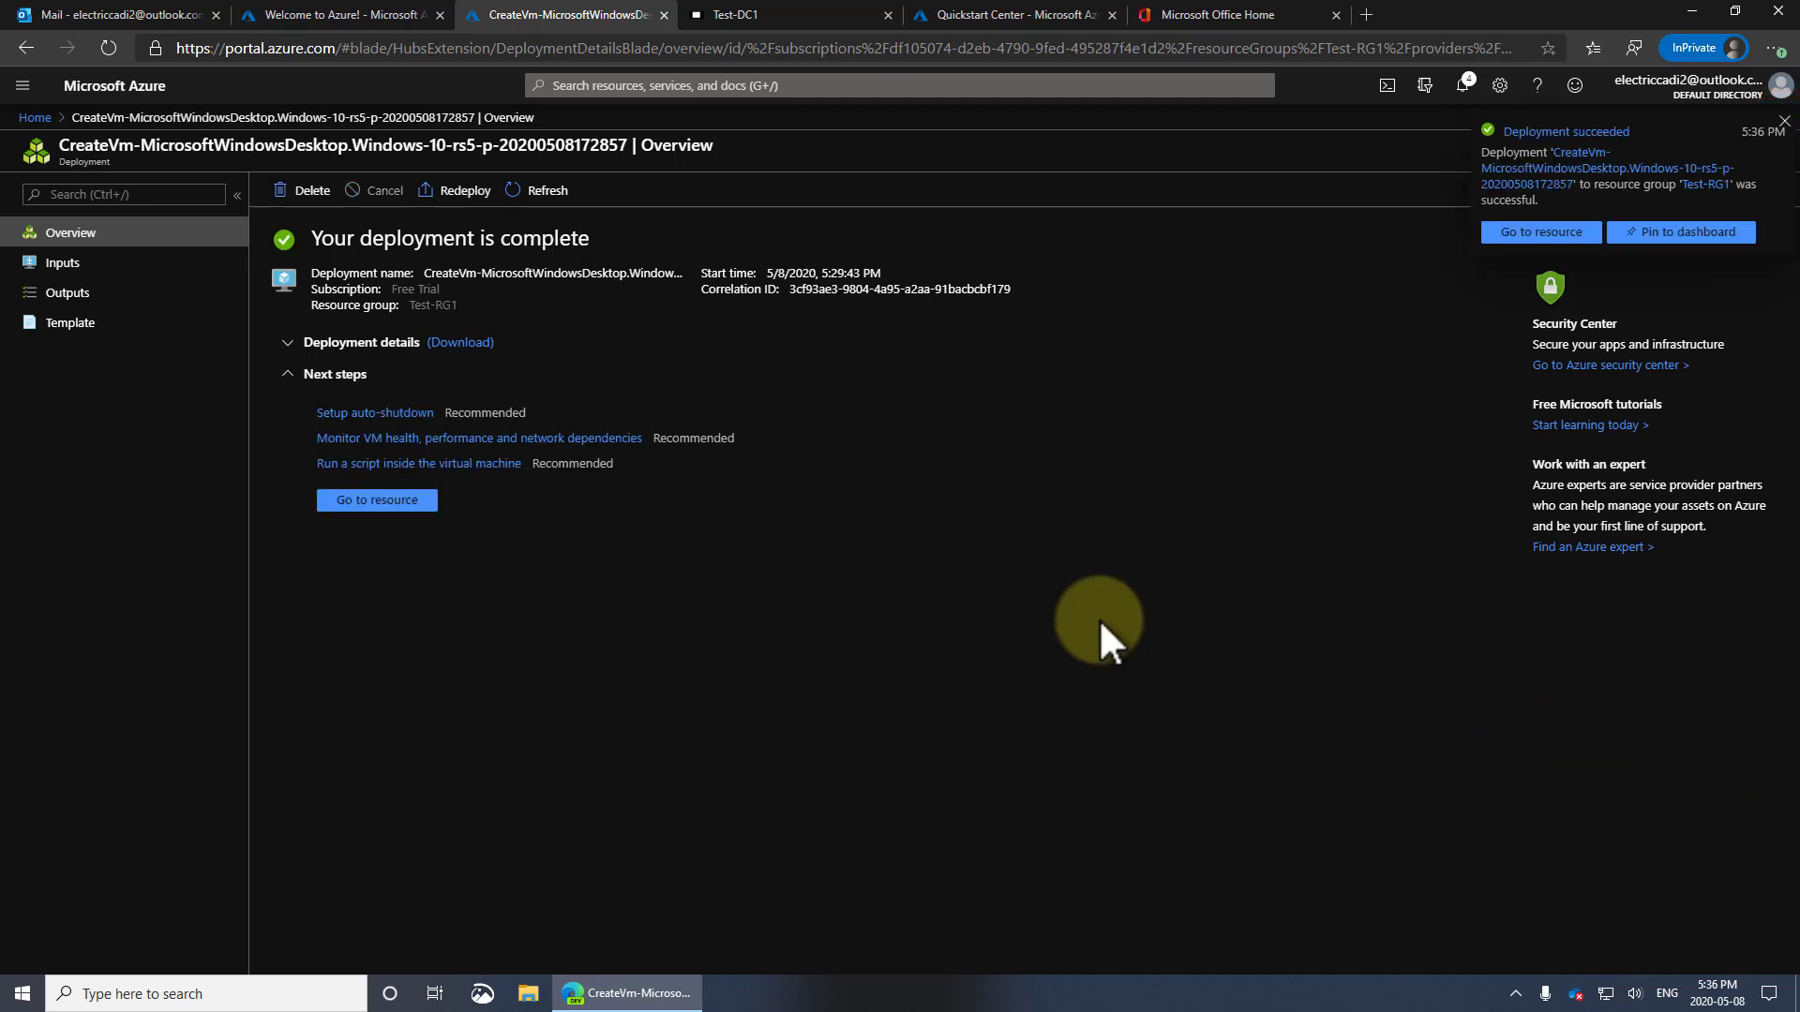
Open Test-PC1 from the Virtual machines list and choose the RDP connect option
click(387, 495)
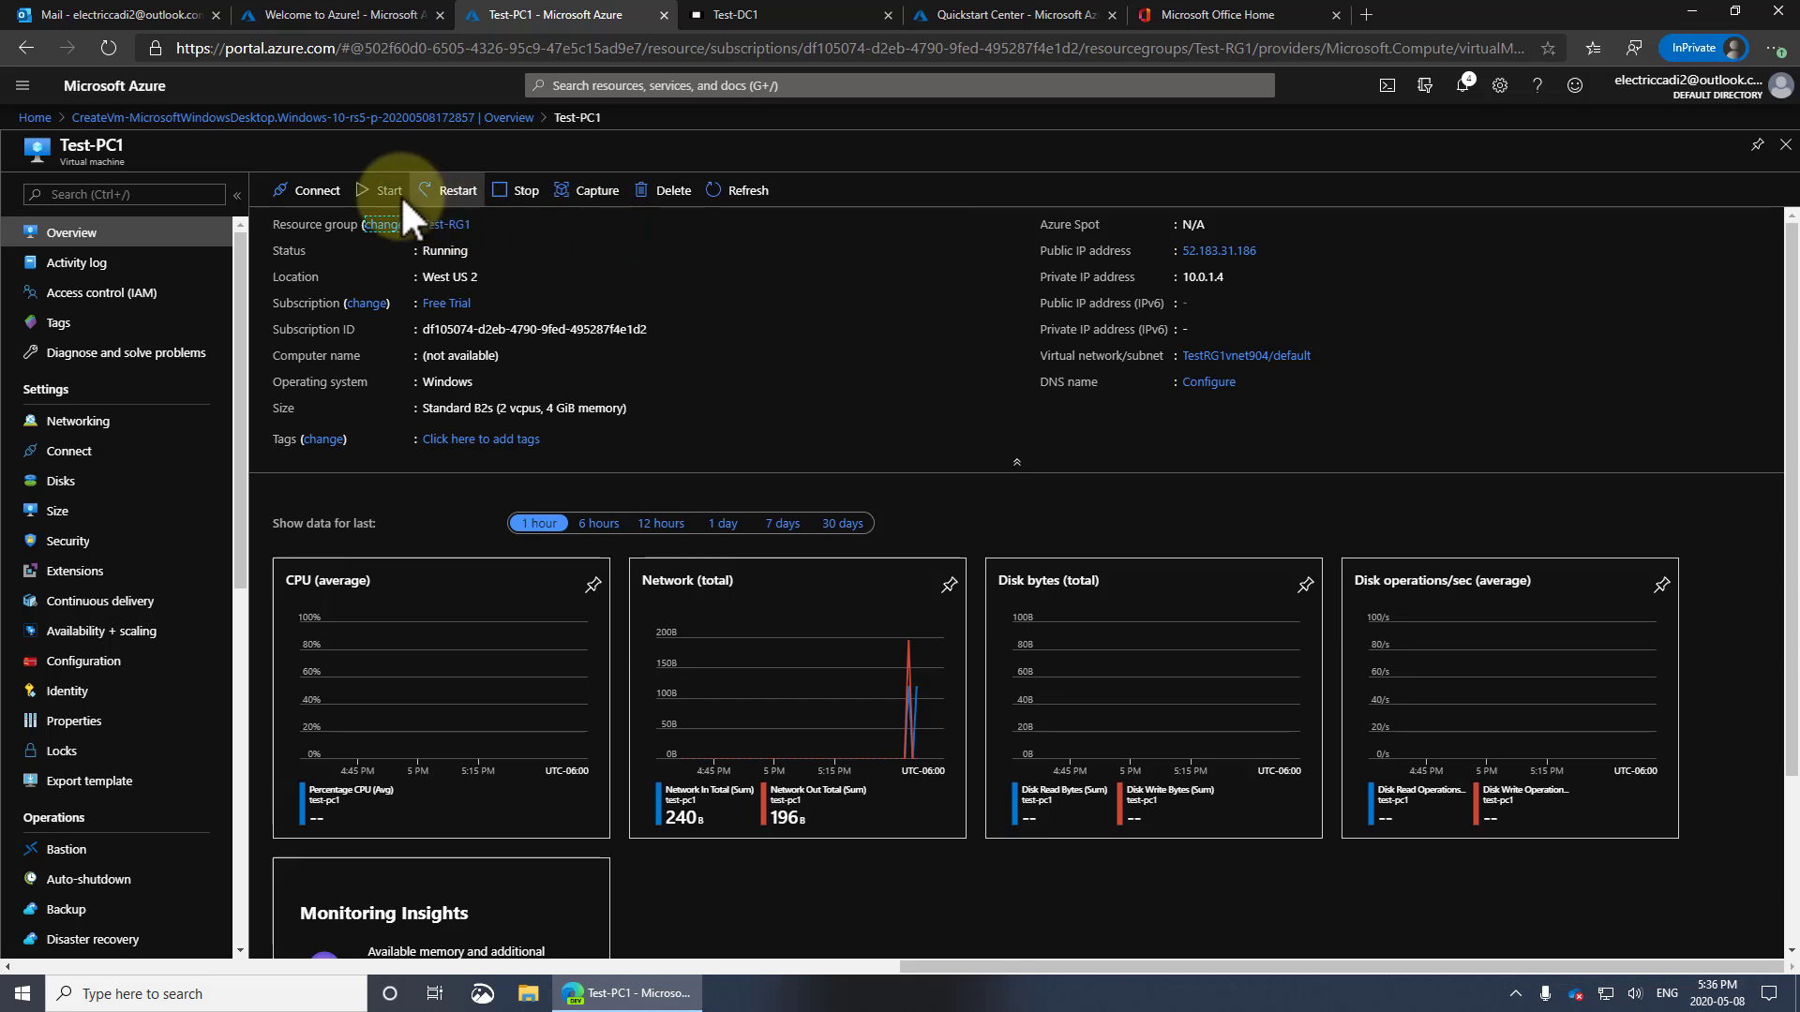
click(36, 115)
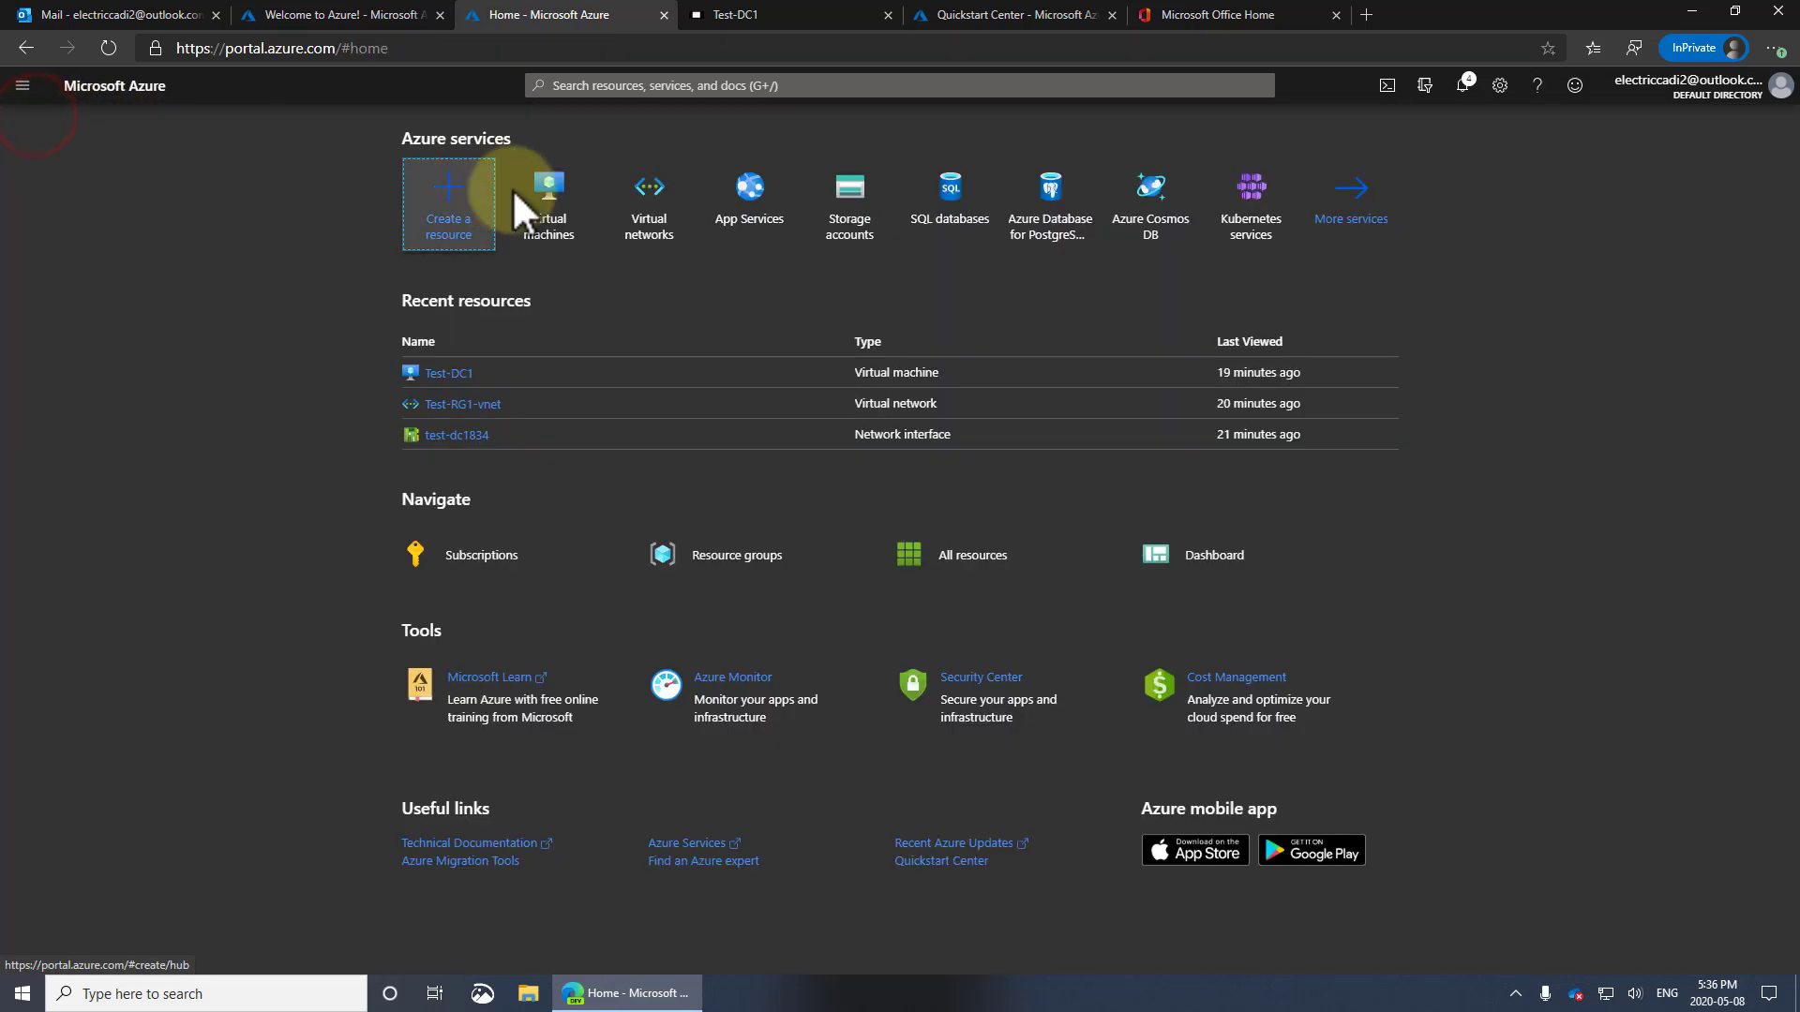
click(542, 191)
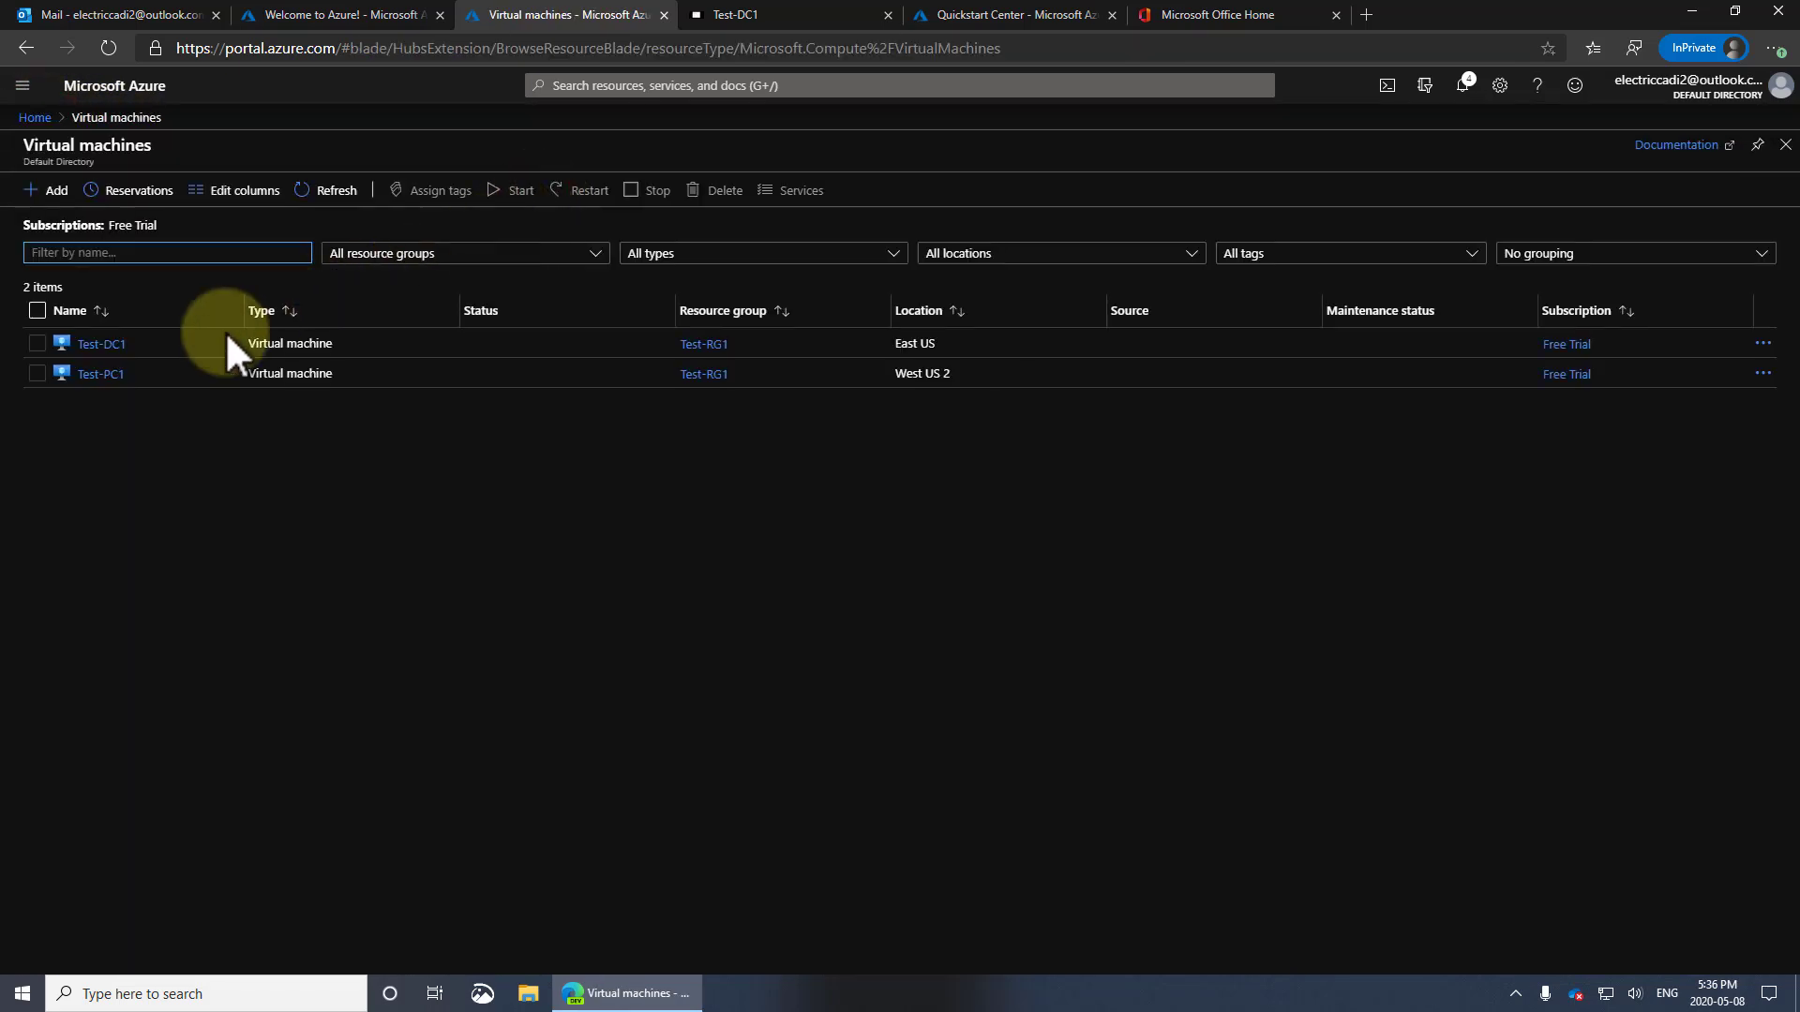
click(103, 373)
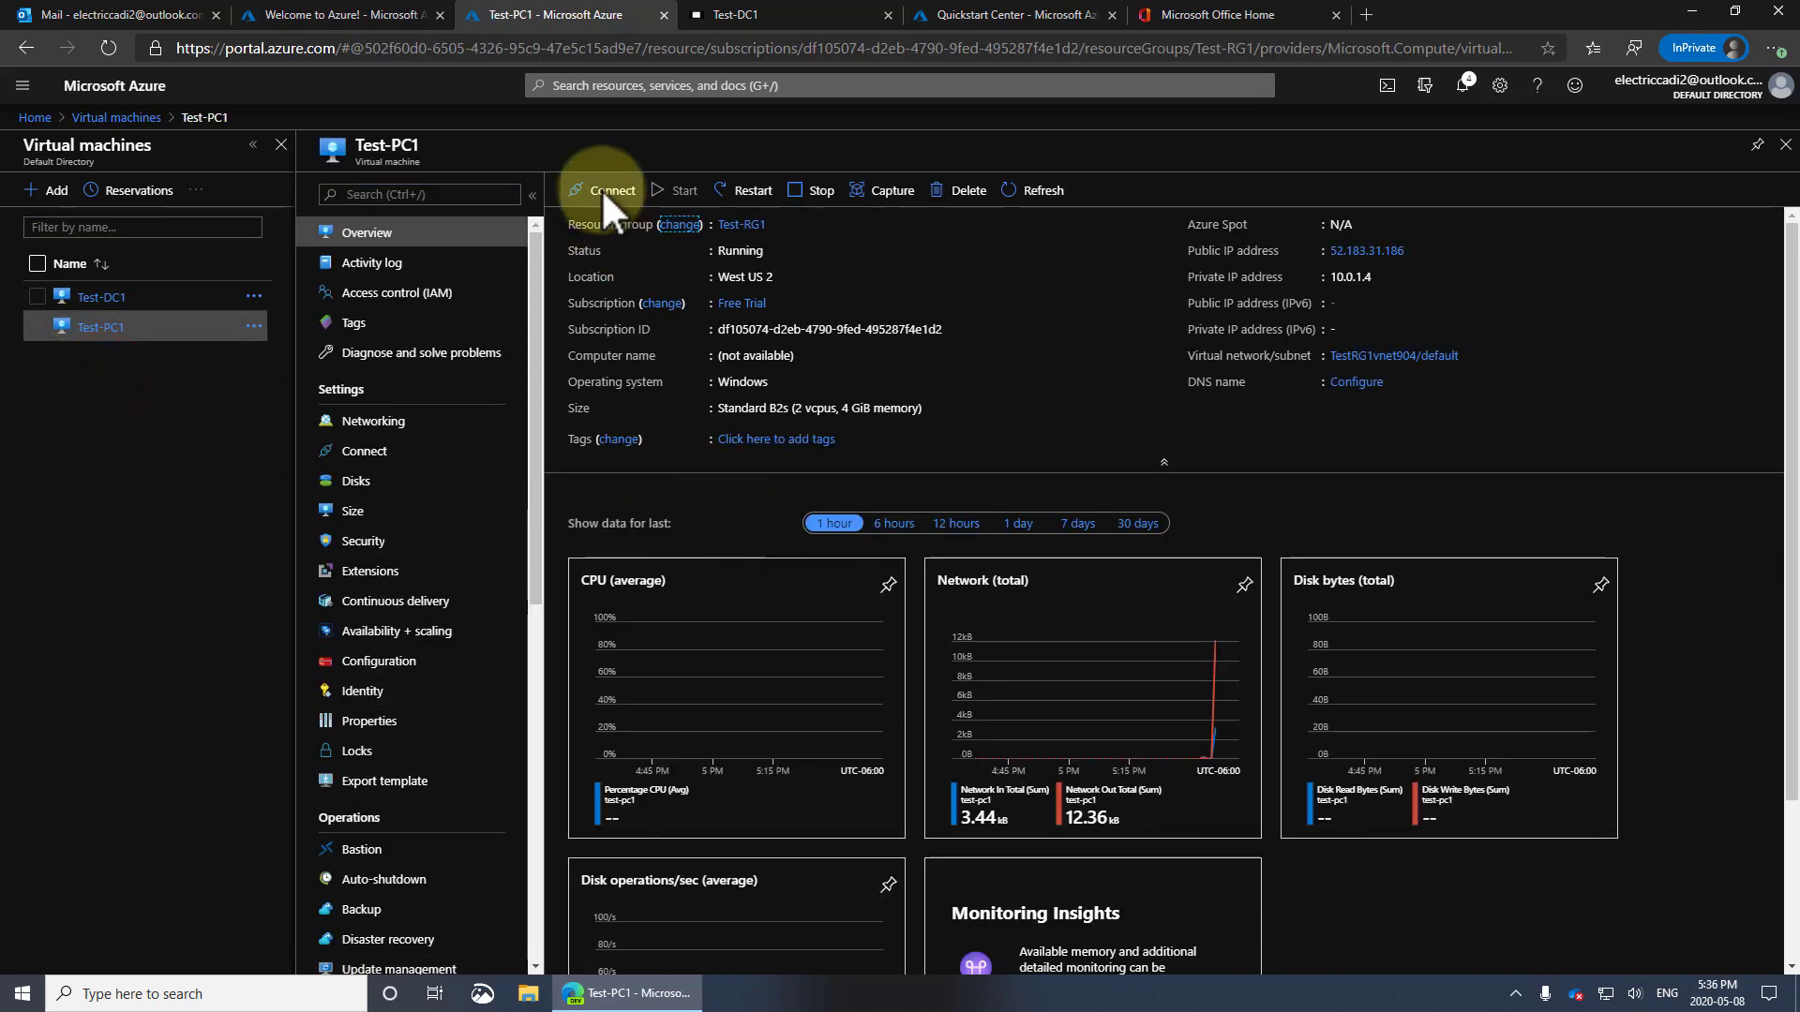
click(602, 191)
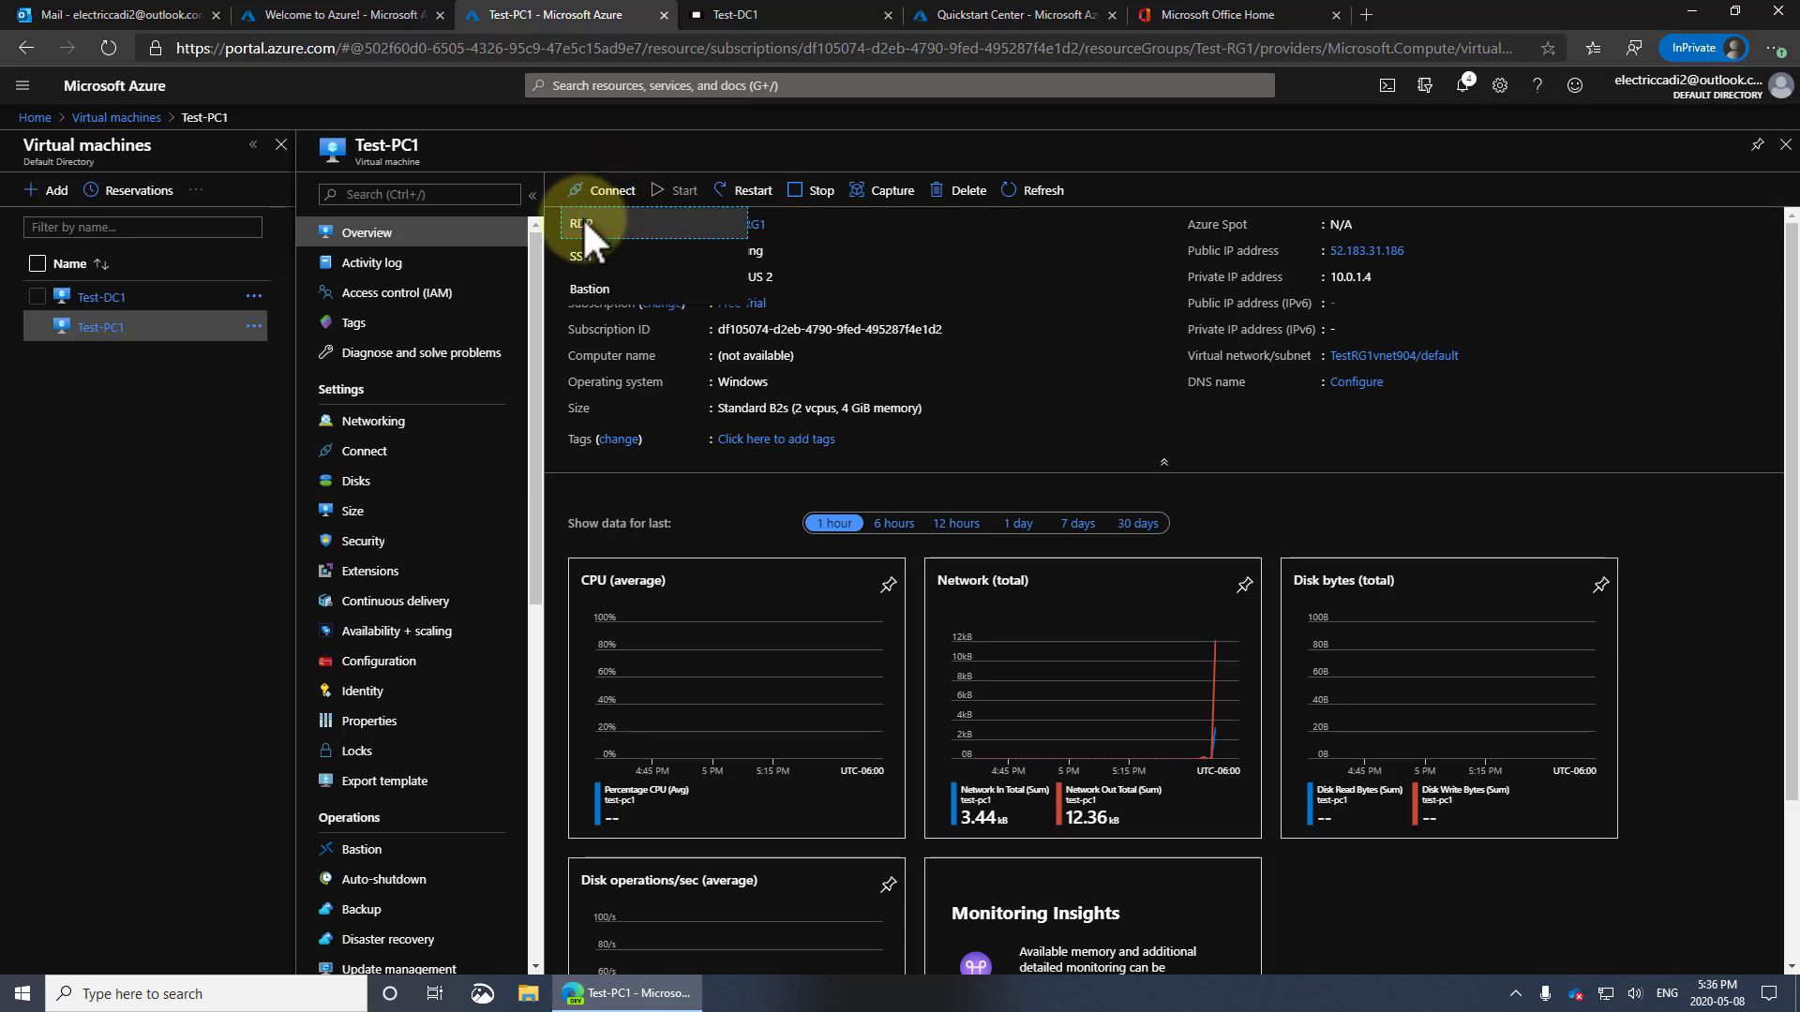
click(582, 223)
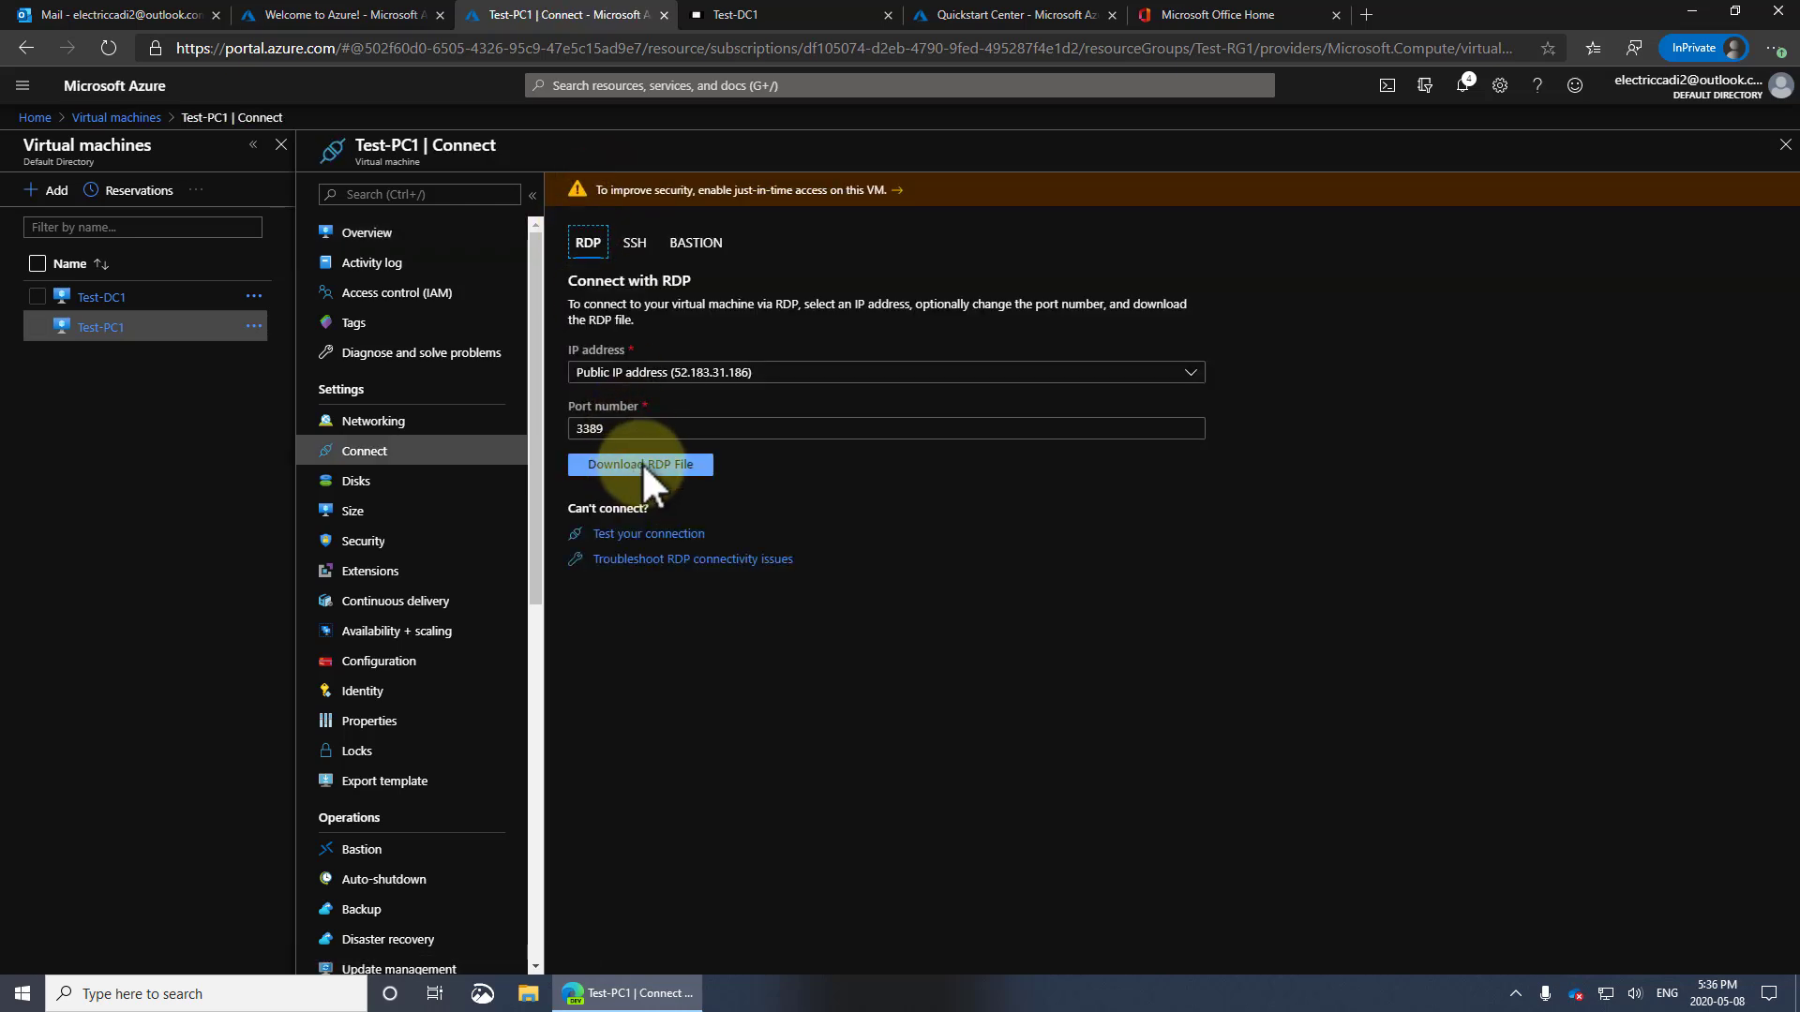
Download and launch Test-PC1.rdp, suppressing future warnings for this remote computer
click(642, 463)
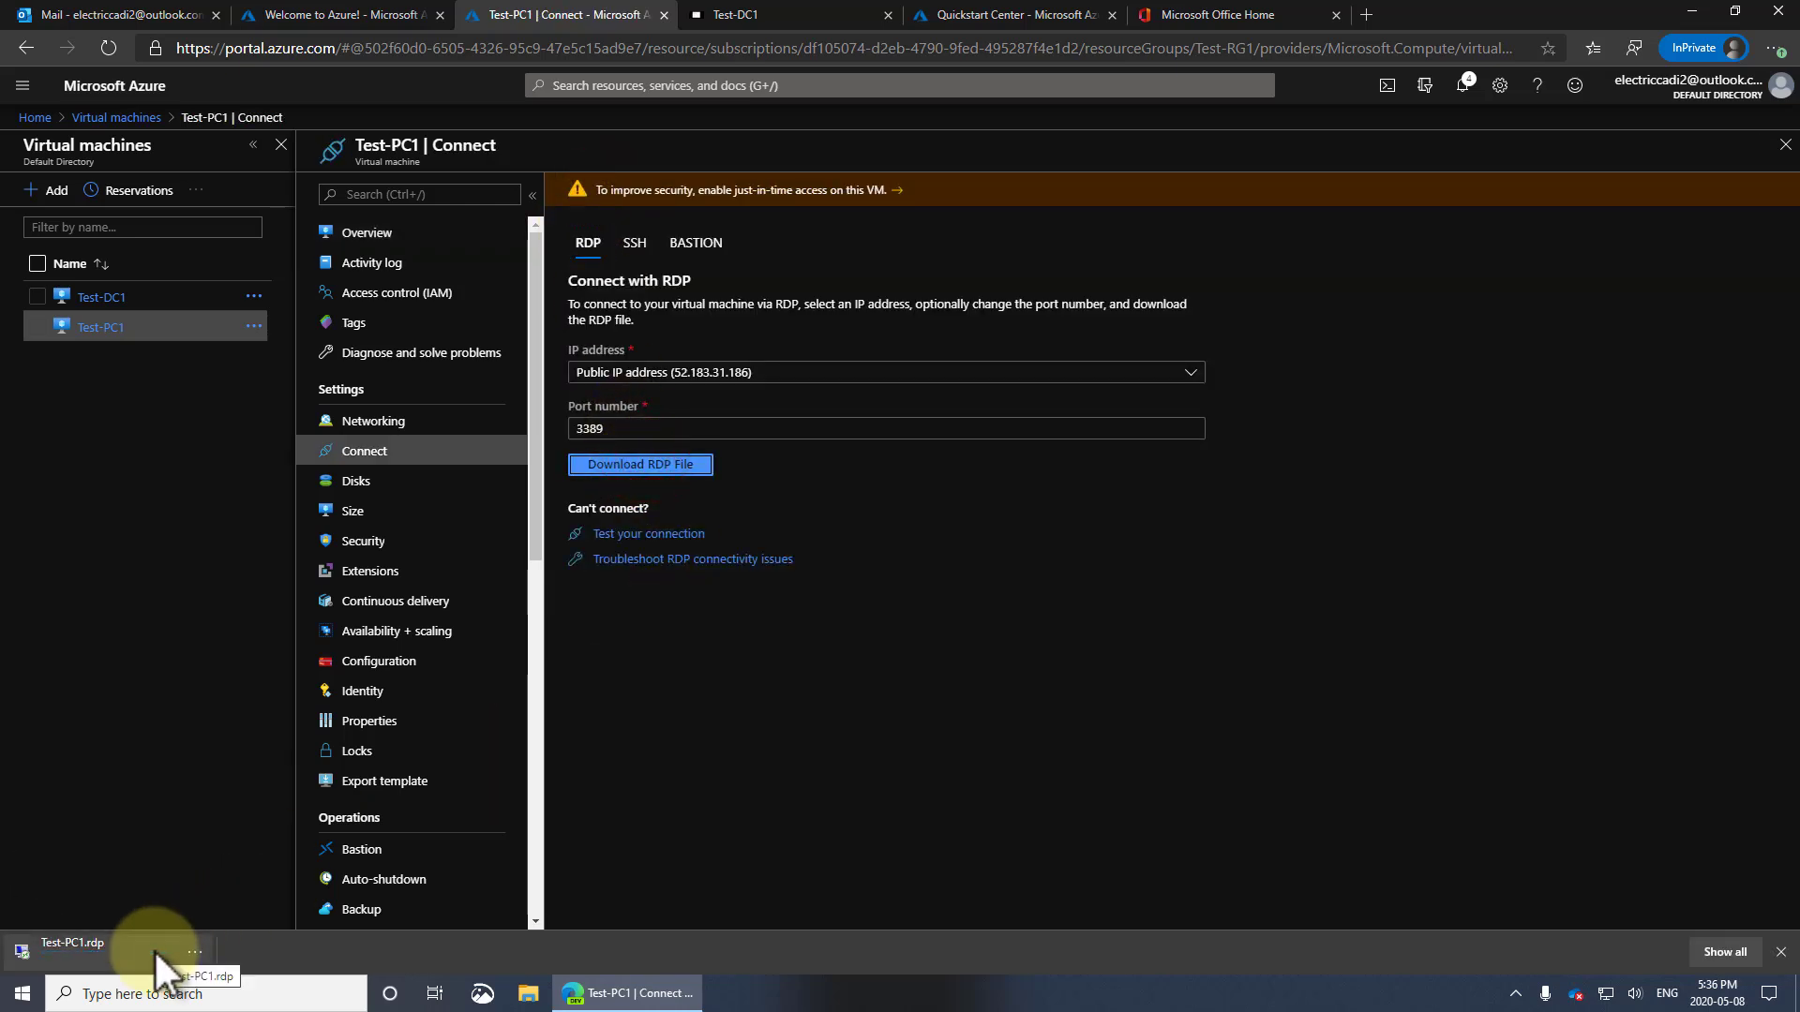
click(90, 945)
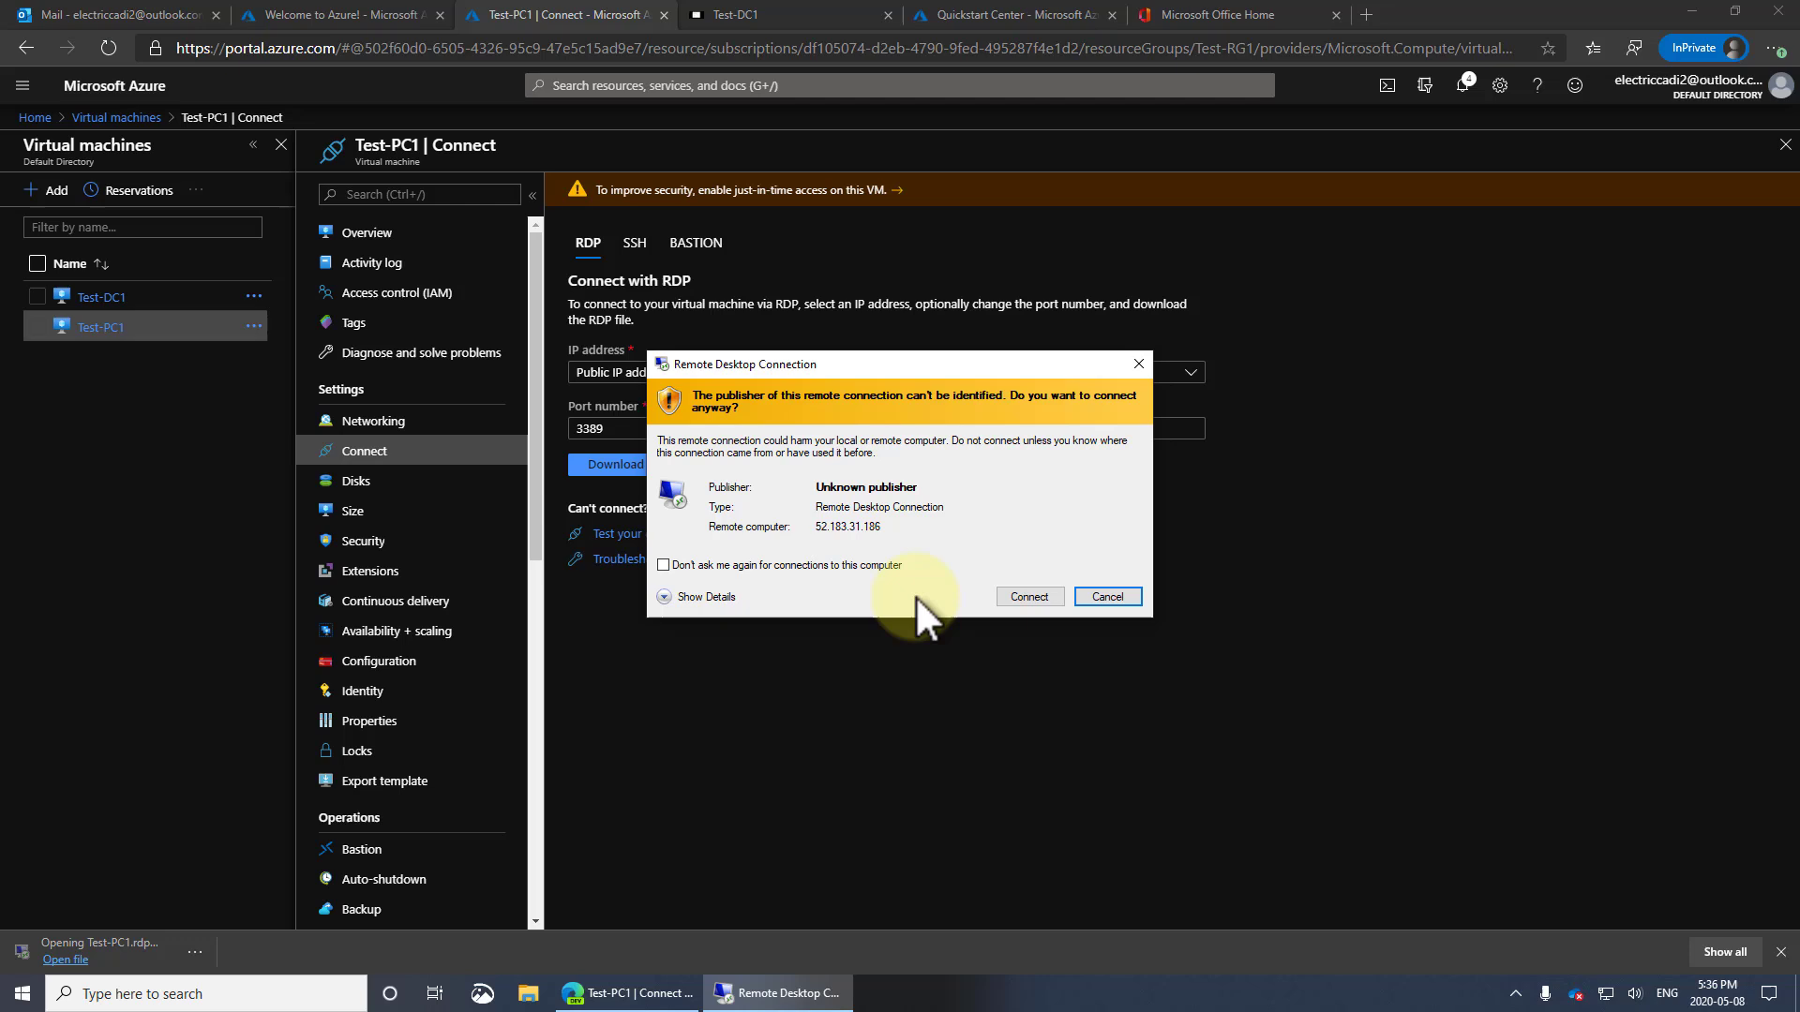
click(806, 563)
click(1040, 597)
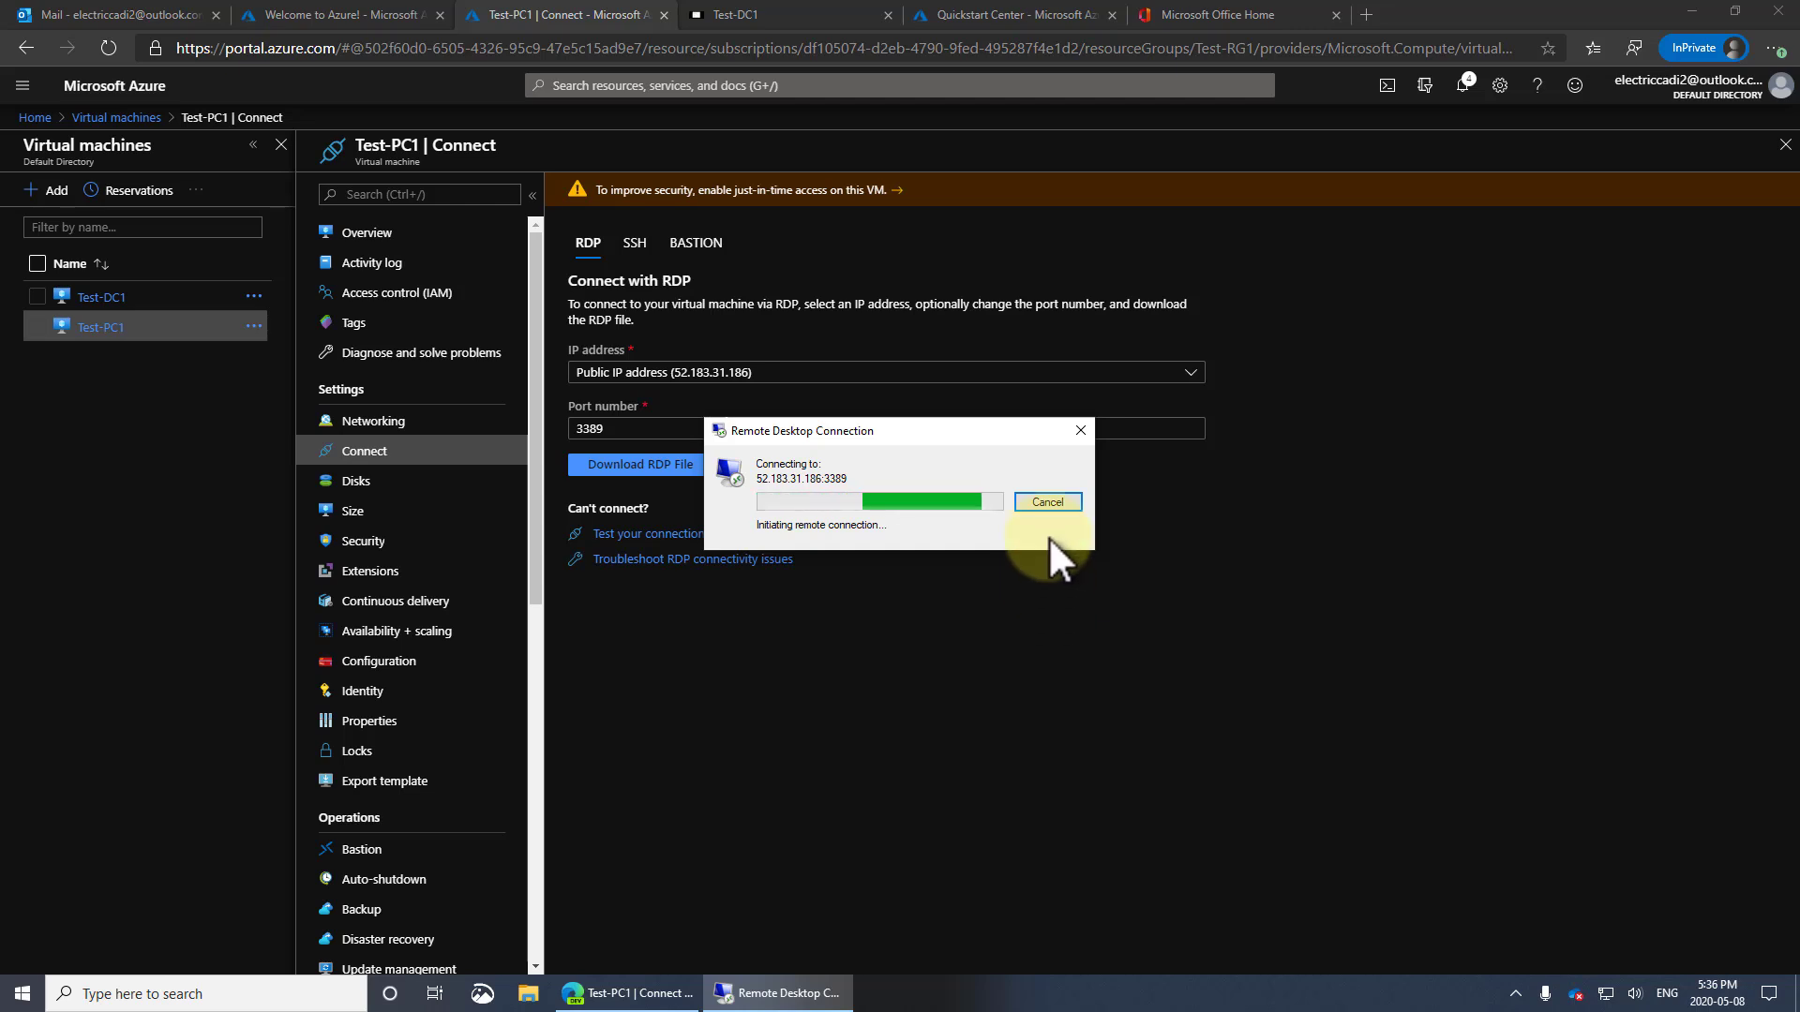
Cancel the RDP connection and switch to the Bastion sign-in form
click(1050, 501)
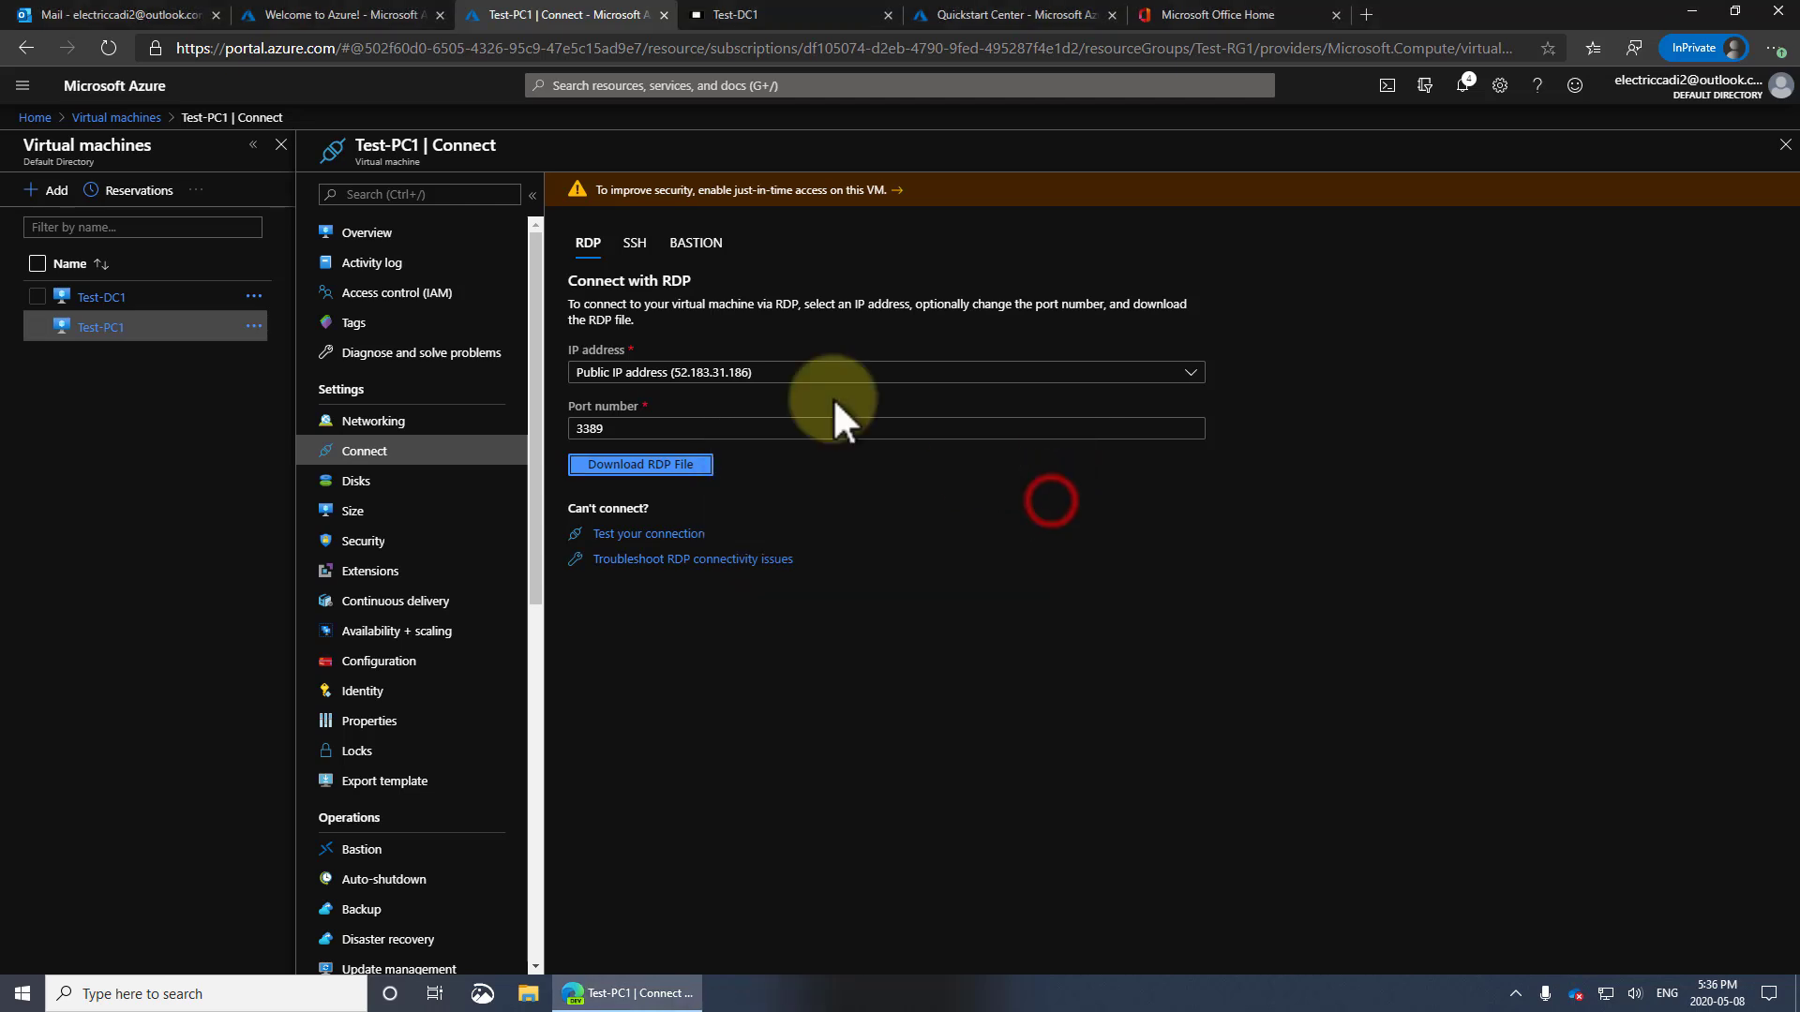
click(695, 242)
click(685, 403)
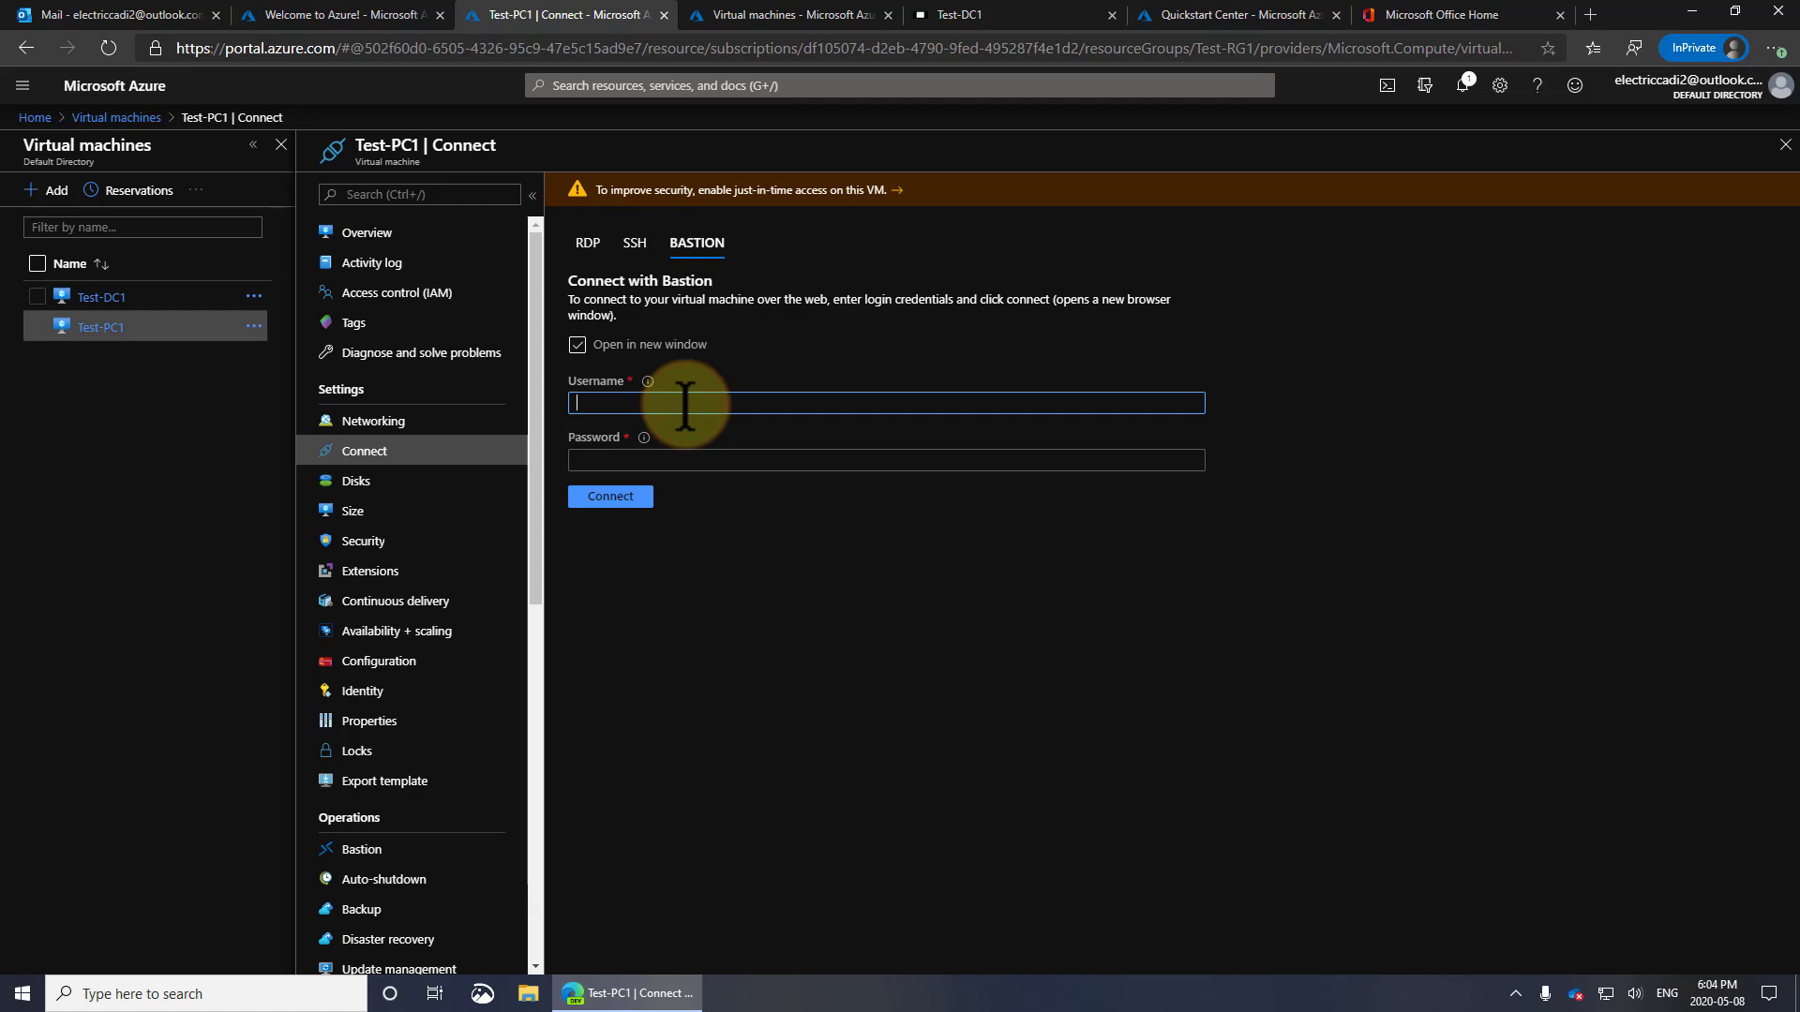
Connect to Test-PC1 through Bastion as testuser1 with the account password
text(testuser1)
key(Tab)
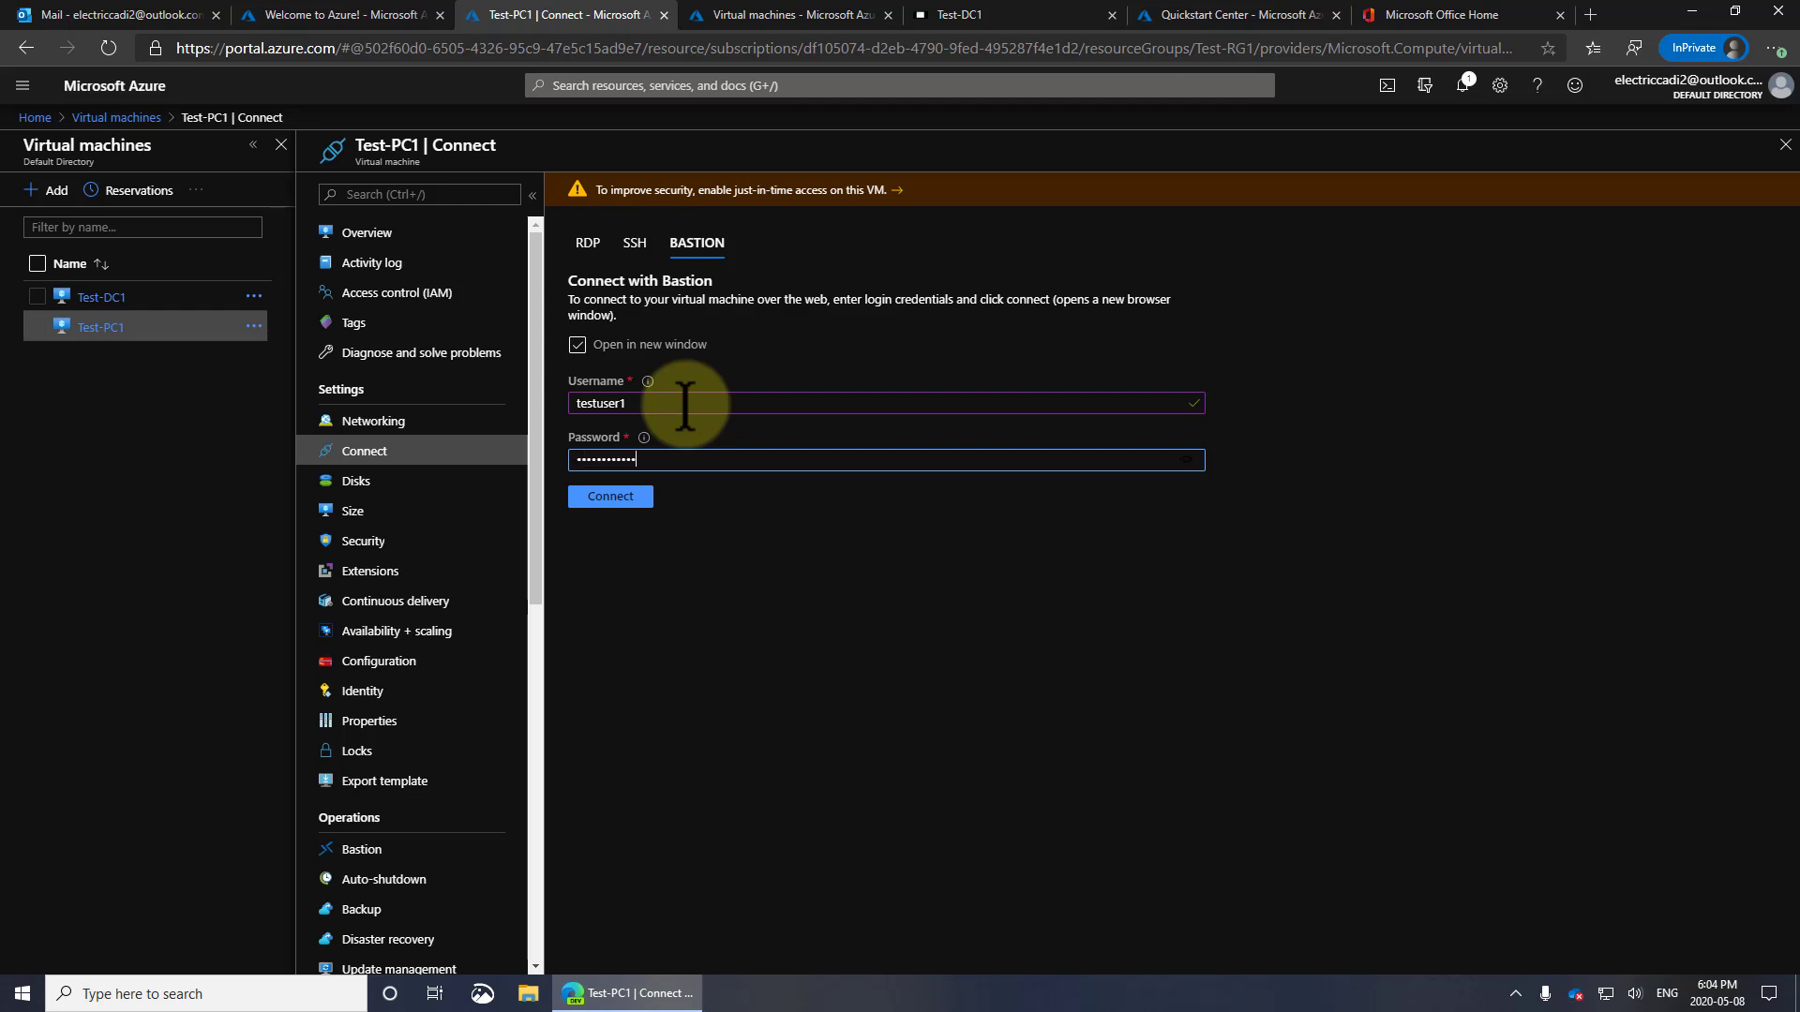
click(619, 500)
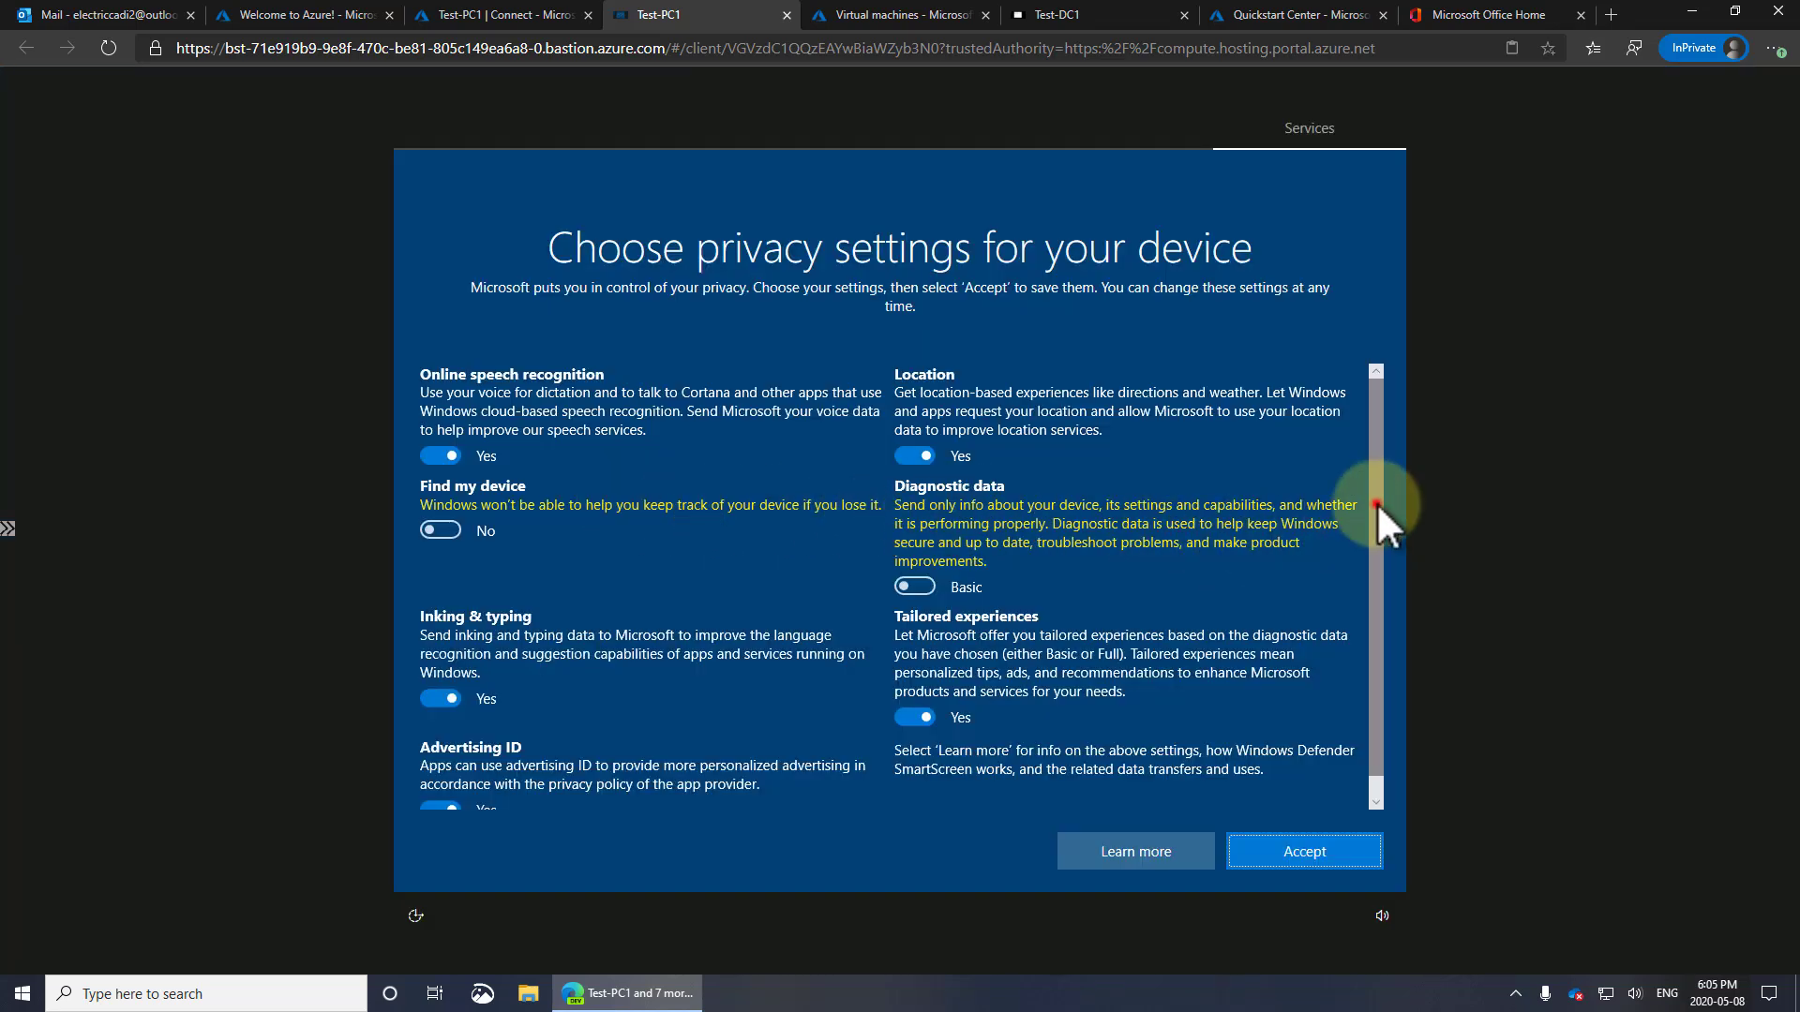
Accept Test-PC1's Windows privacy settings and allow the PC to be discoverable on the network
drag(1376, 503, 1376, 400)
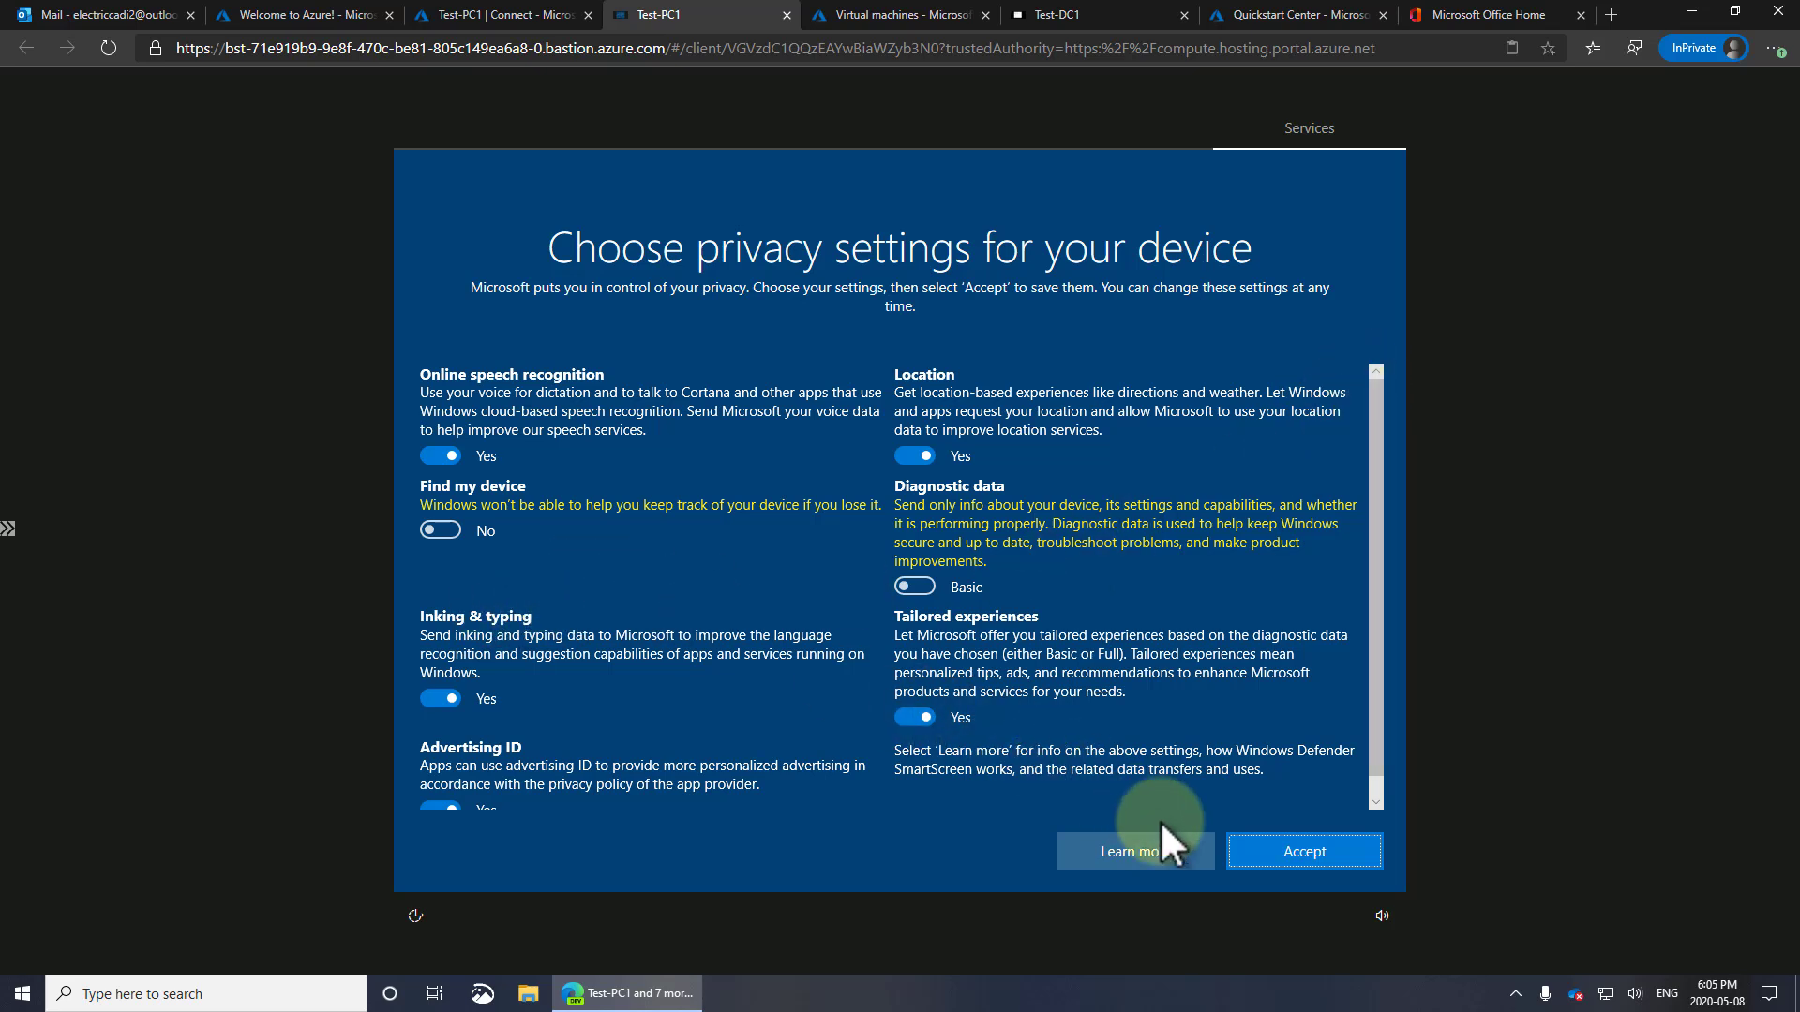
click(1286, 847)
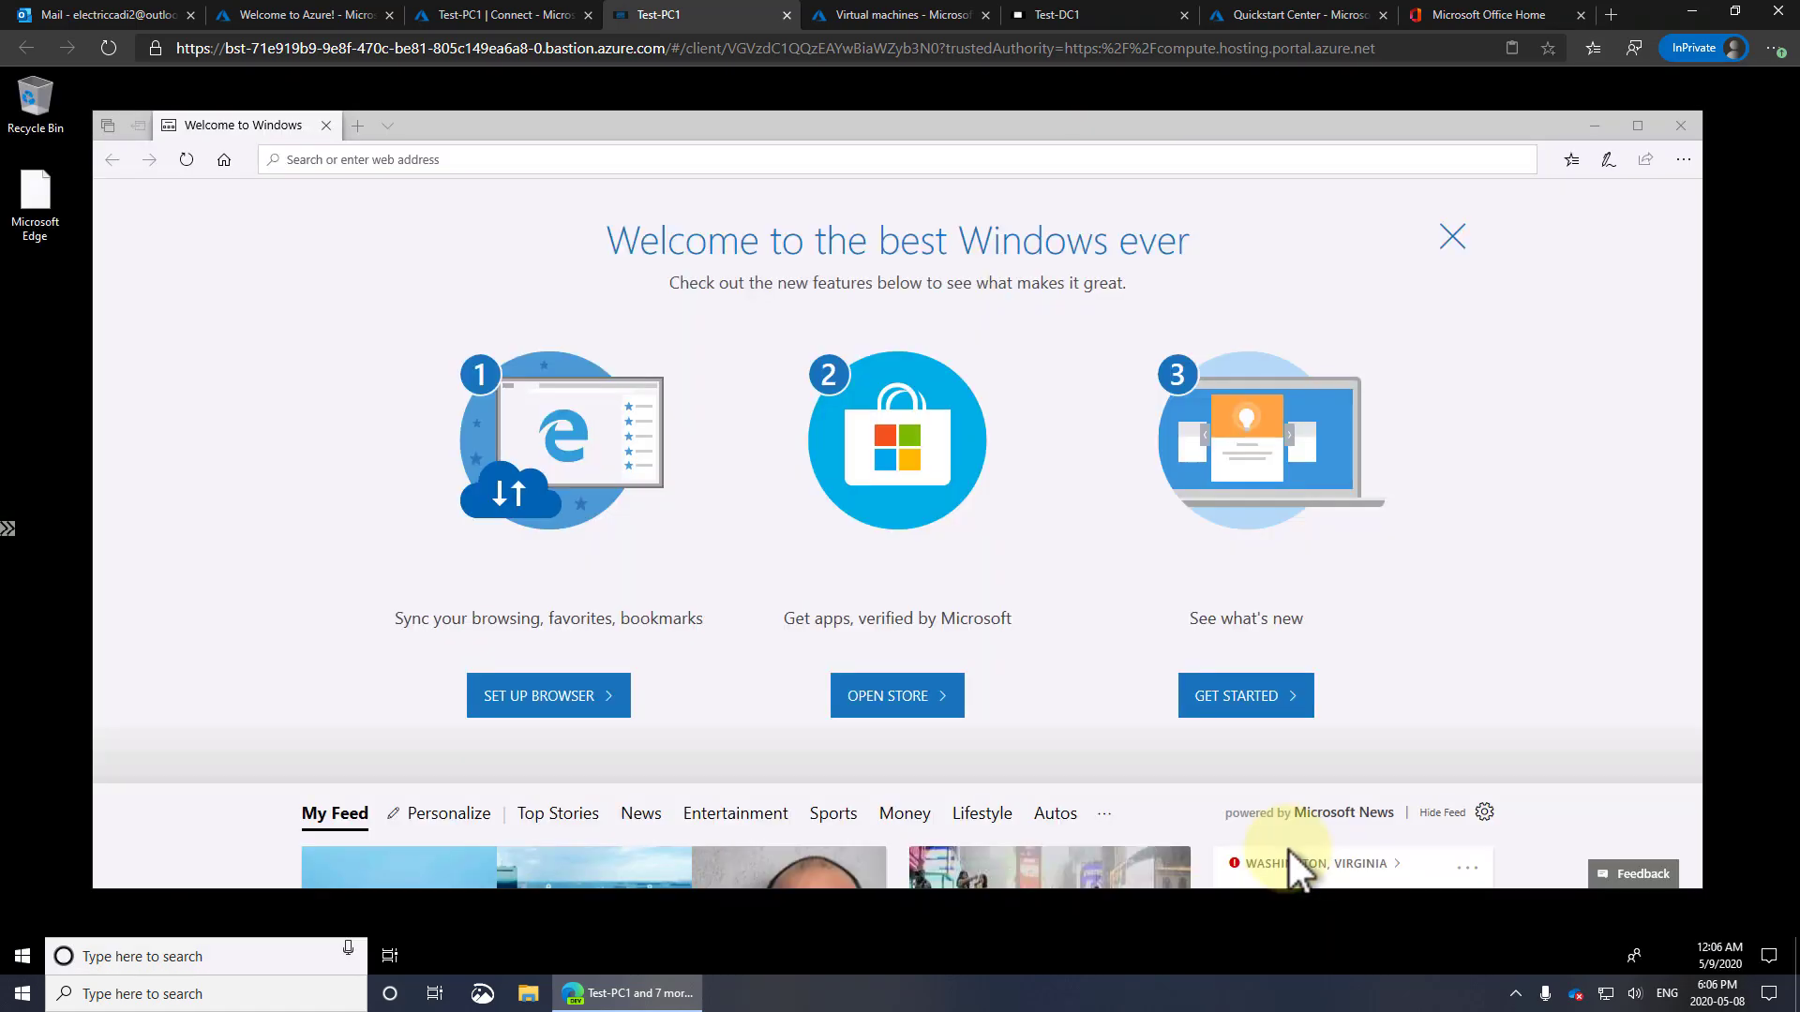
click(1095, 157)
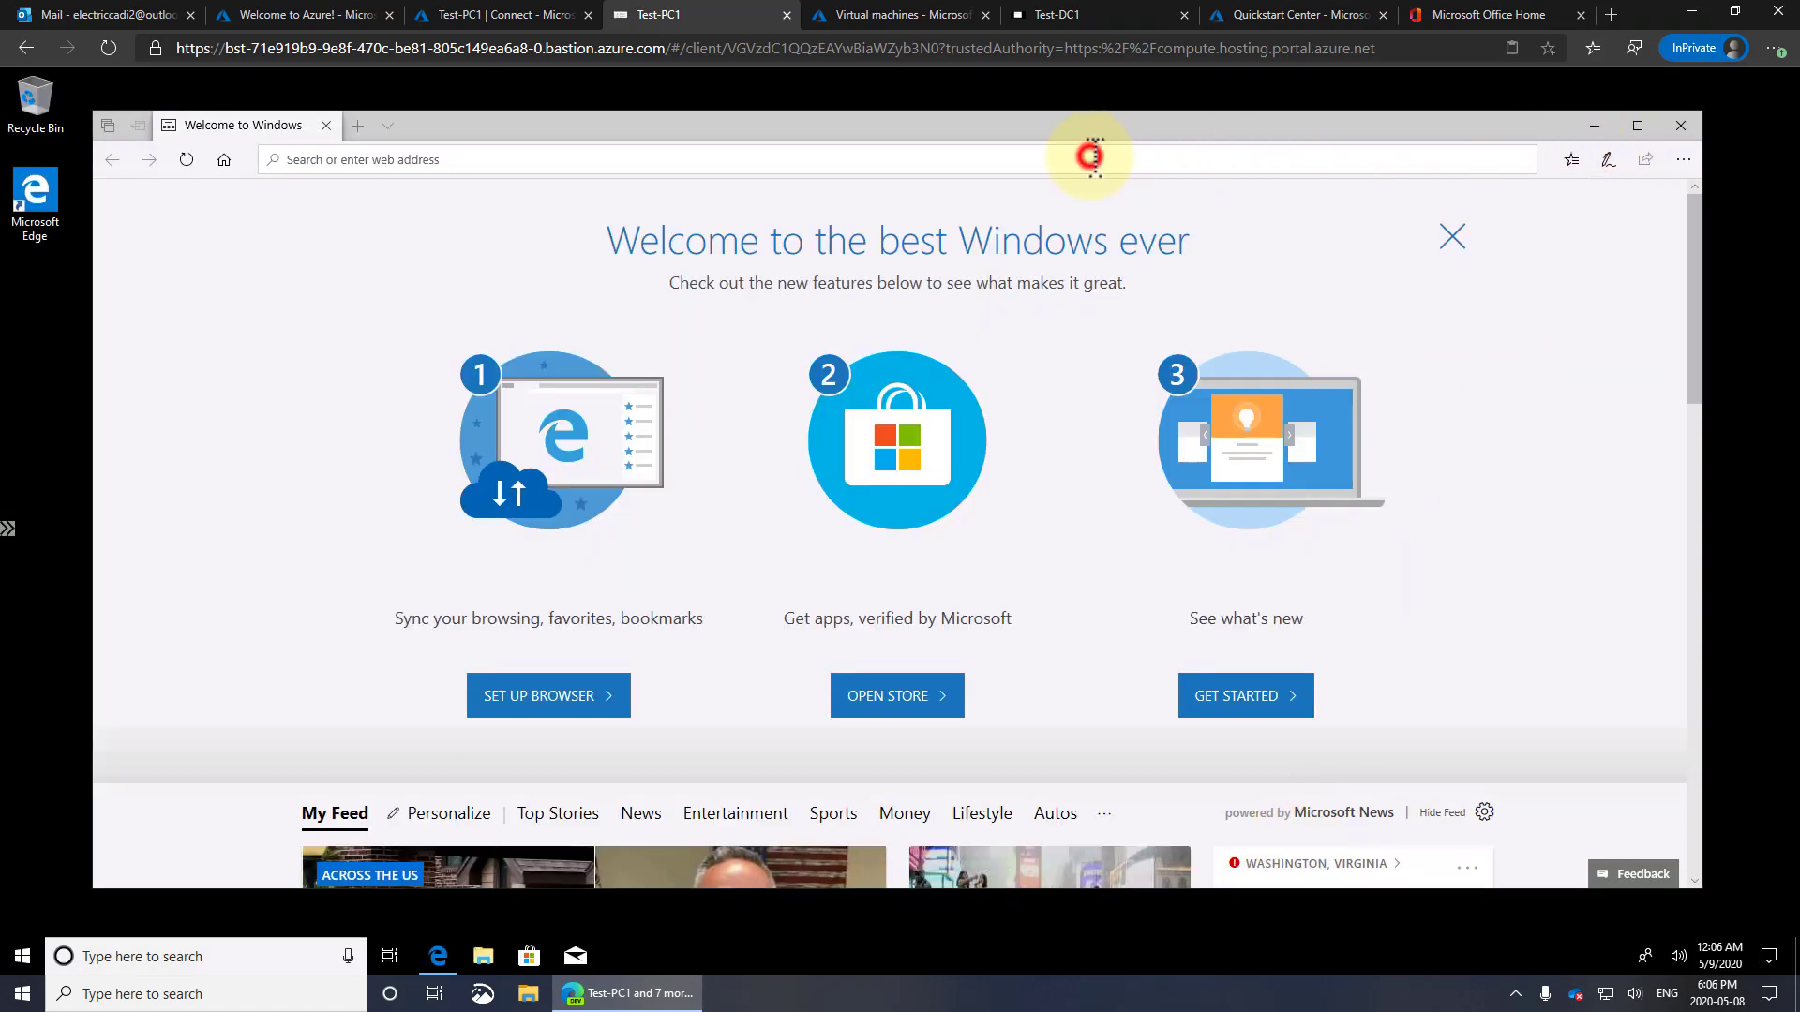
text(cre)
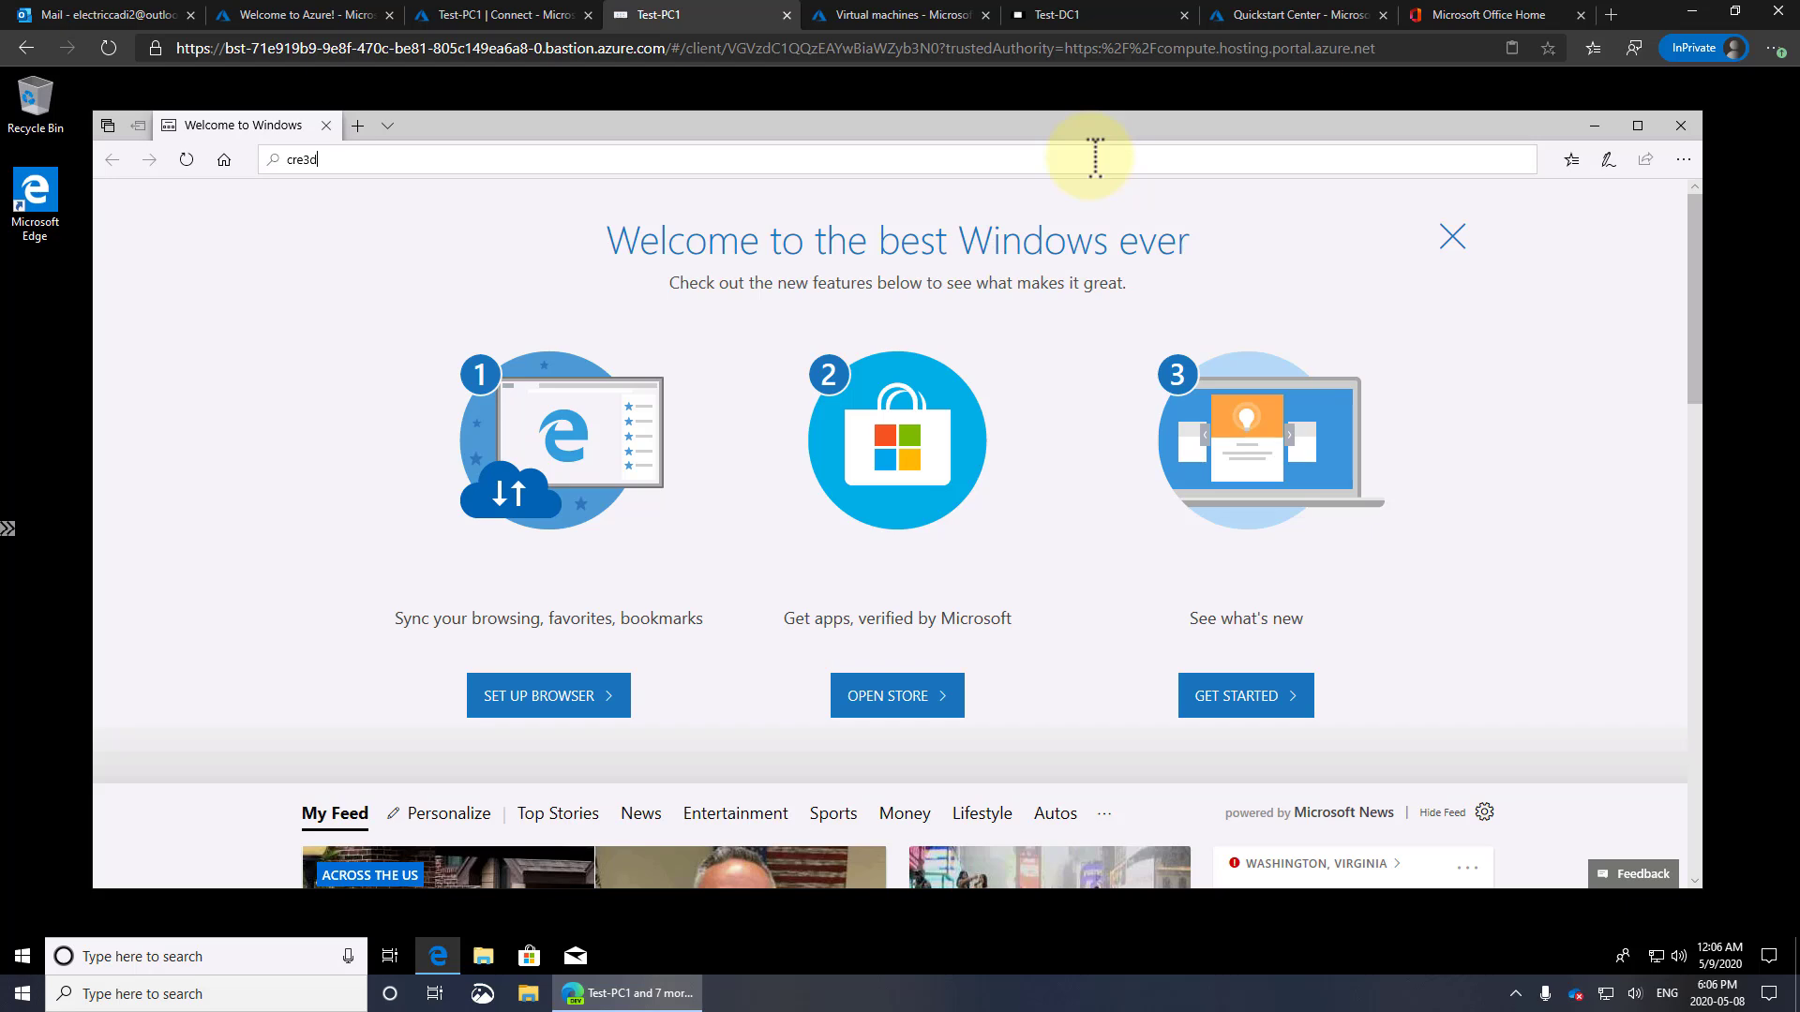
text(\)
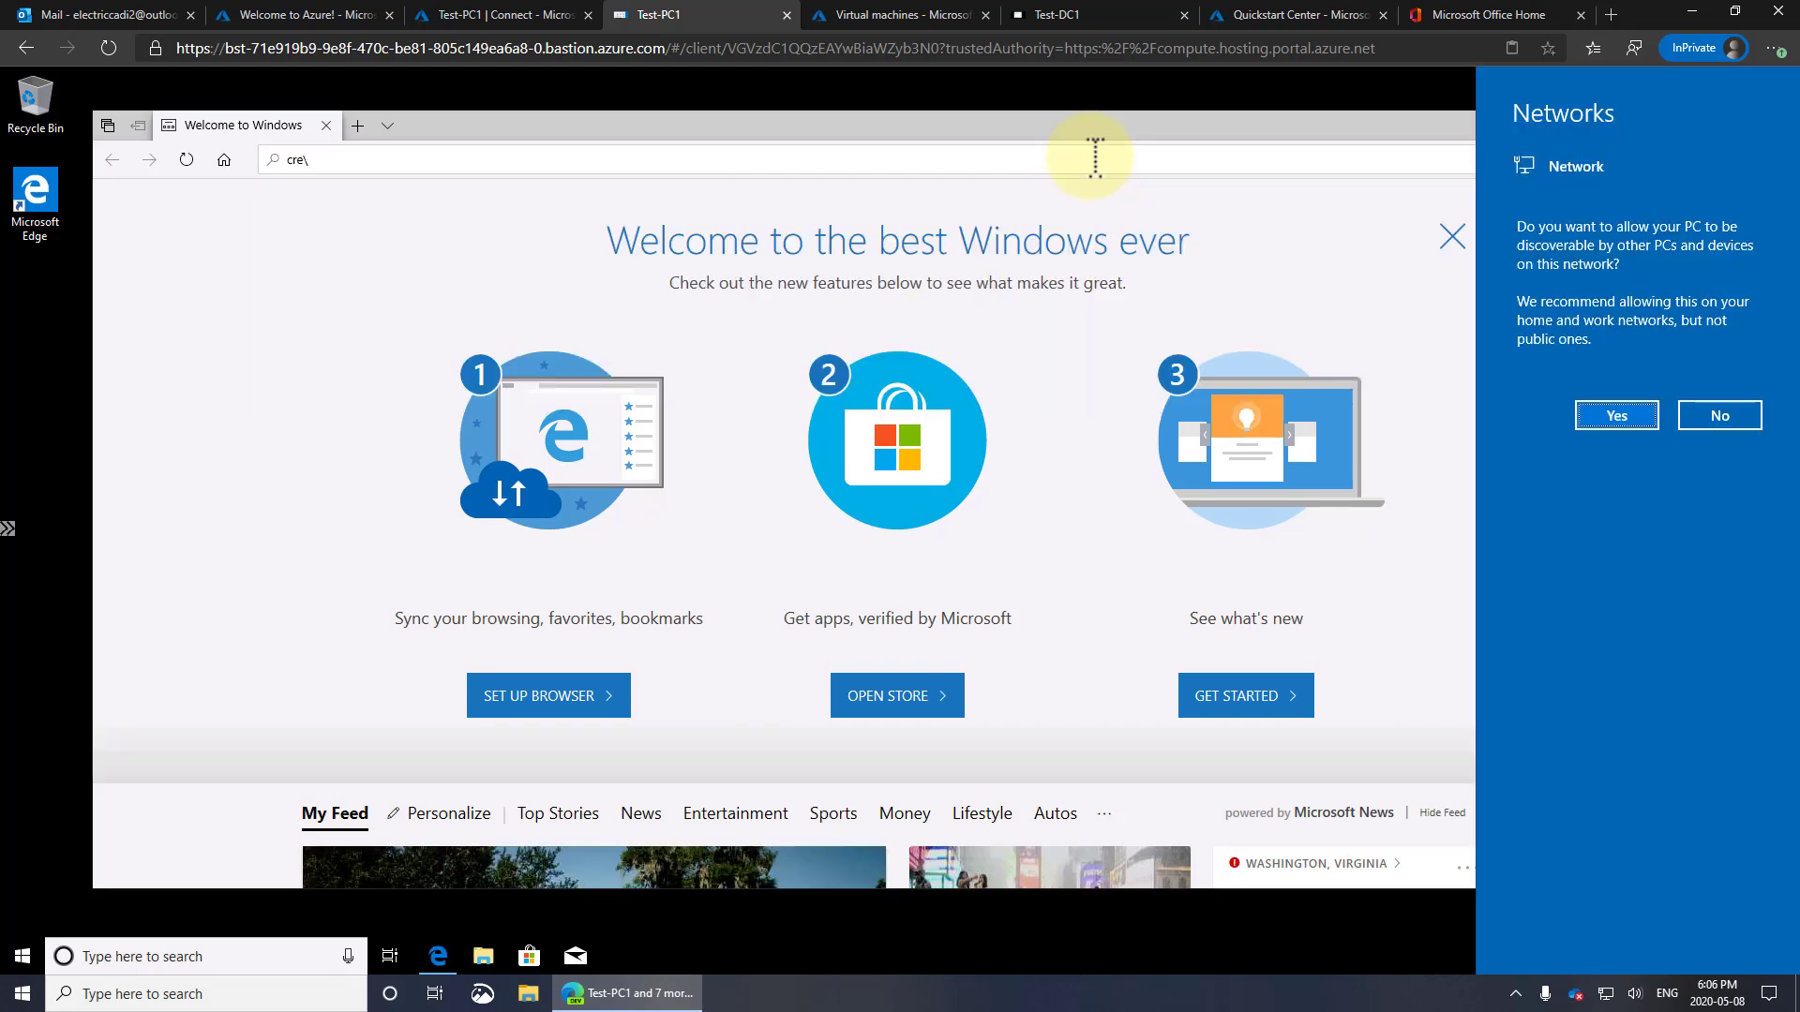
click(1631, 429)
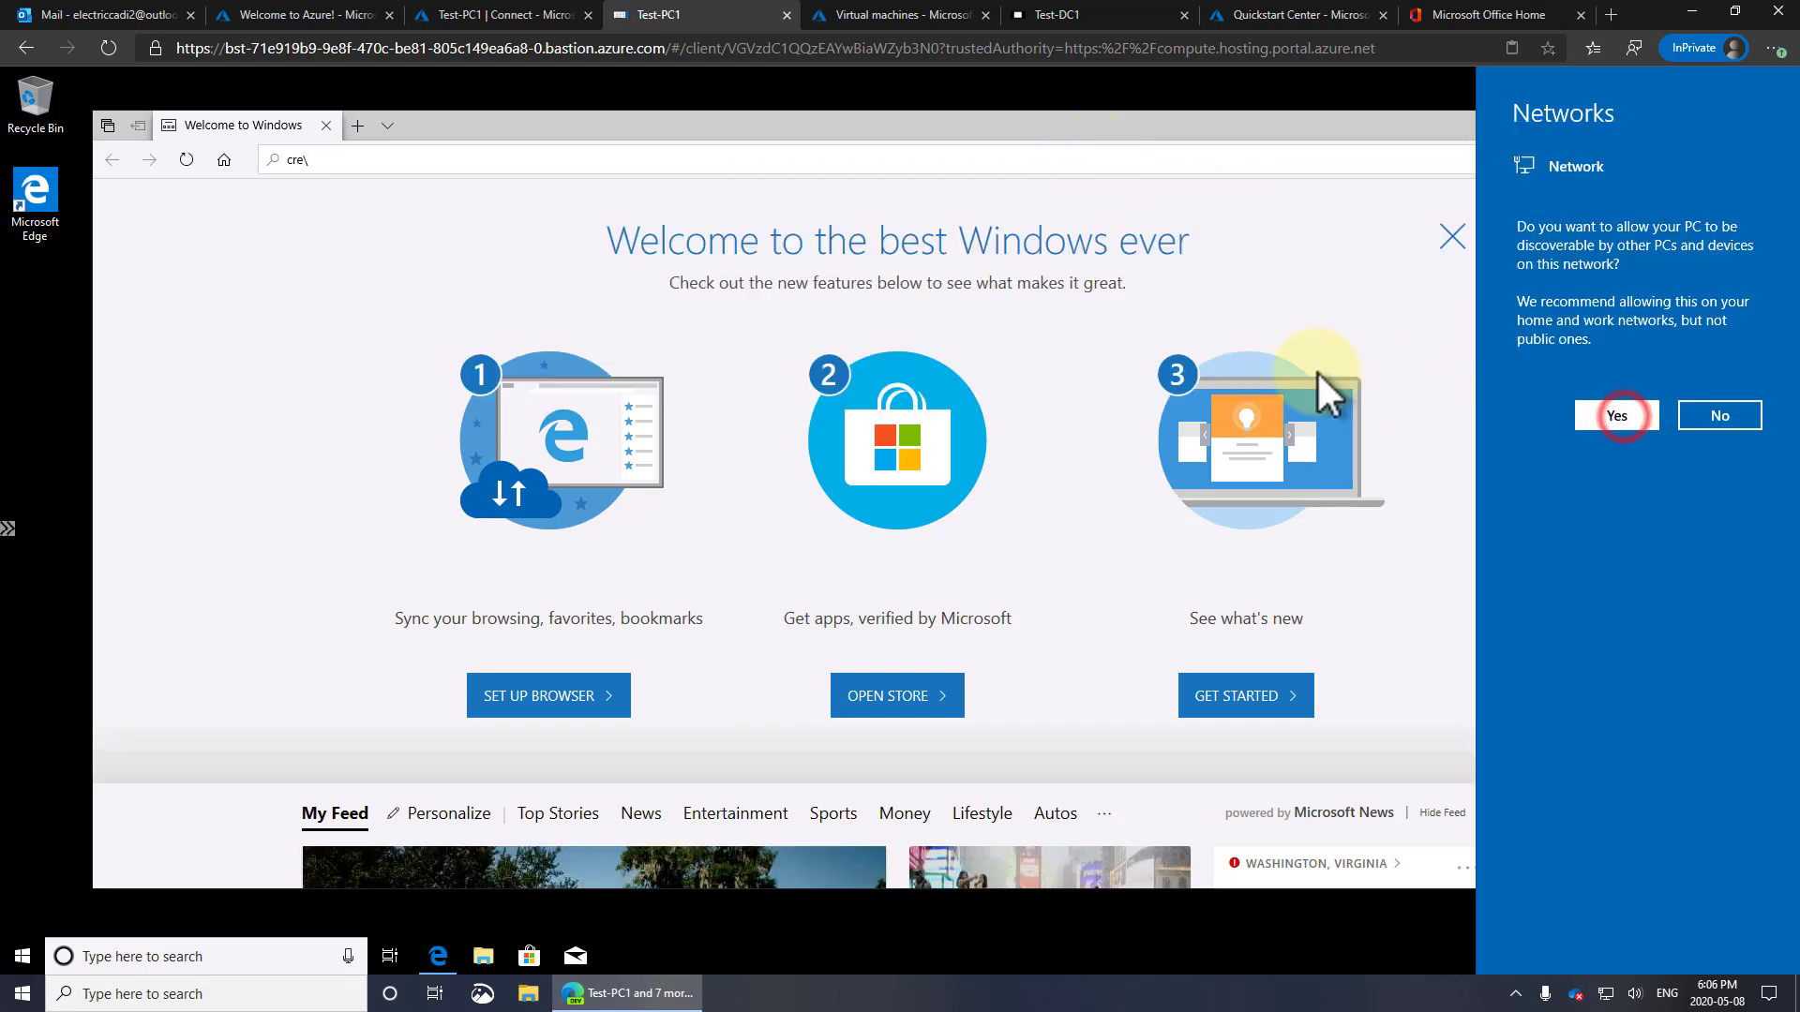
Search the web in Edge for the new Microsoft Edge and start its download
click(430, 162)
text(cre\)
key(BackSpace)
text(dge)
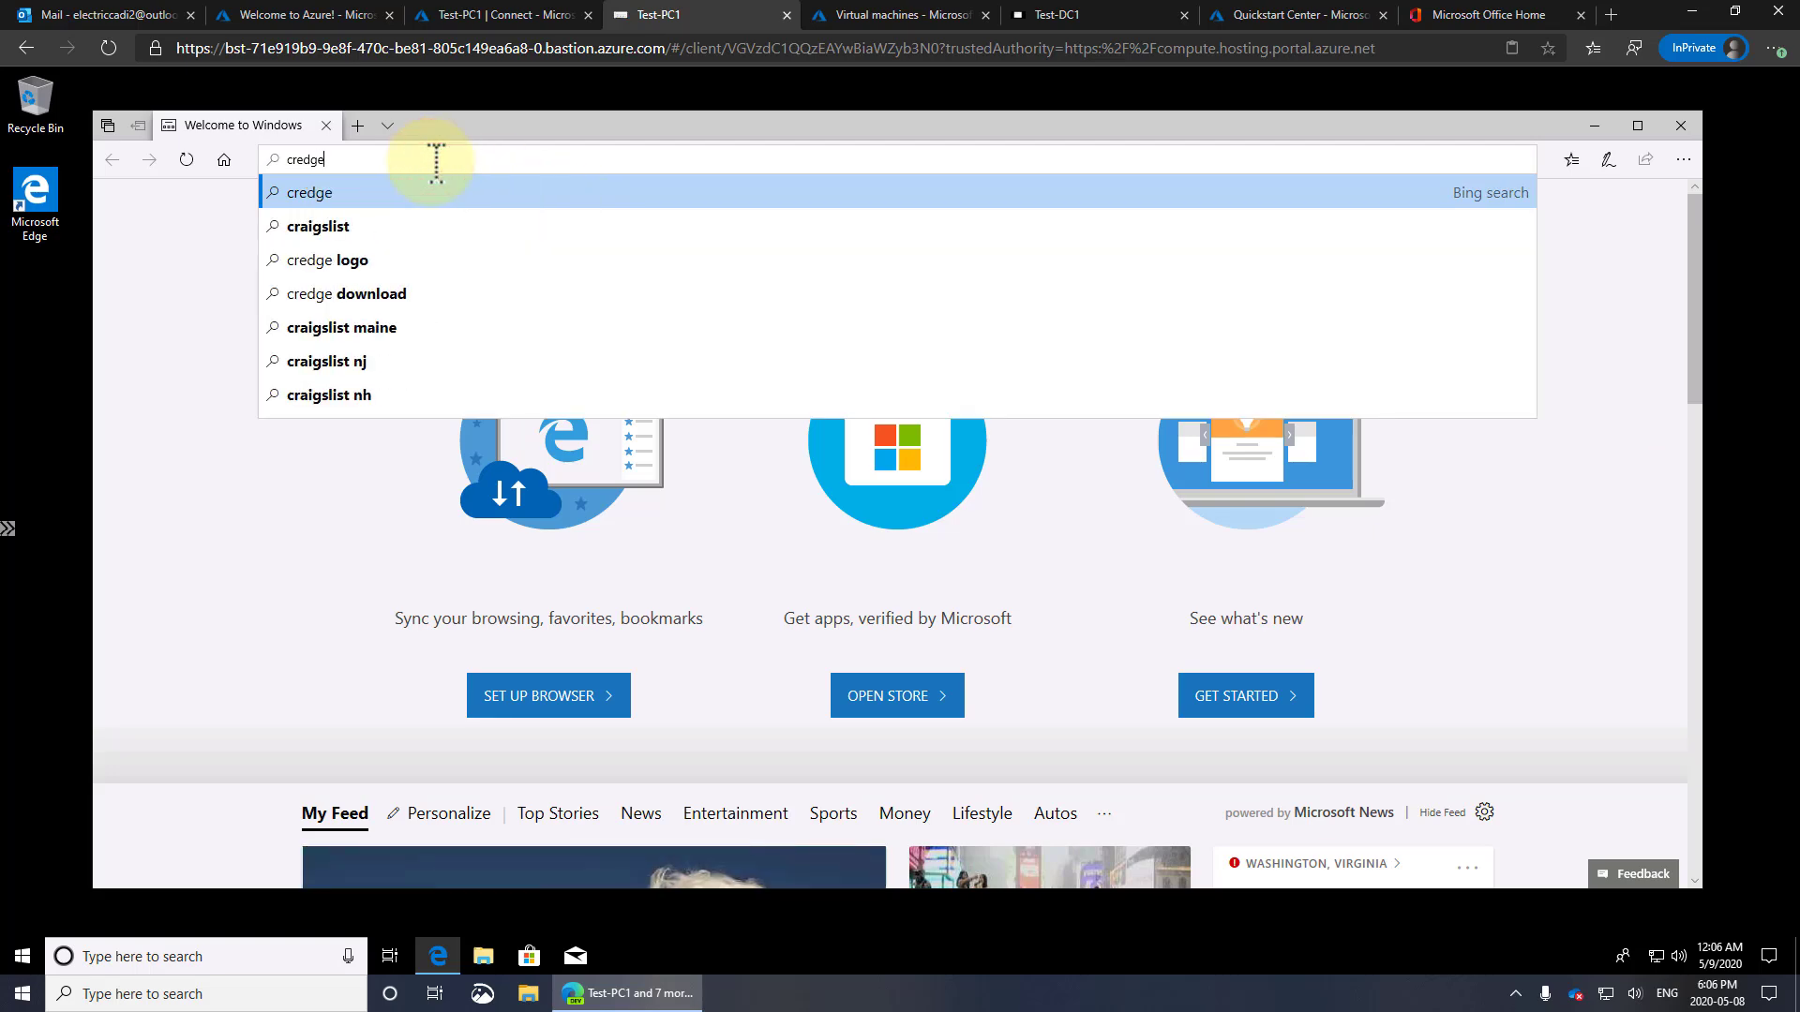
key(Return)
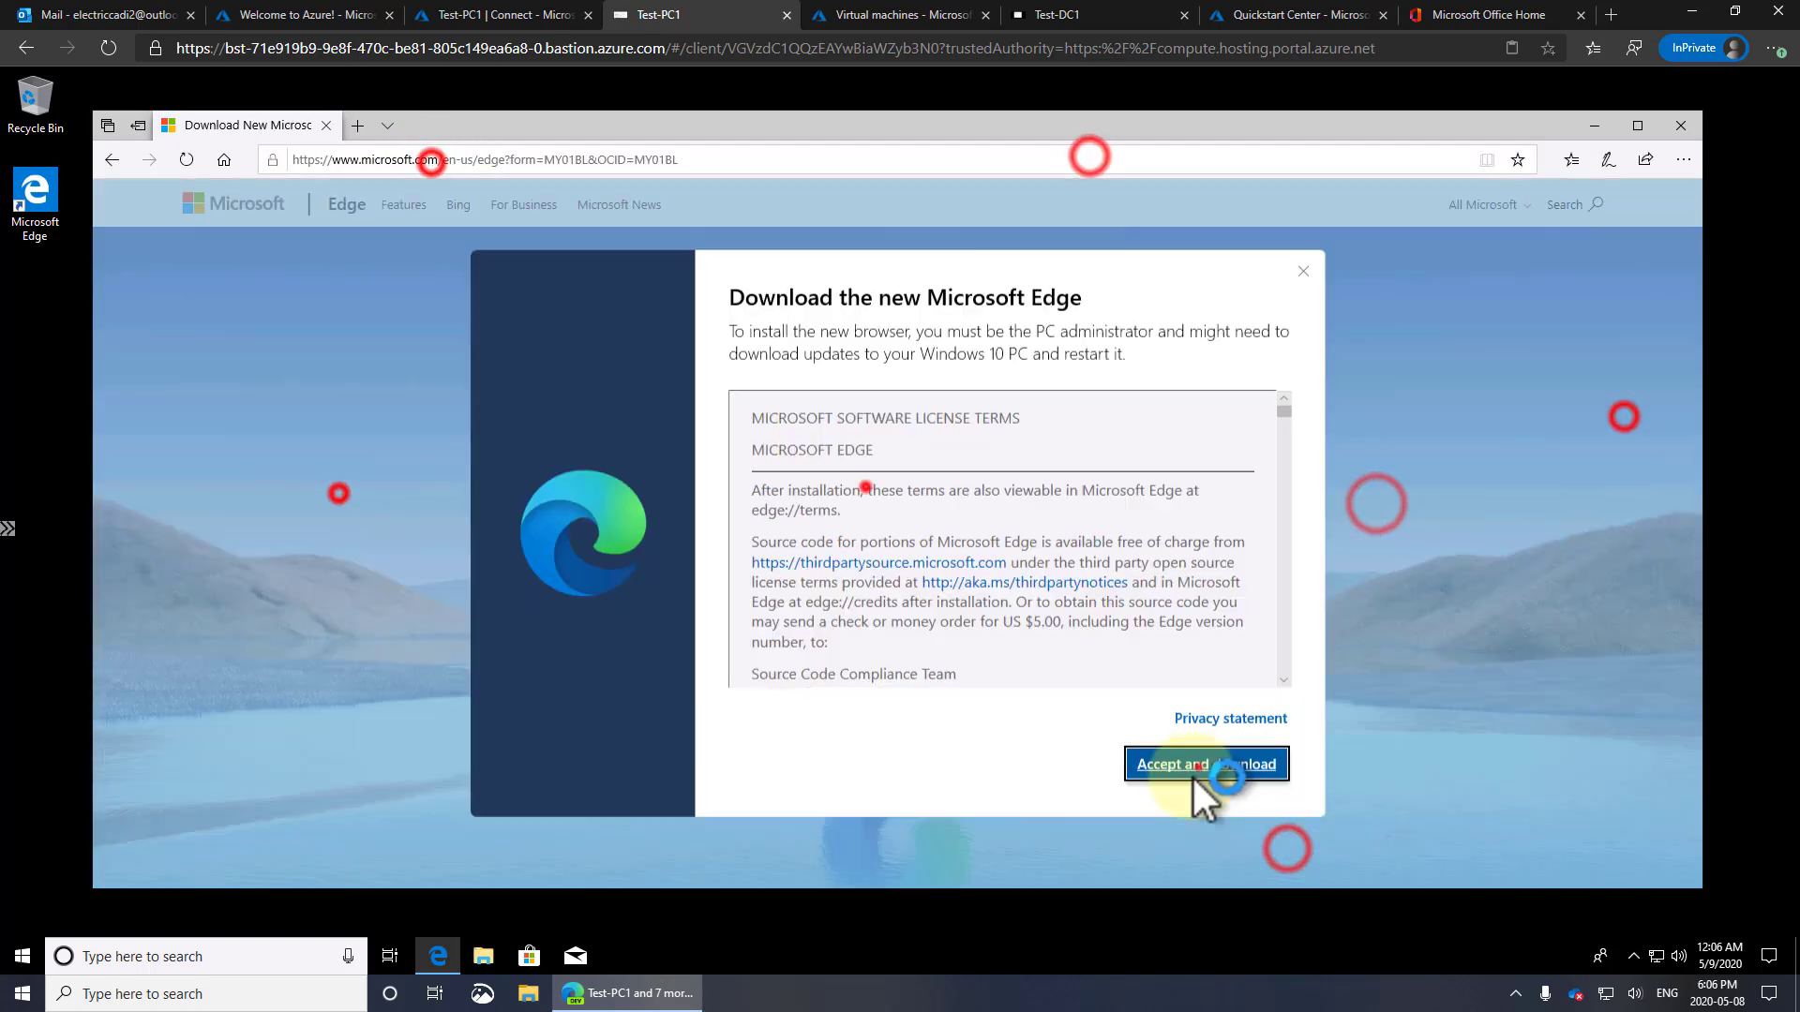
click(1208, 761)
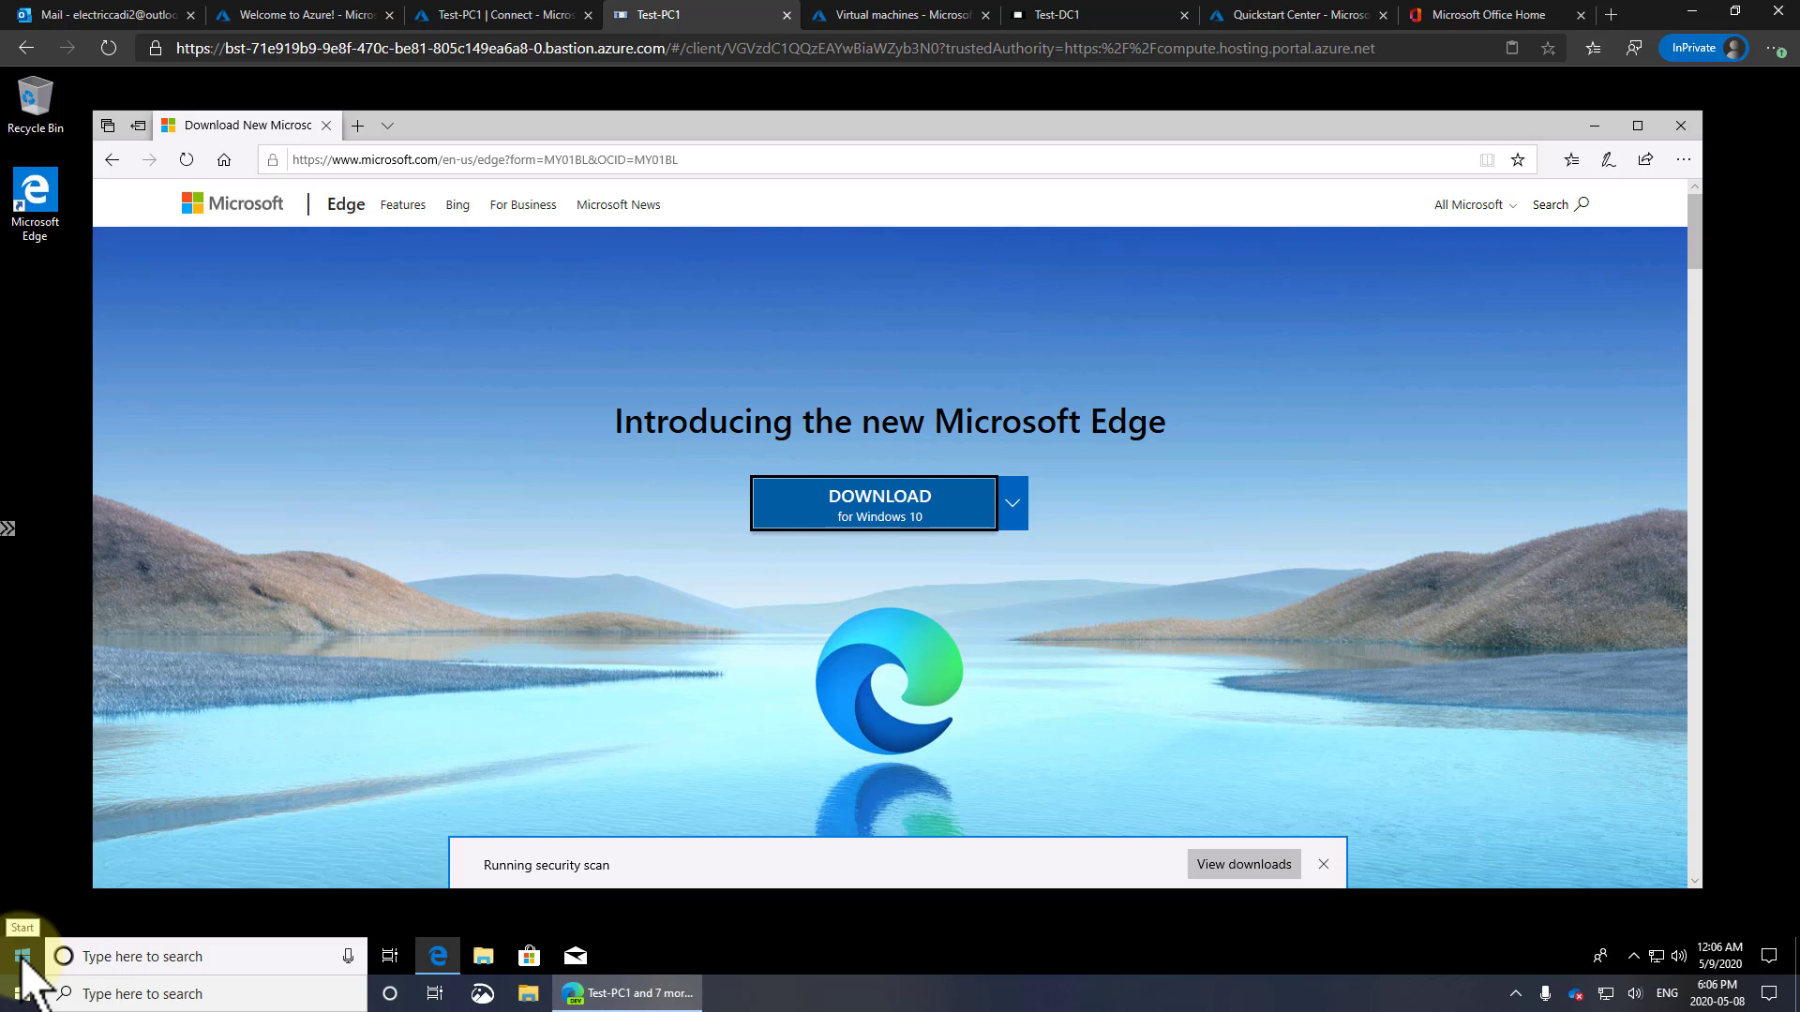
click(22, 957)
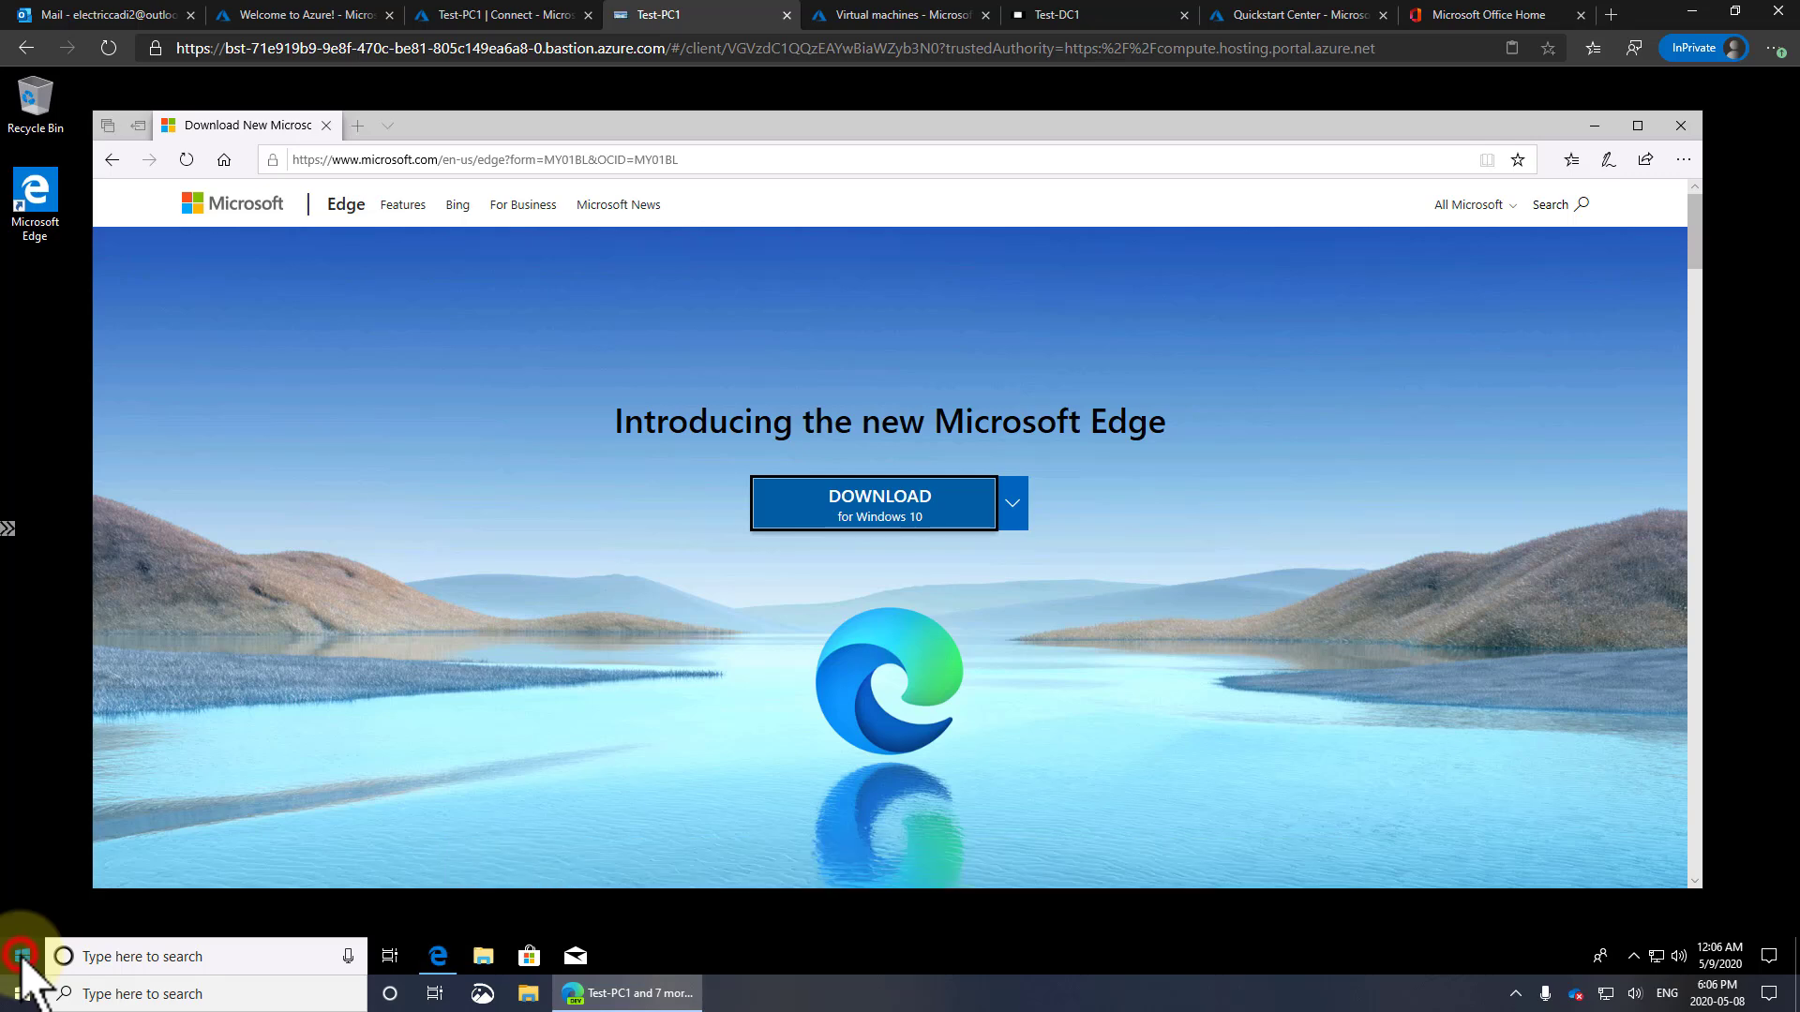
Check for Windows updates under Settings > Update & Security
click(24, 872)
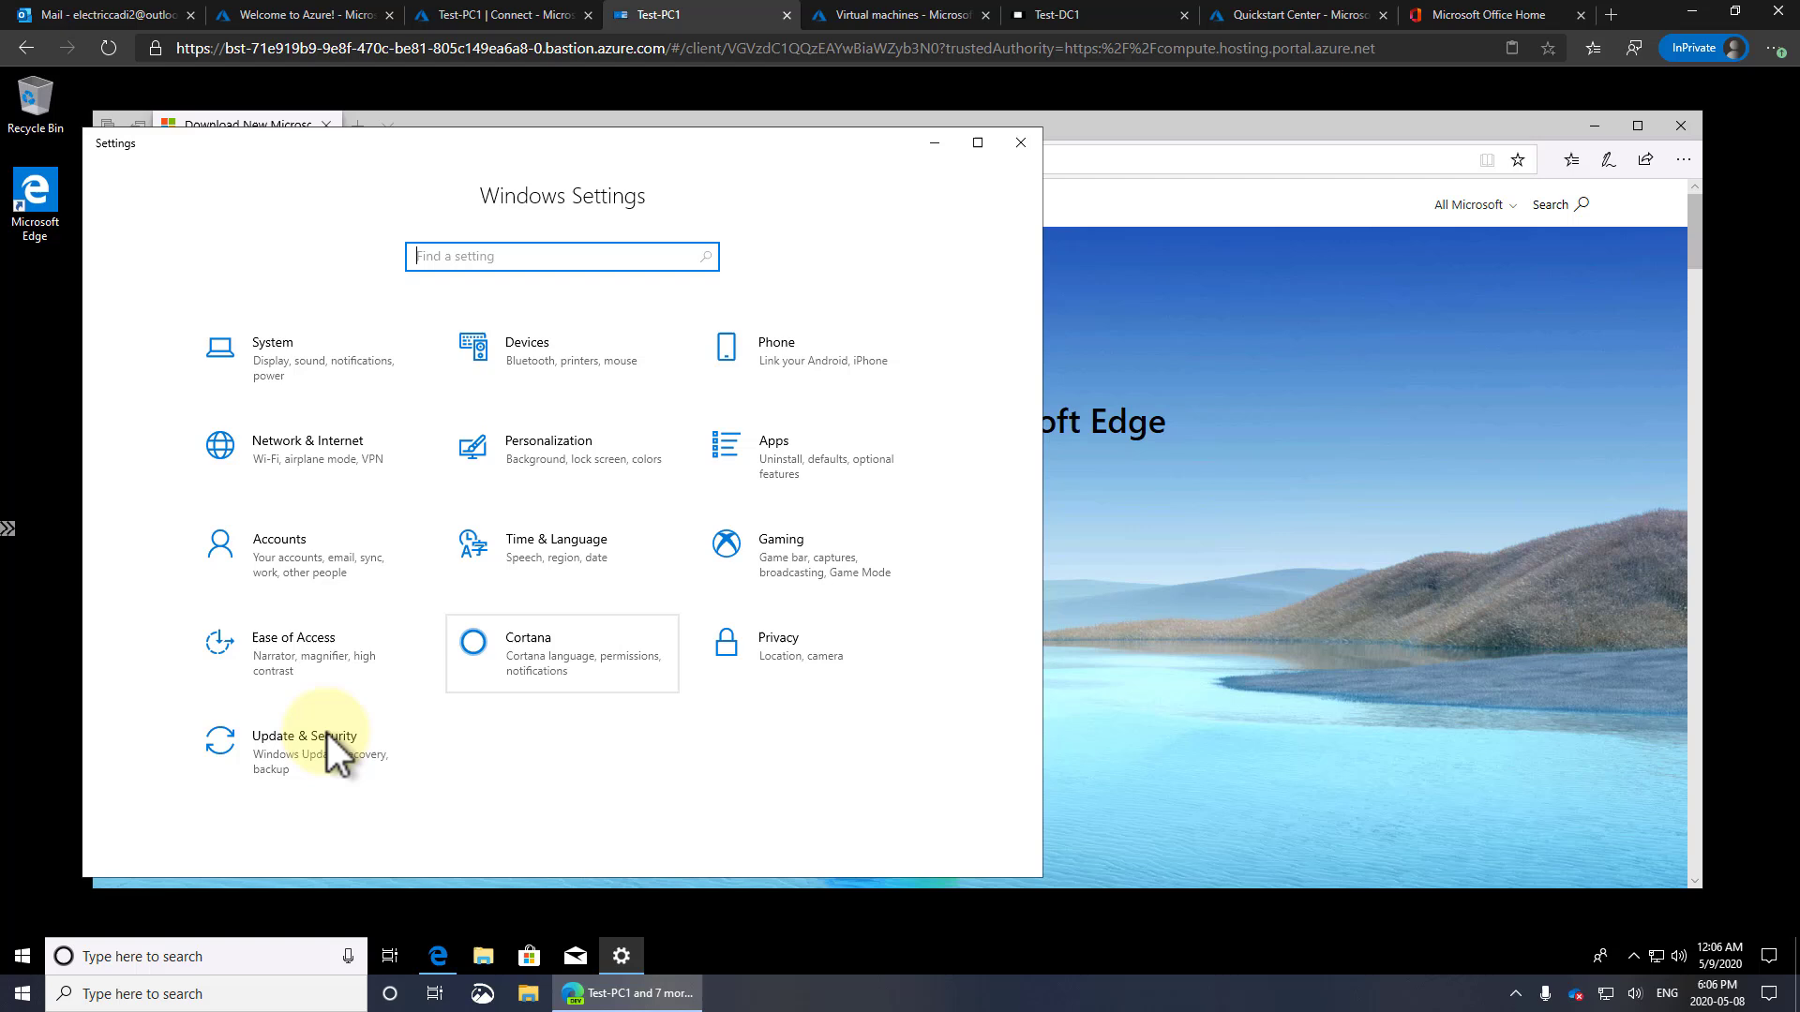
click(332, 734)
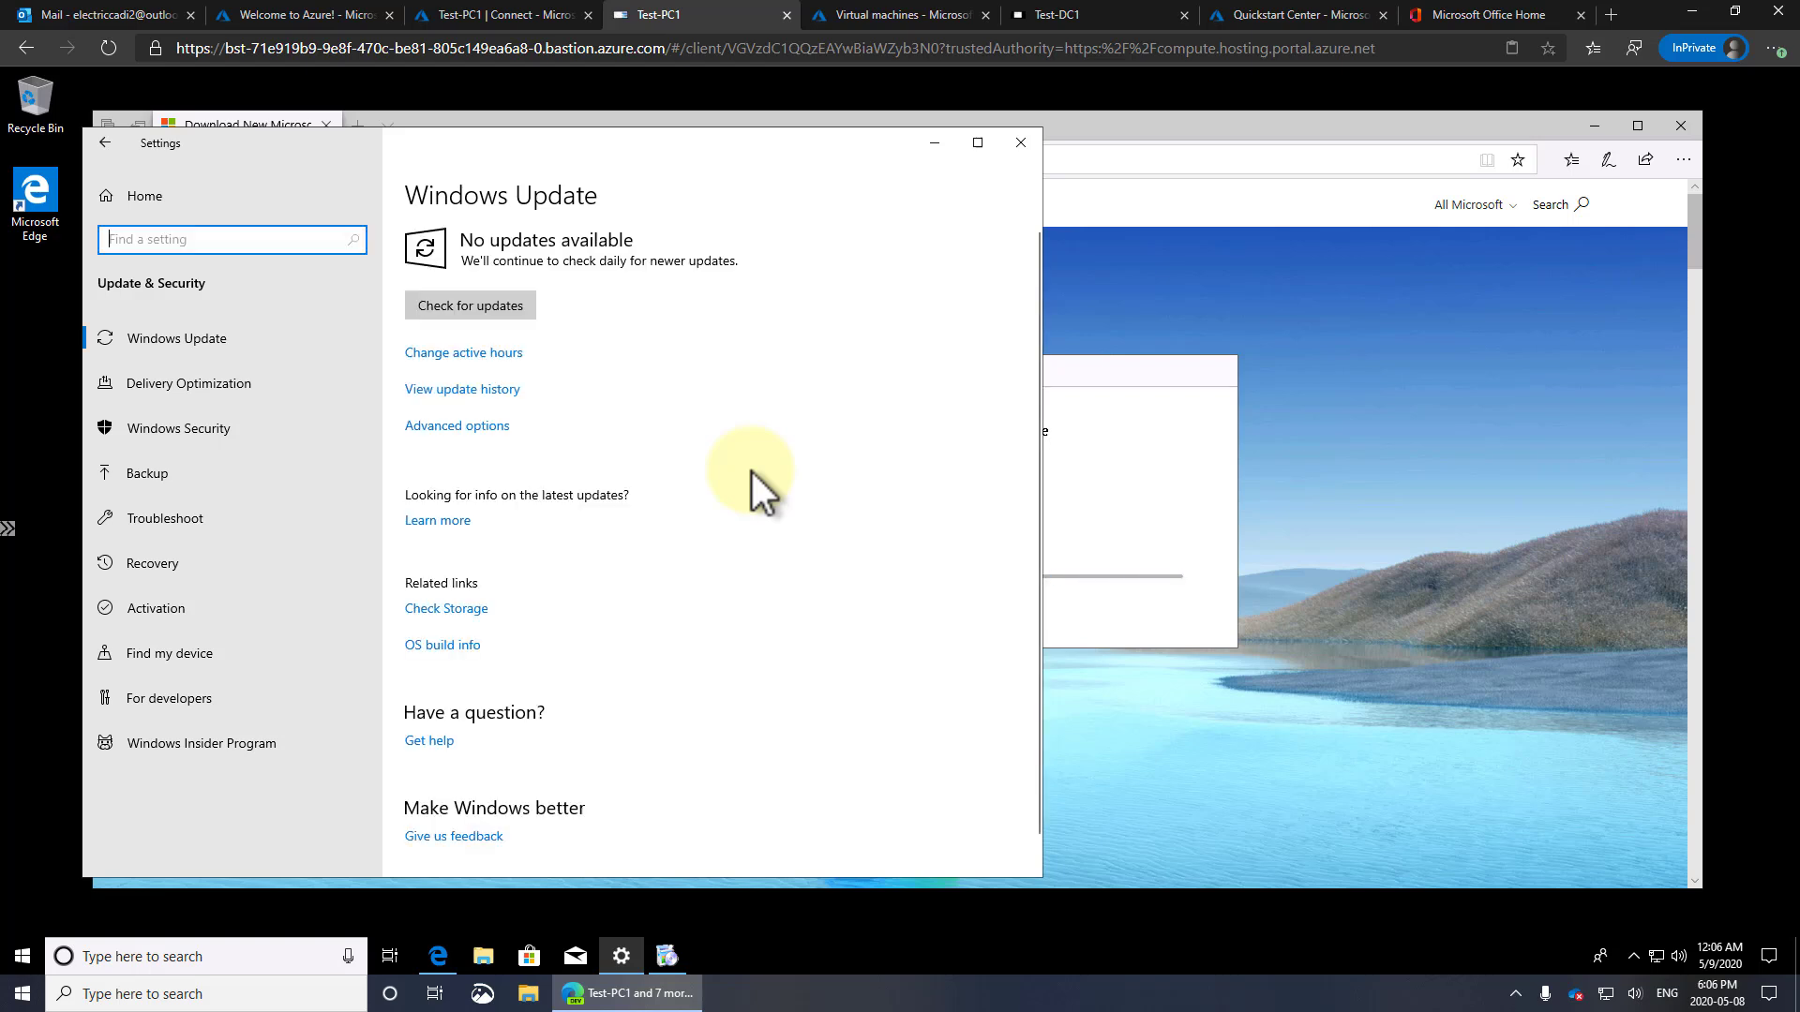
click(492, 313)
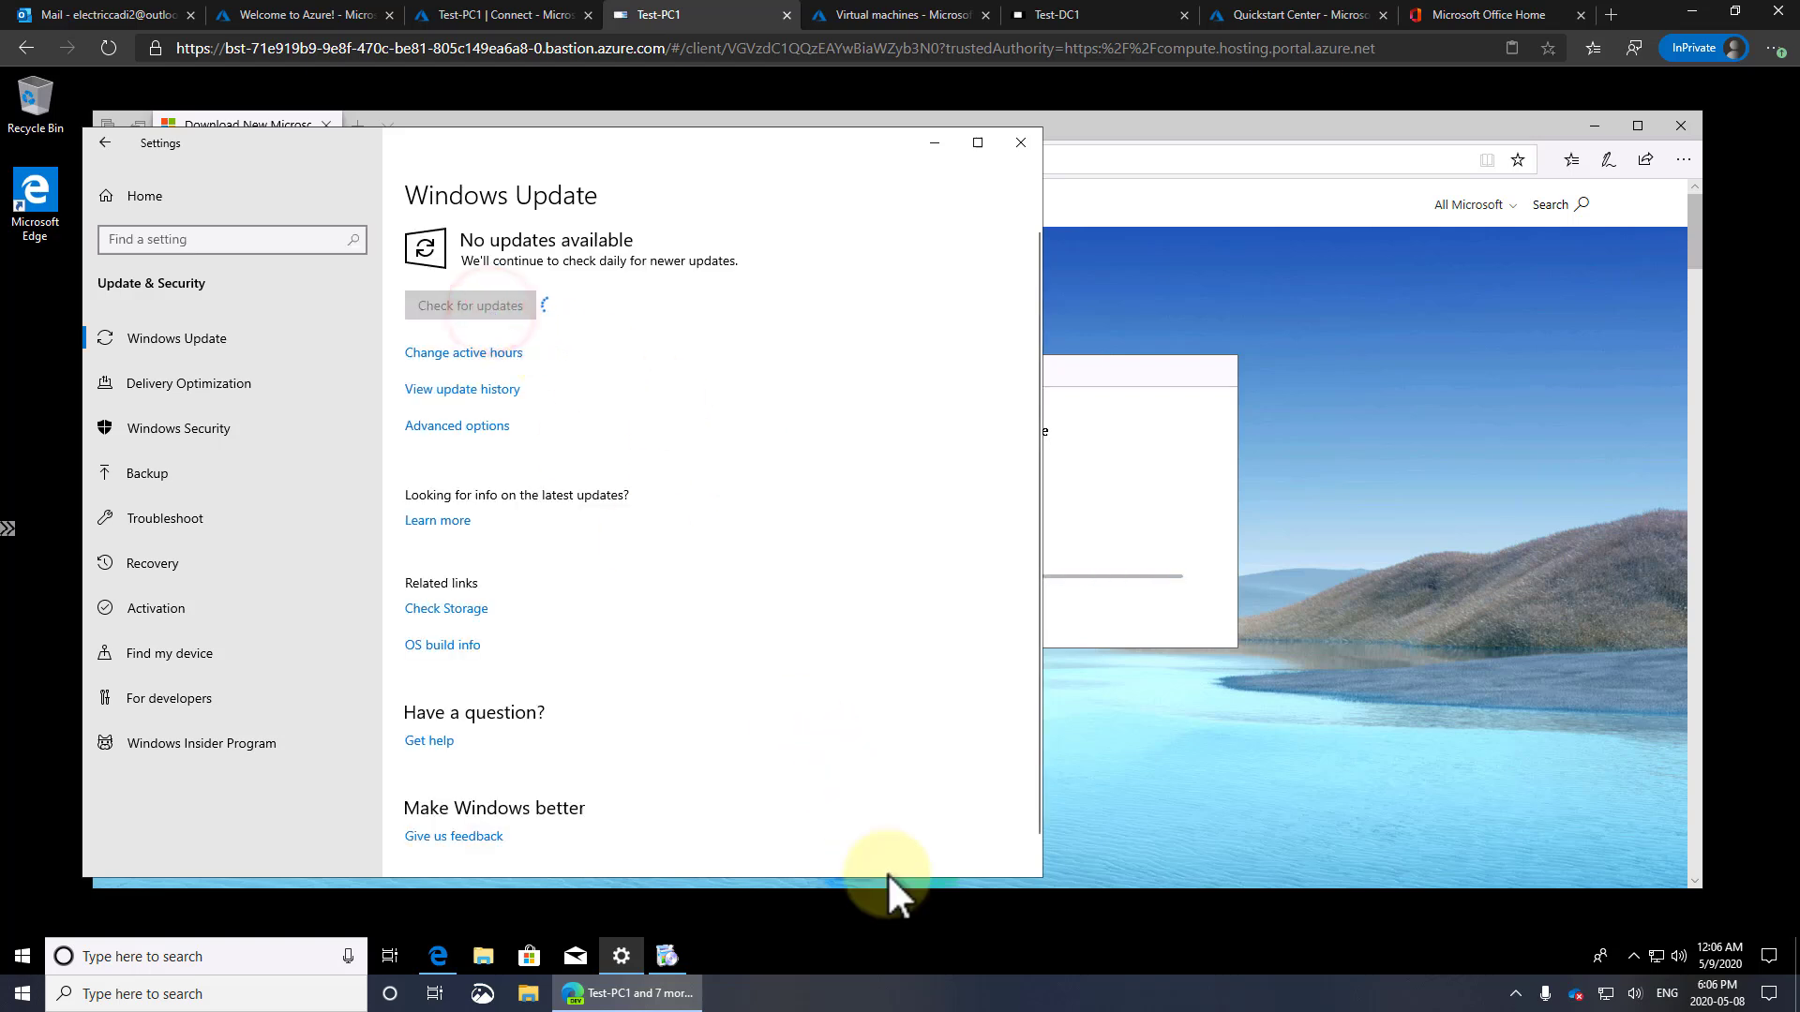
Show Task Manager's Performance view with a separate CPU graph per logical processor
right_click(964, 968)
click(1057, 866)
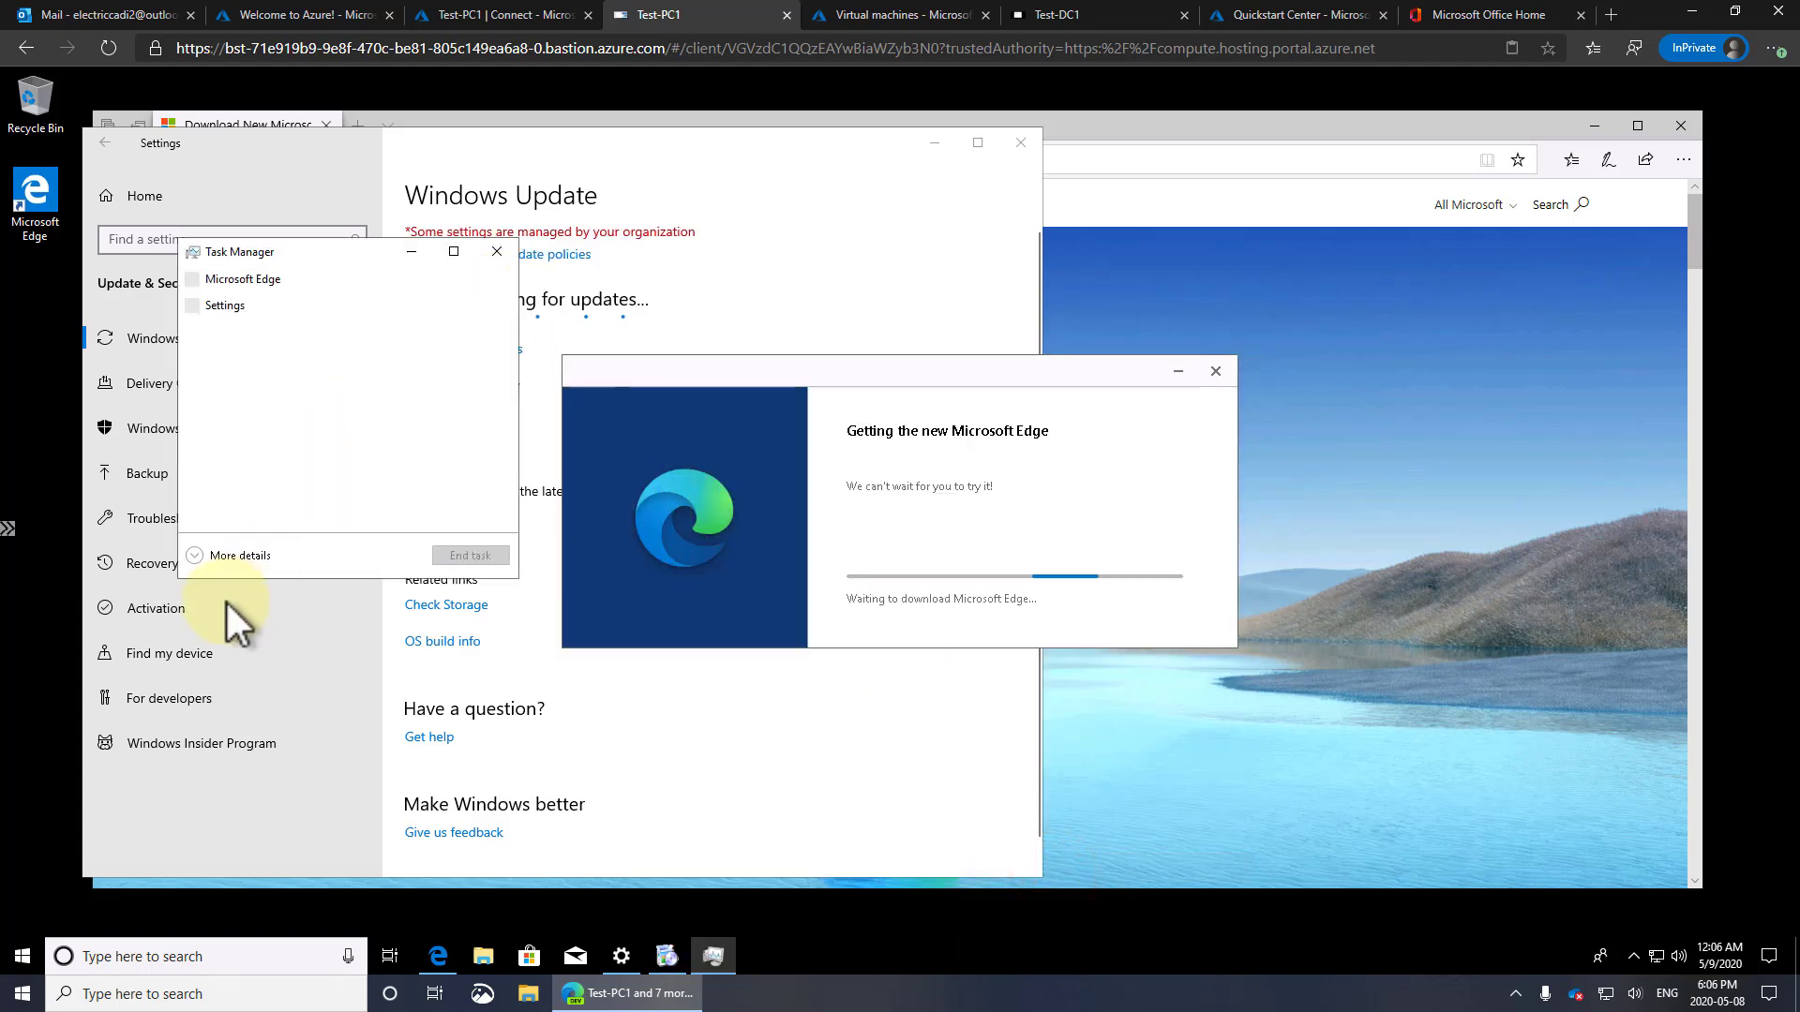
click(238, 555)
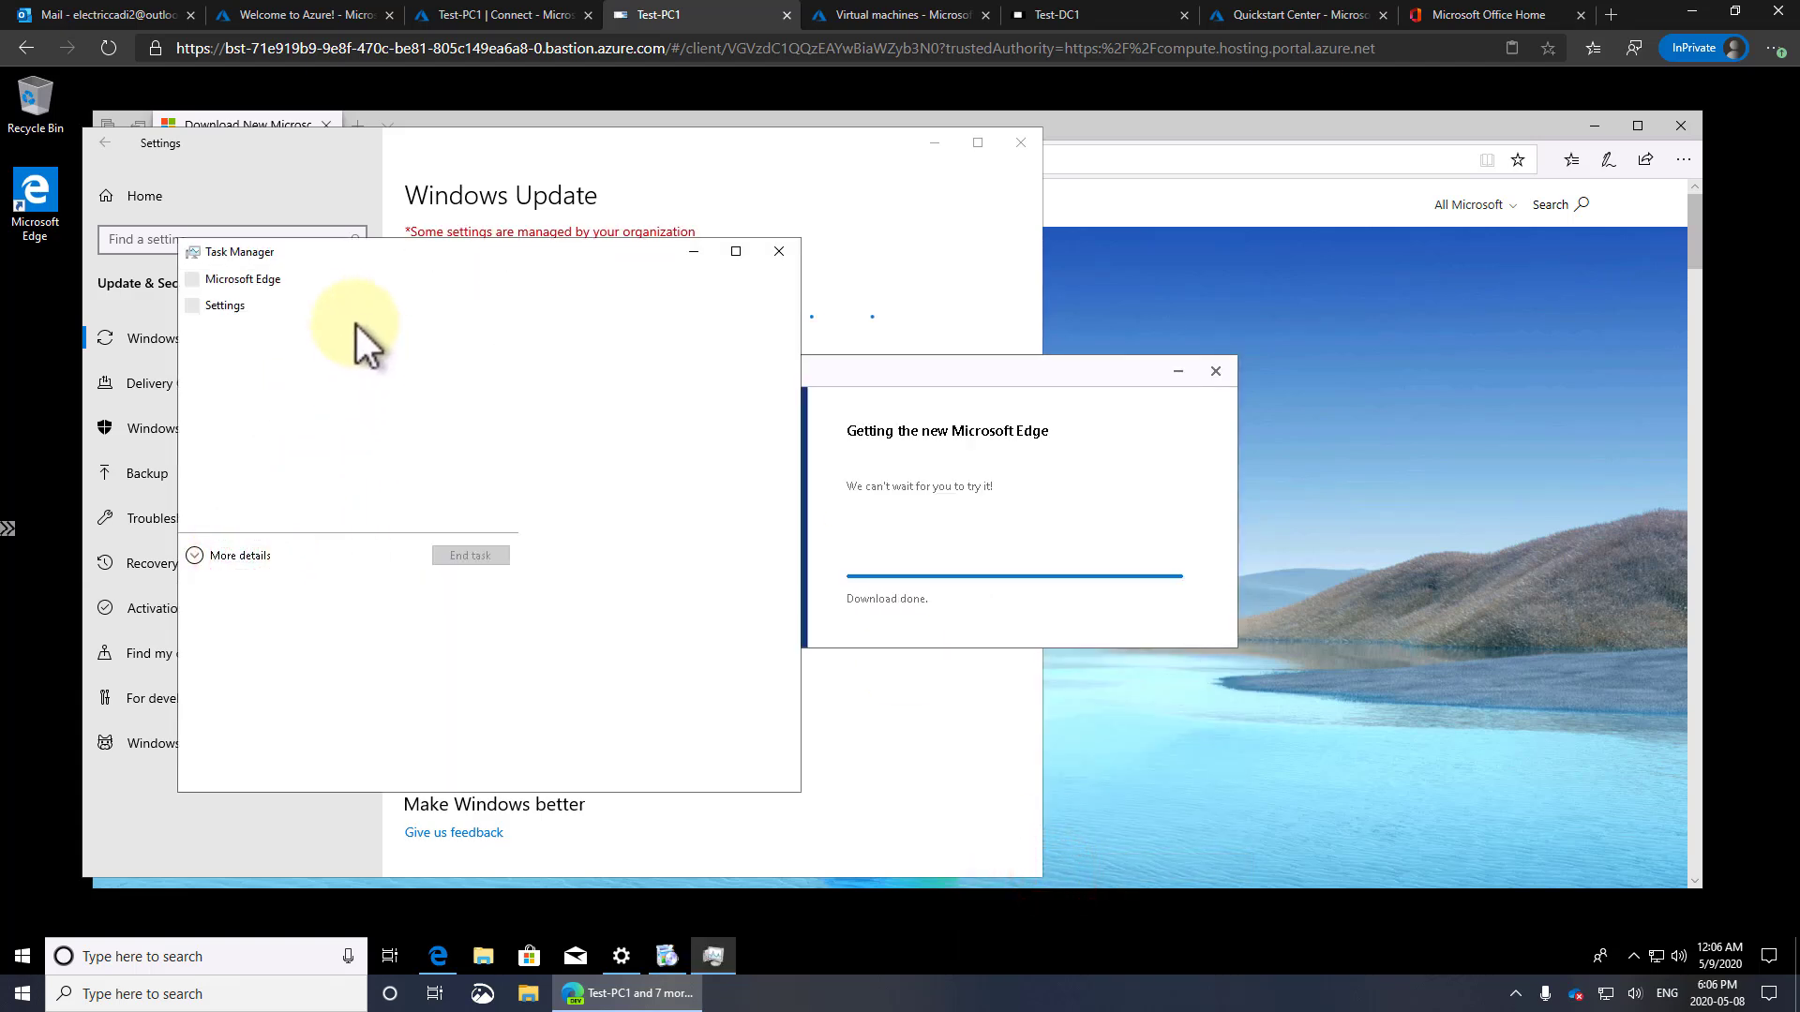
click(292, 297)
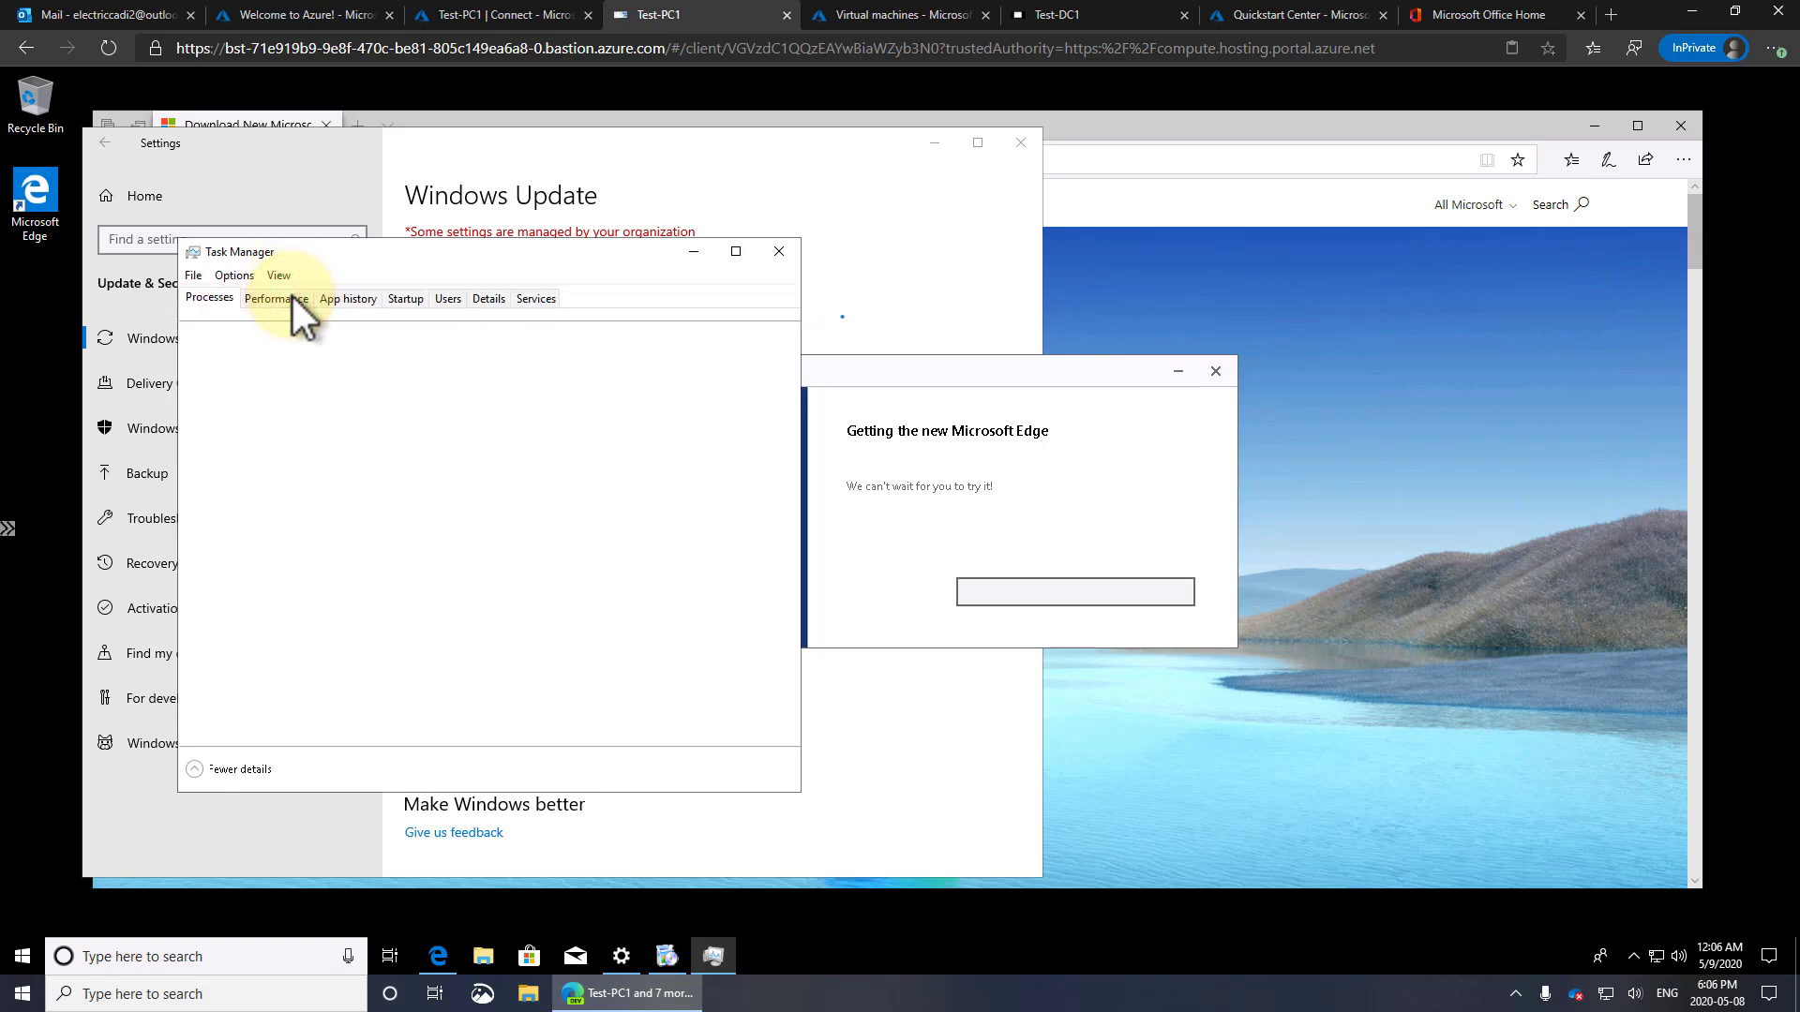
right_click(553, 433)
click(570, 438)
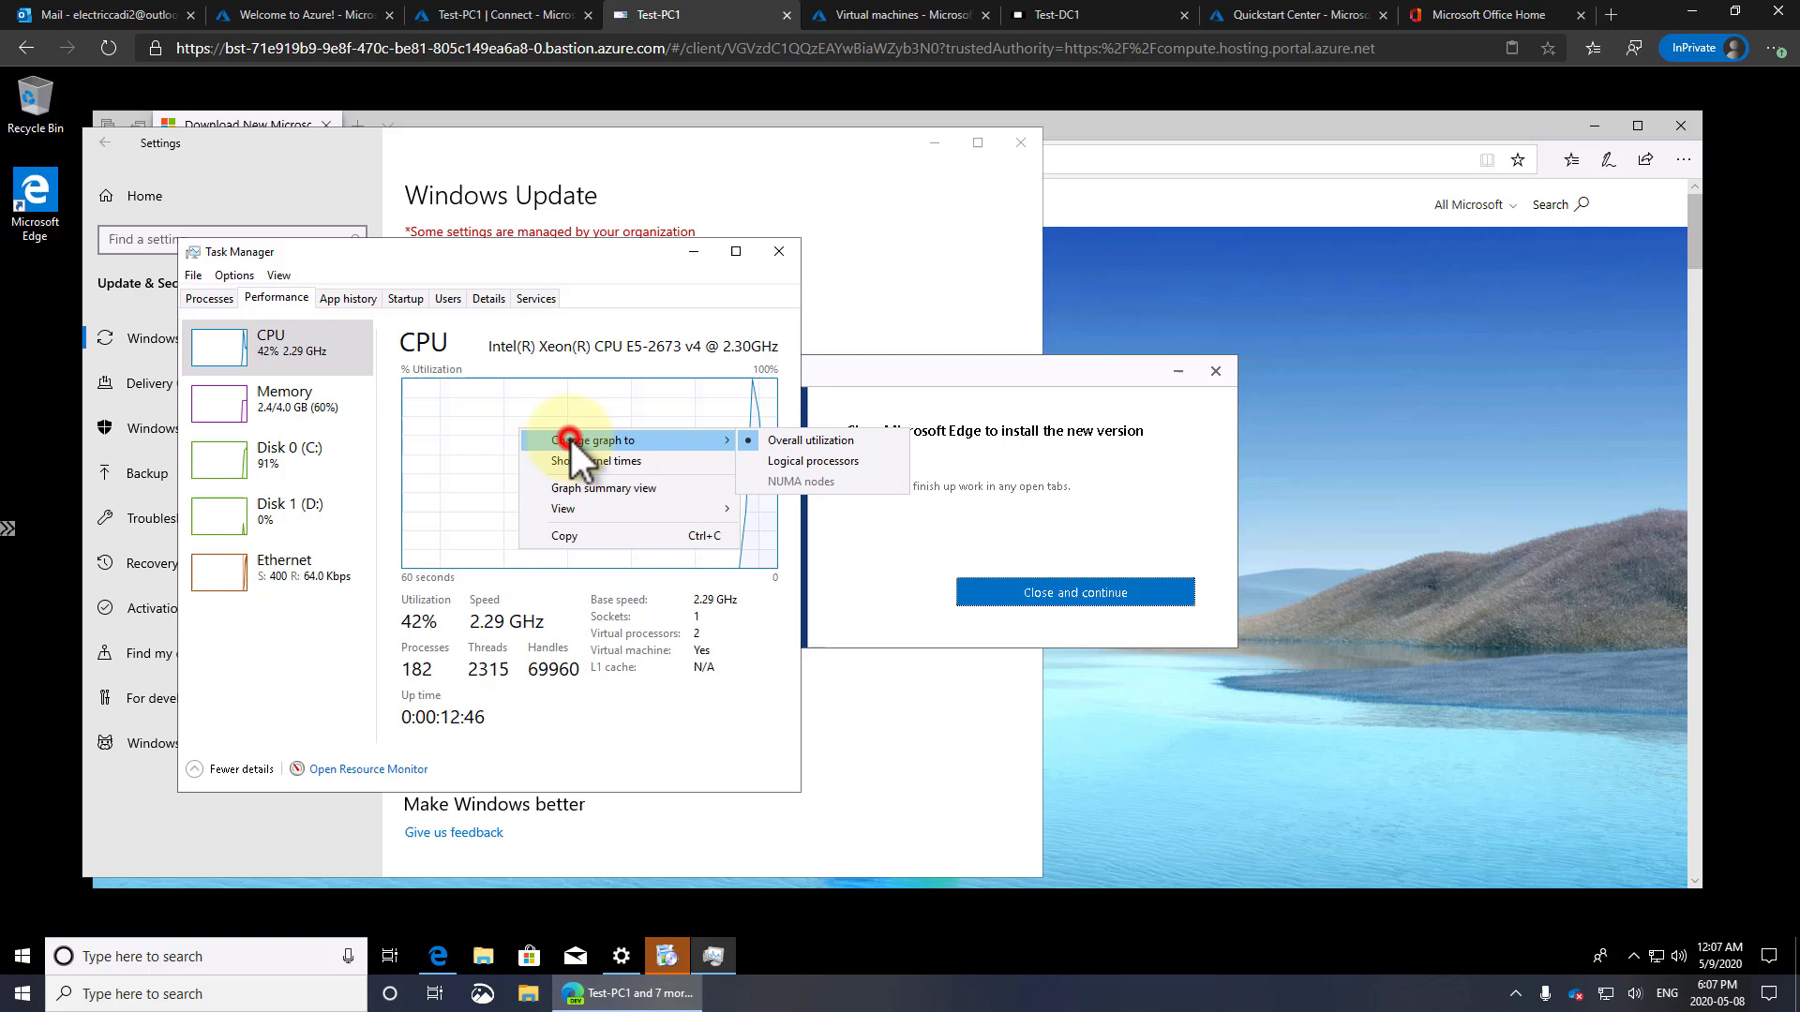
click(769, 463)
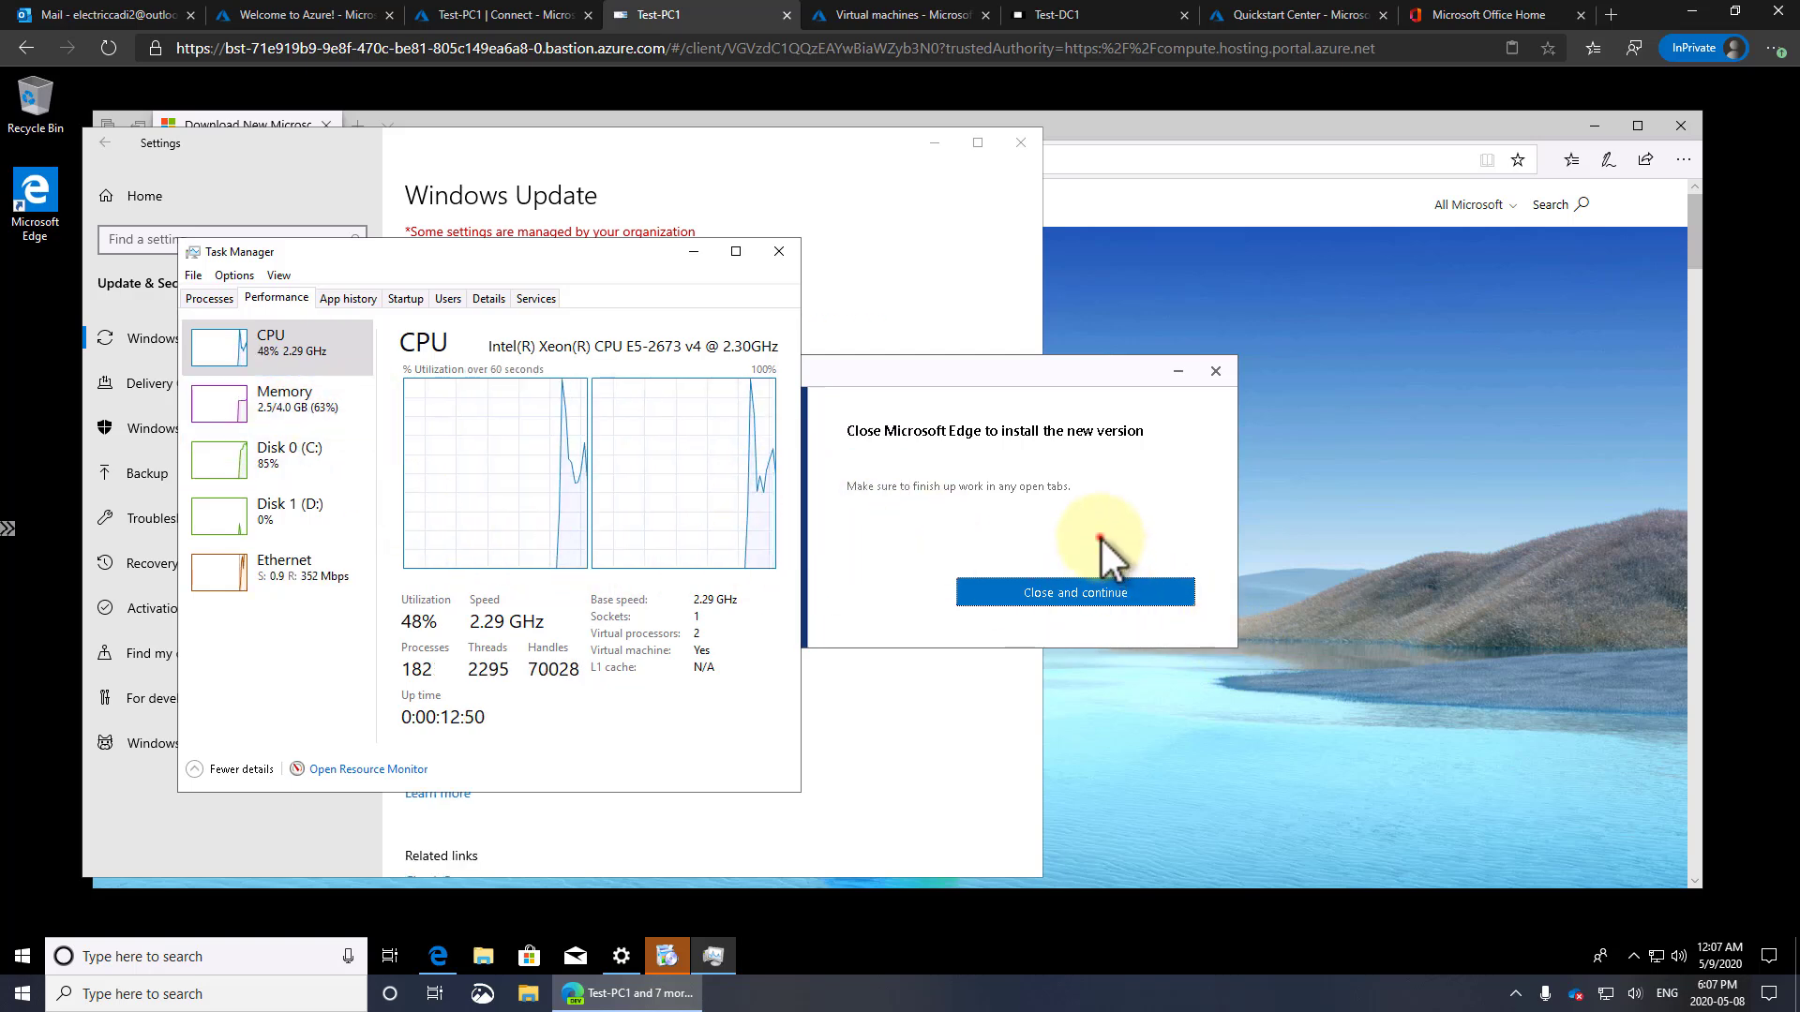
Close the old Edge so the new Microsoft Edge installs, and close Task Manager
click(1104, 590)
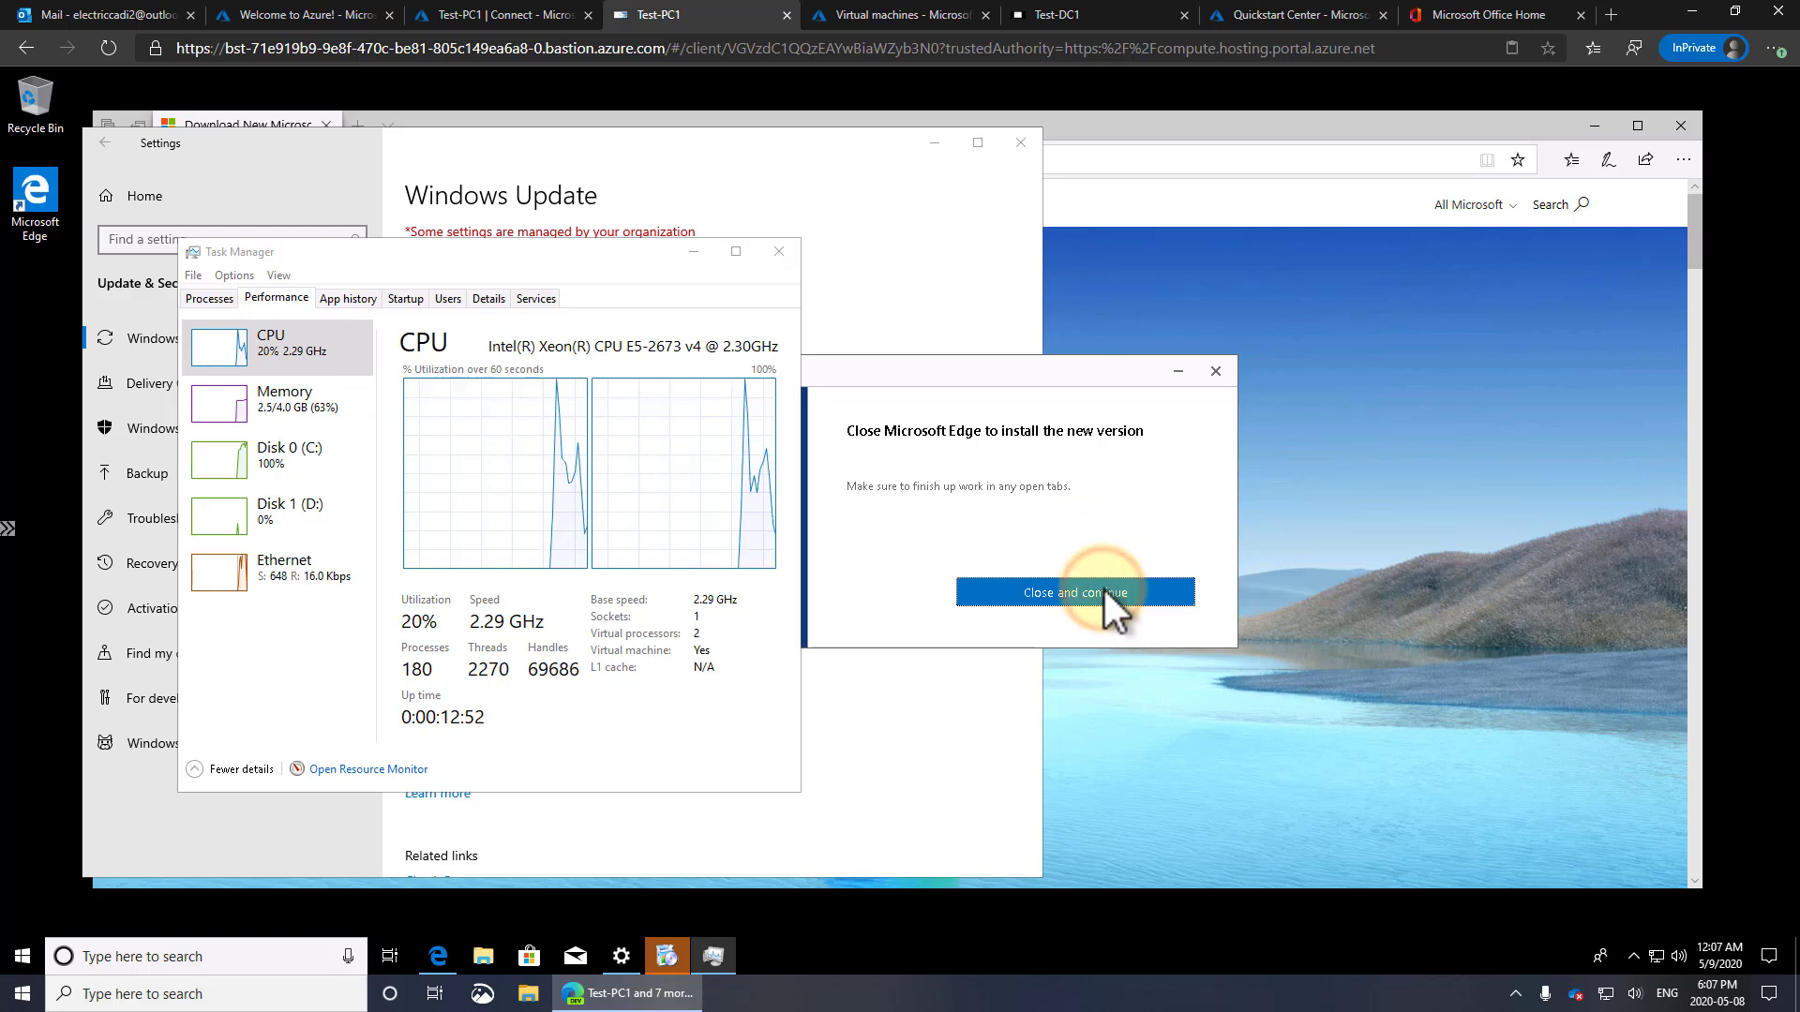
click(778, 252)
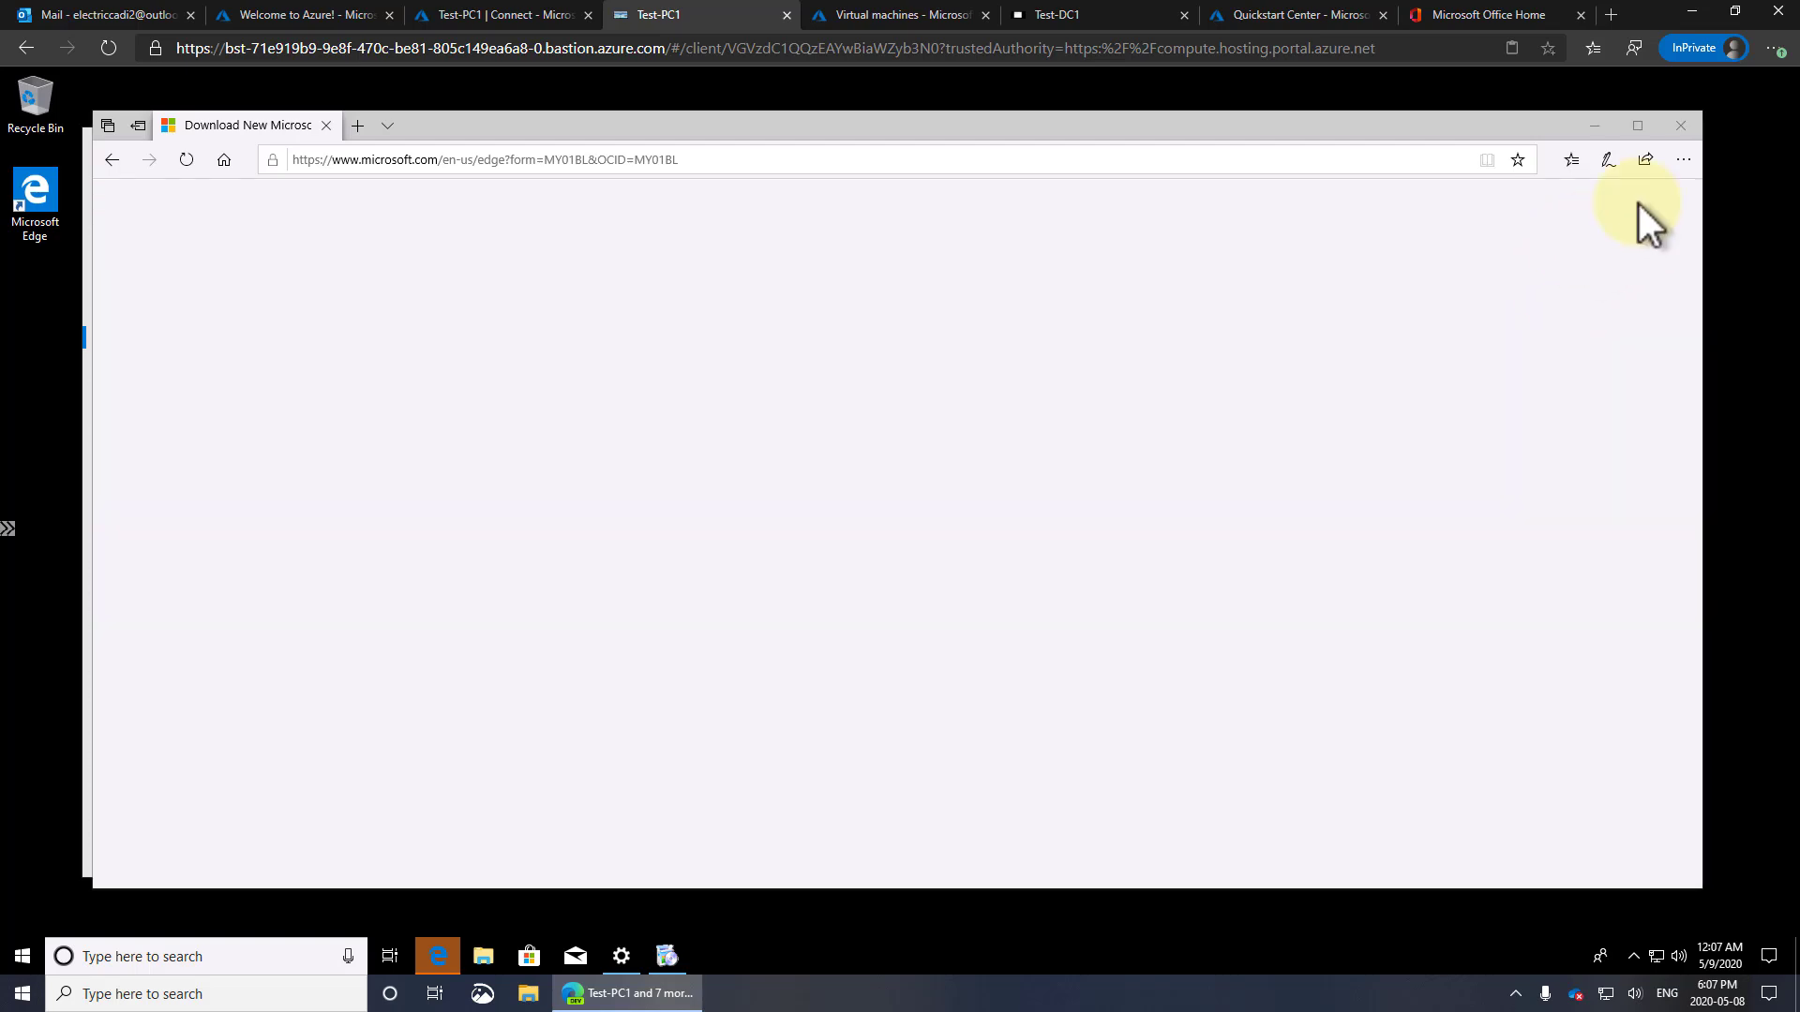
click(1679, 129)
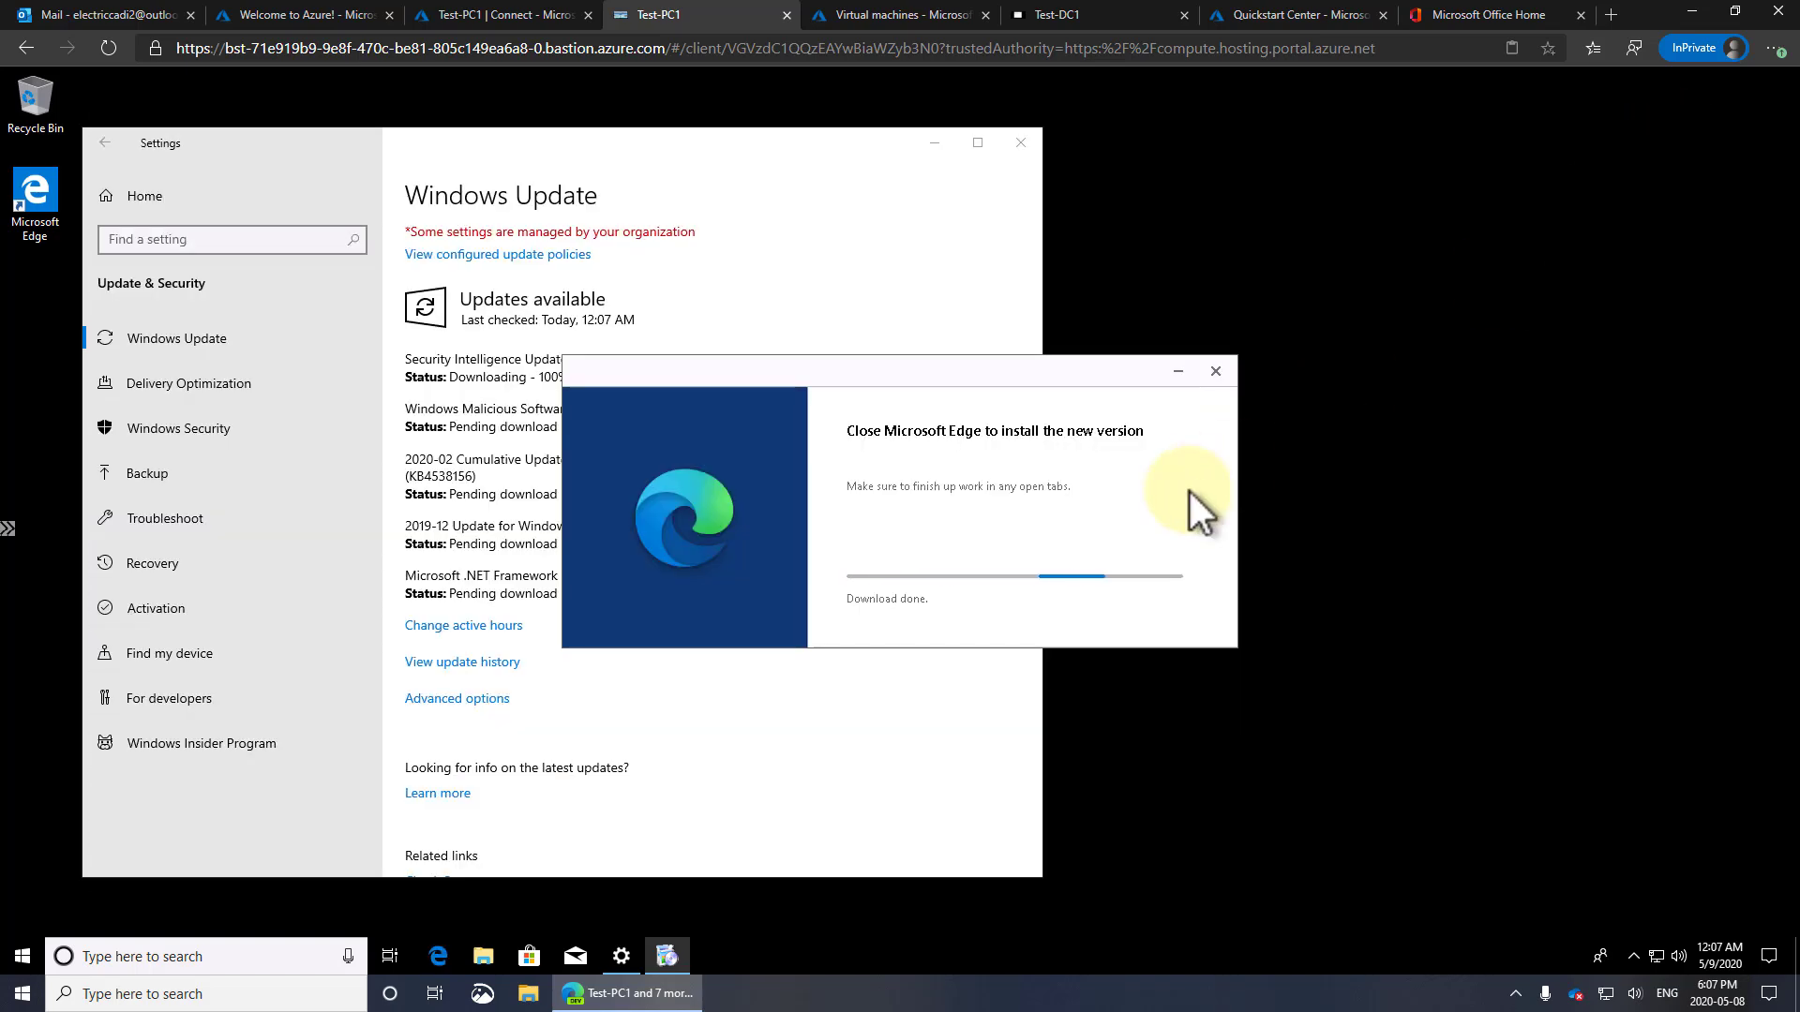
click(548, 157)
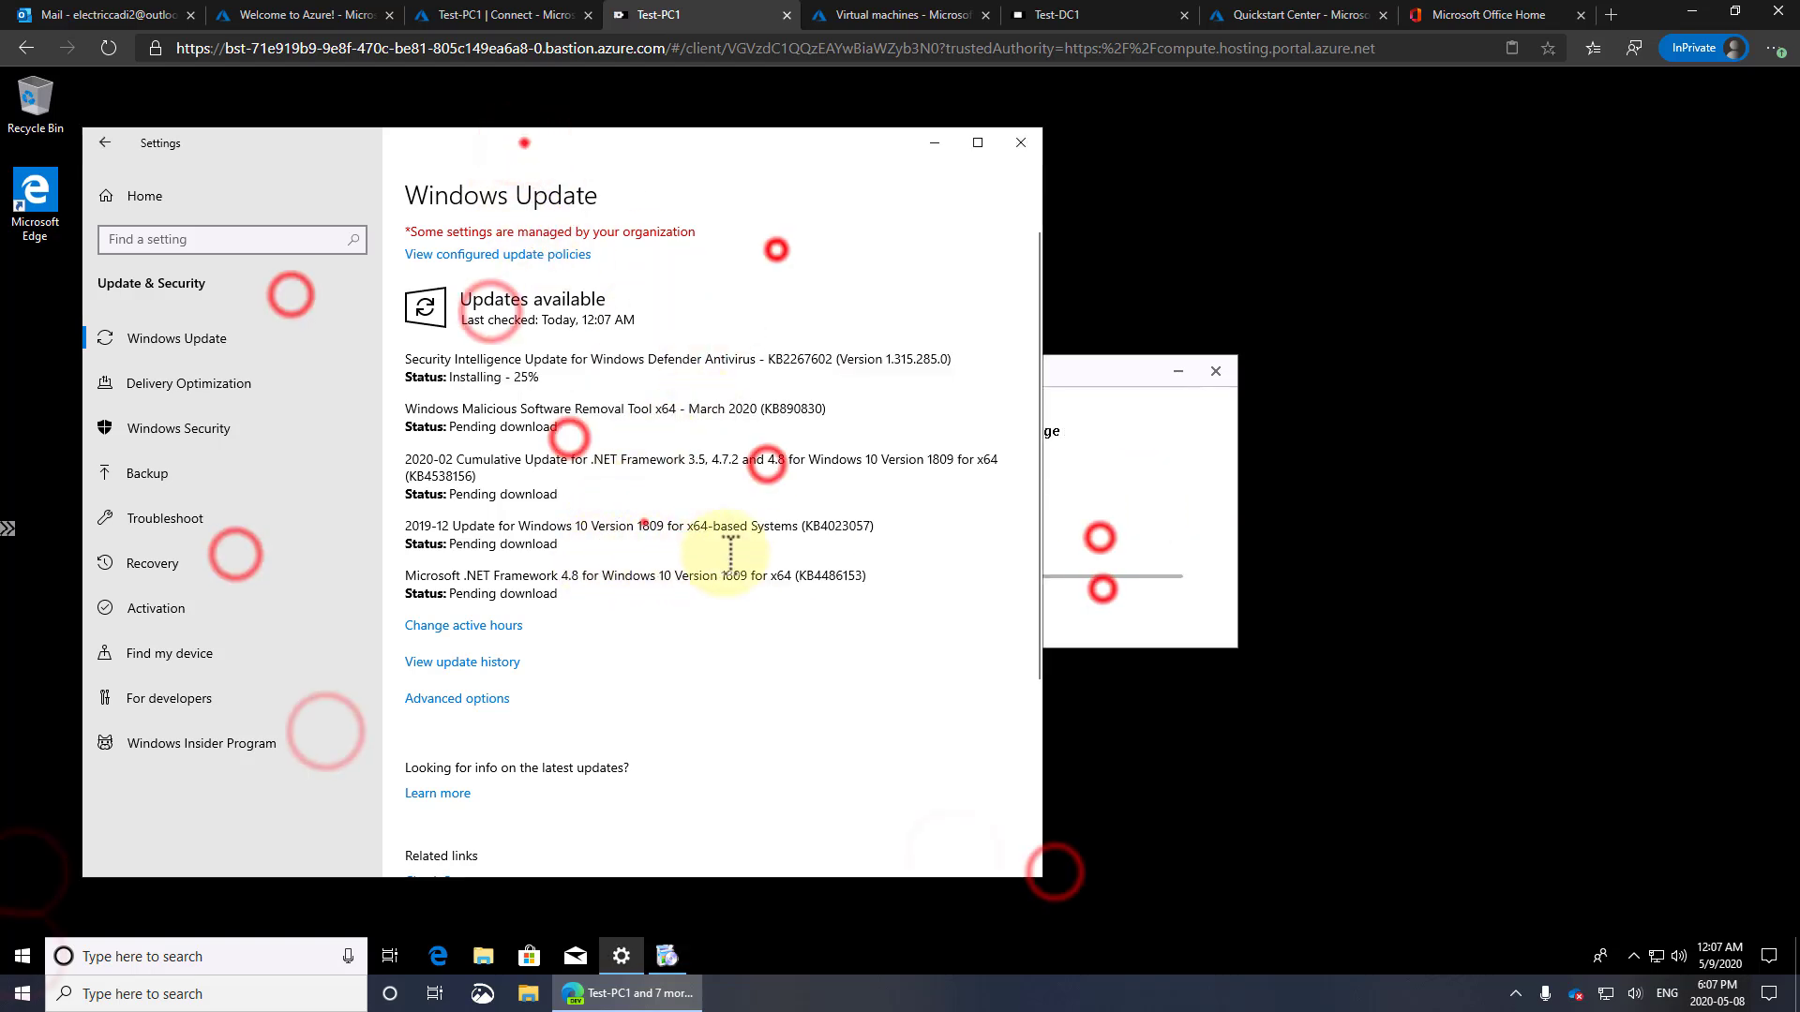
drag(643, 525, 688, 526)
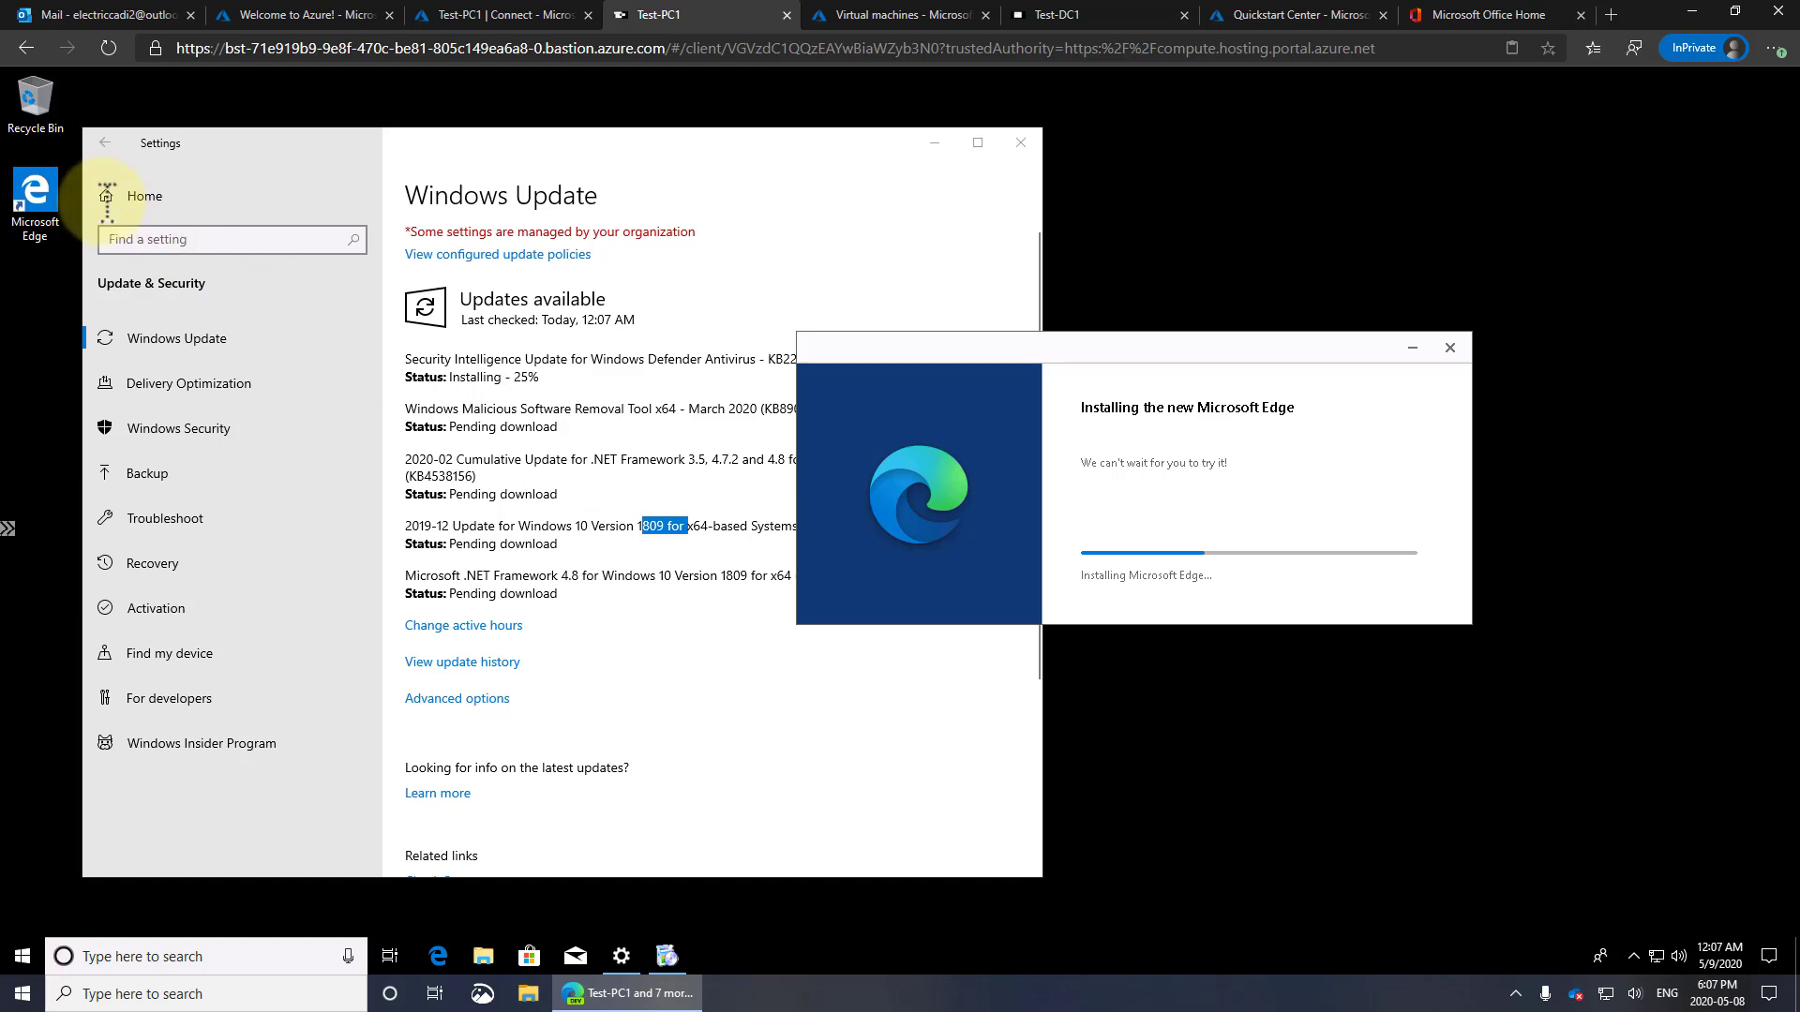
Open Settings > System > About, then System info showing Test-PC1 in WORKGROUP
click(139, 199)
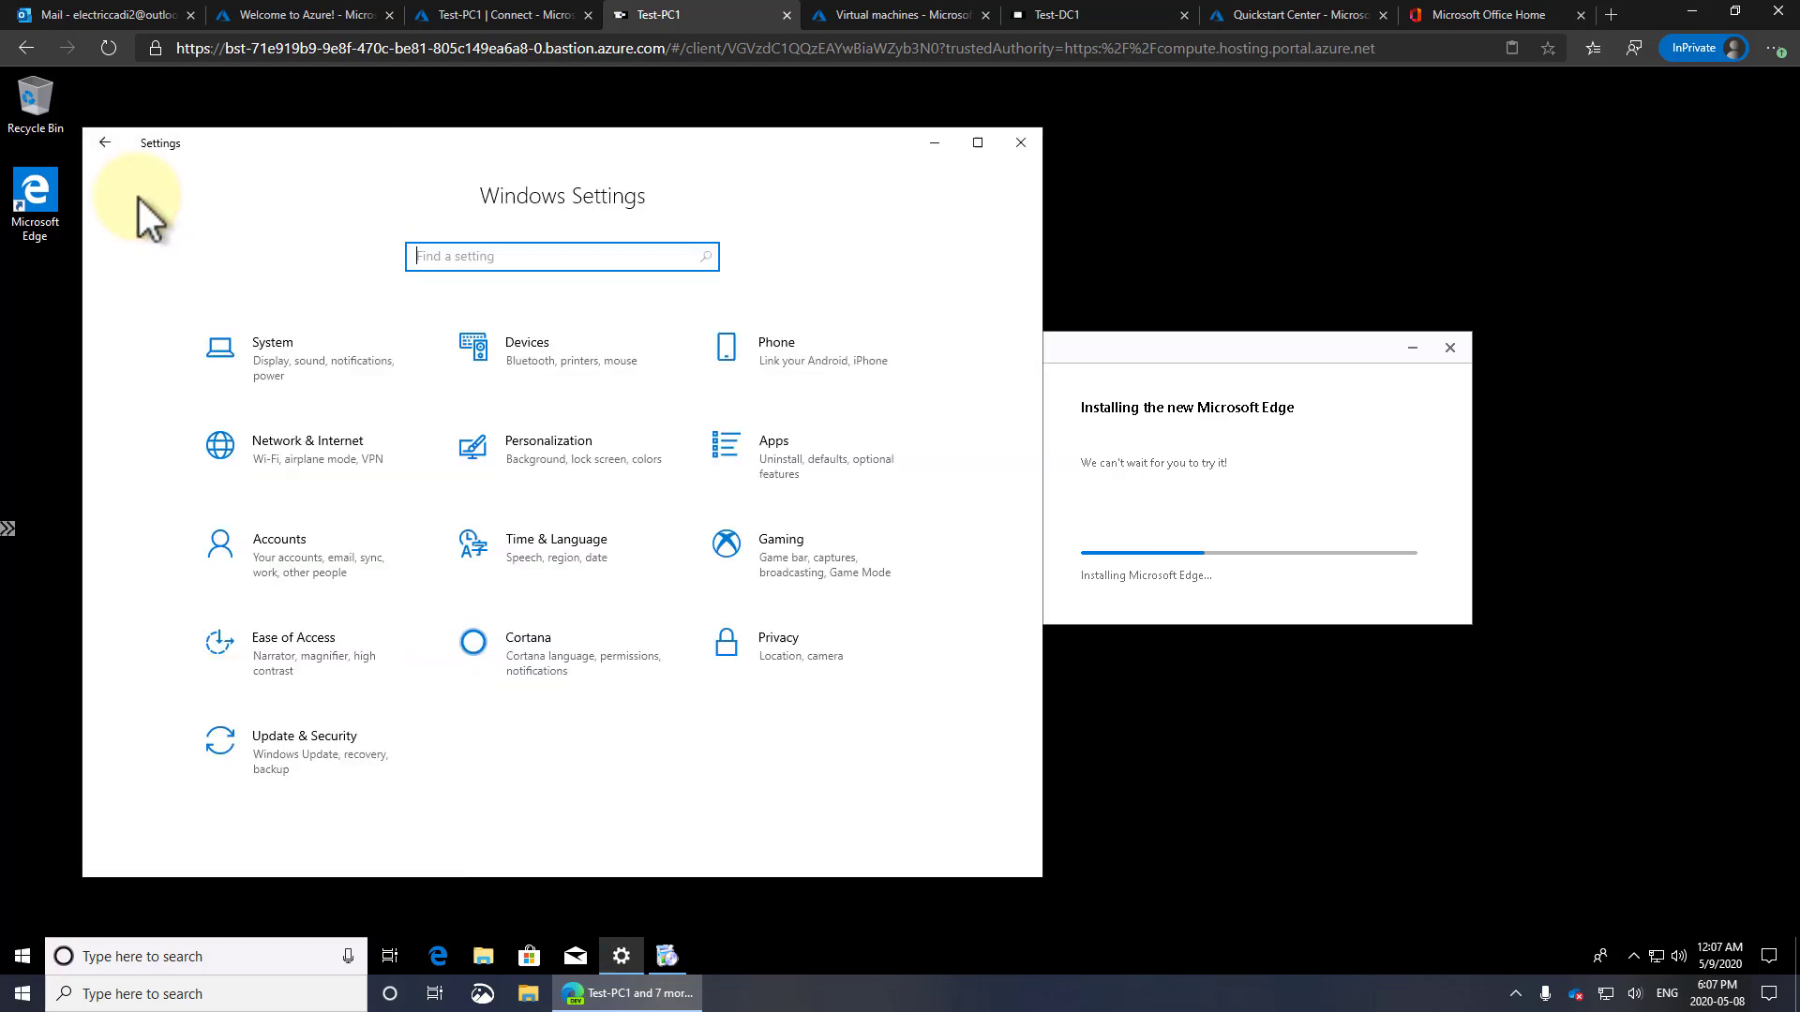
click(307, 353)
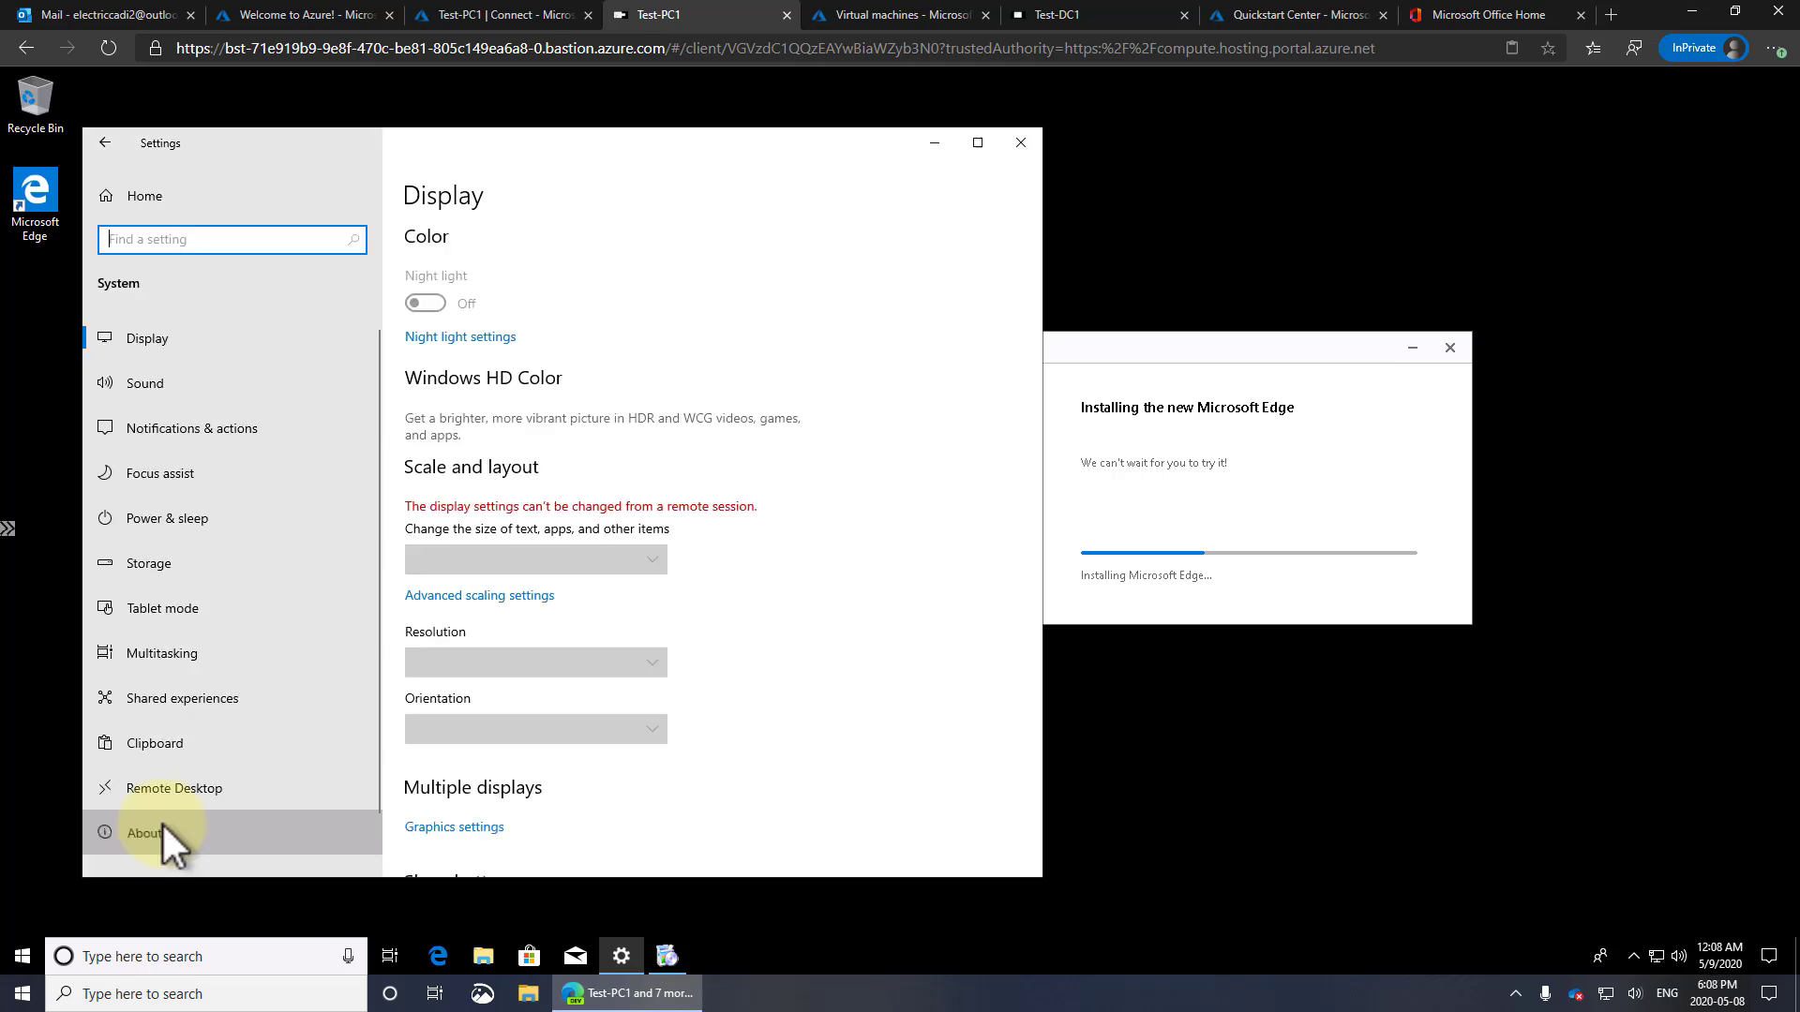
click(163, 825)
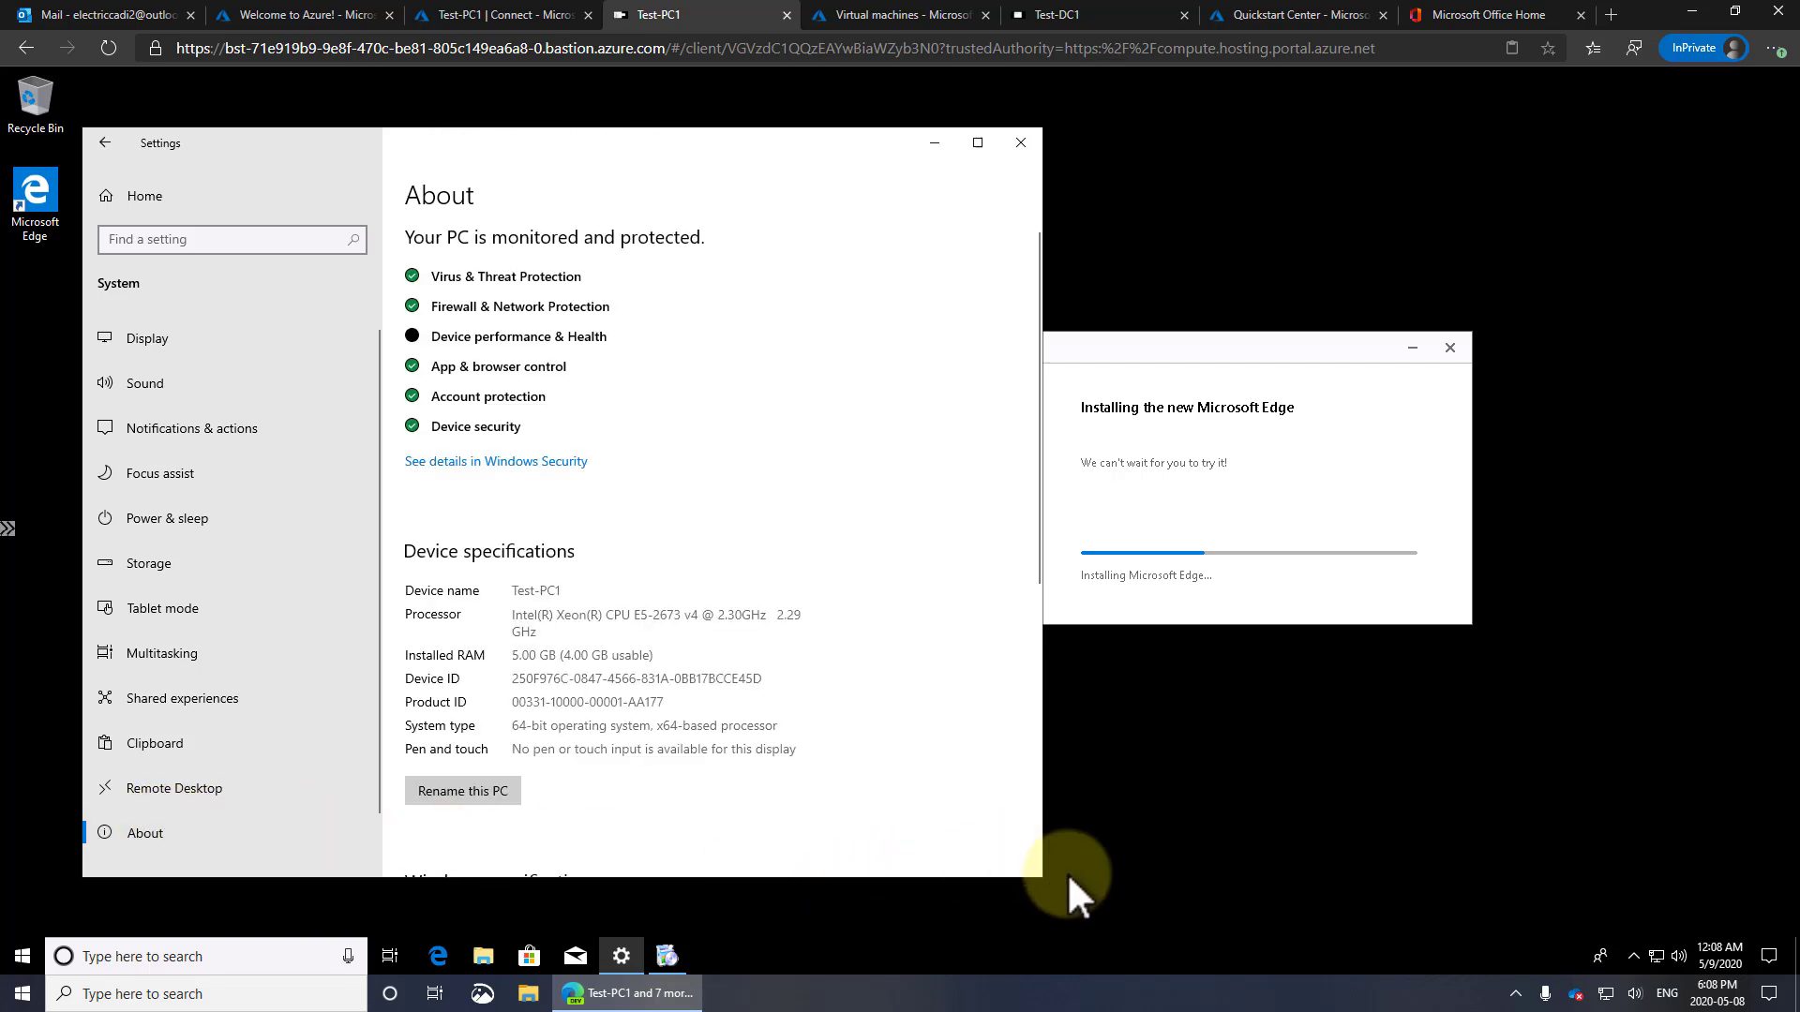
drag(1043, 879, 1353, 892)
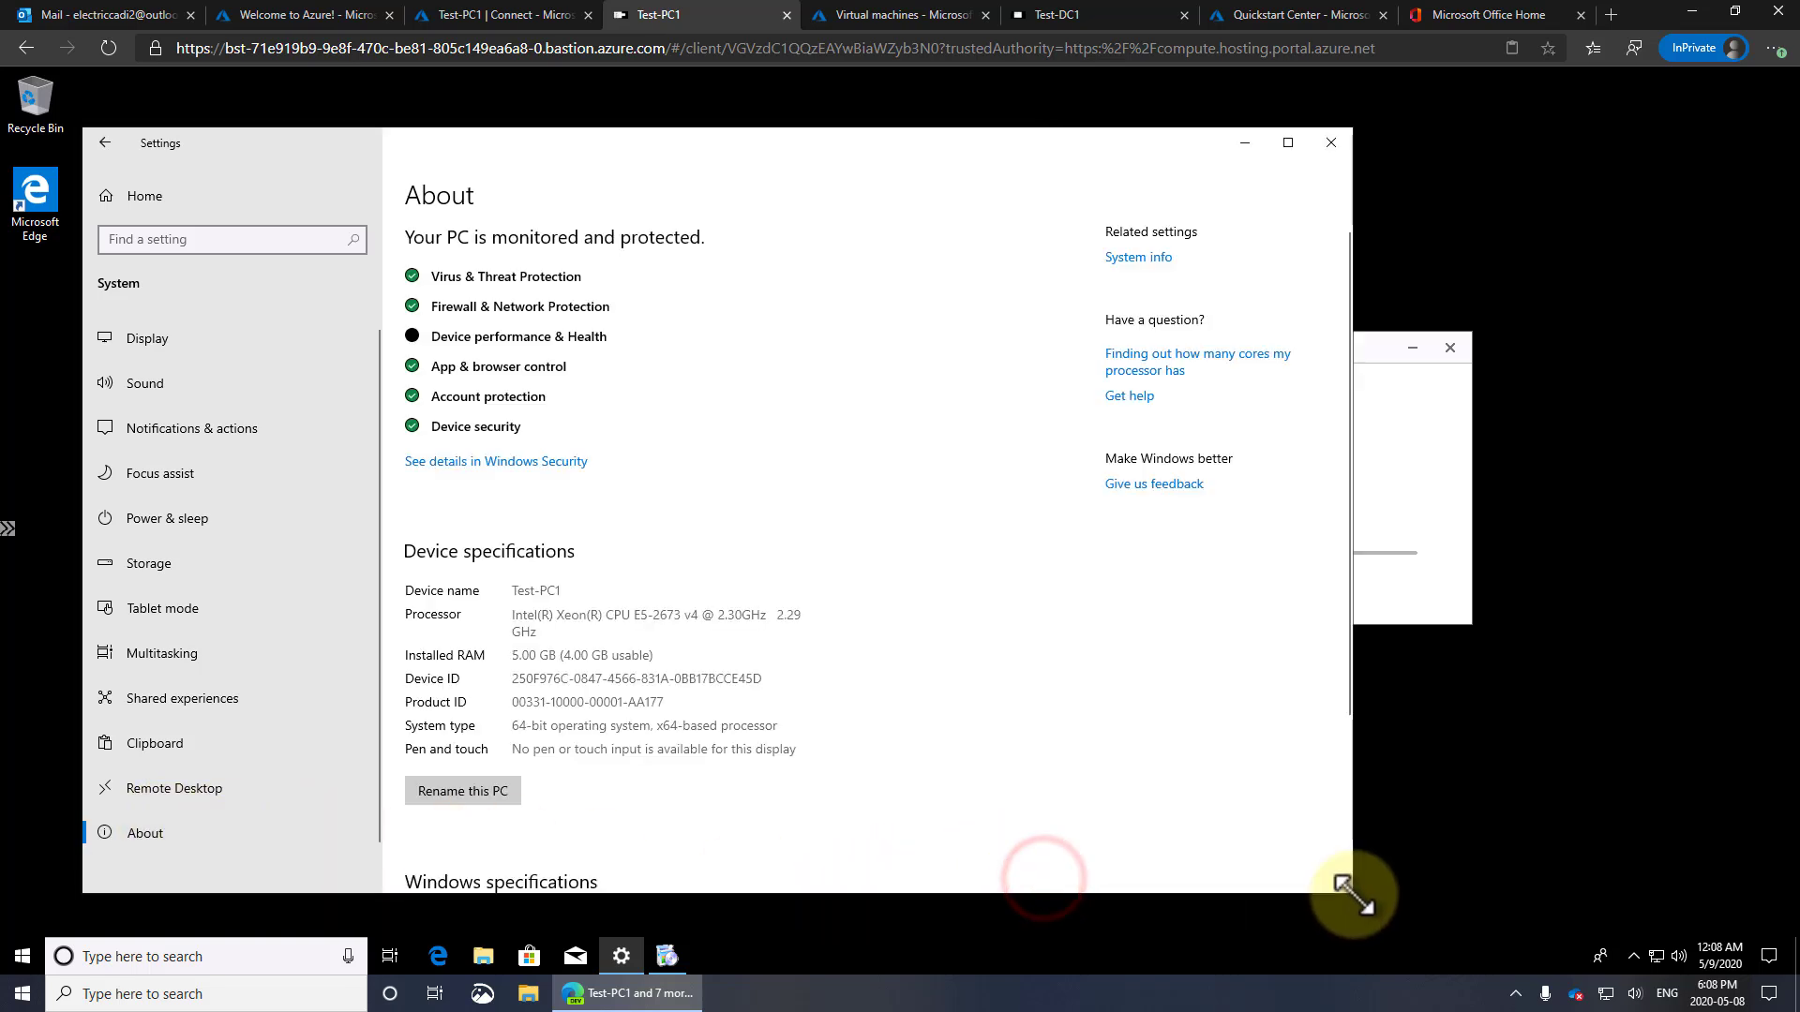
click(1140, 255)
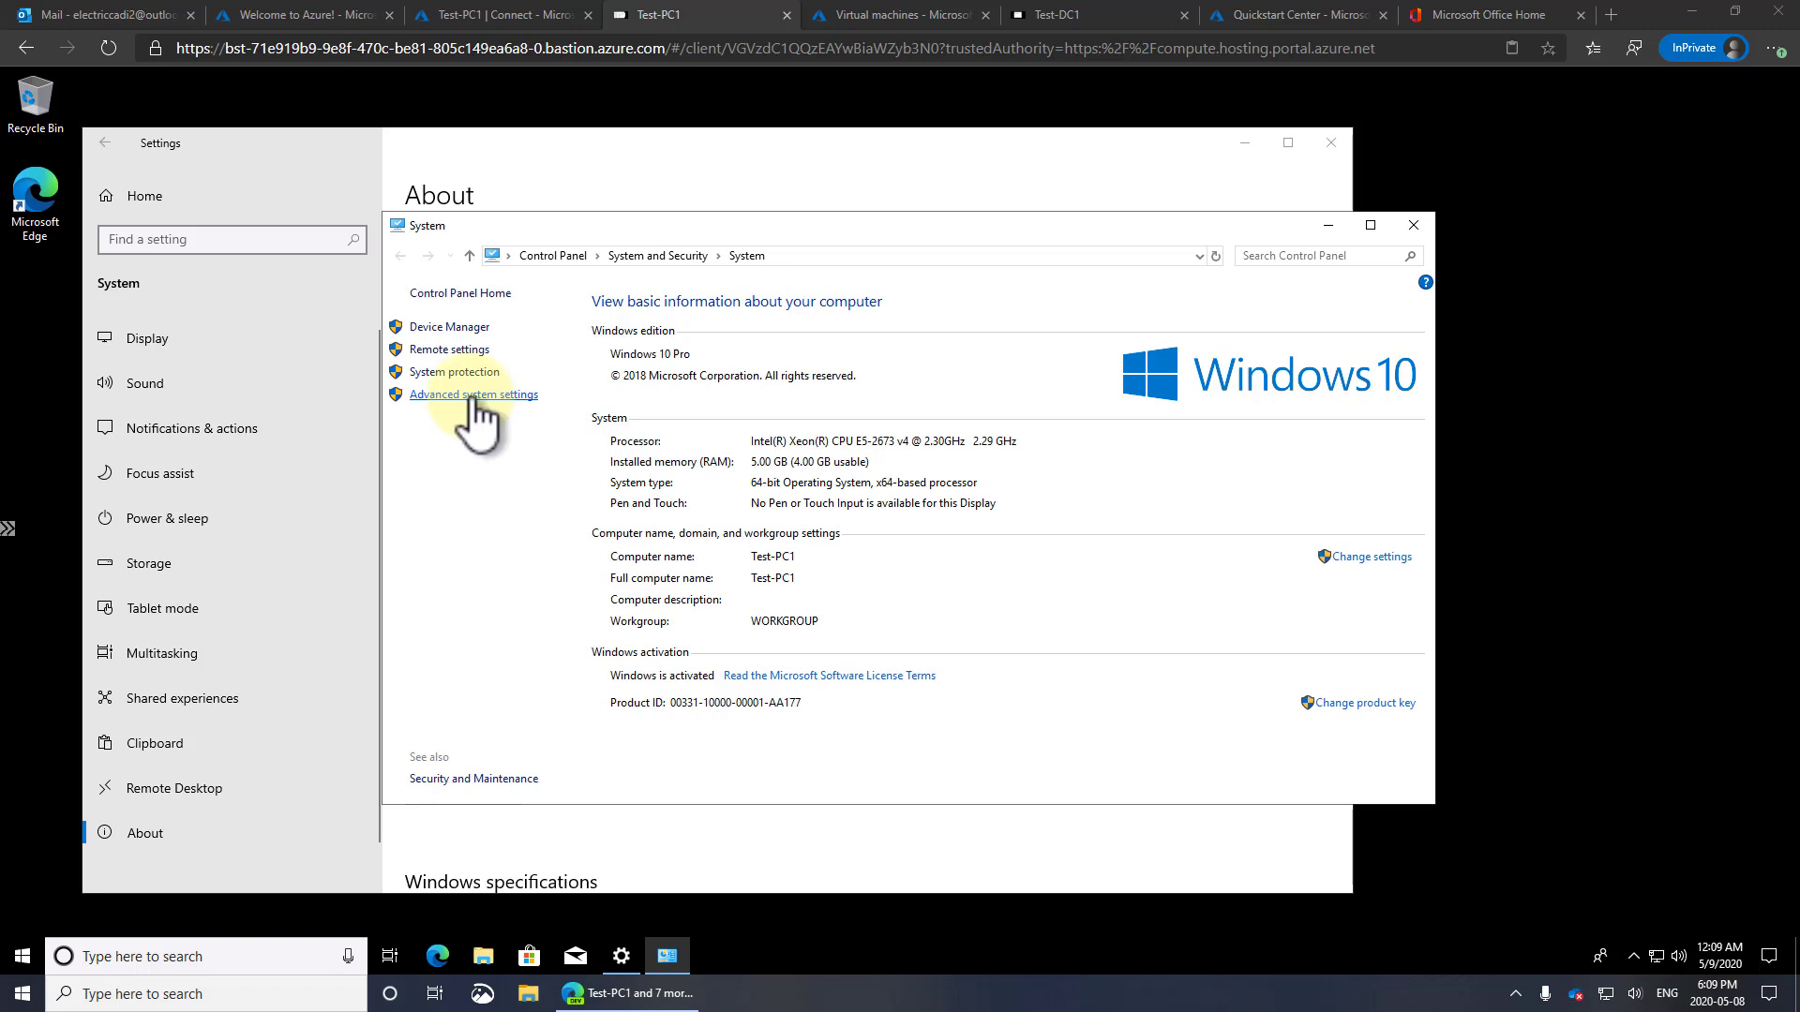
Open the Computer Name/Domain Changes dialog from System Properties' Computer Name tab
click(460, 354)
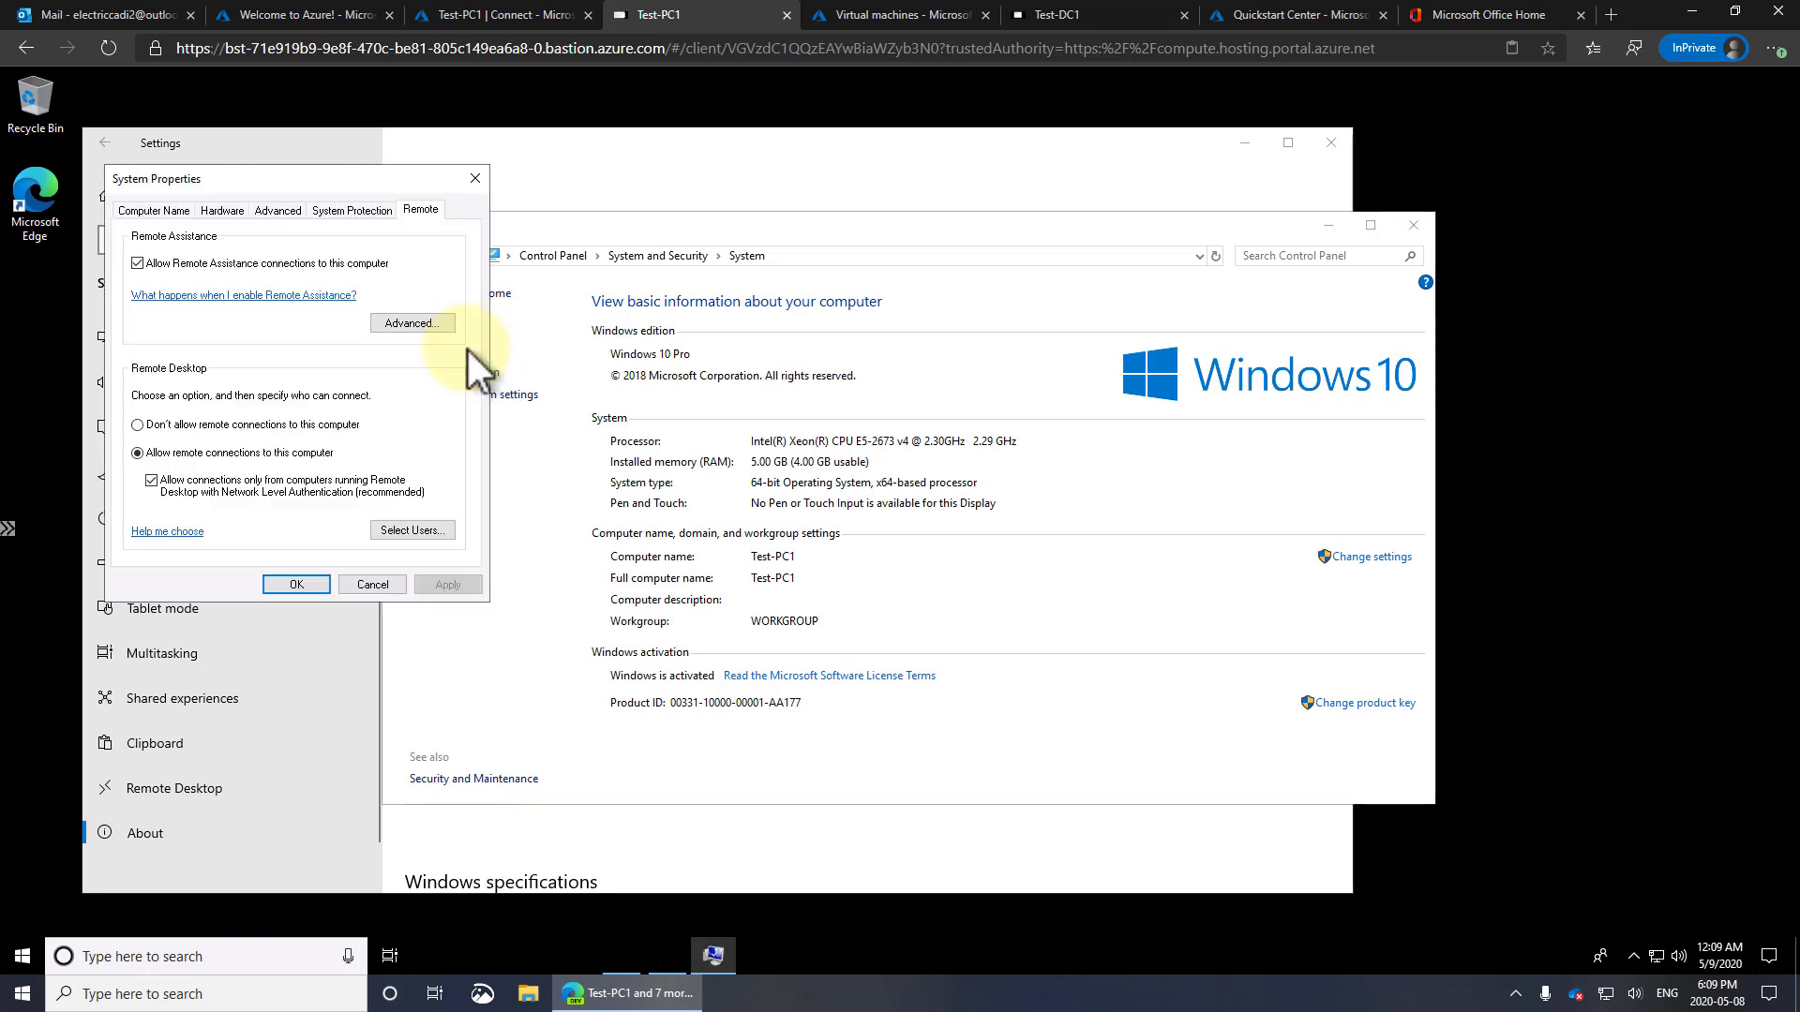
click(171, 210)
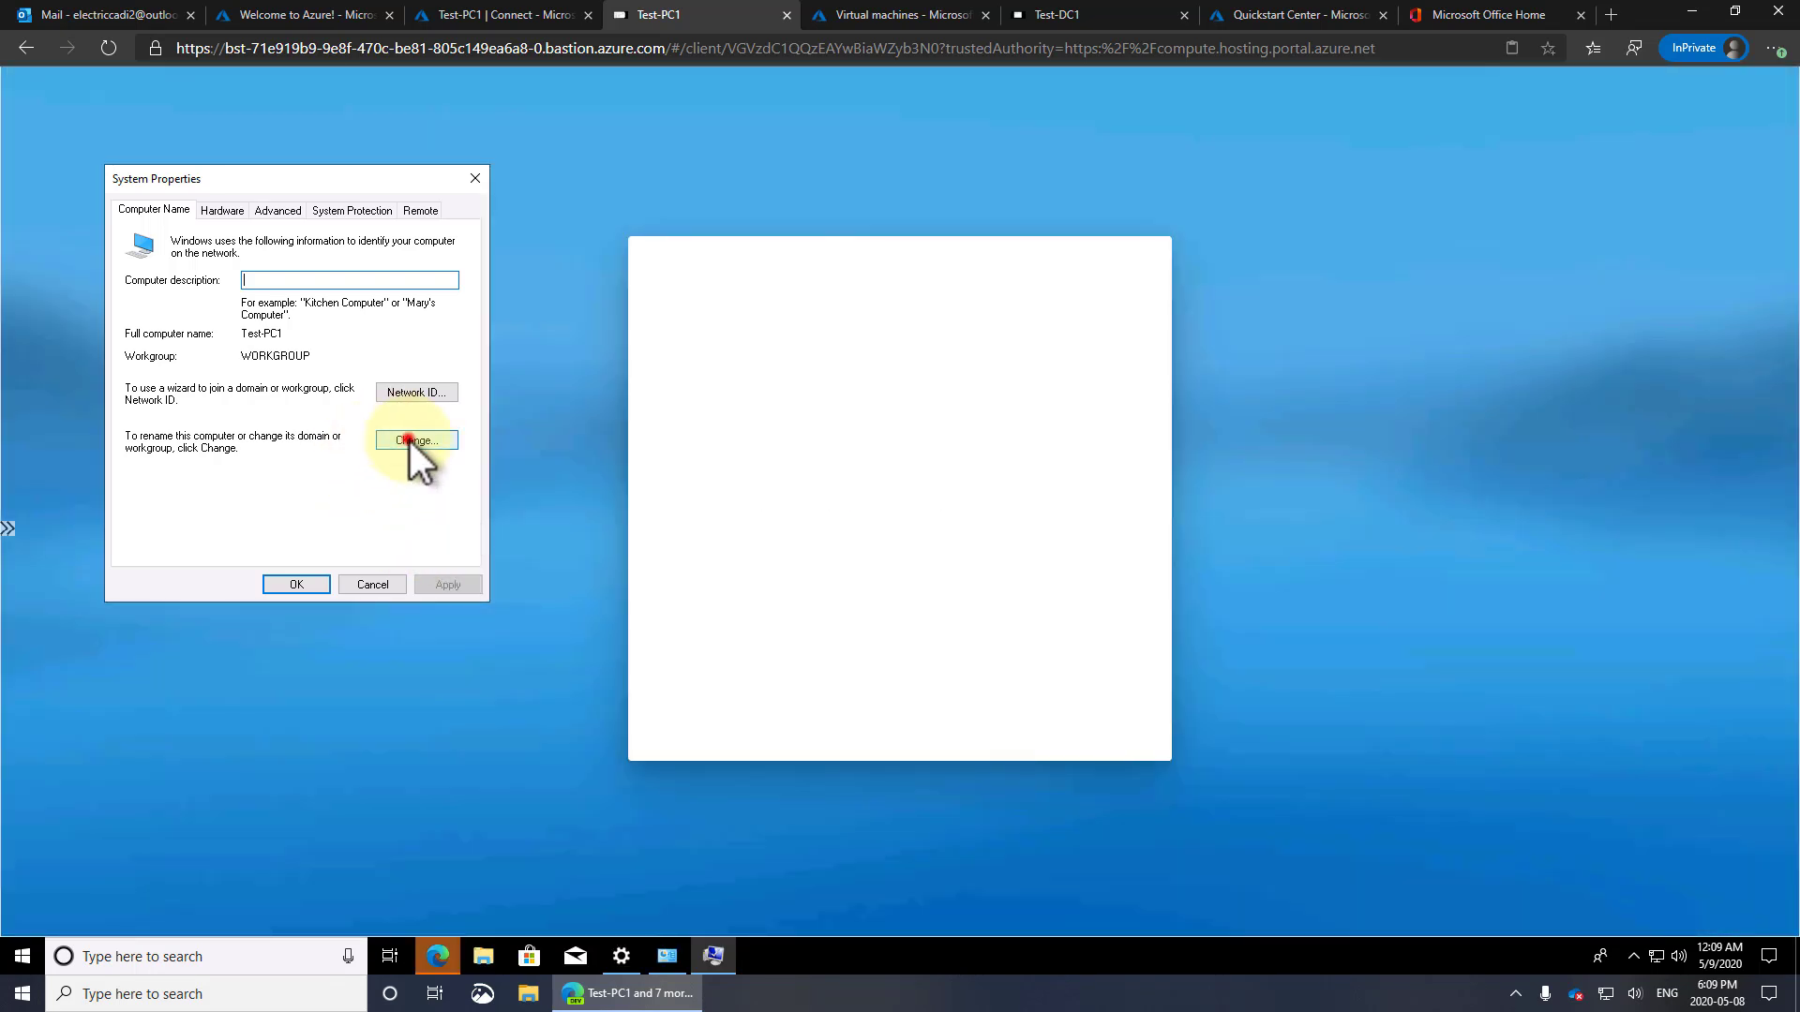
click(405, 440)
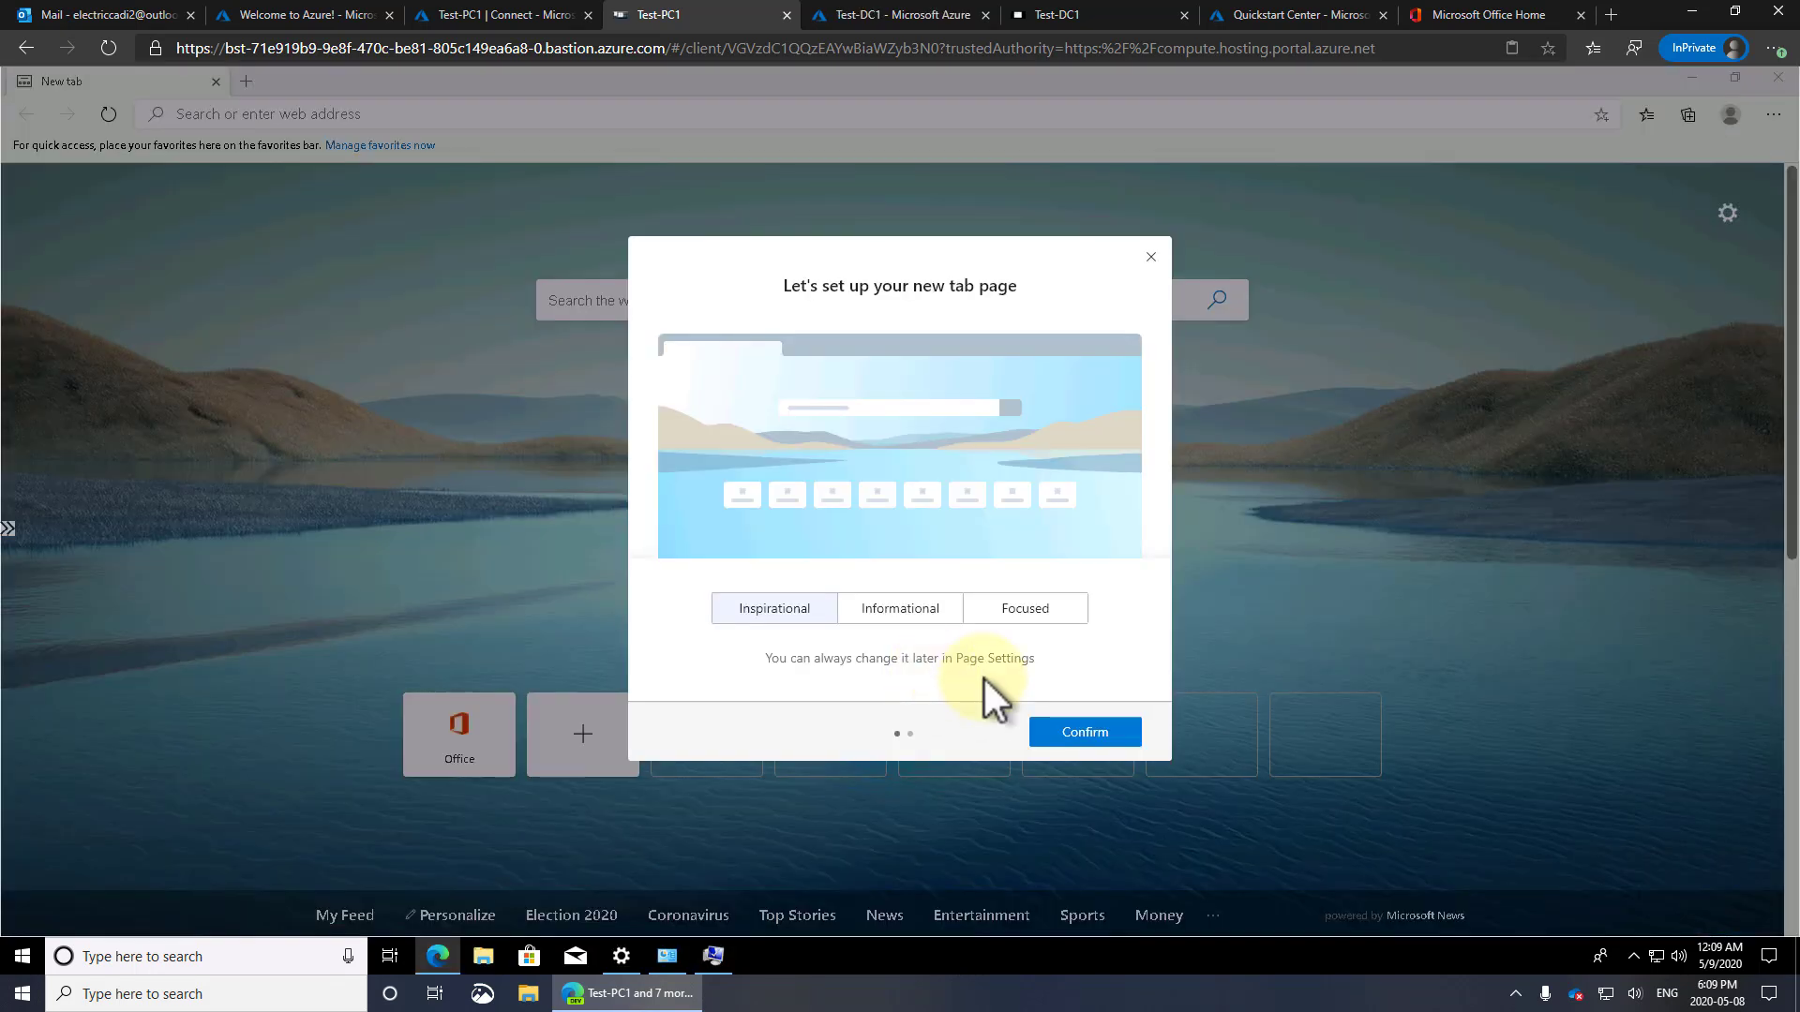
Dismiss Edge's first-run setup without signing in and close the Edge window
click(1103, 735)
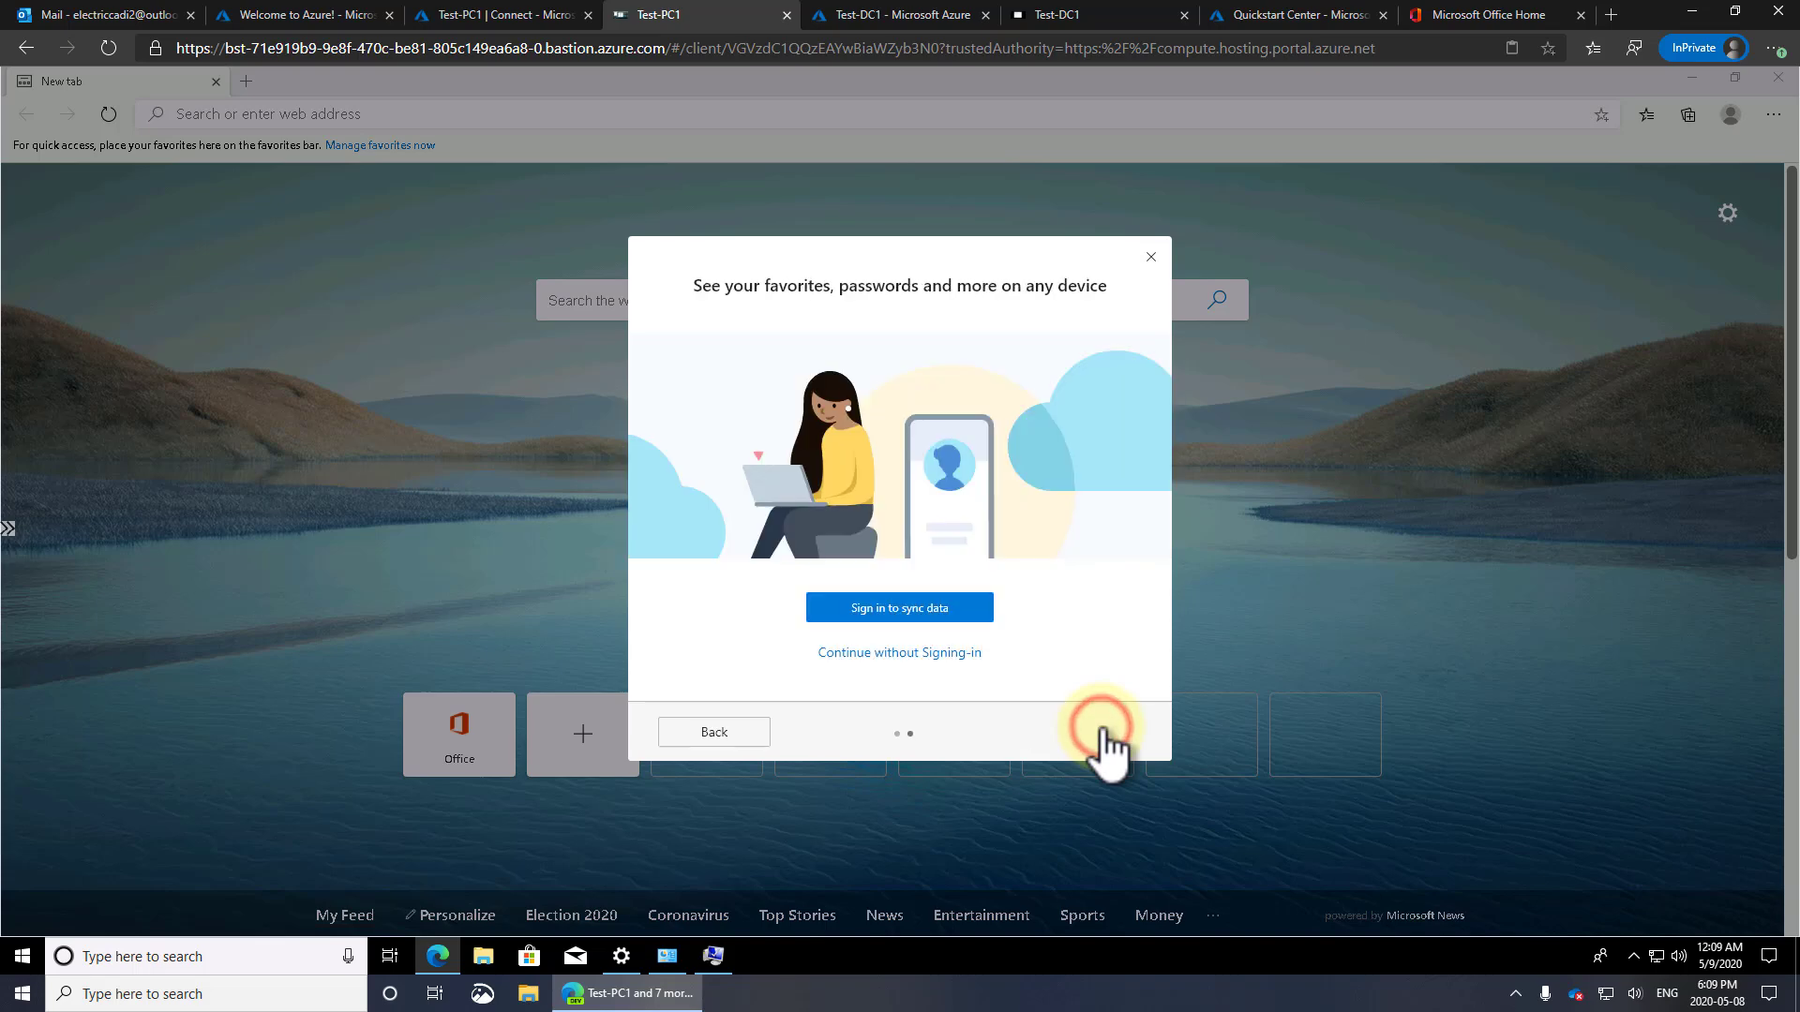
click(874, 653)
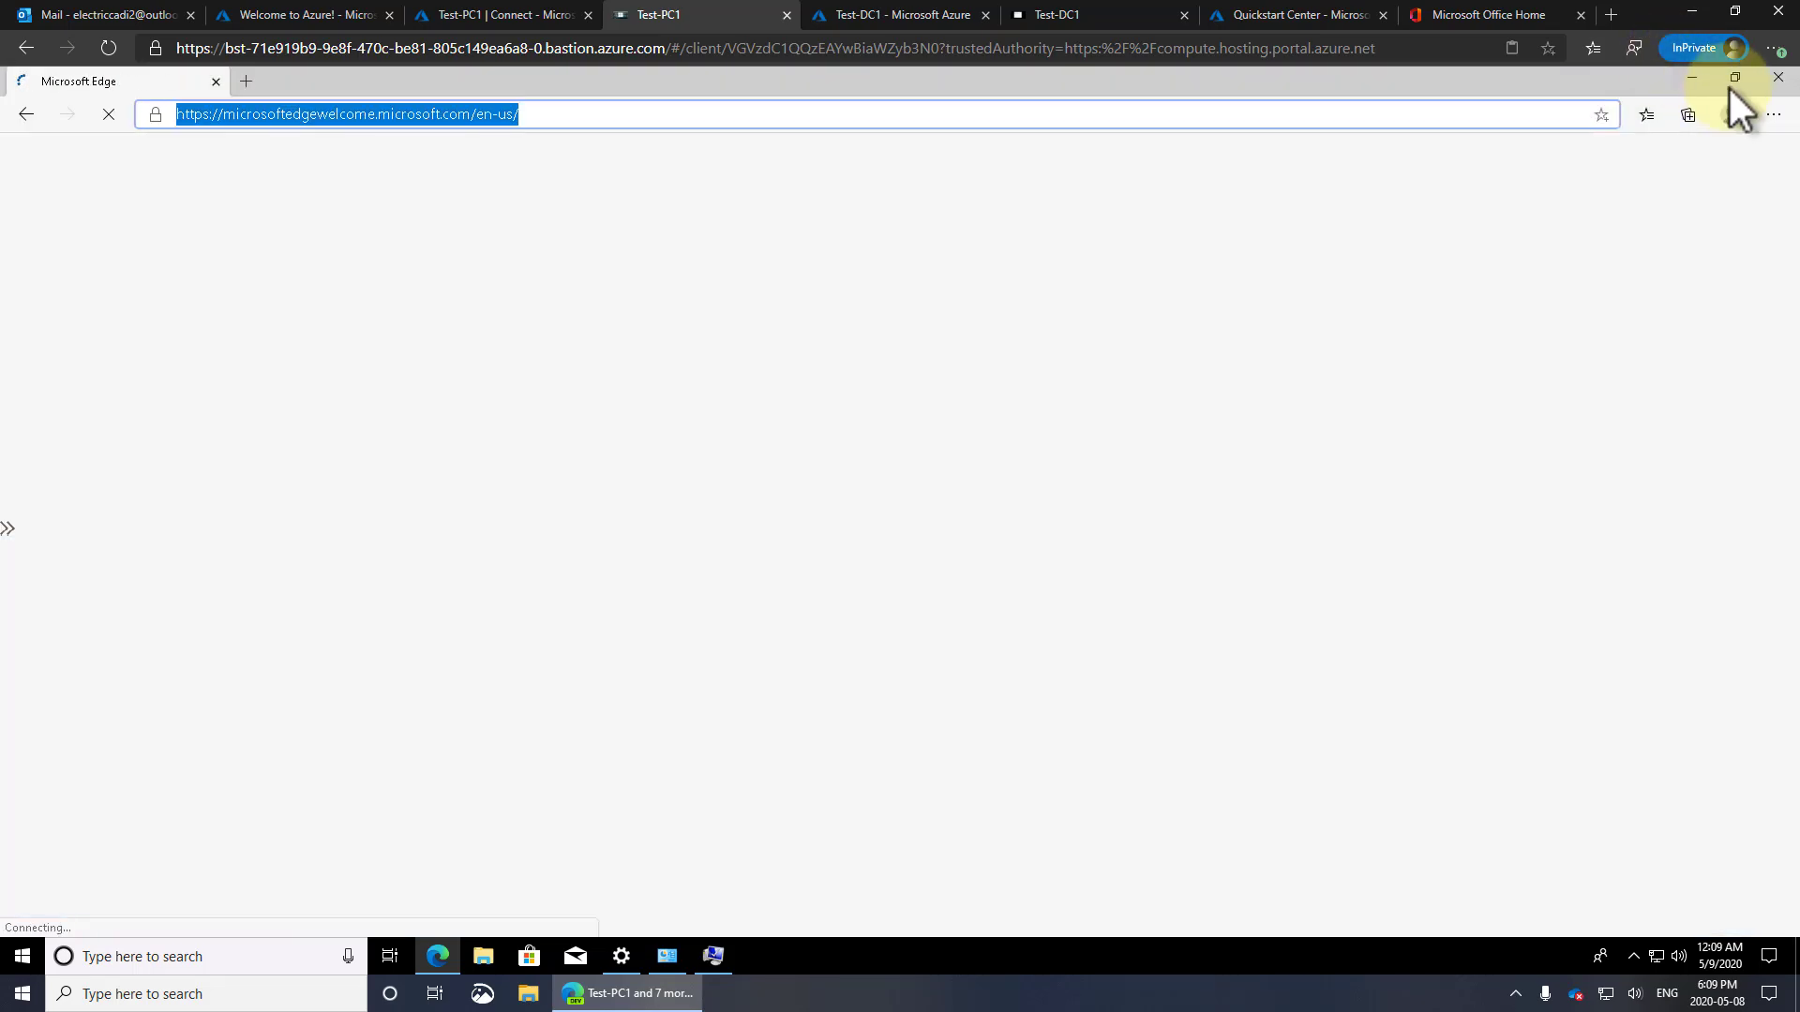
click(1778, 77)
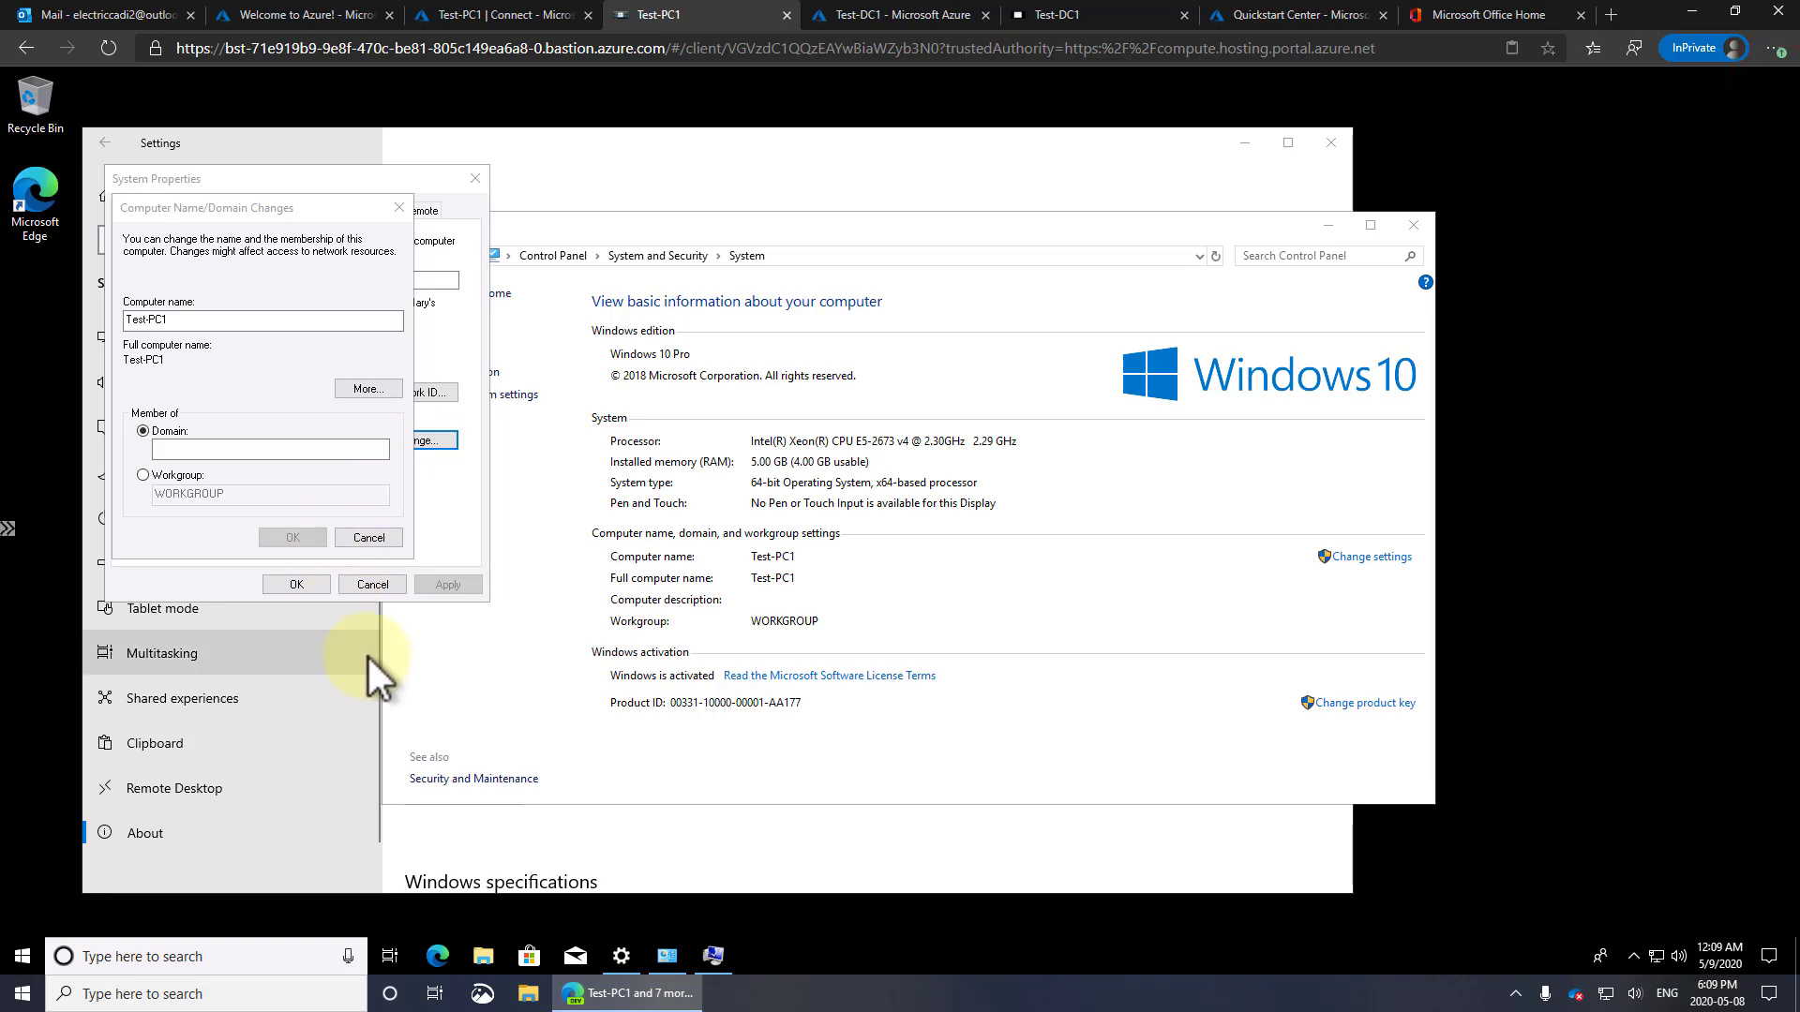
Join Test-PC1 to corp.electriccadi.com using the domain admin credentials
click(170, 451)
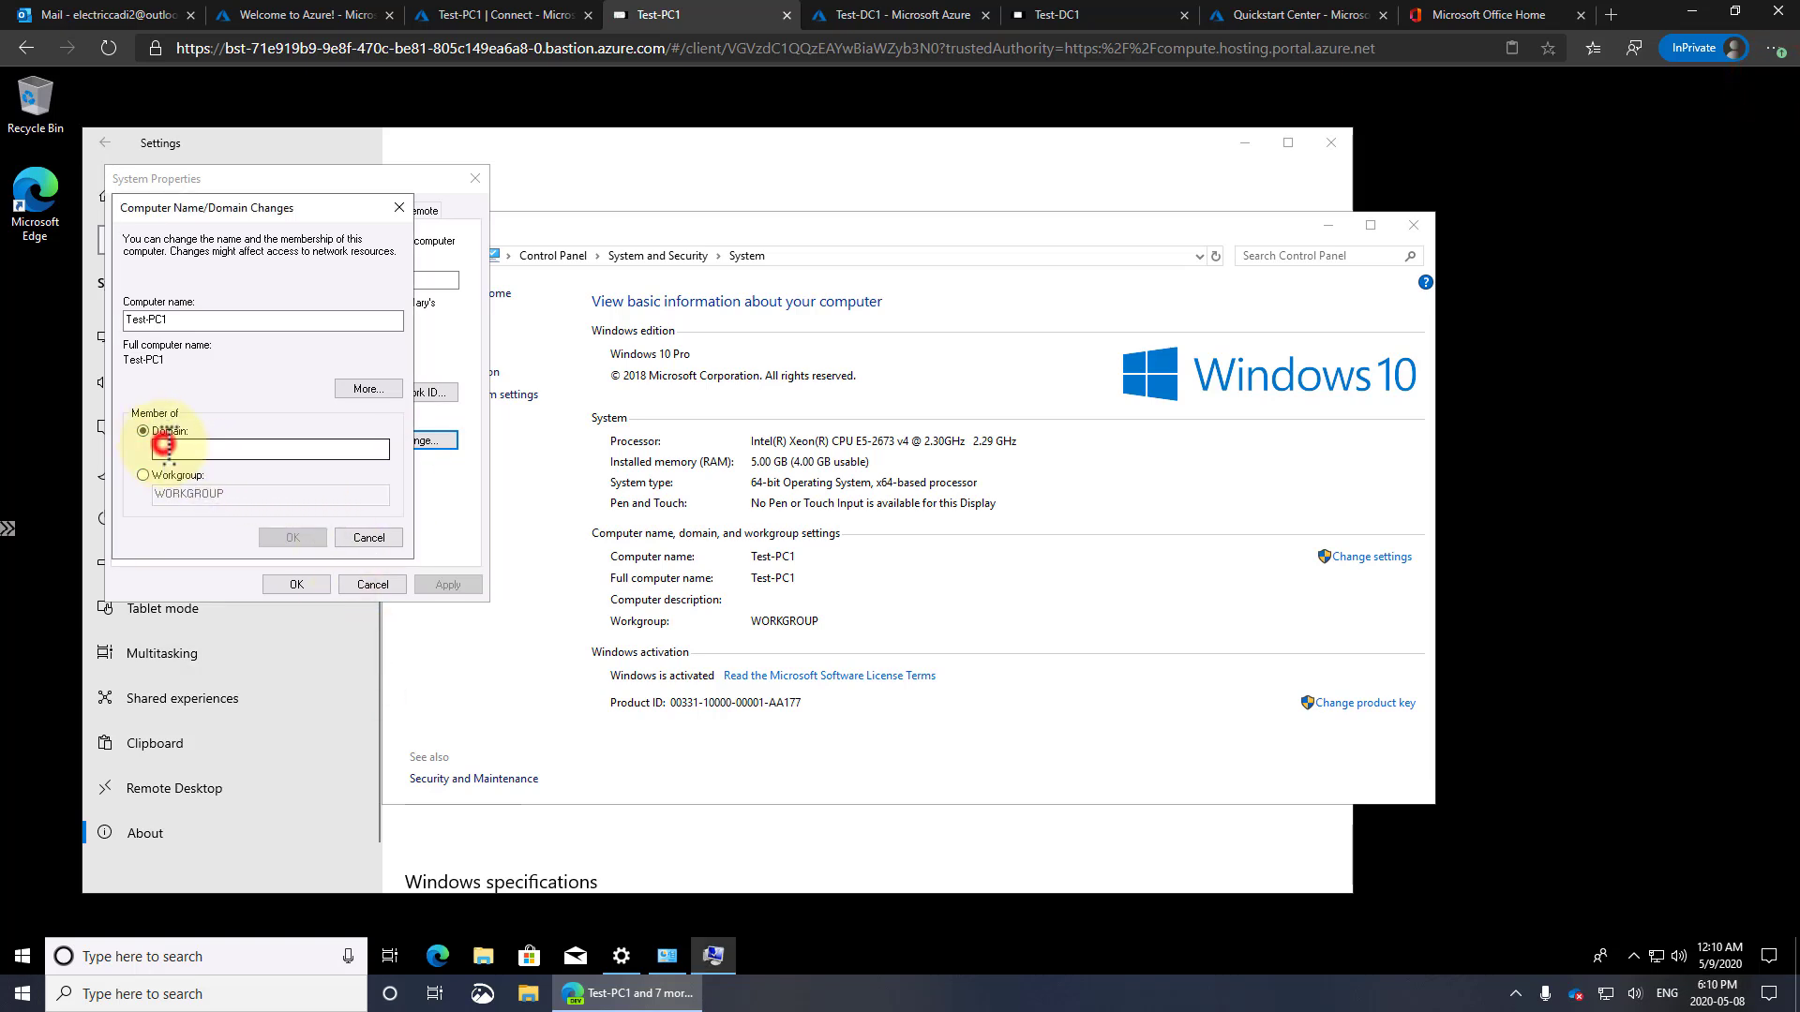
text(di.com)
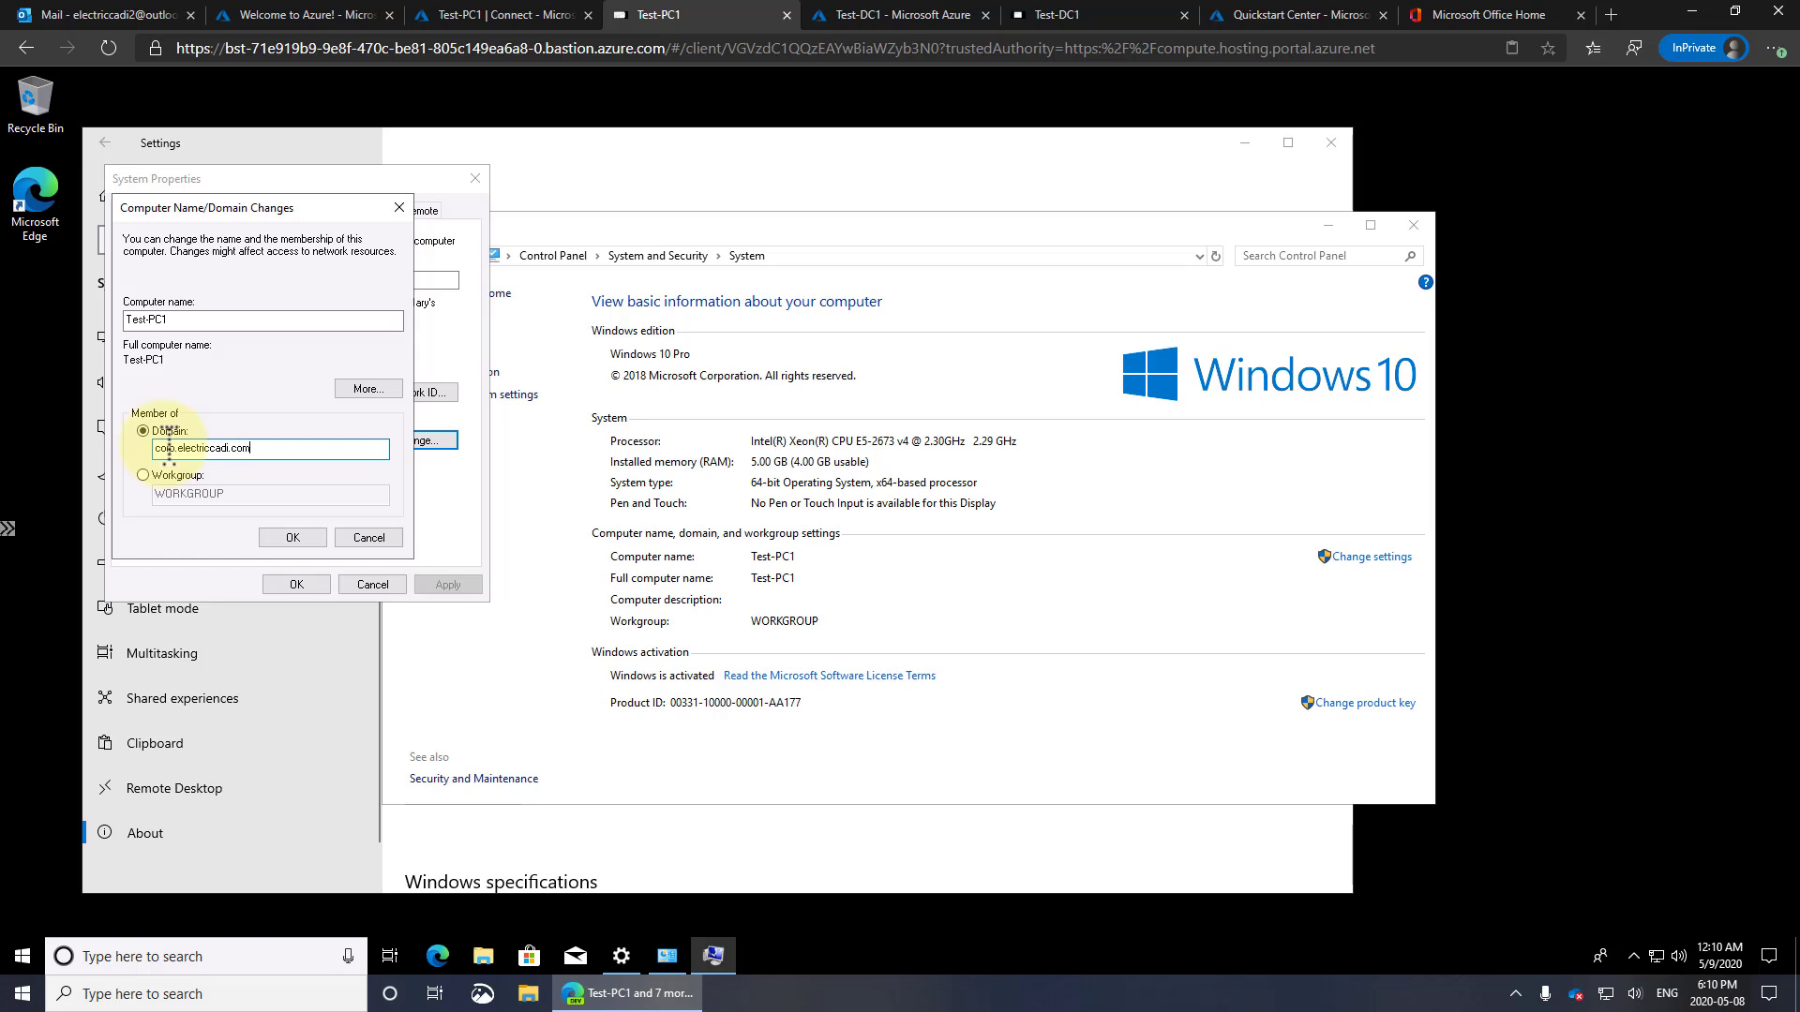
key(Return)
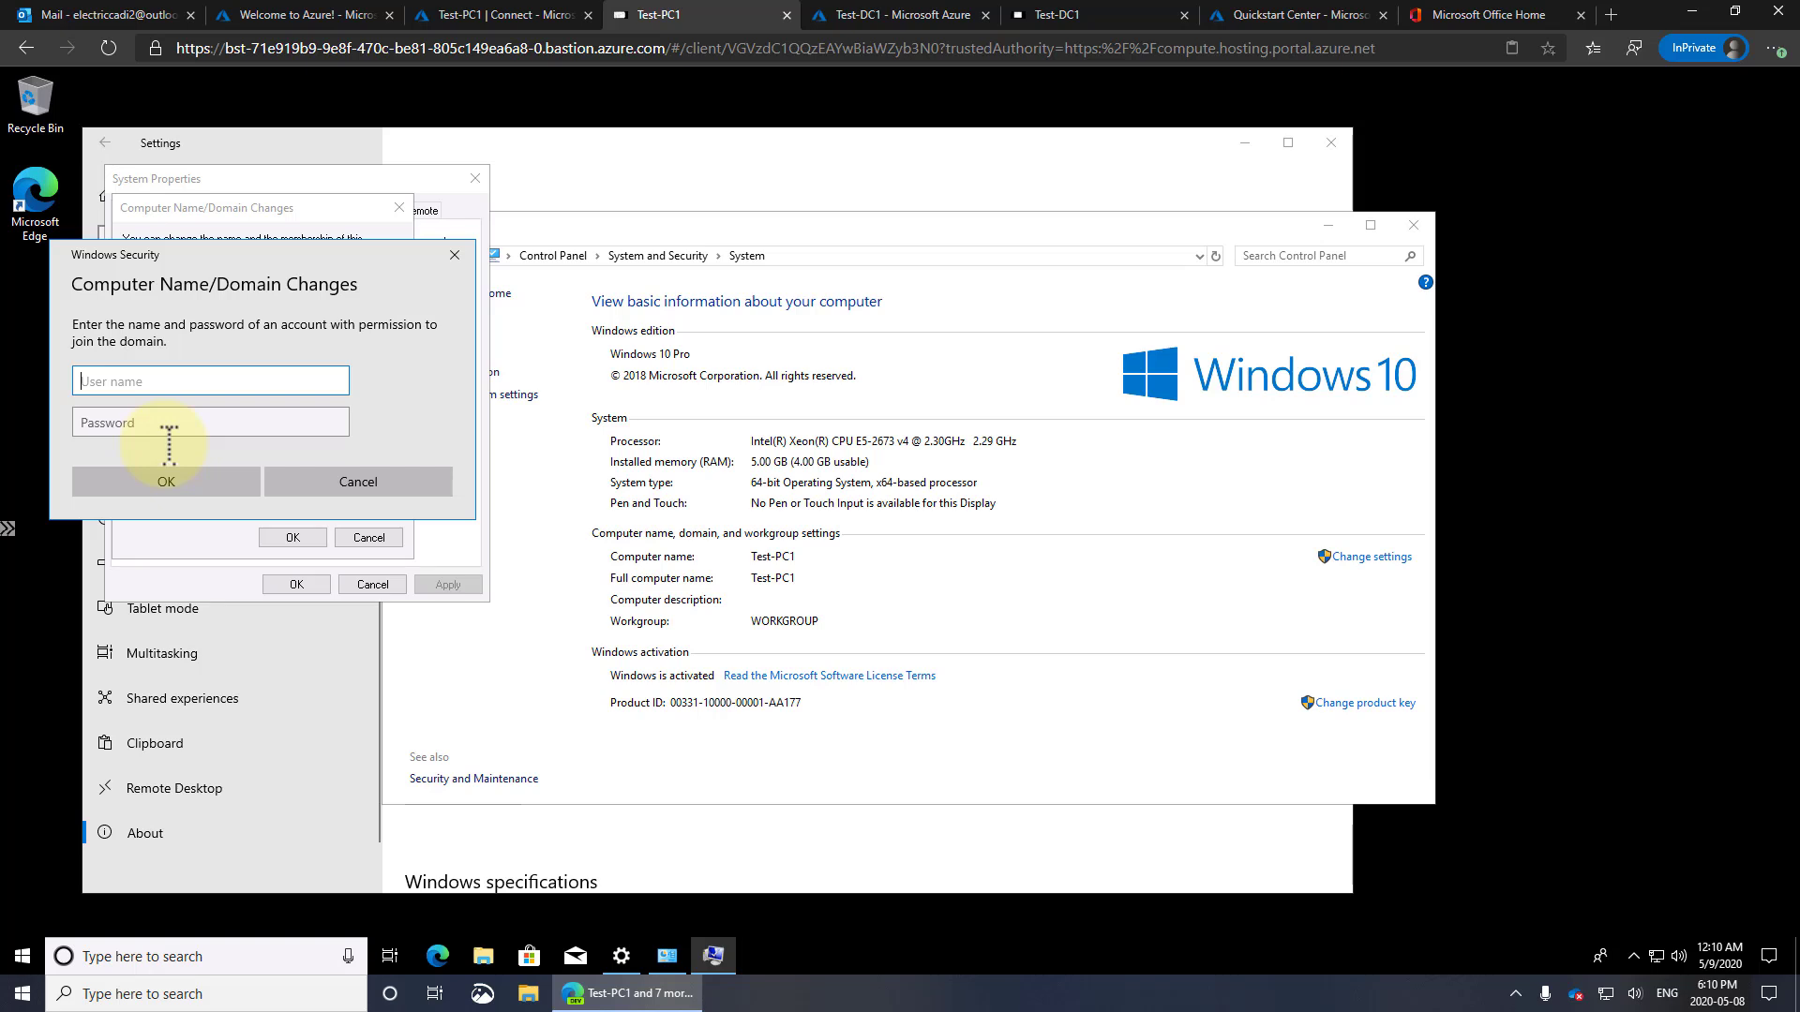
text(testadmin)
key(Tab)
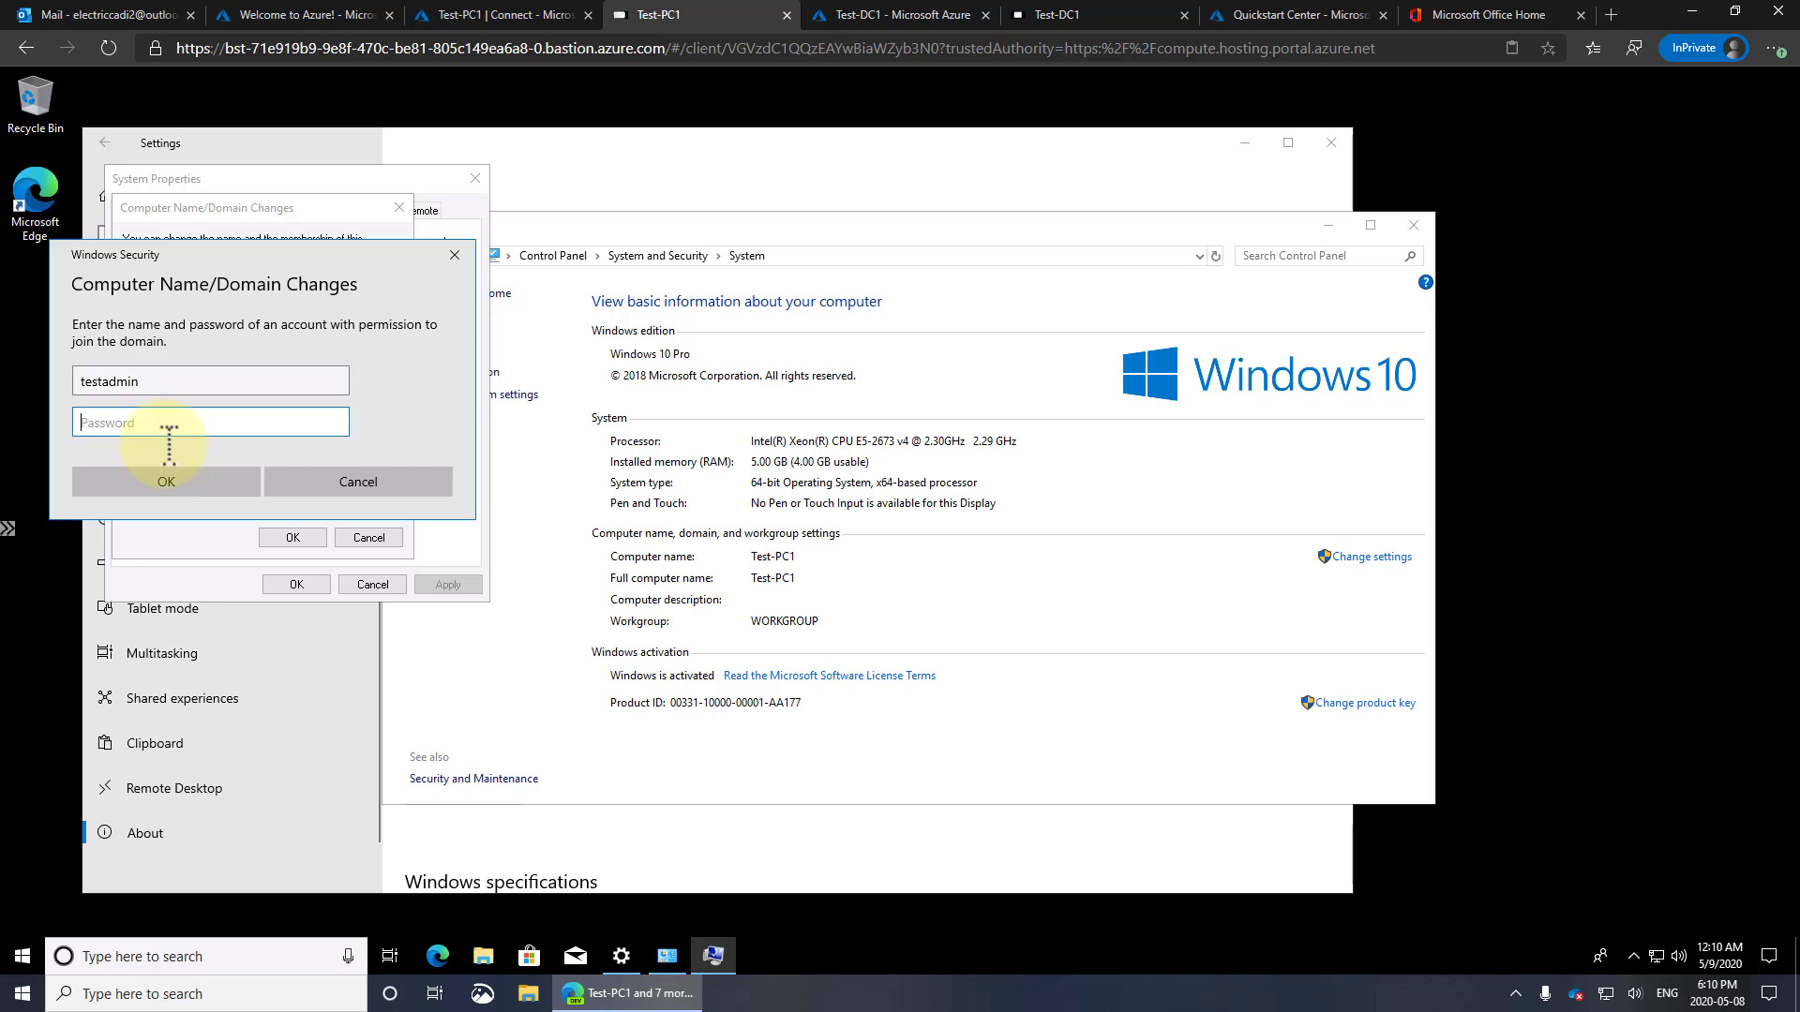
text(••••••••••)
key(Return)
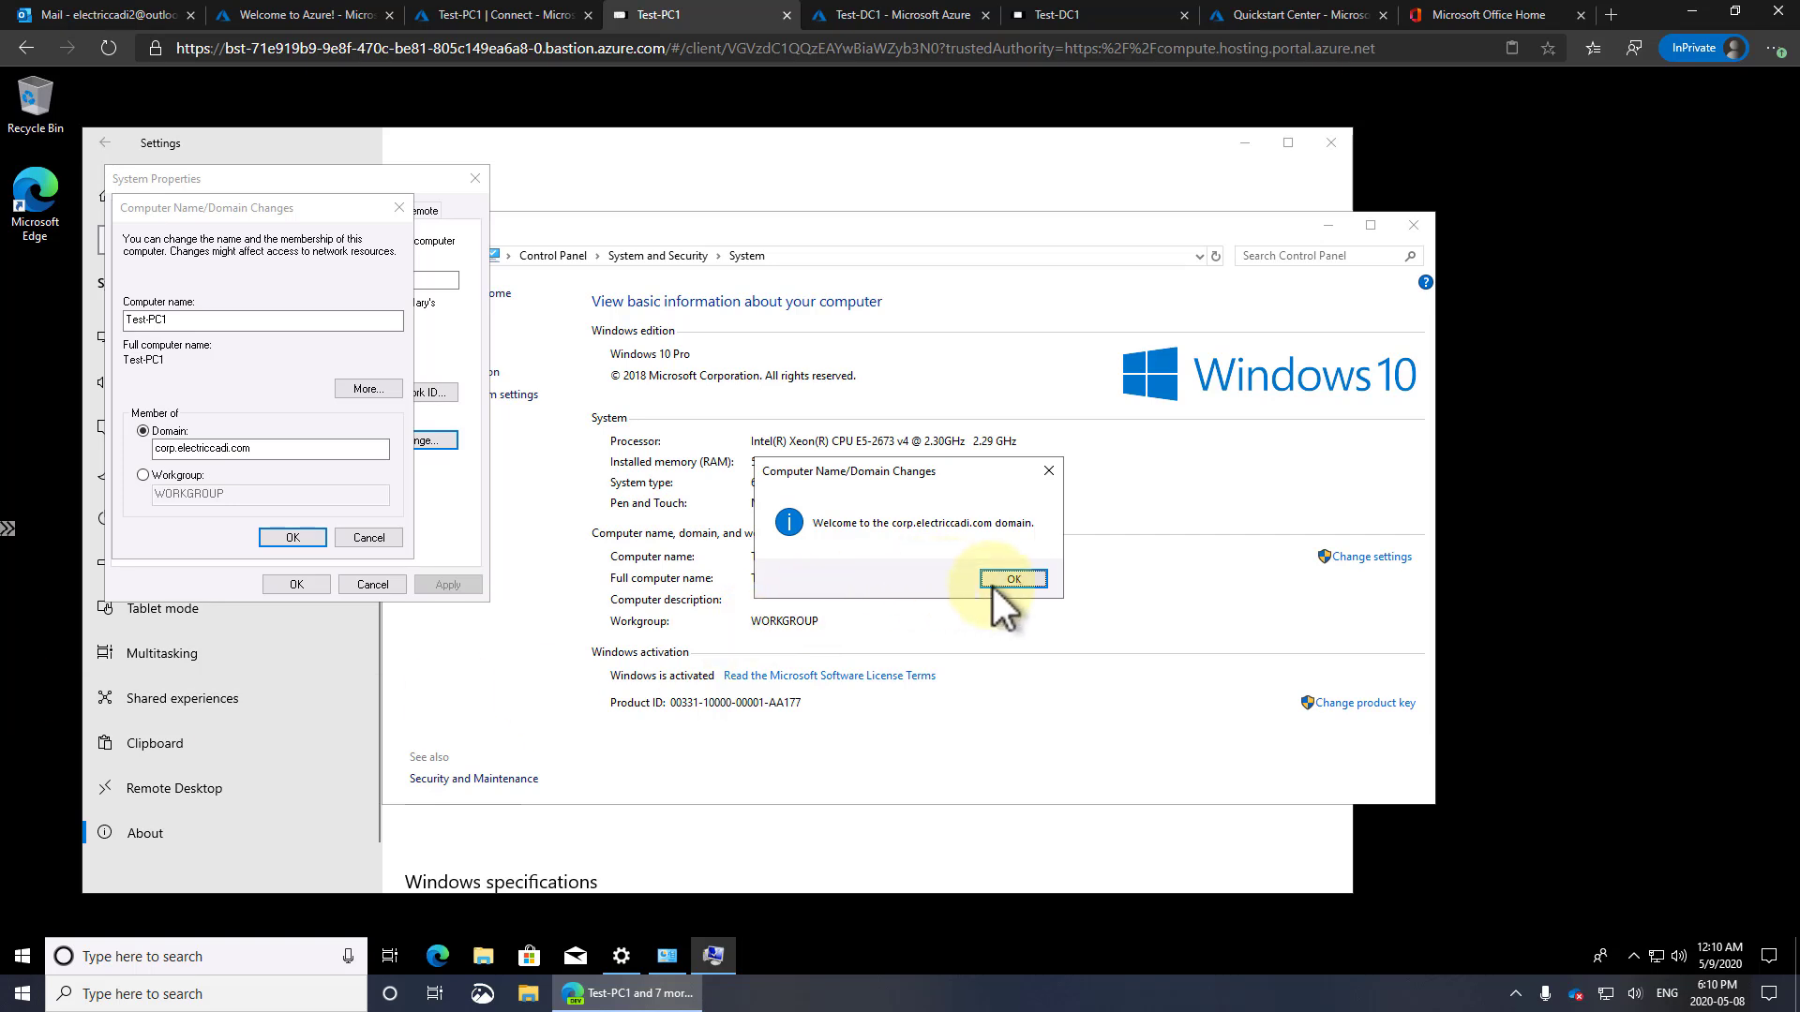
Acknowledge the domain welcome and restart notices, close System Properties, and choose Restart Later
click(1026, 579)
click(292, 537)
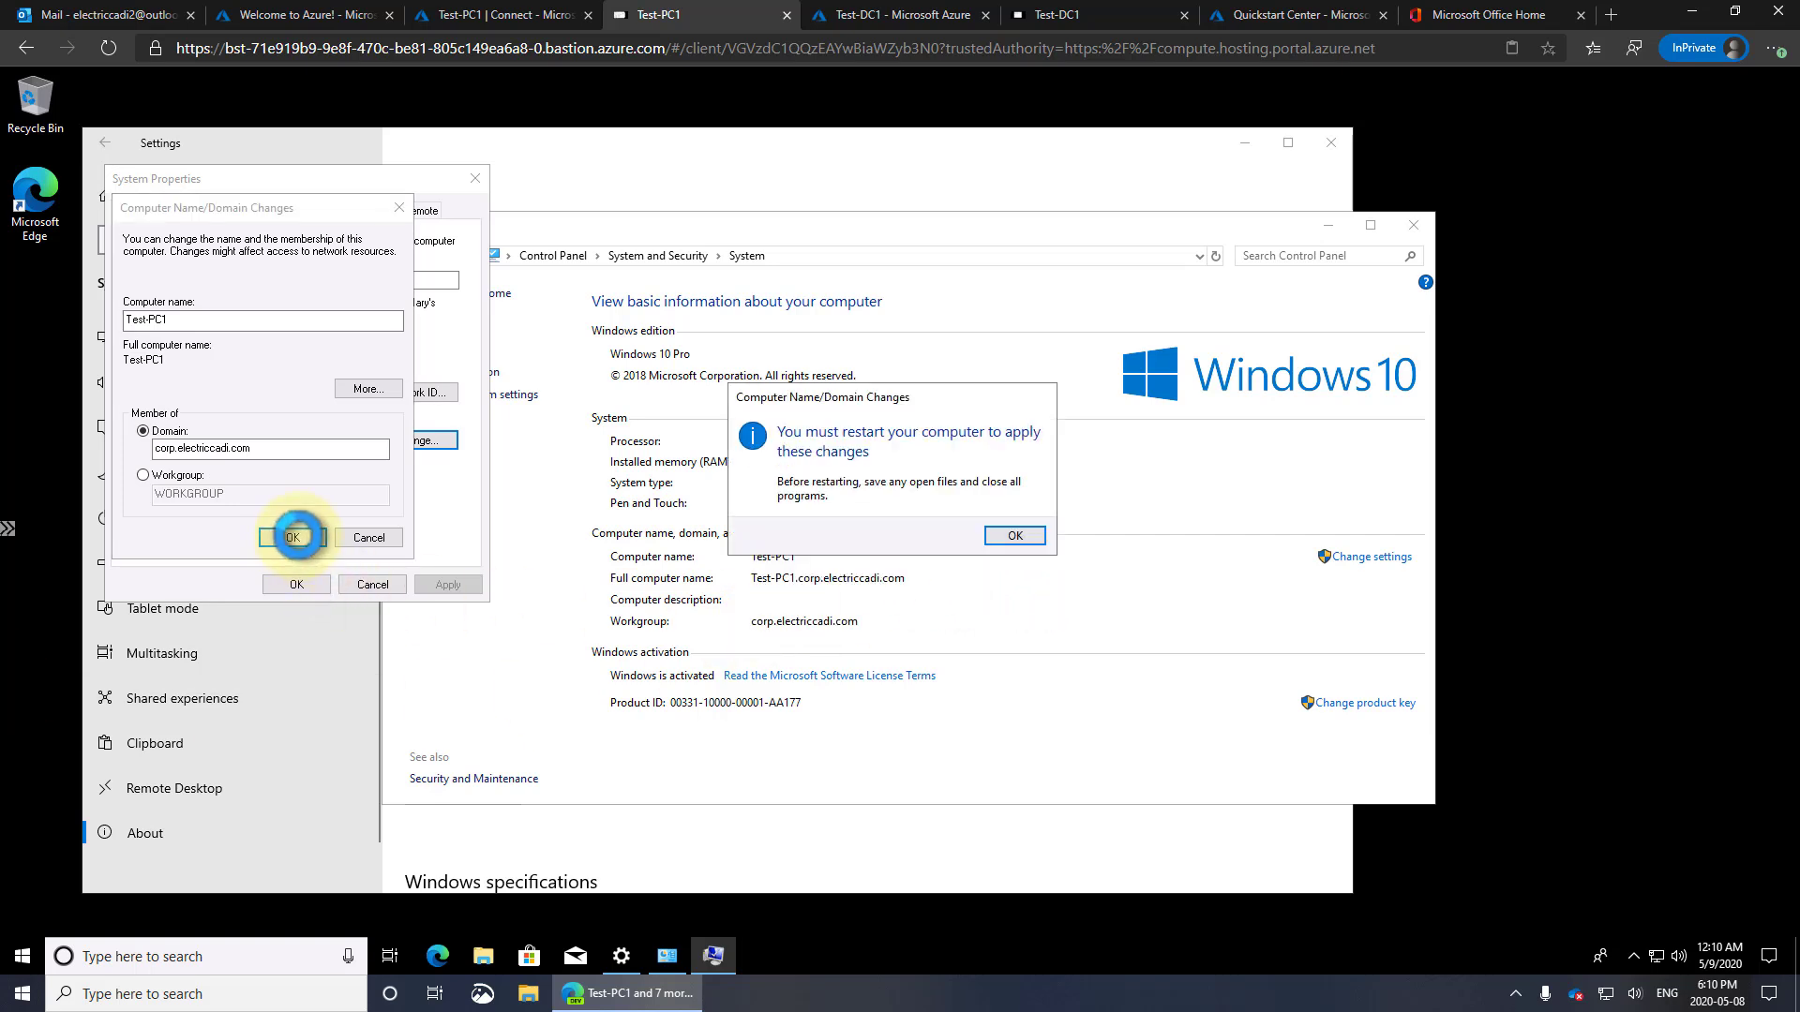
click(1010, 539)
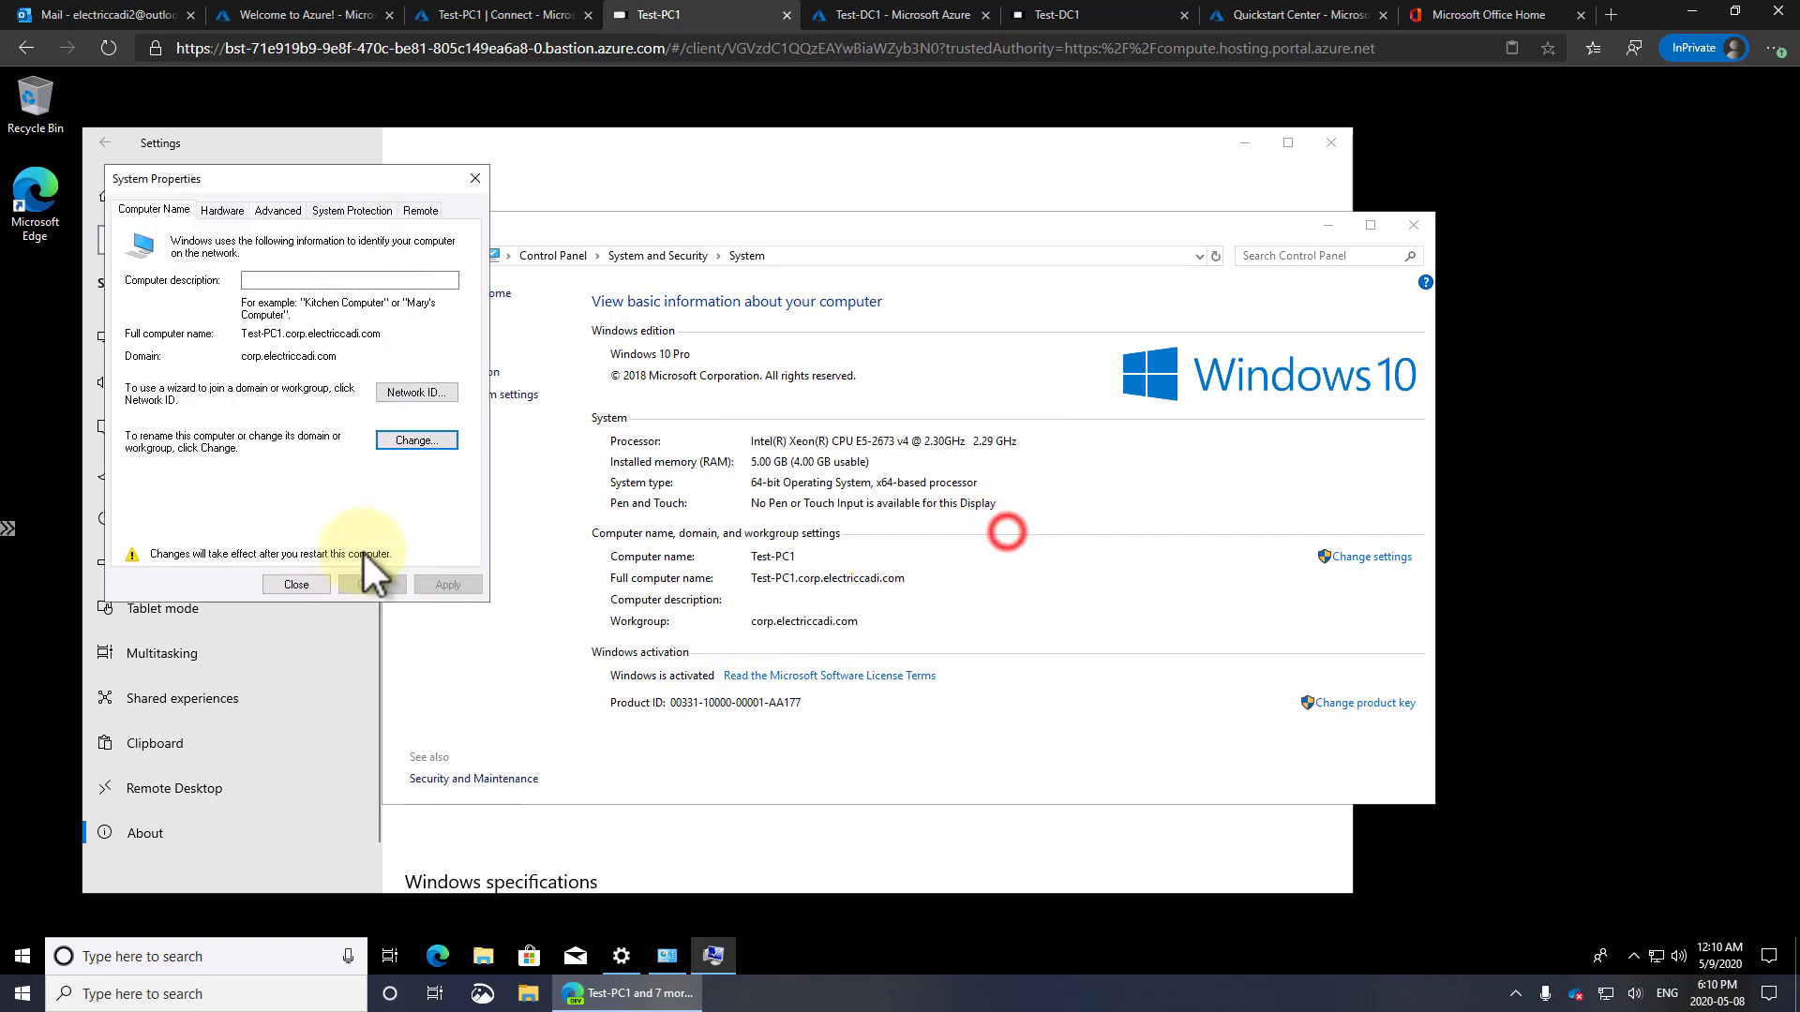
click(304, 582)
click(1009, 531)
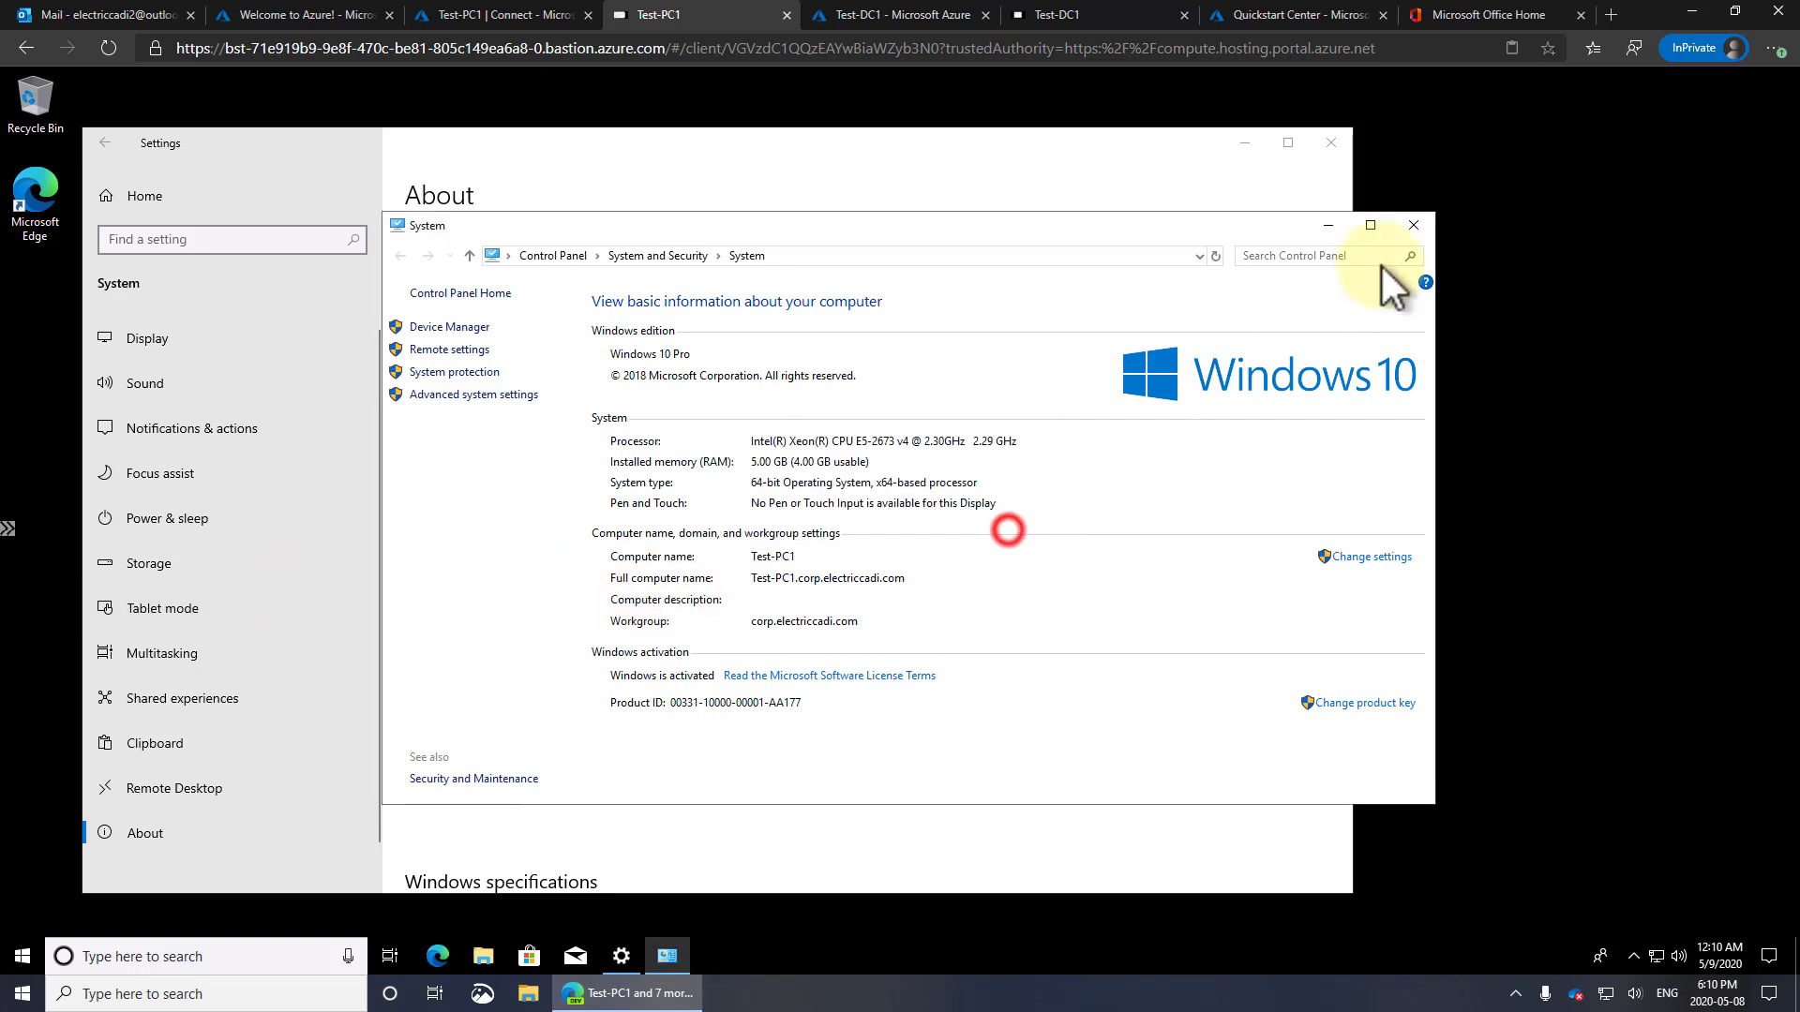
Close System information and go to Update & Security in Settings
click(1412, 226)
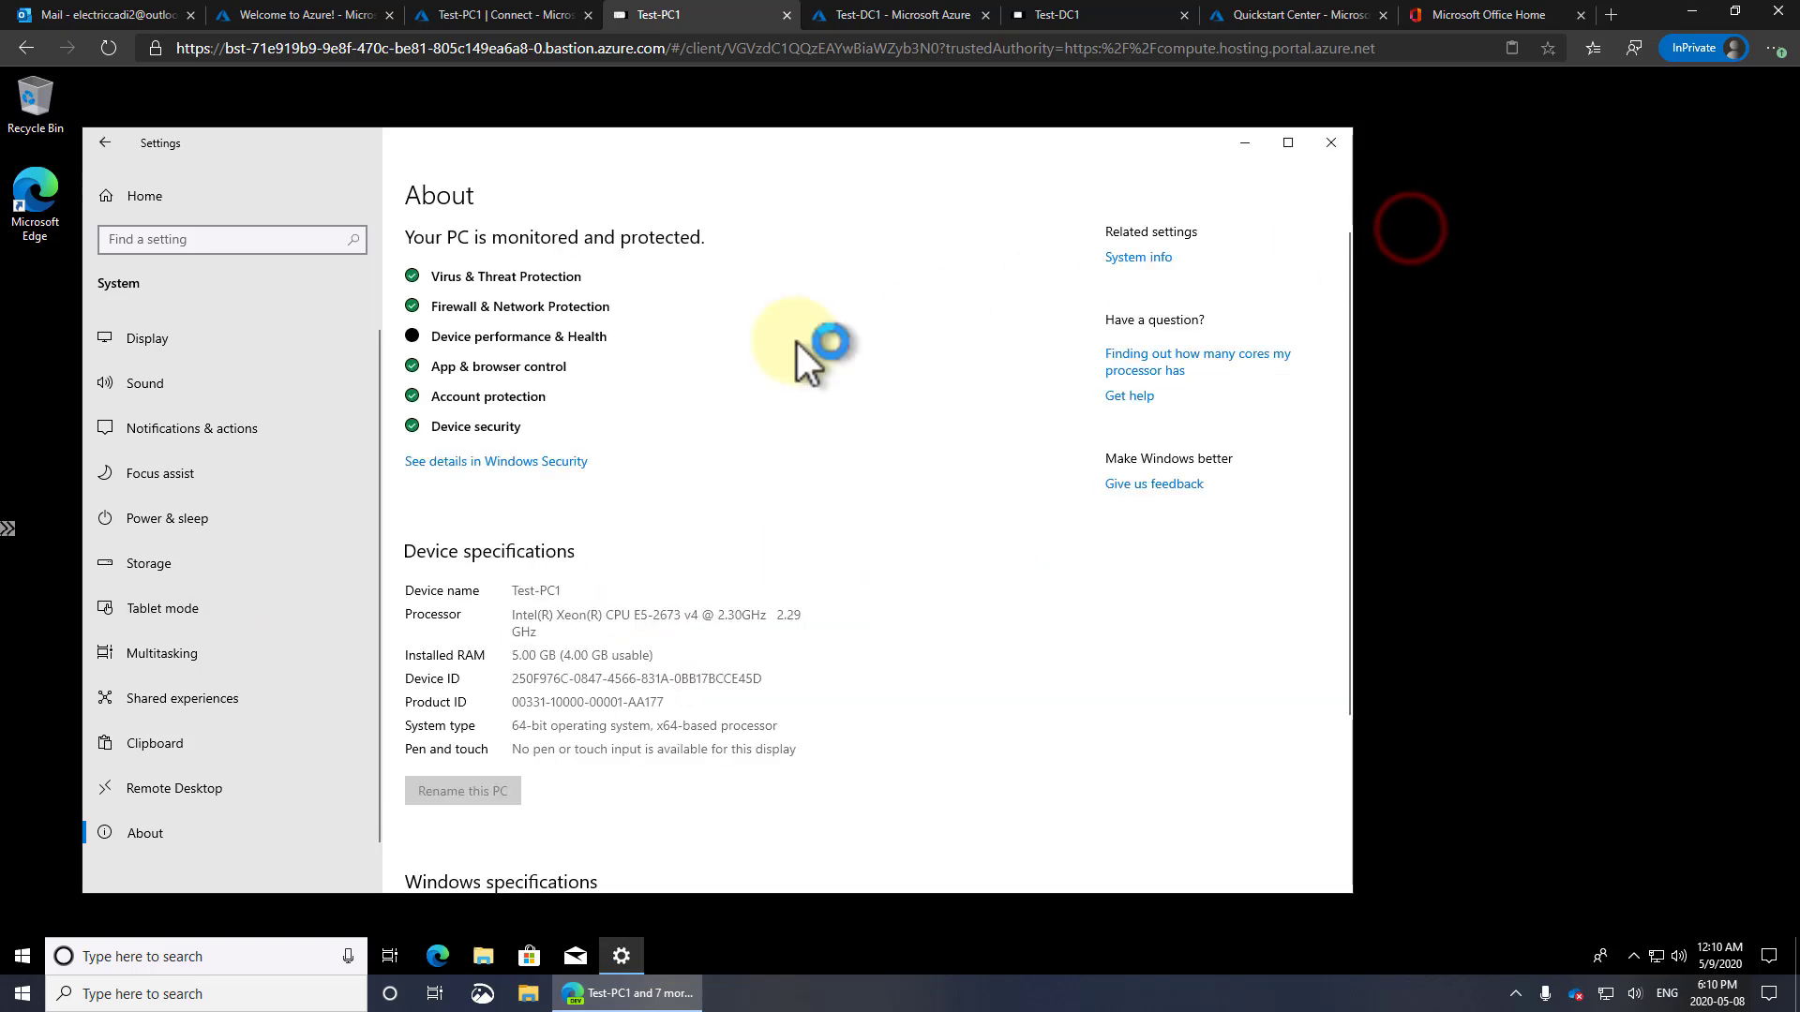
click(133, 200)
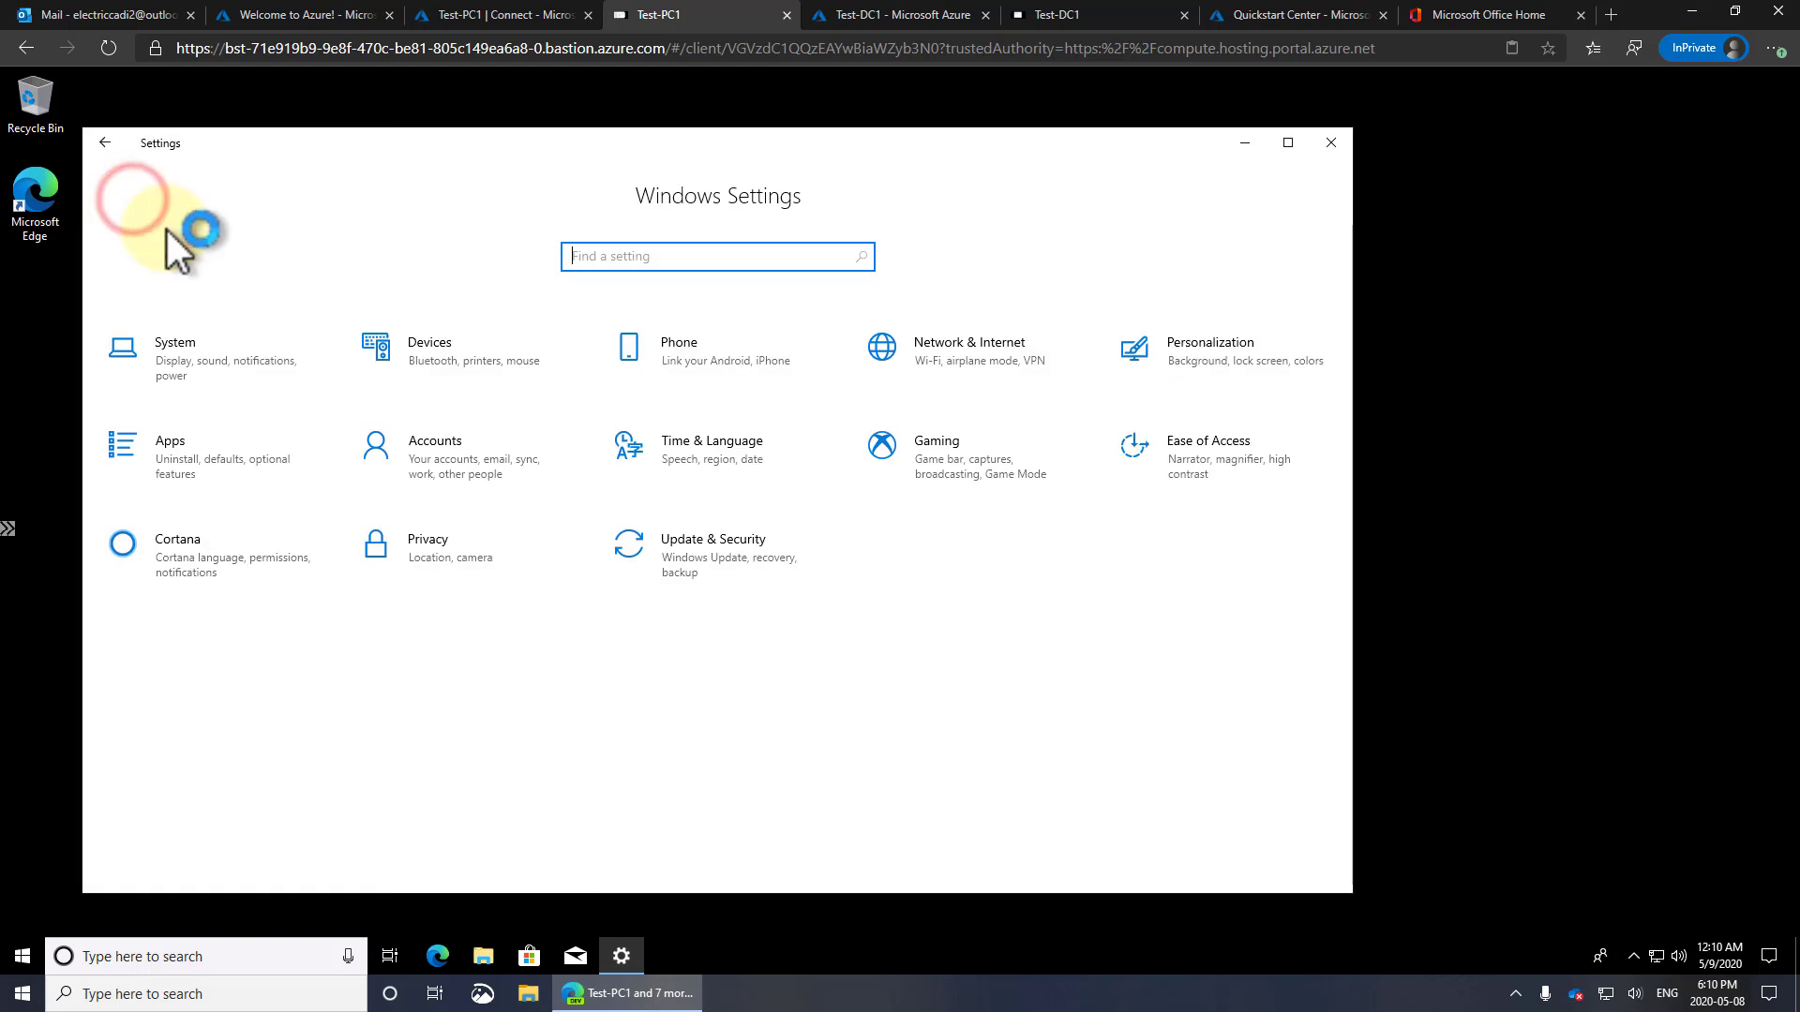
click(723, 541)
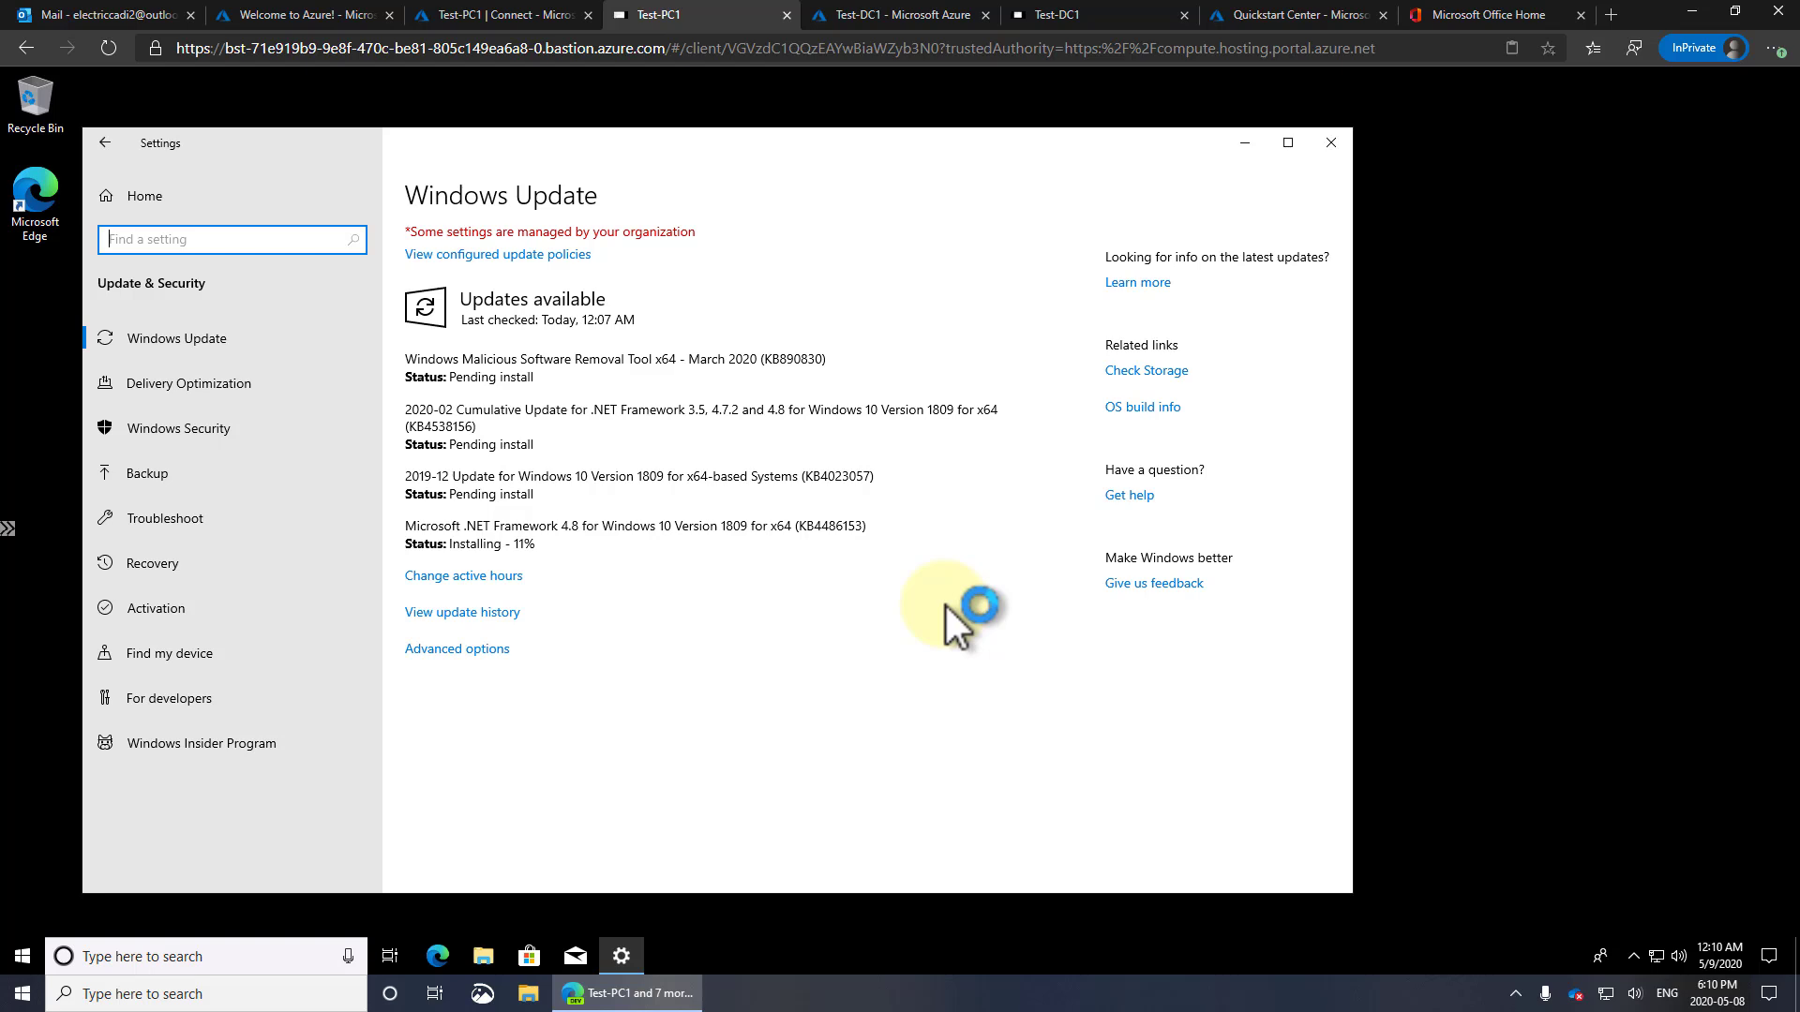
On Test-DC1, refresh the Computers container in Active Directory Users and Computers and select Test-PC1
click(1069, 17)
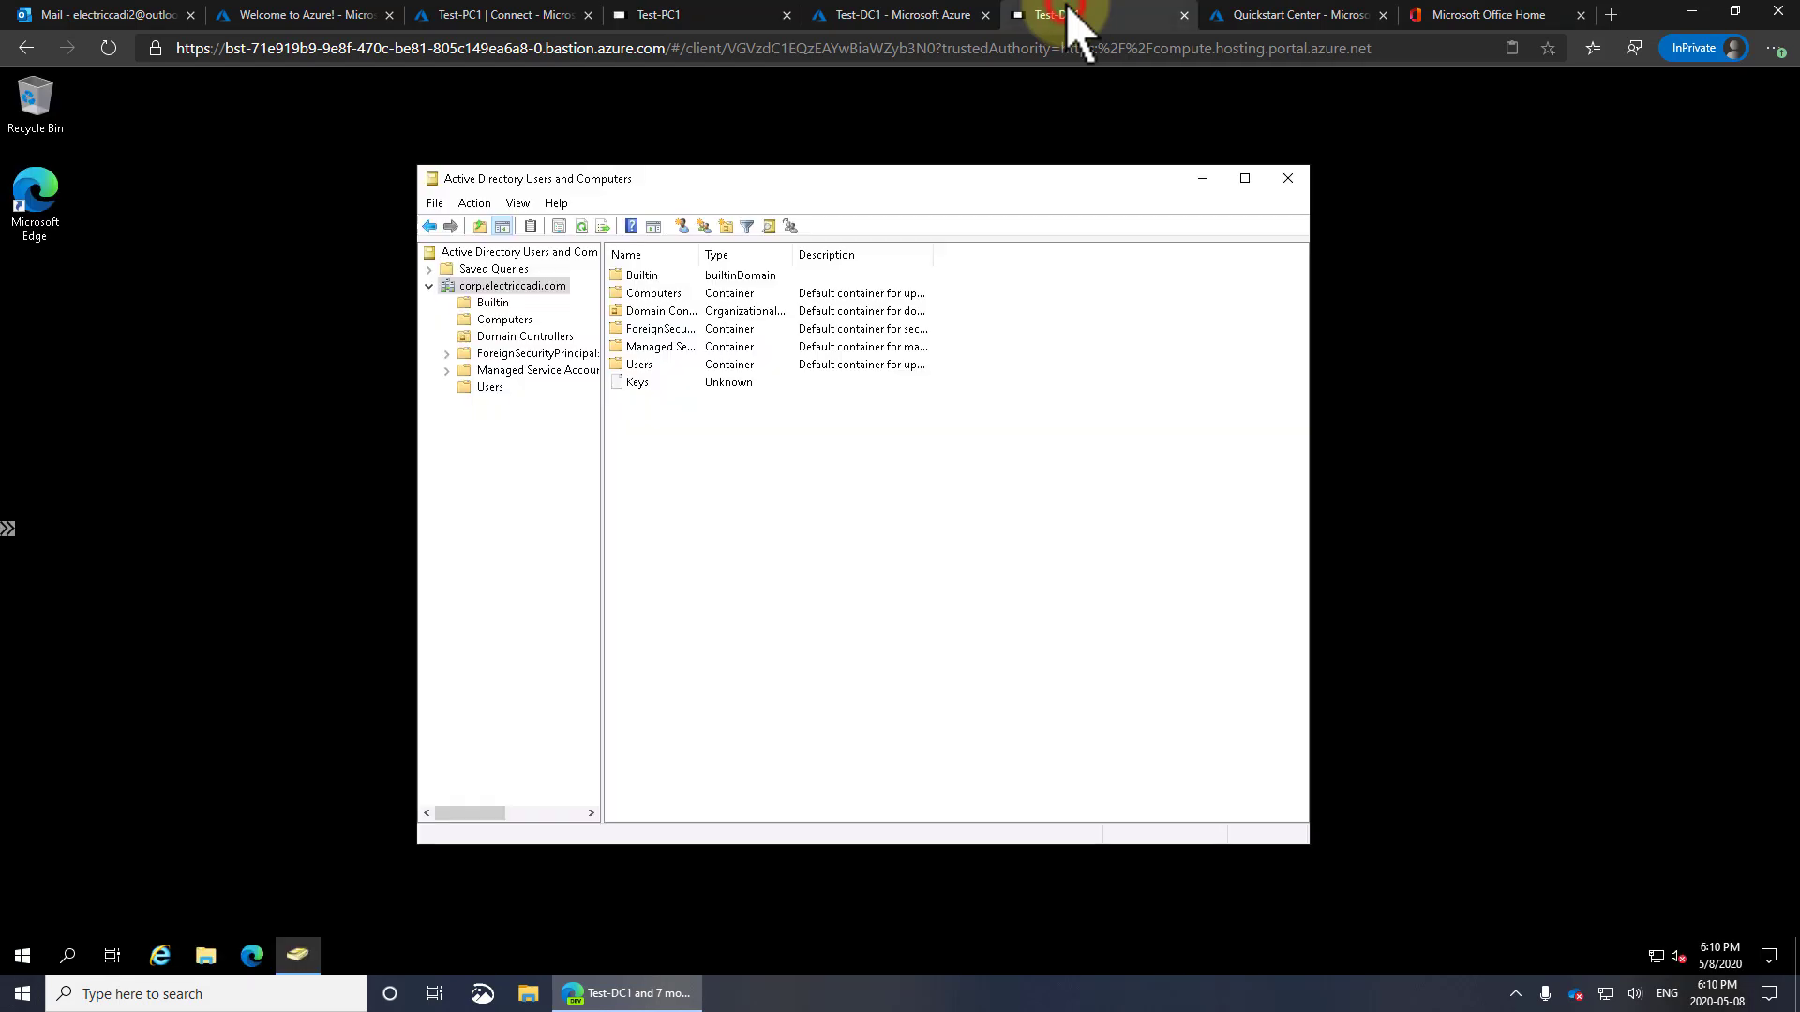
click(497, 319)
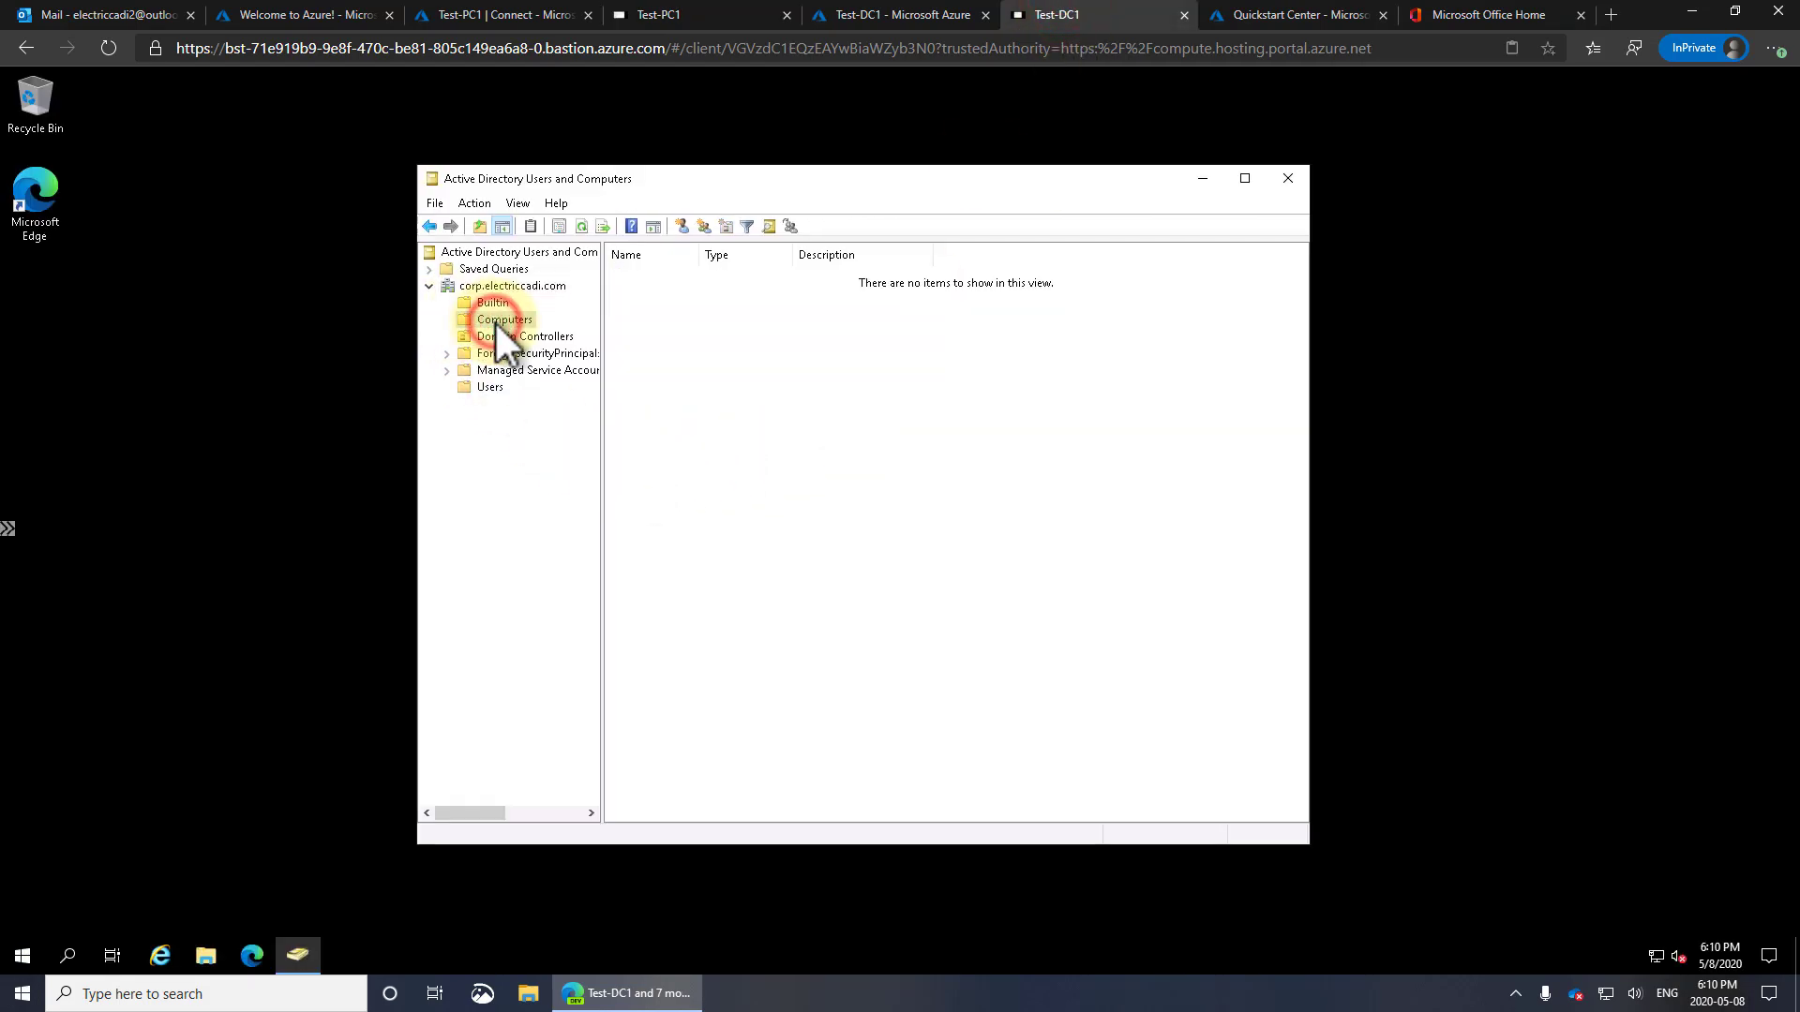
click(692, 401)
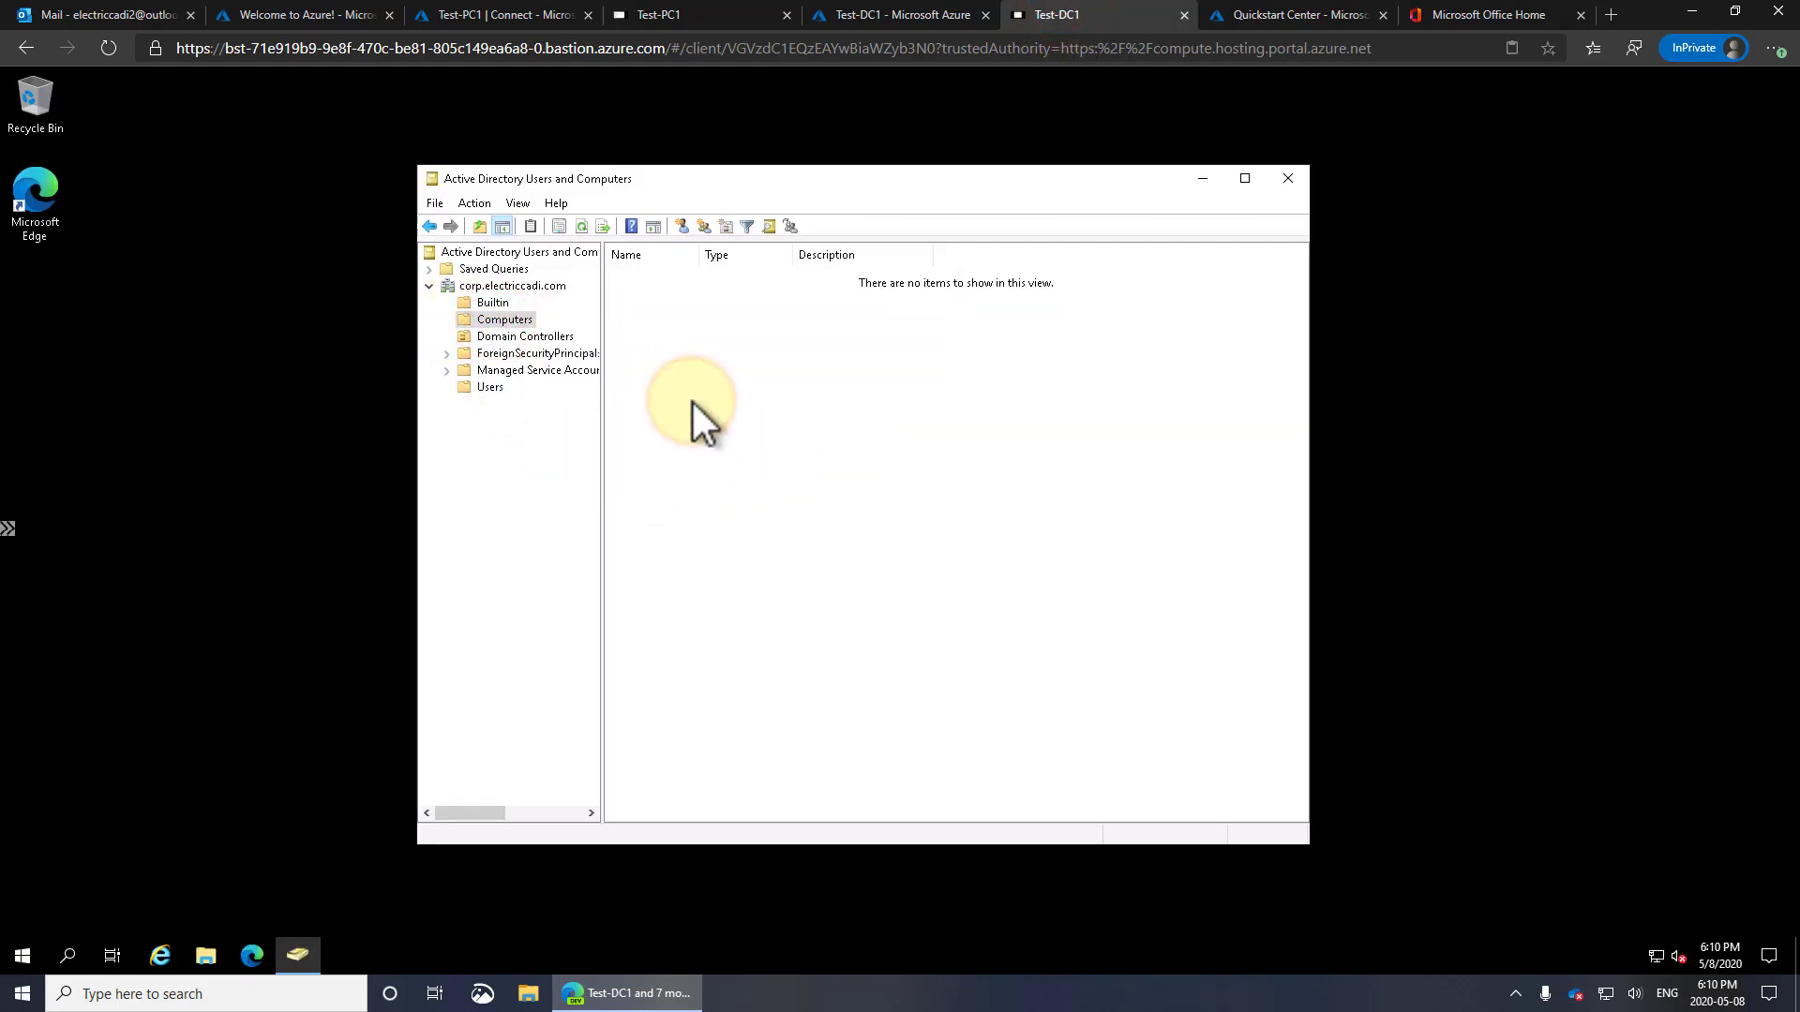
key(F5)
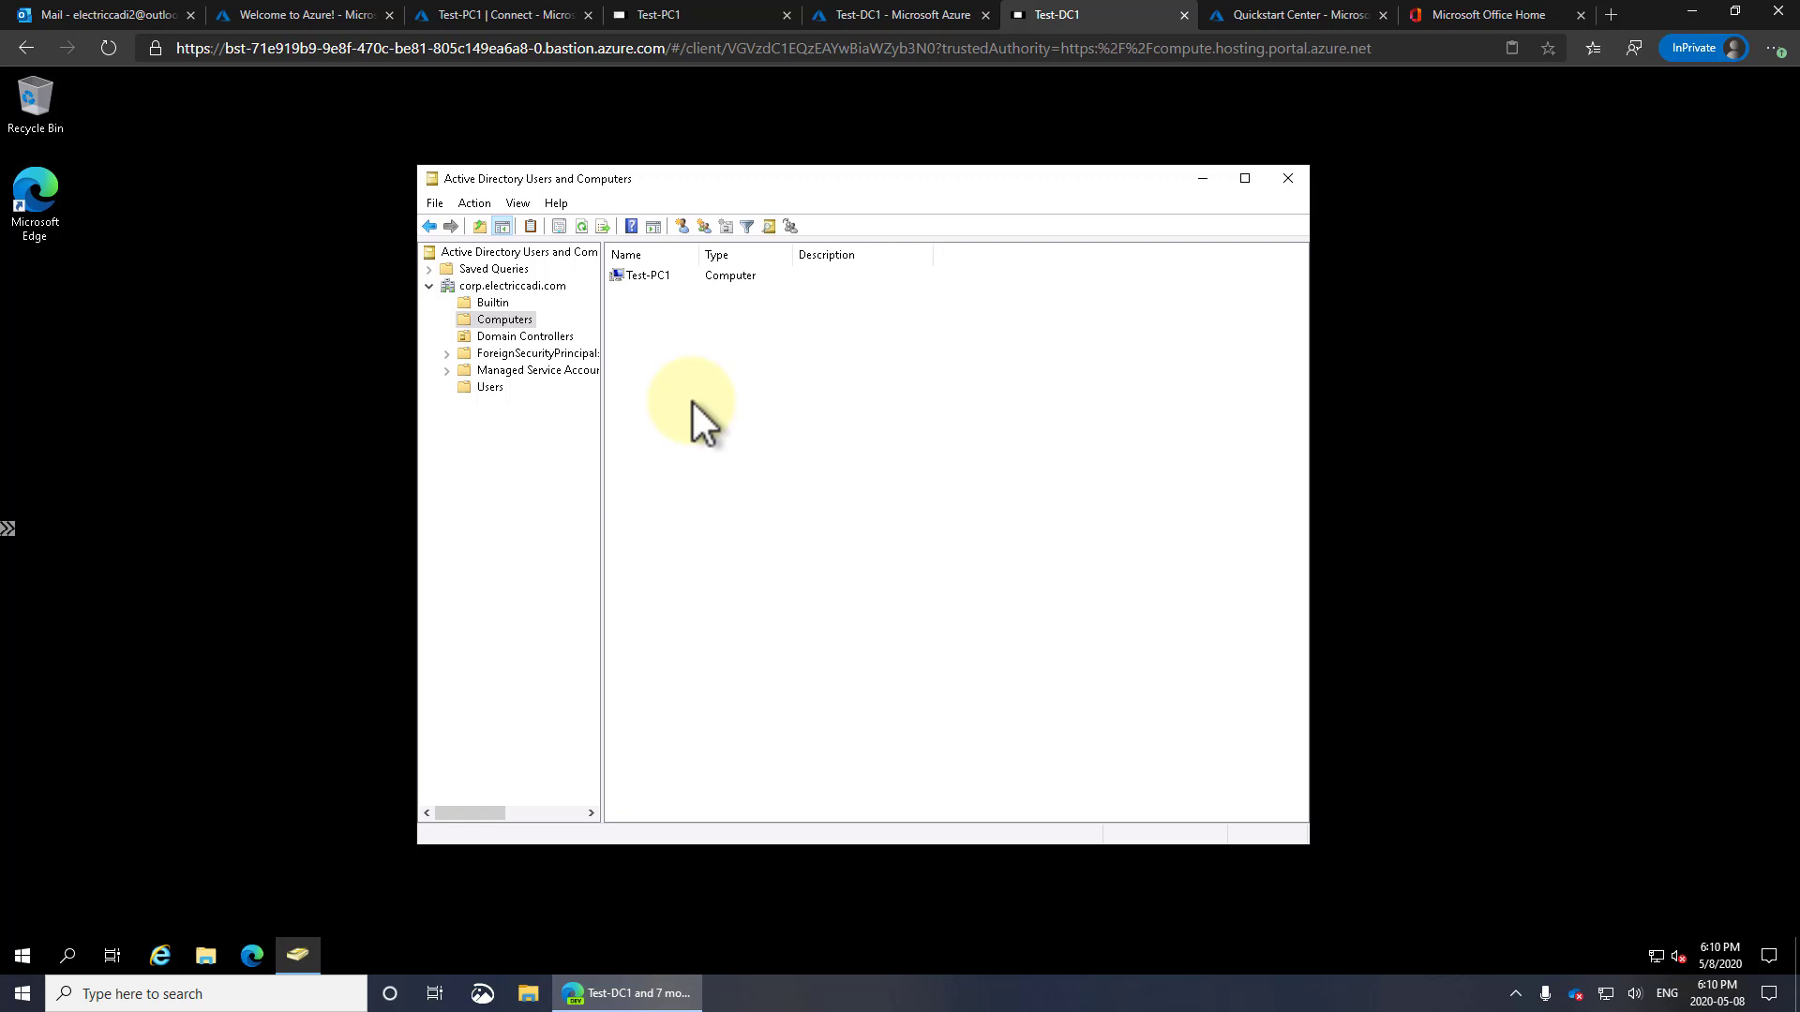
click(1291, 179)
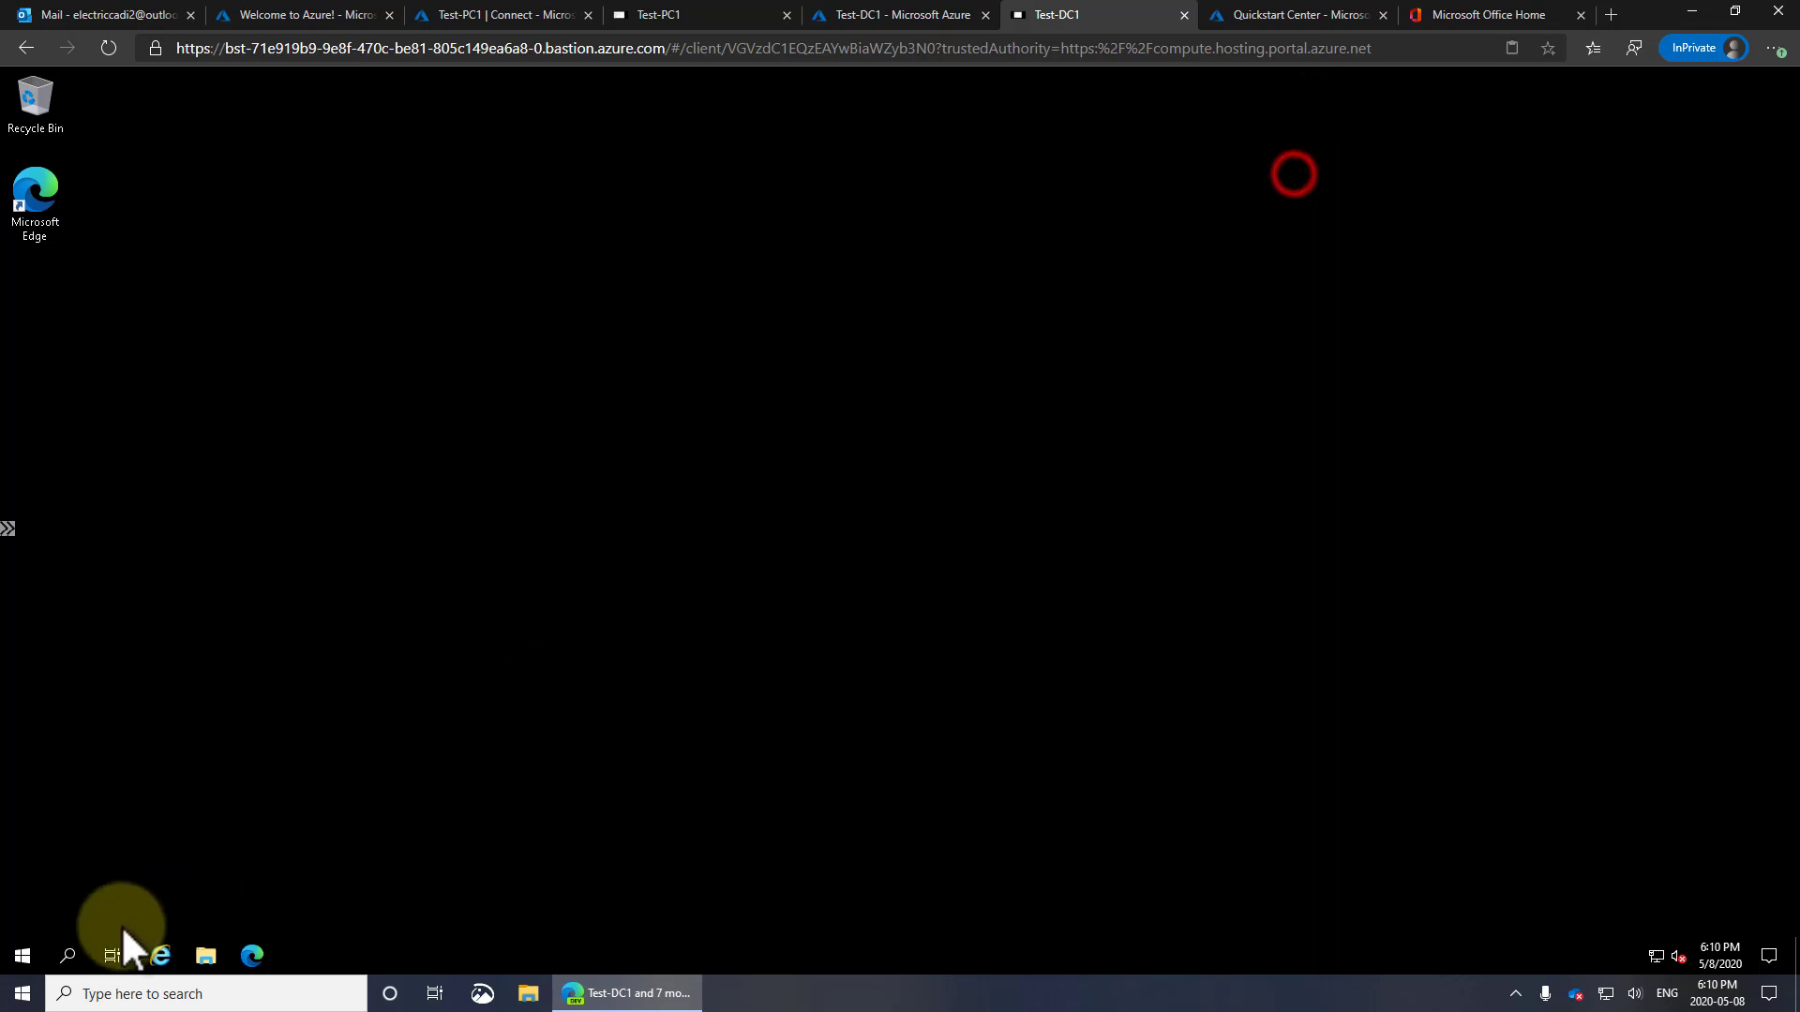
click(24, 955)
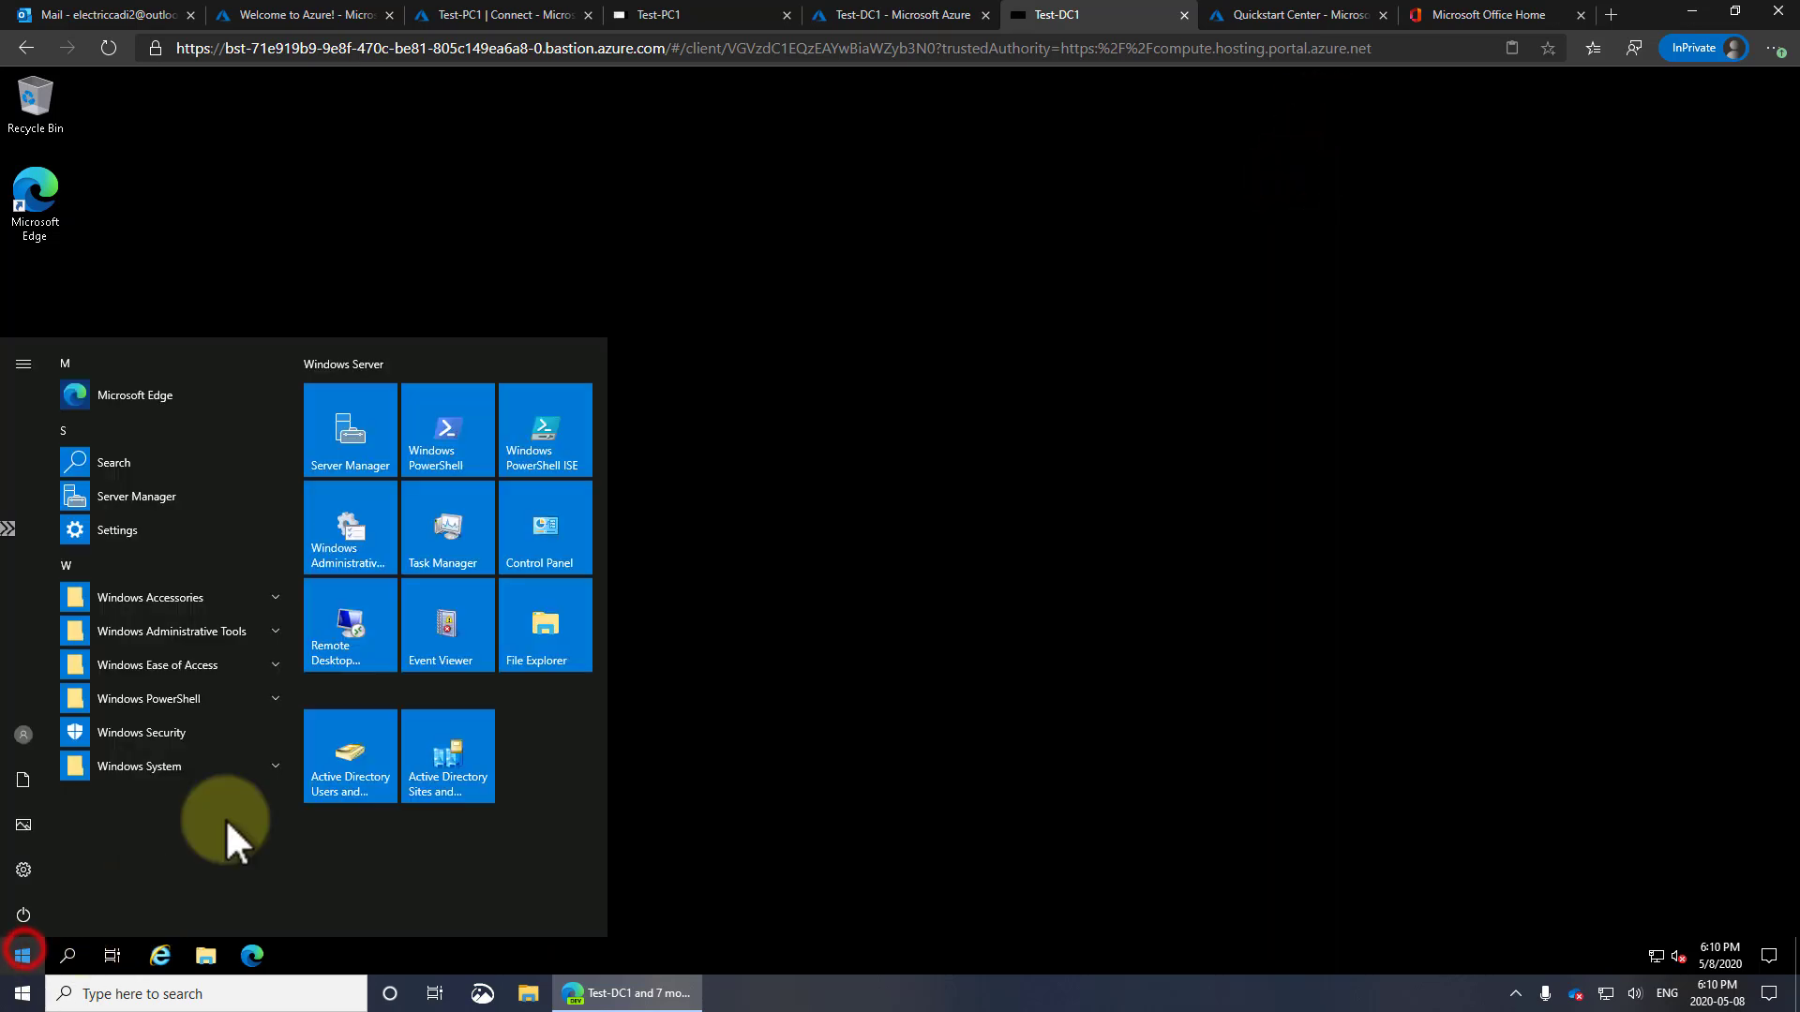
click(360, 769)
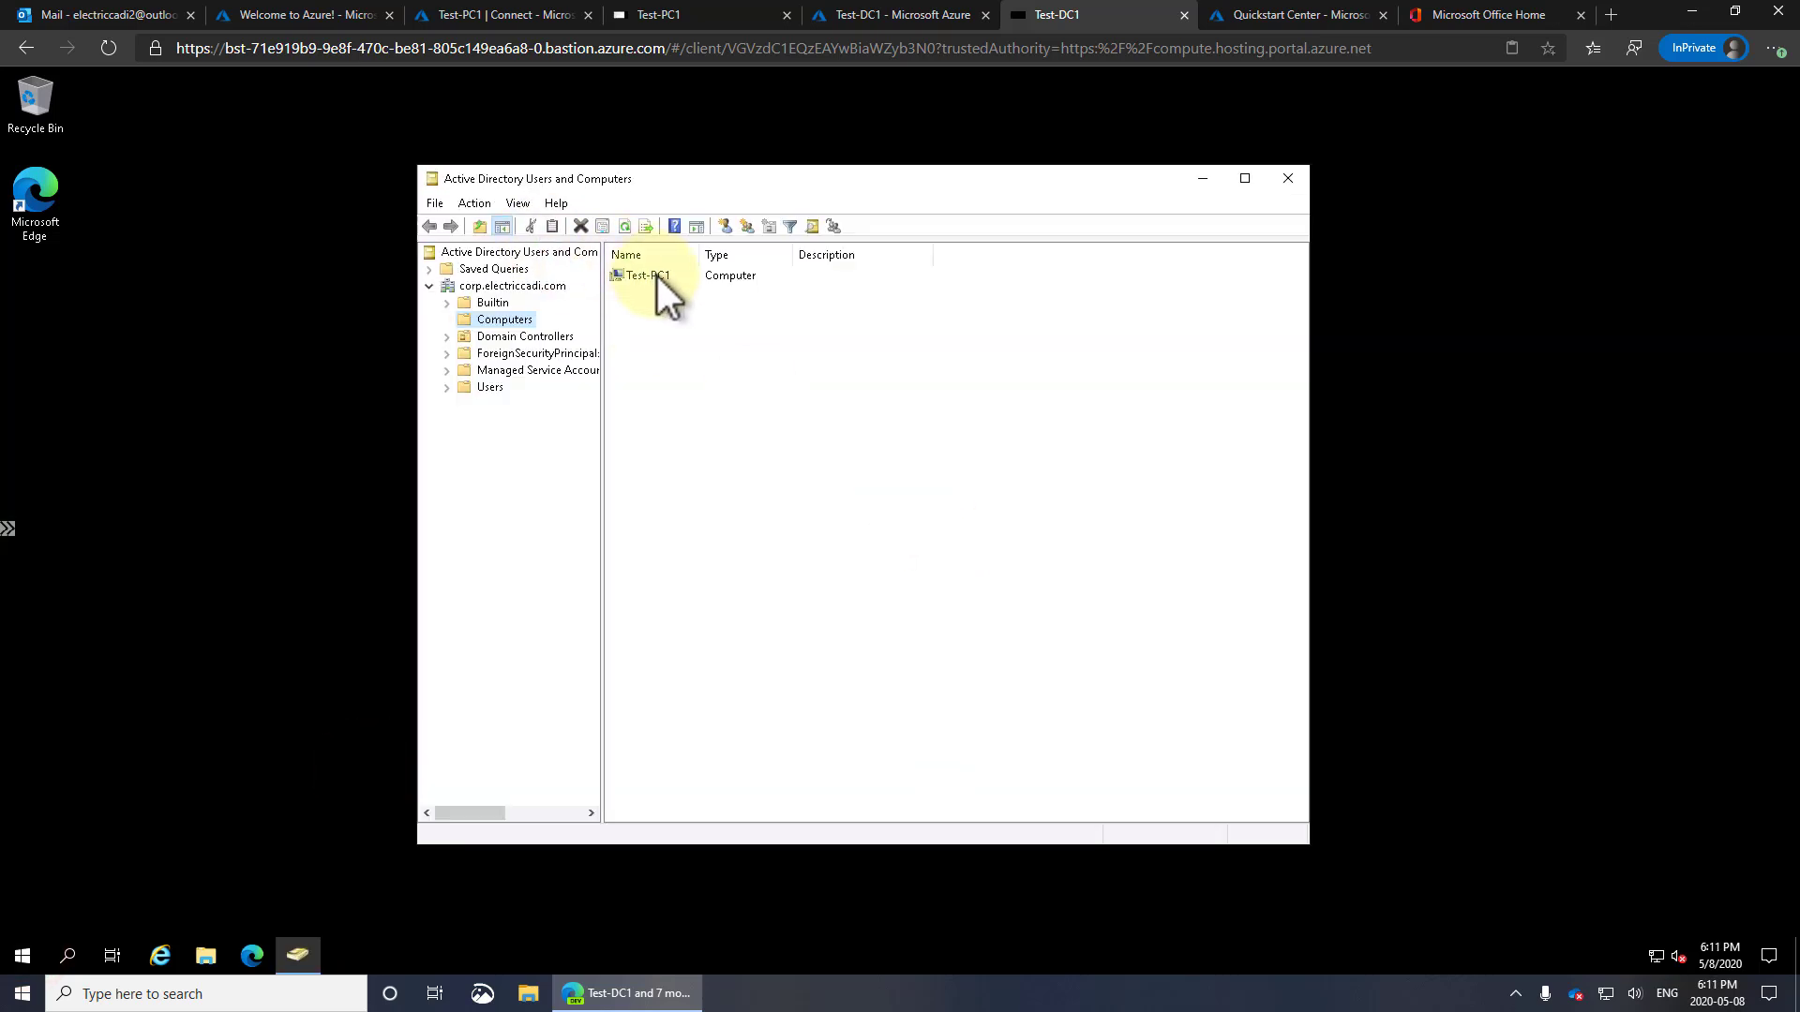
click(656, 275)
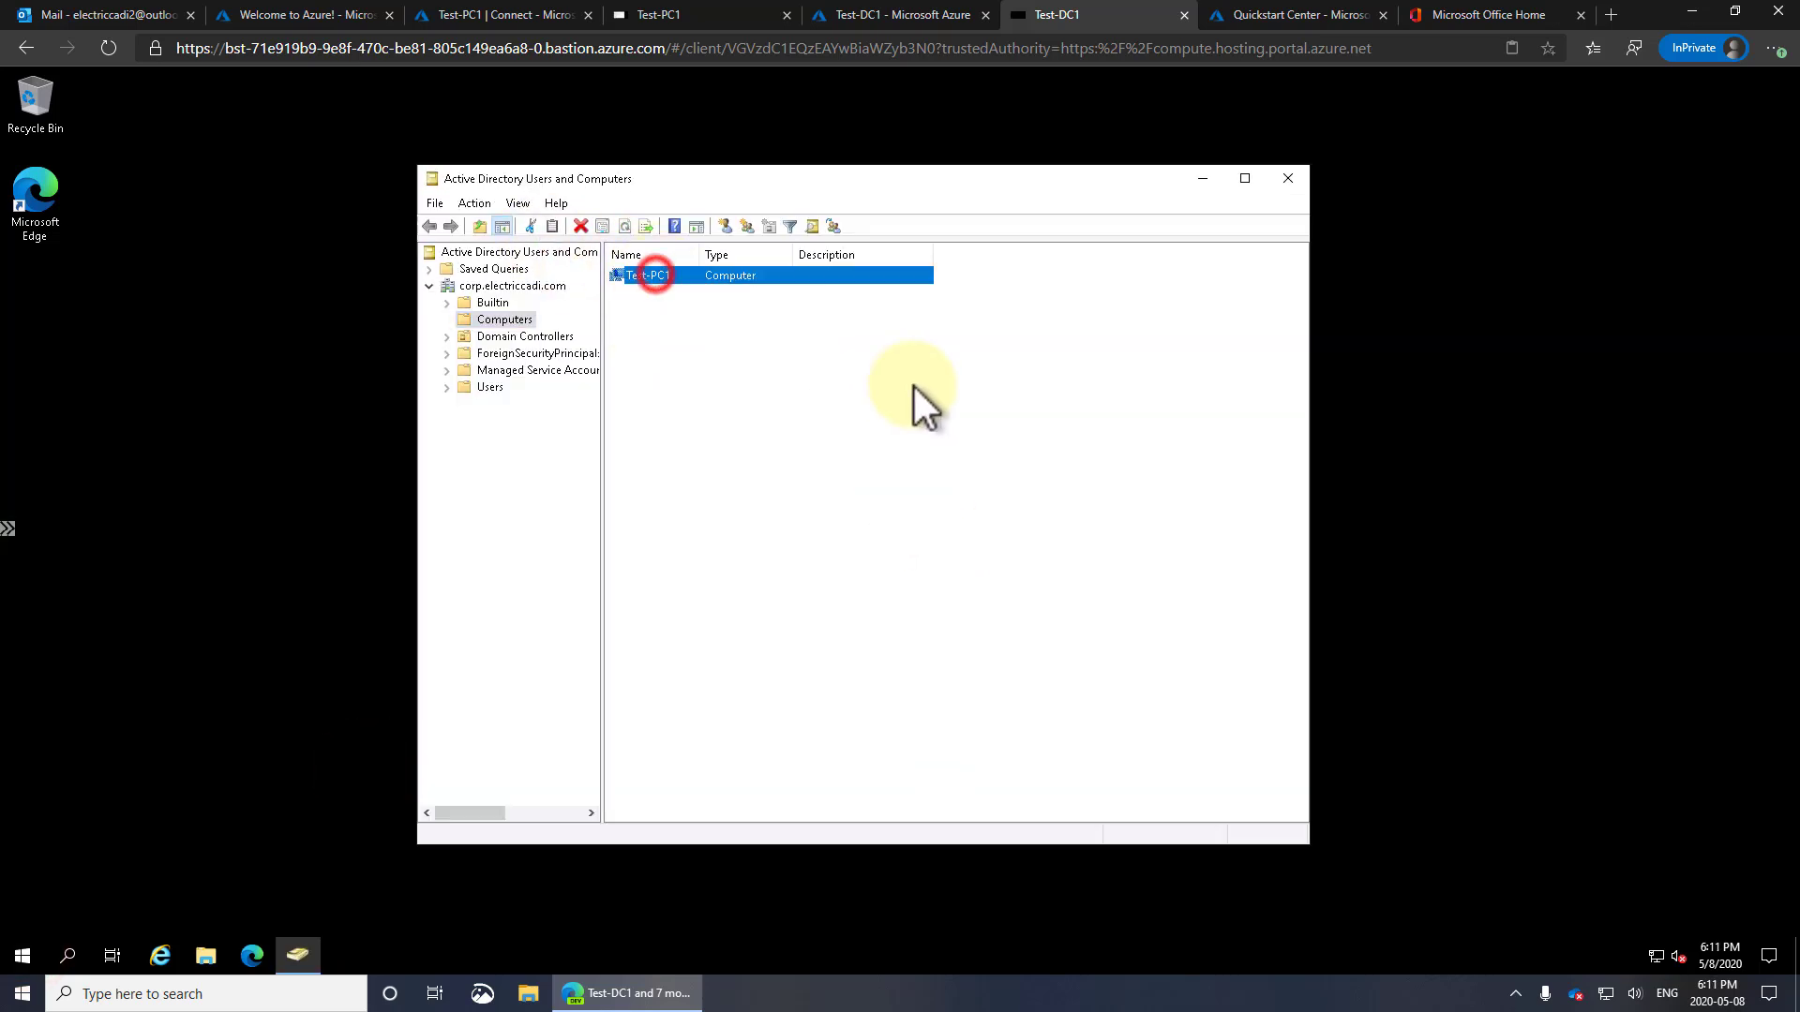
click(459, 388)
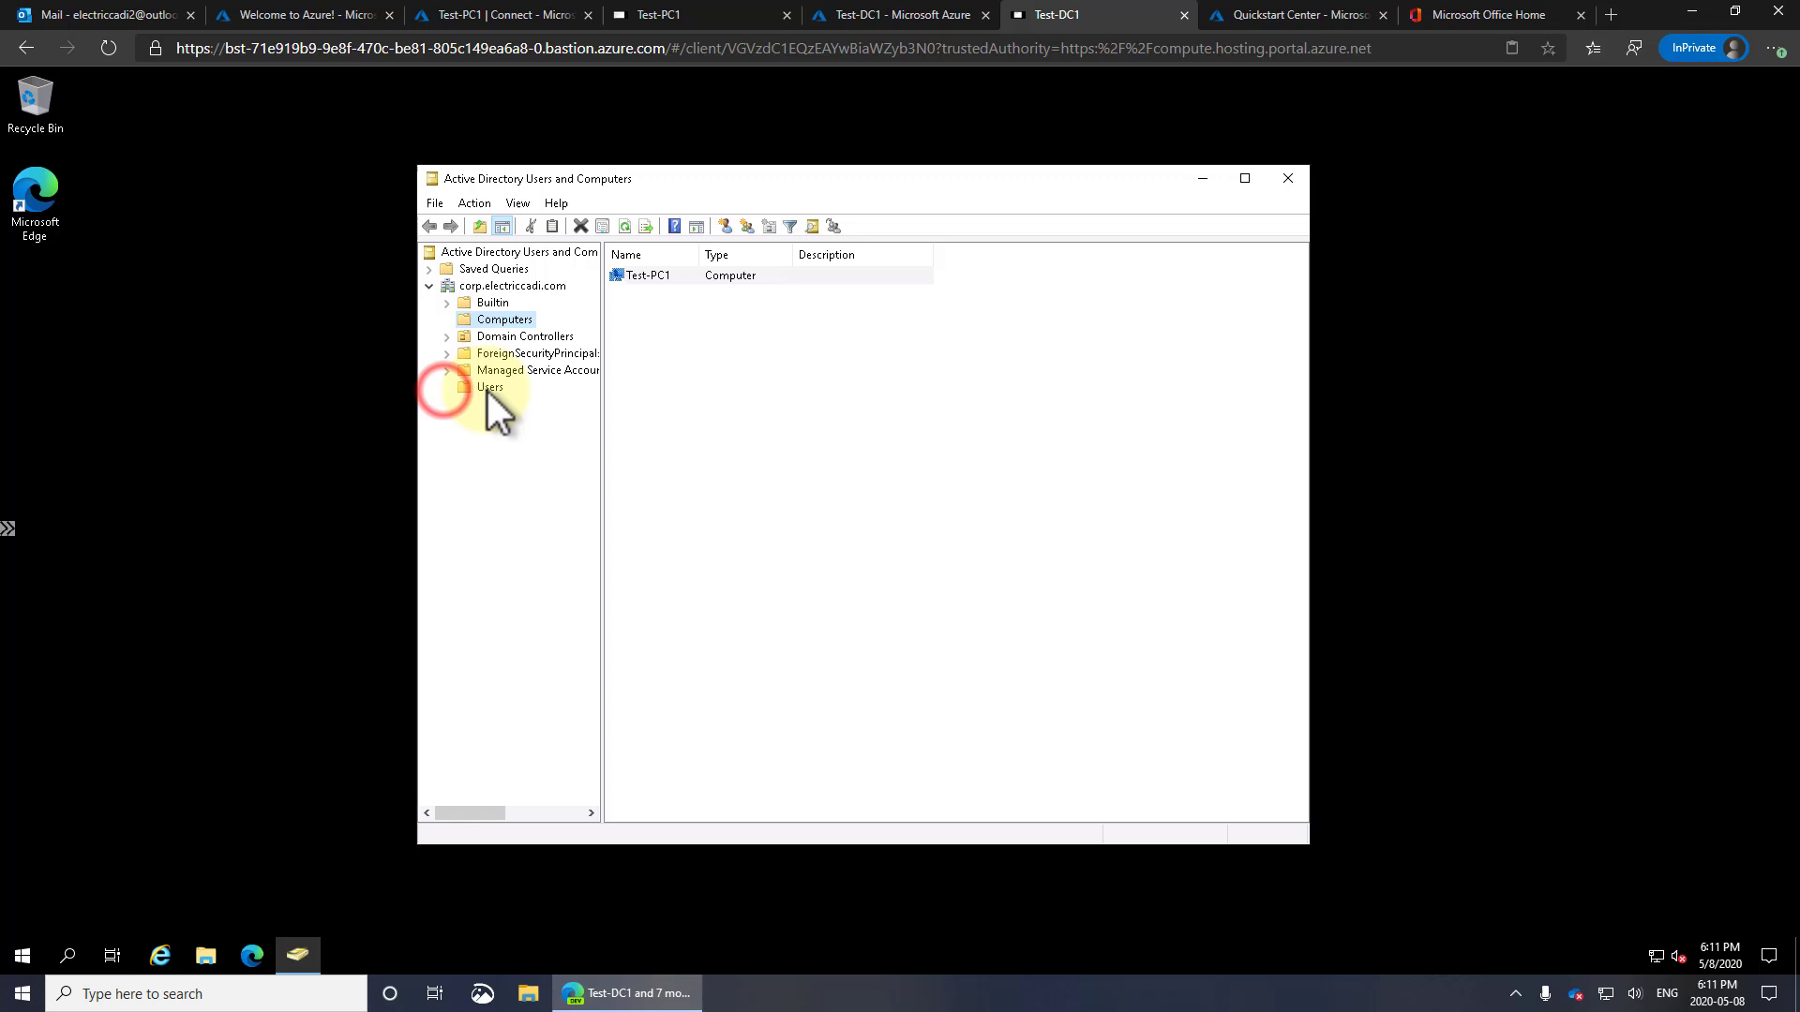
Start a new user in the Users container named TestUser1 with a matching logon name
right_click(656, 712)
click(720, 505)
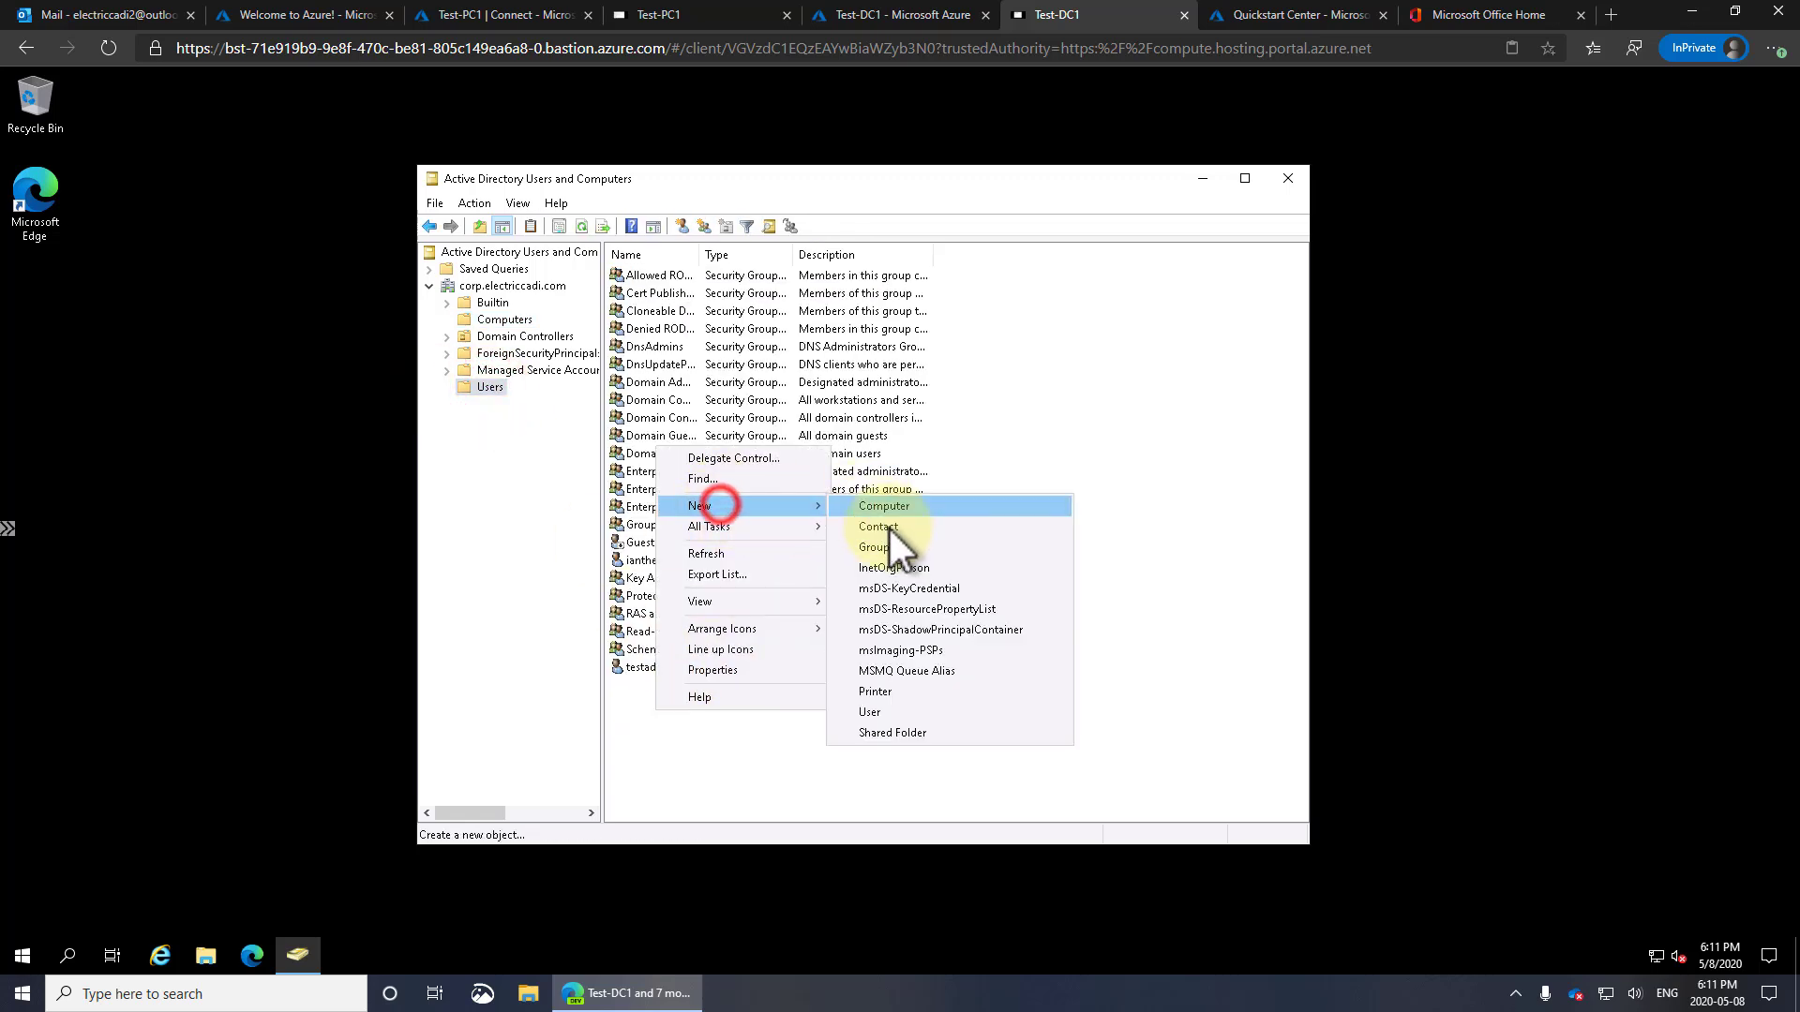
click(889, 712)
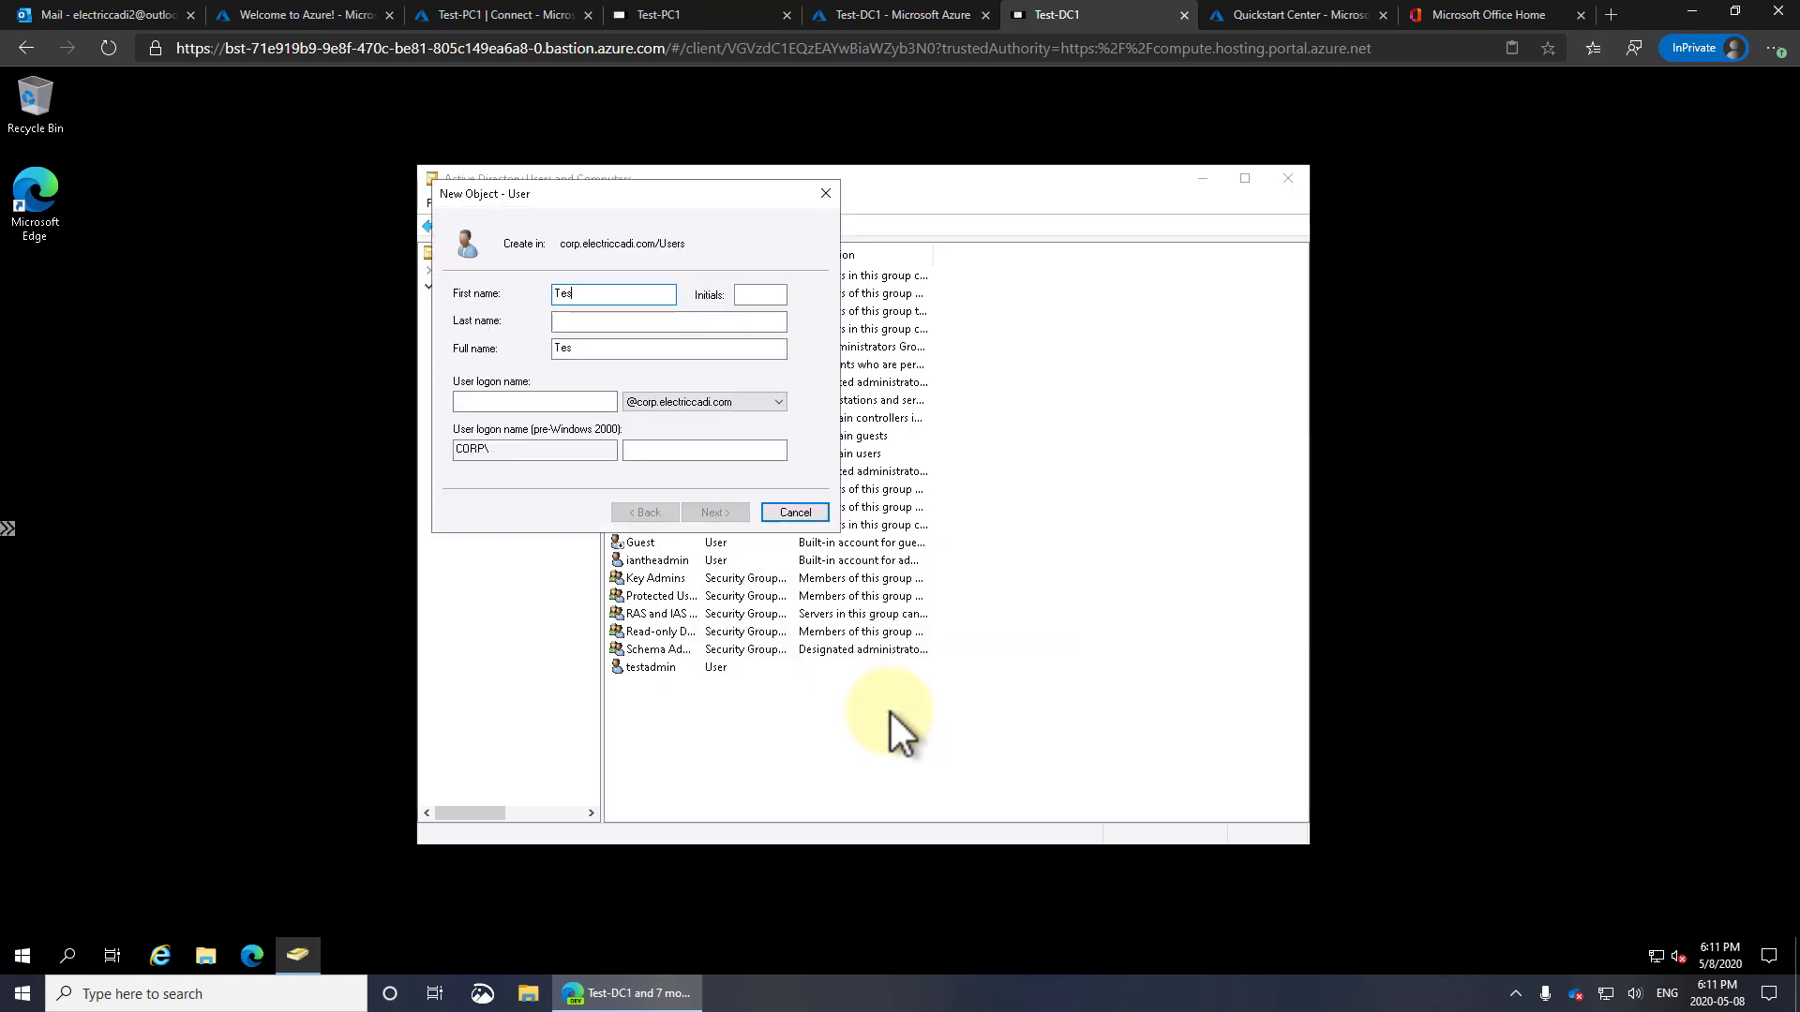
text(TestUser1)
key(Tab)
key(Tab)
key(Tab)
key(Tab)
text(Te)
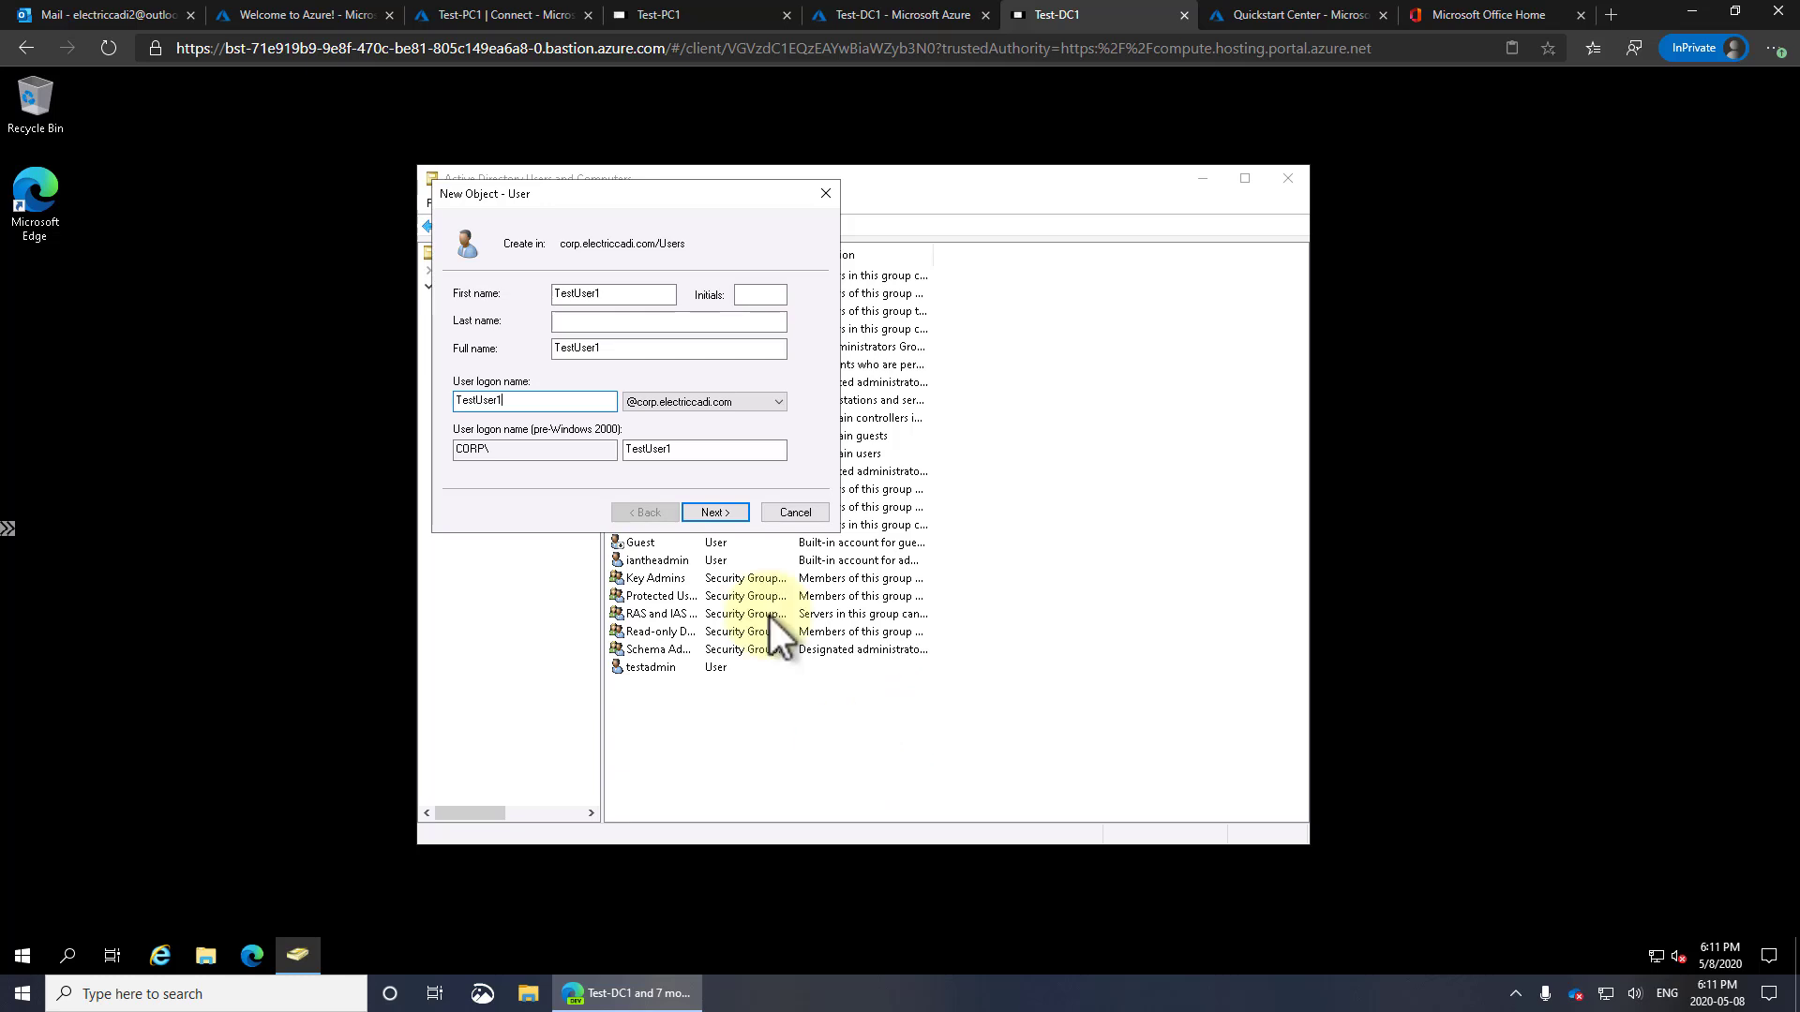
Set TestUser1's password, untick 'must change password at next logon', and finish creating the account
click(720, 513)
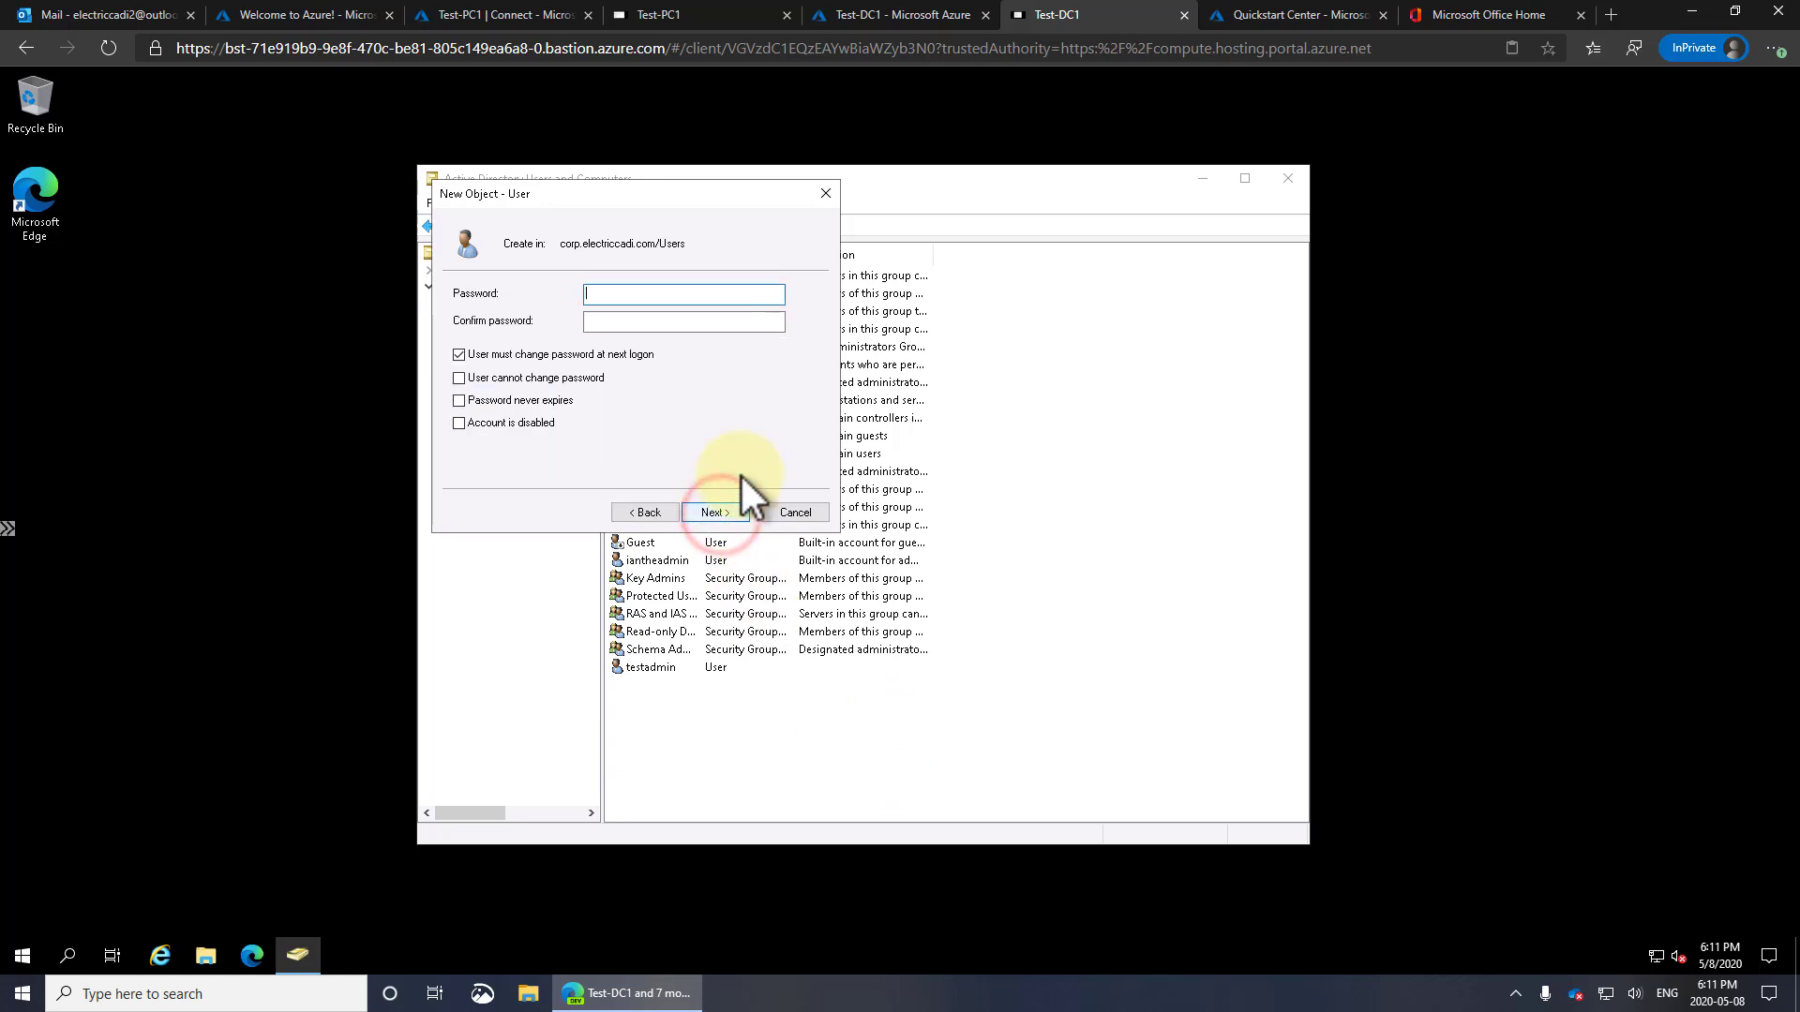
text(Password123)
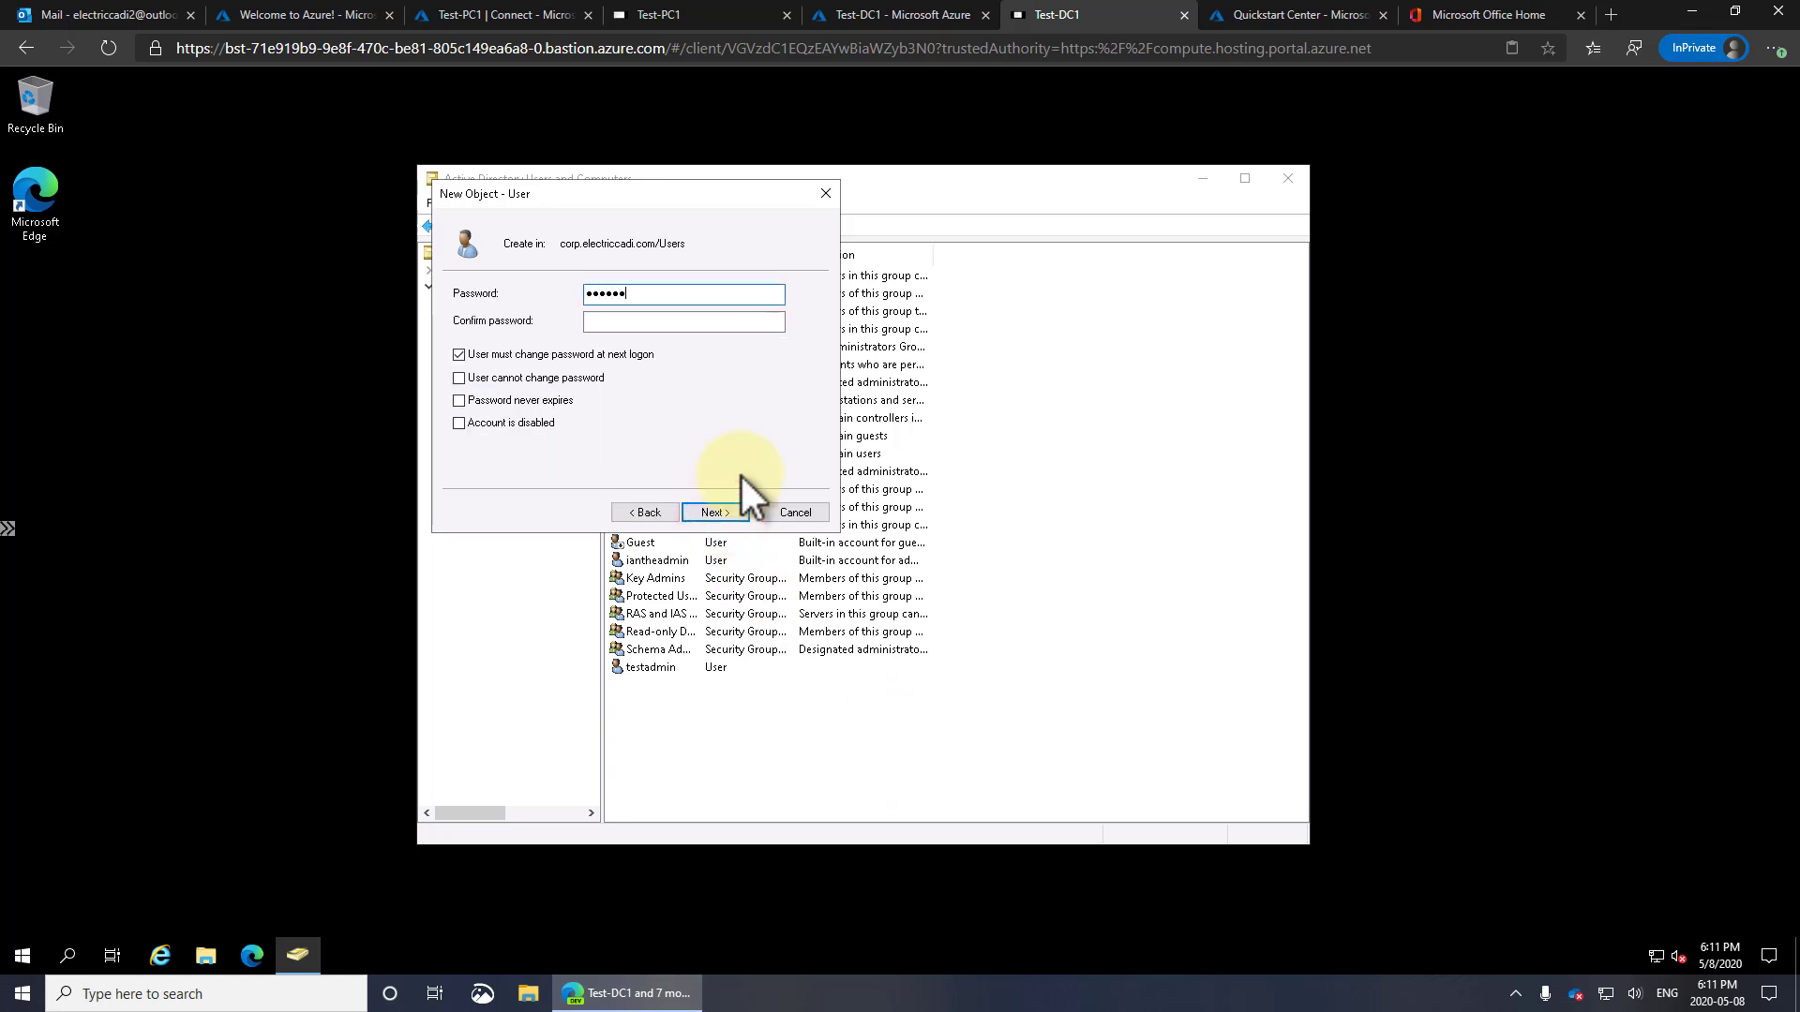
text(!)
key(Tab)
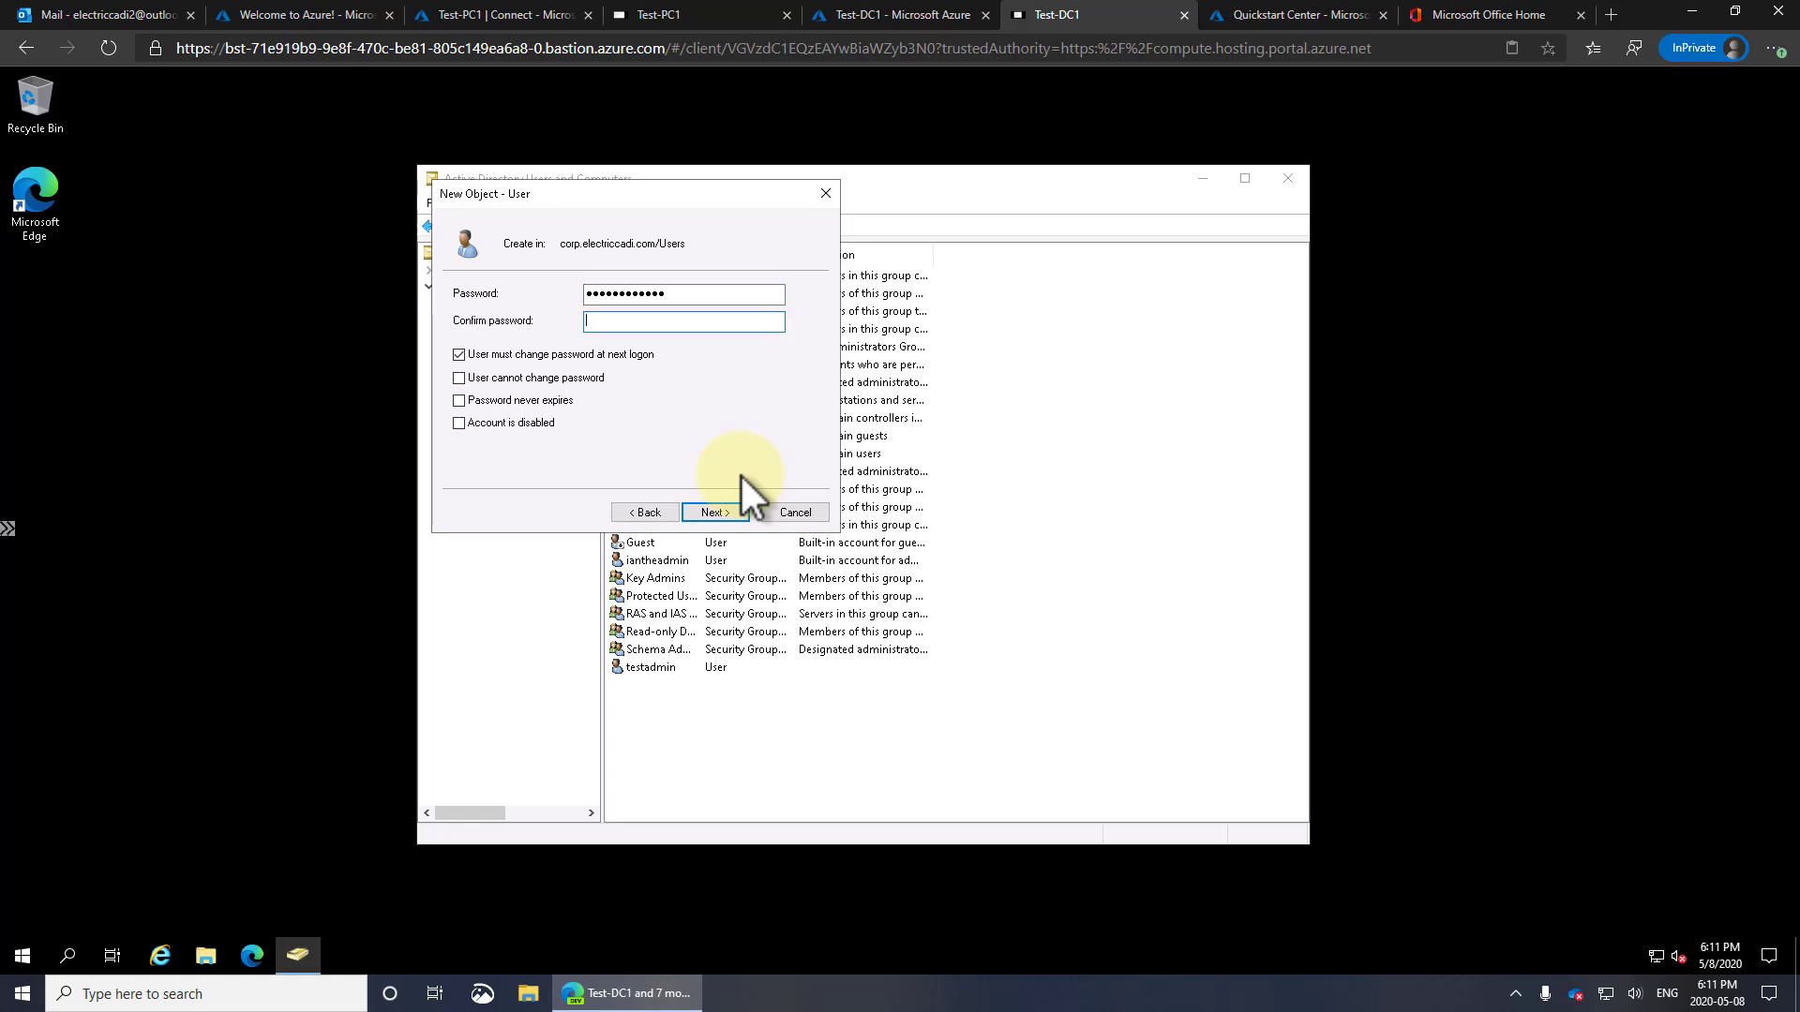
text(Password123!)
key(Return)
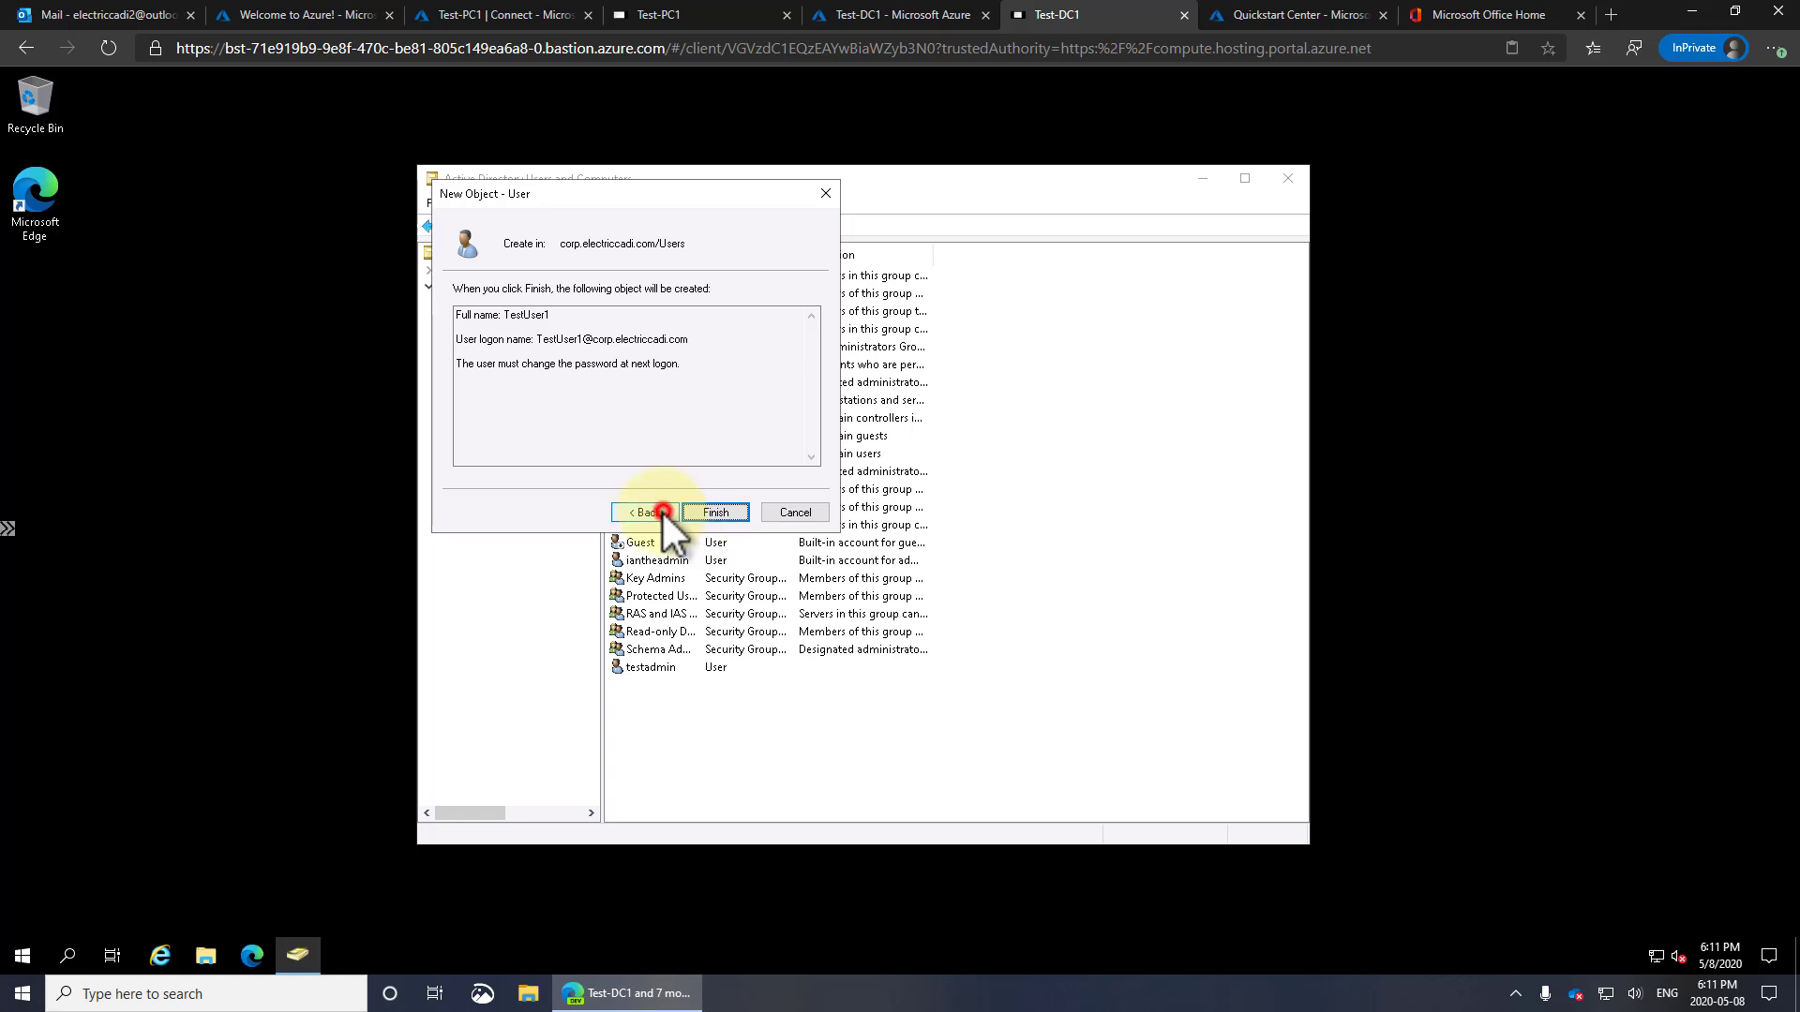
click(662, 514)
click(508, 356)
click(714, 512)
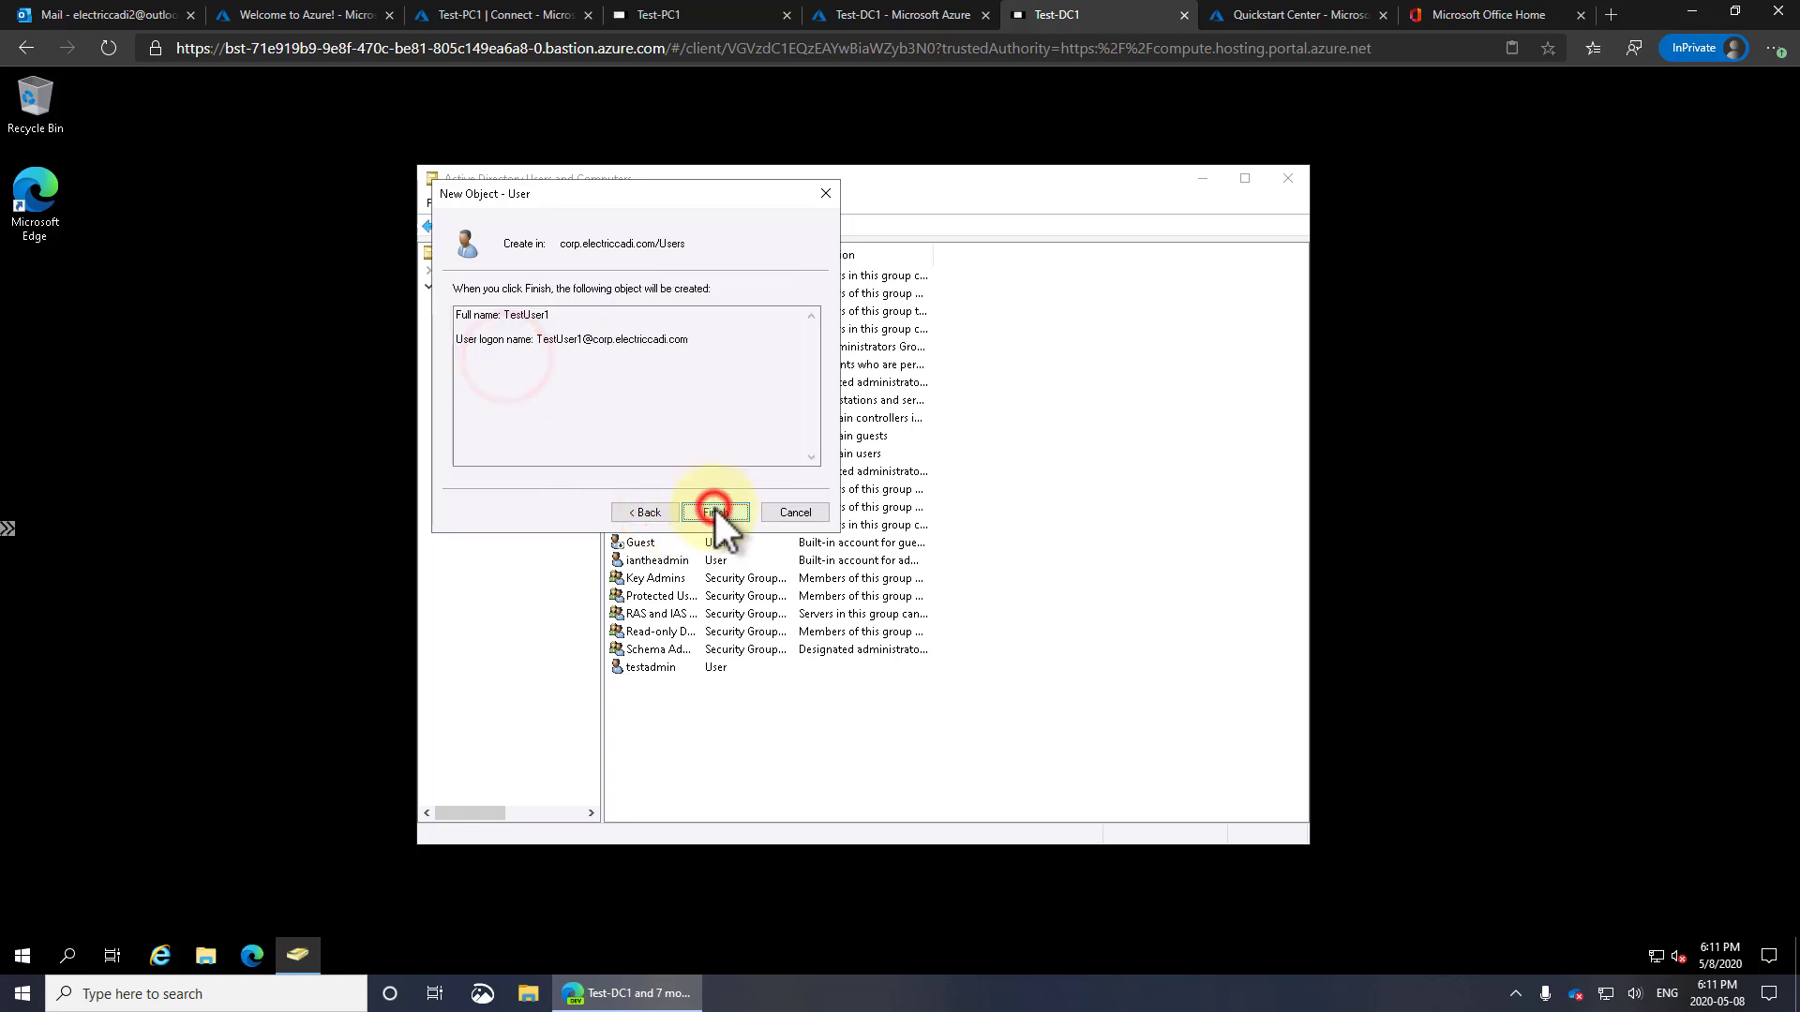
click(716, 511)
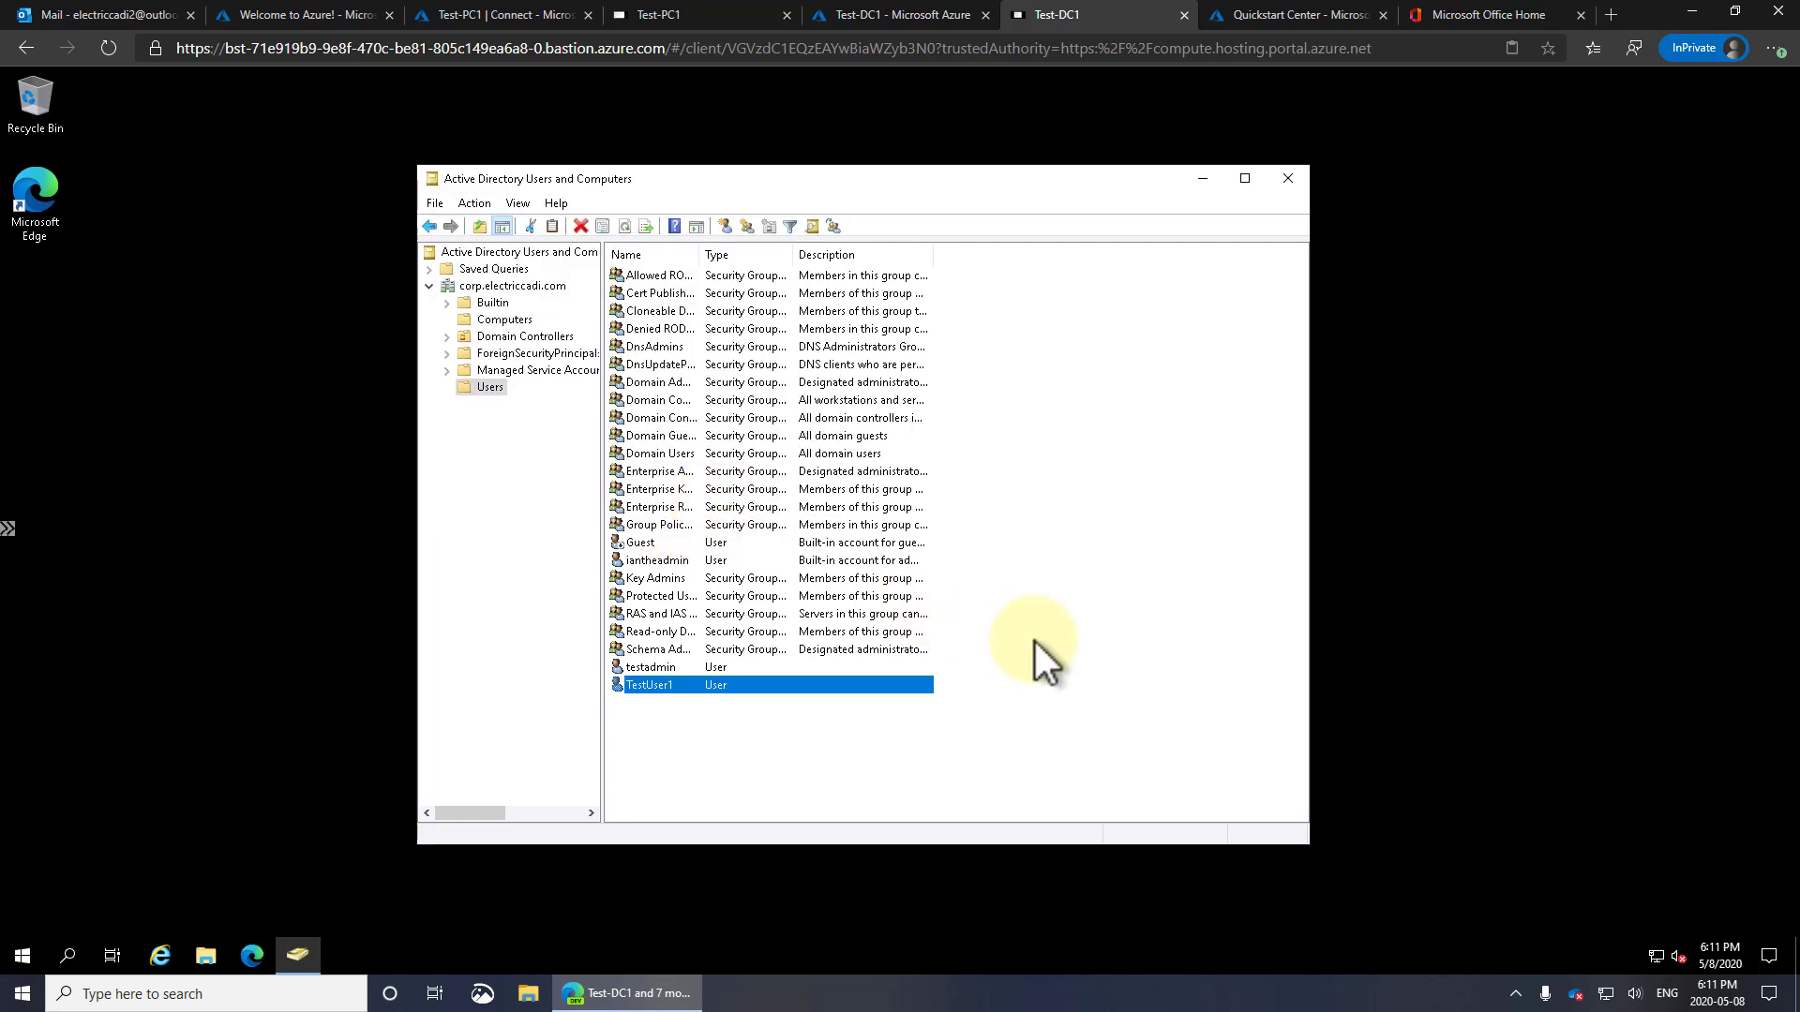
Review TestUser1's Member Of tab in its properties
double_click(655, 687)
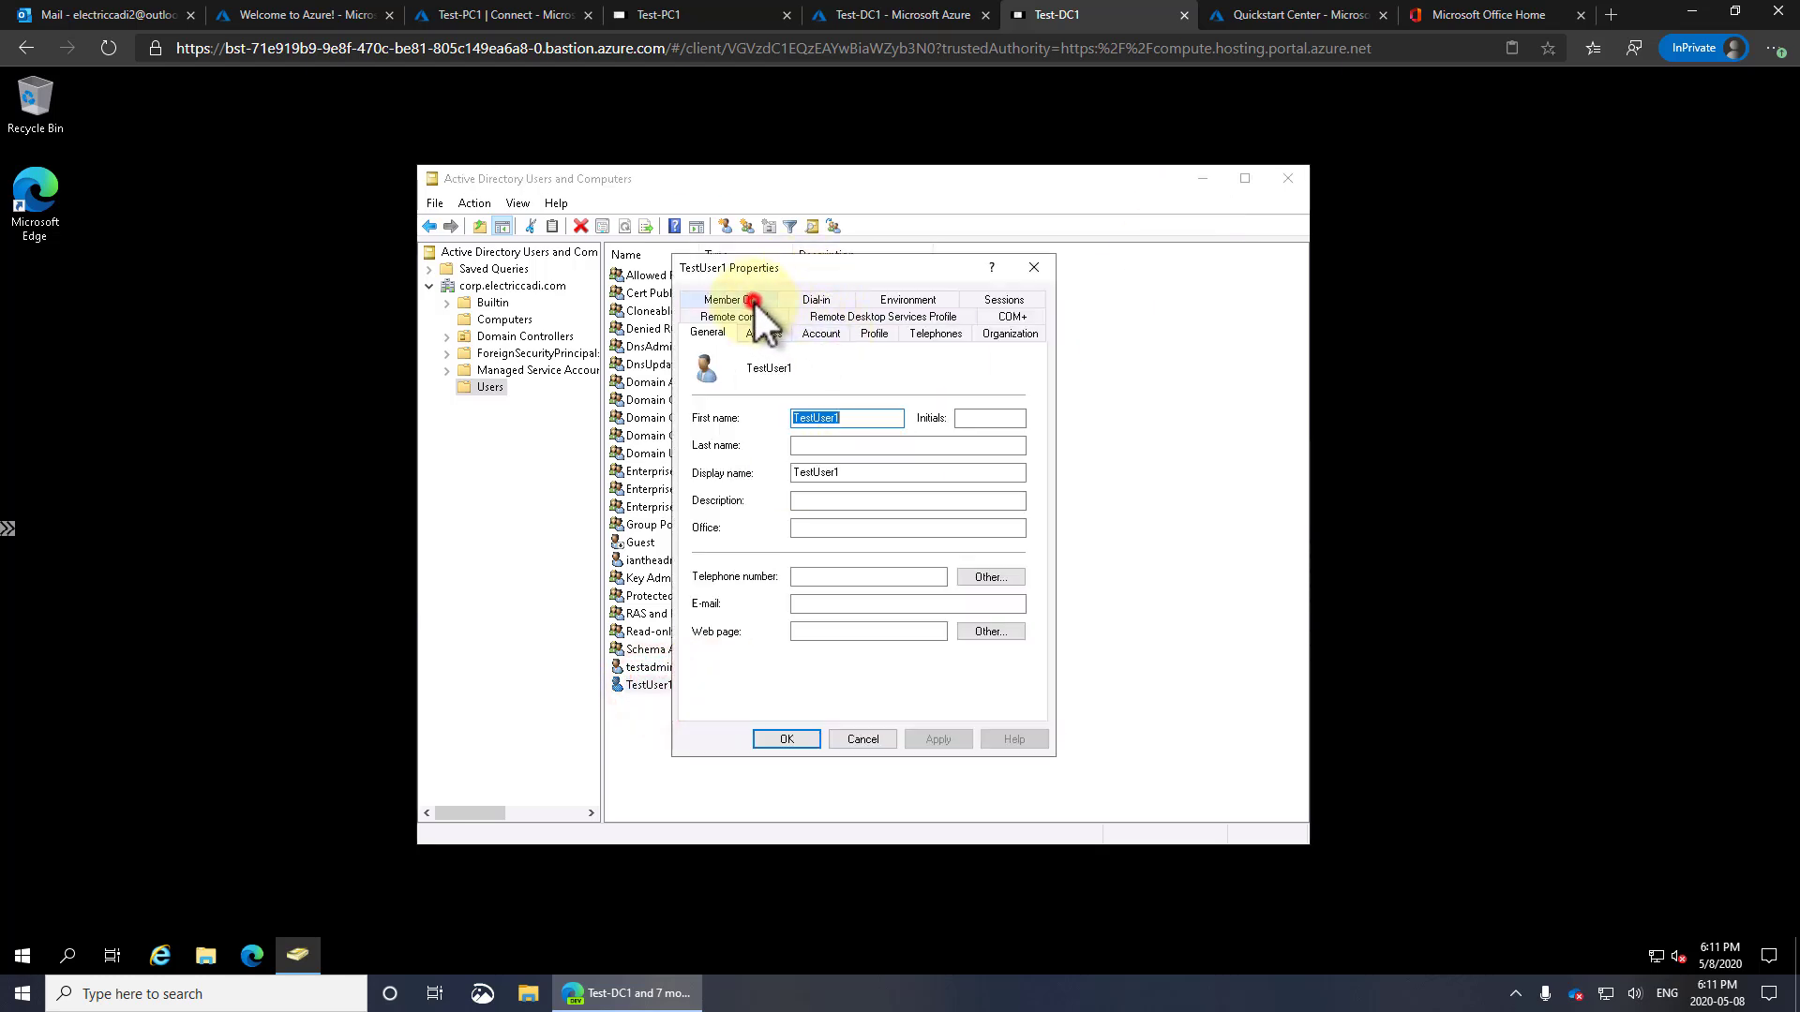
click(755, 302)
click(790, 737)
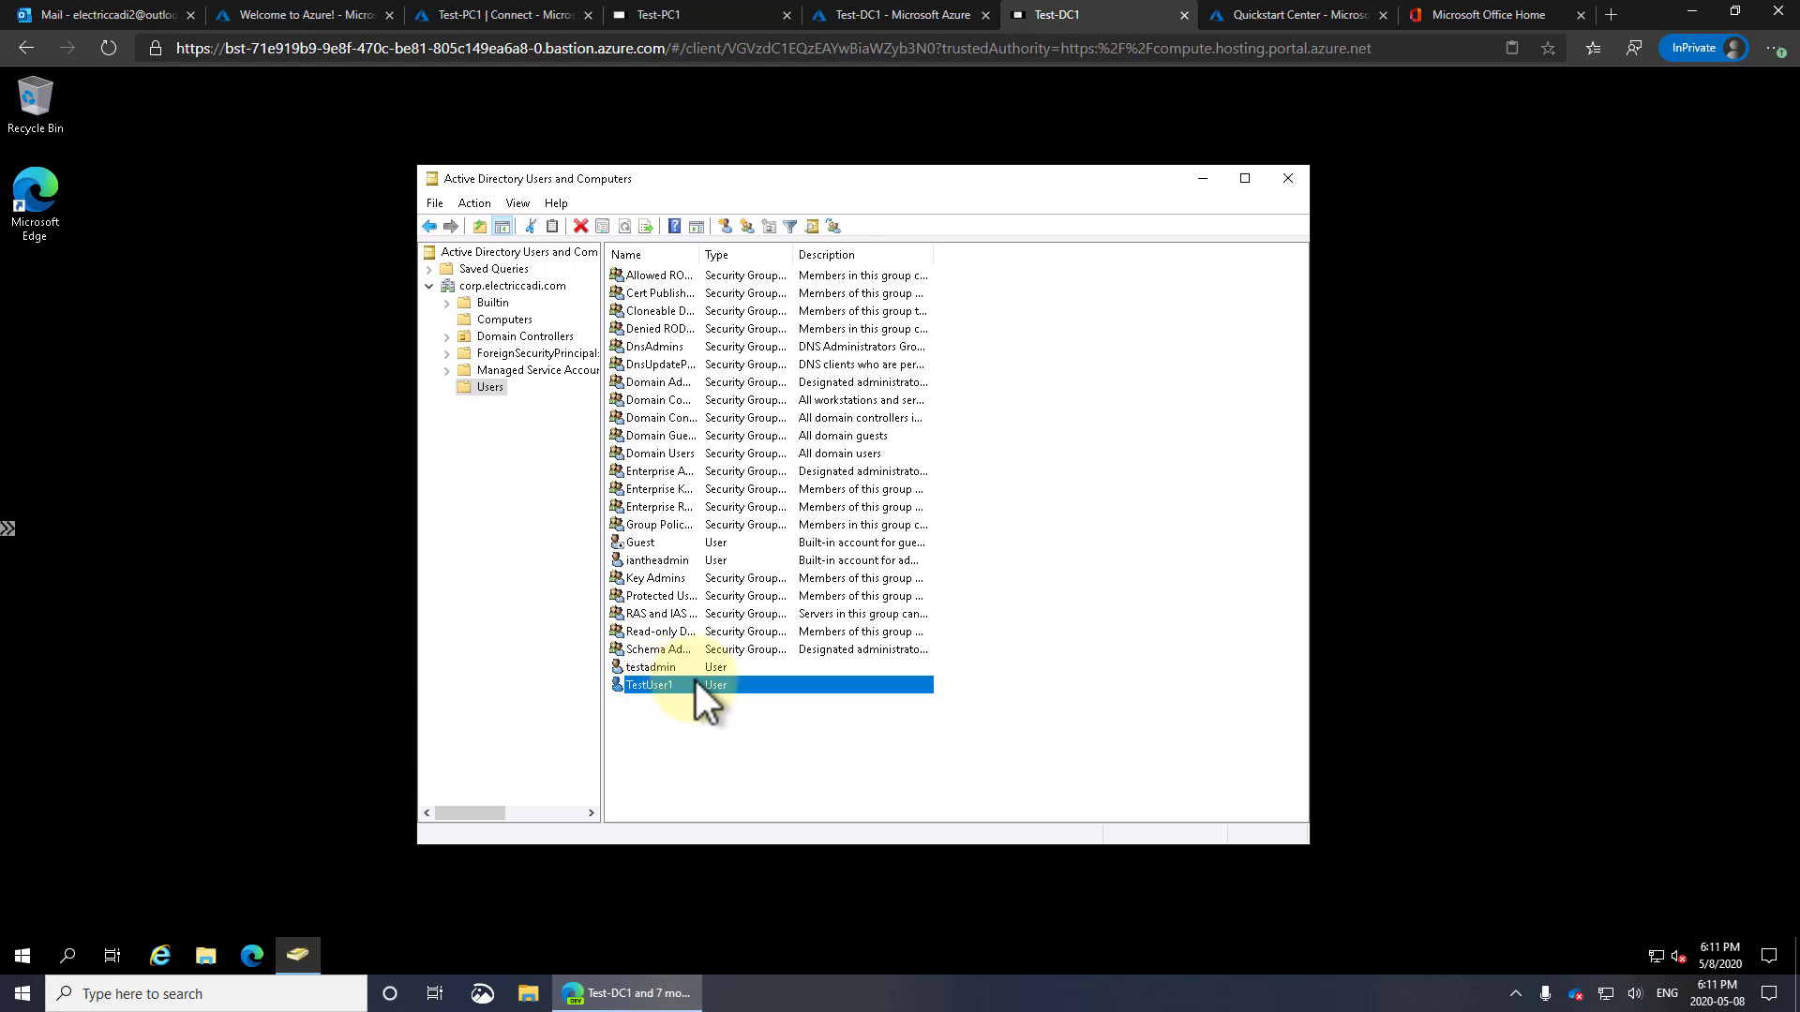
Check for updates on Test-DC1 so two updates download, then view Test-PC1's Windows Update page
click(22, 956)
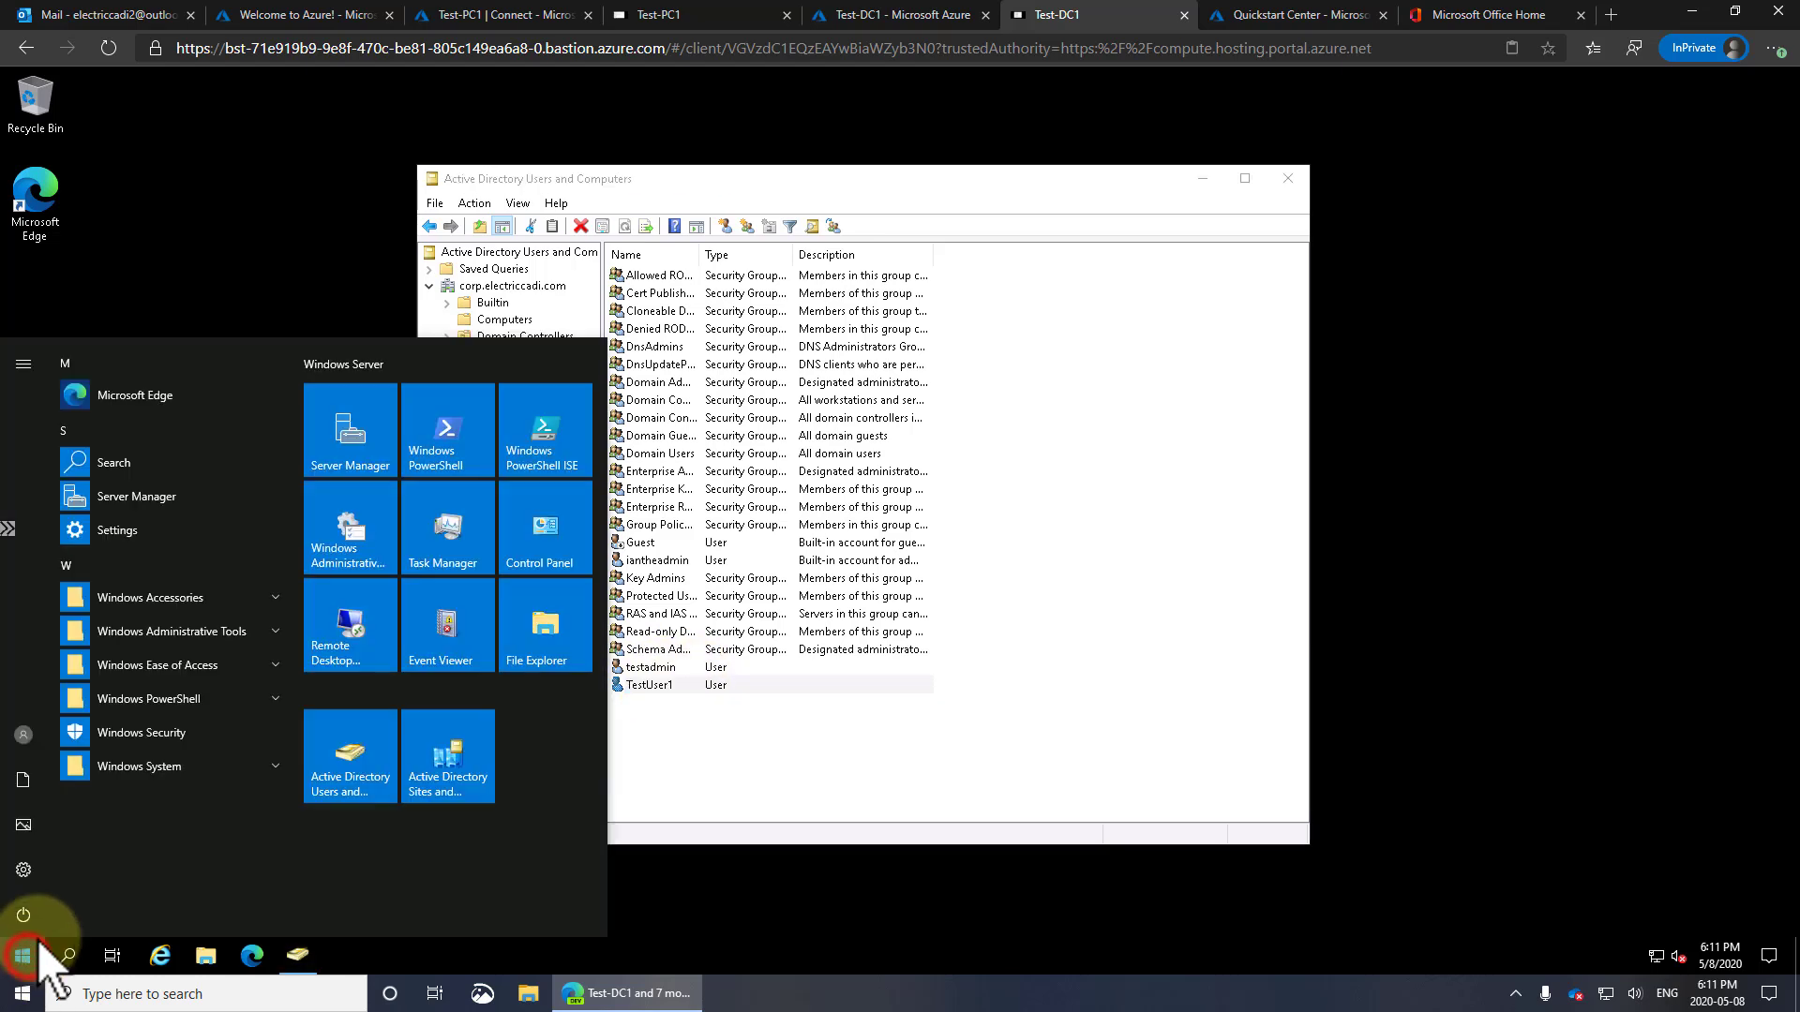
click(36, 872)
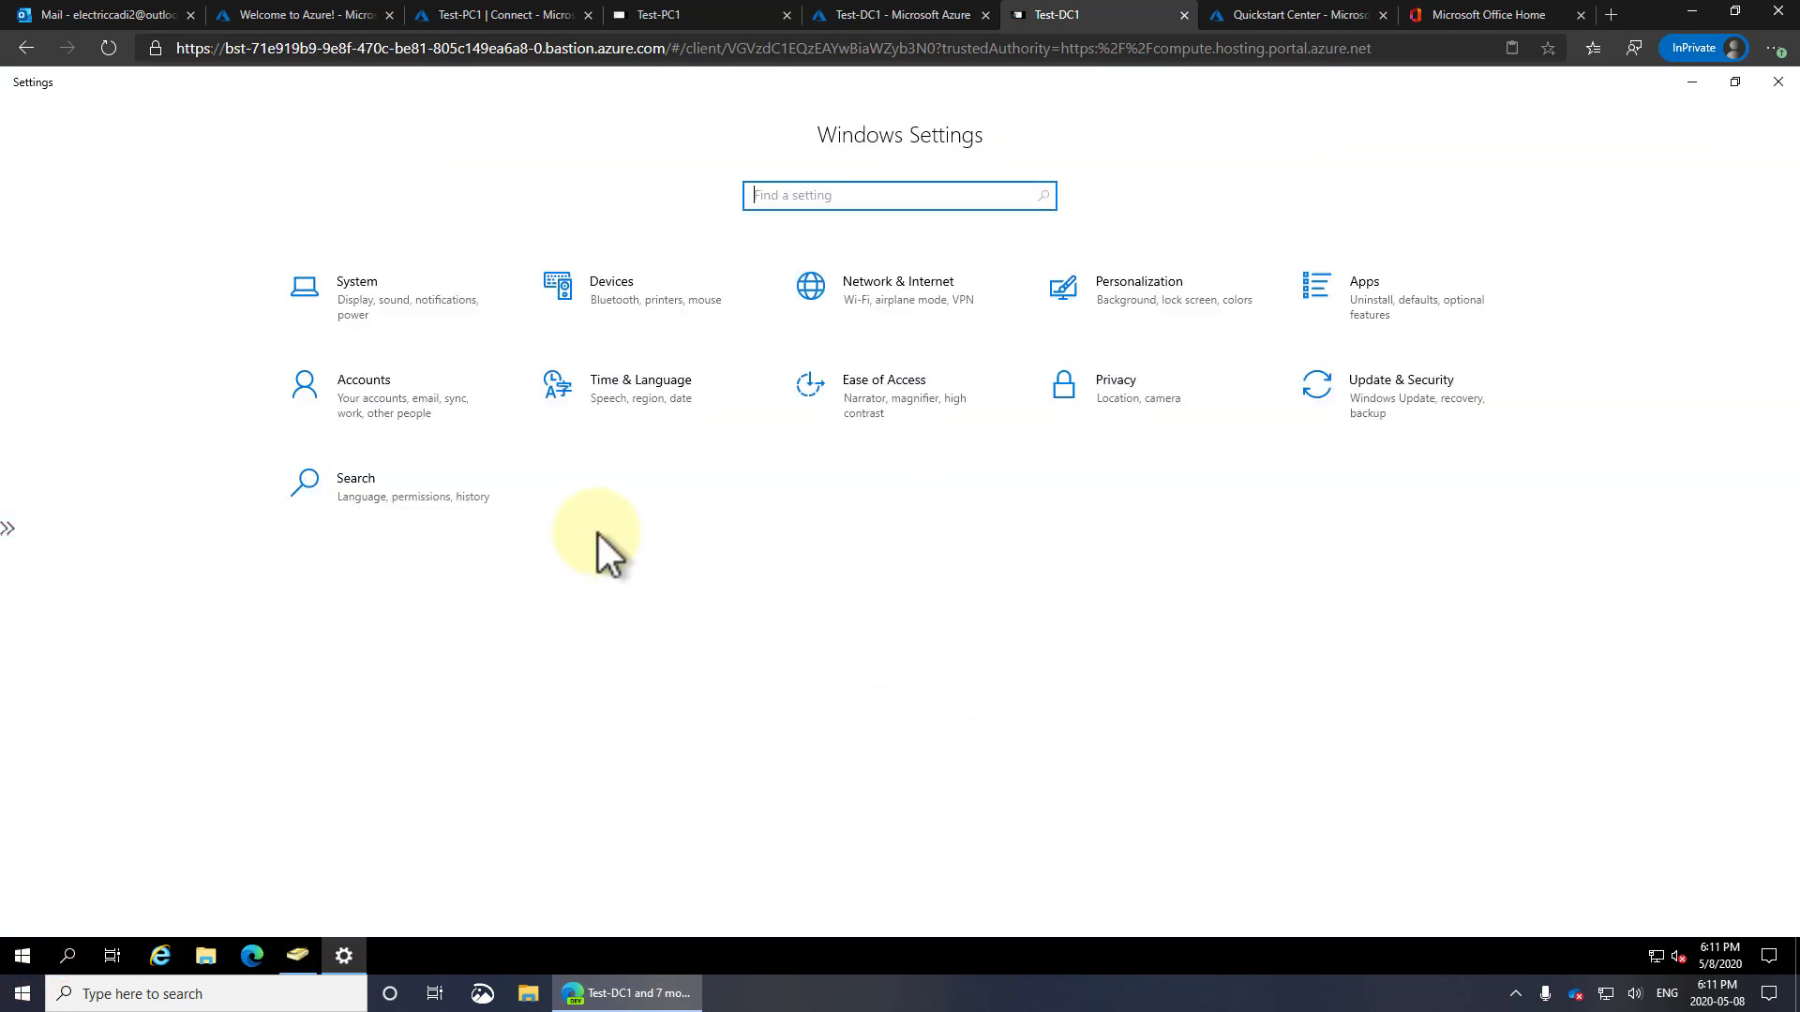
click(1380, 382)
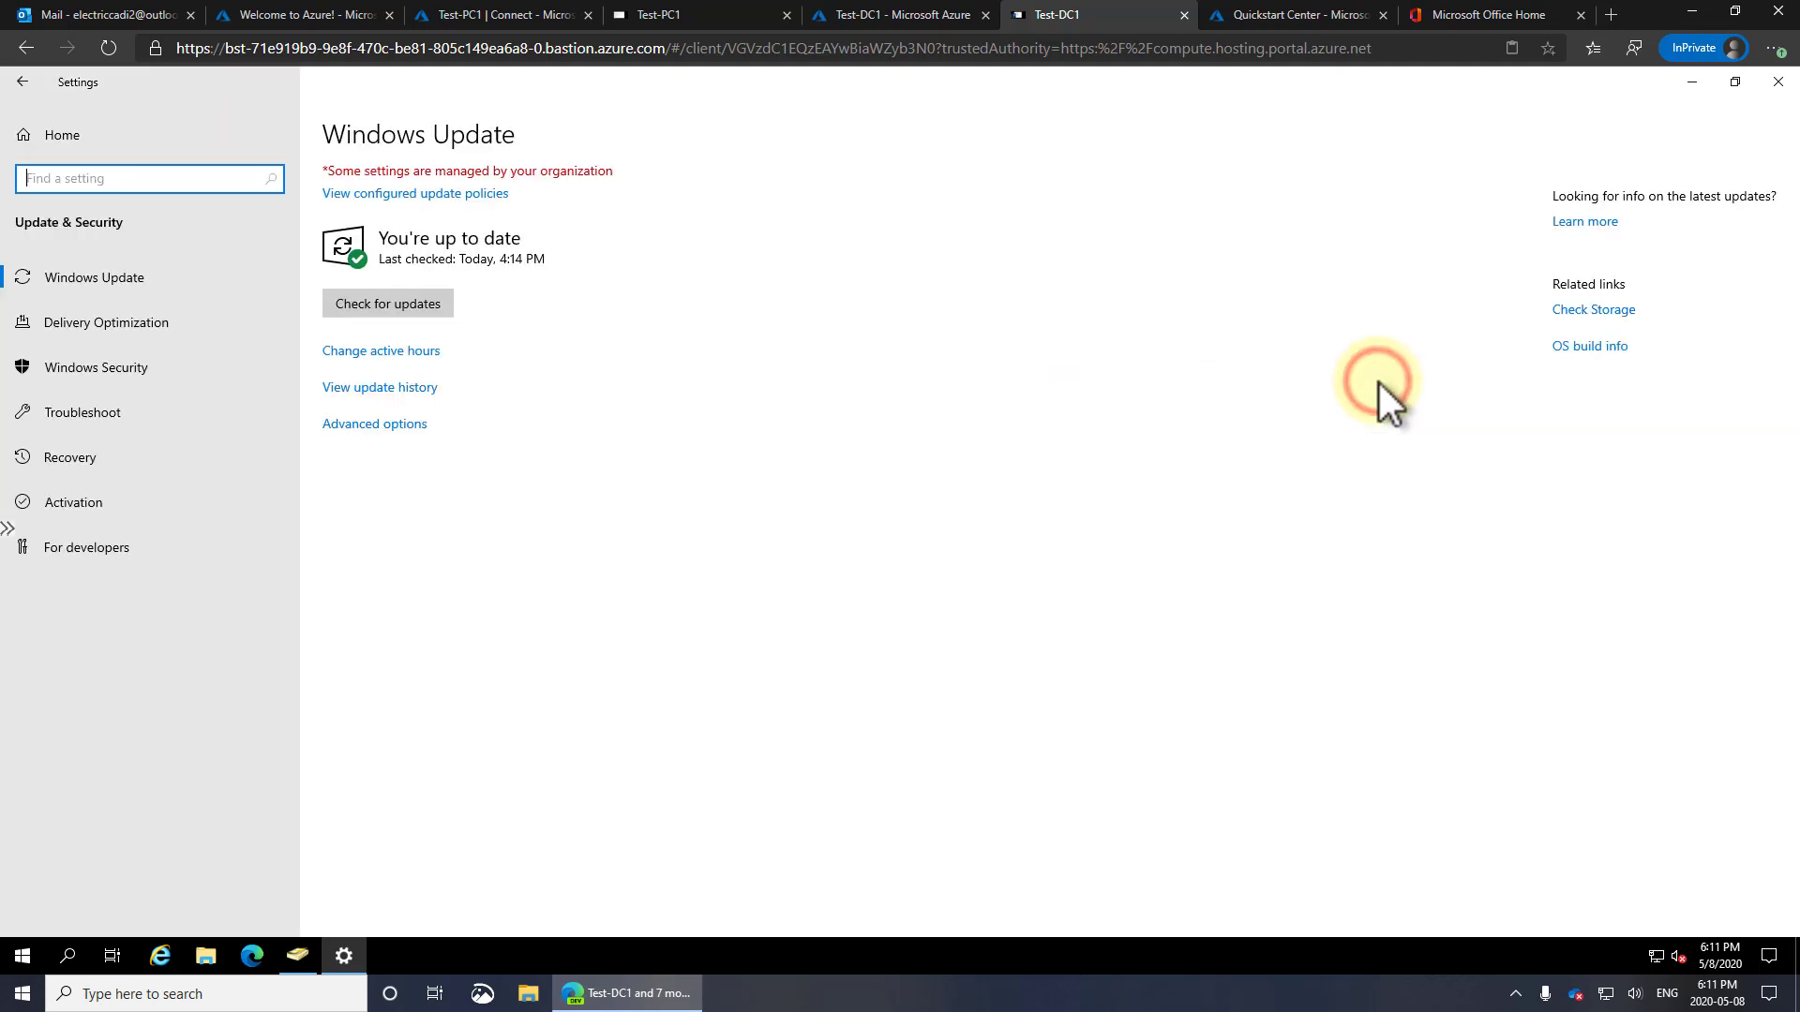
click(390, 302)
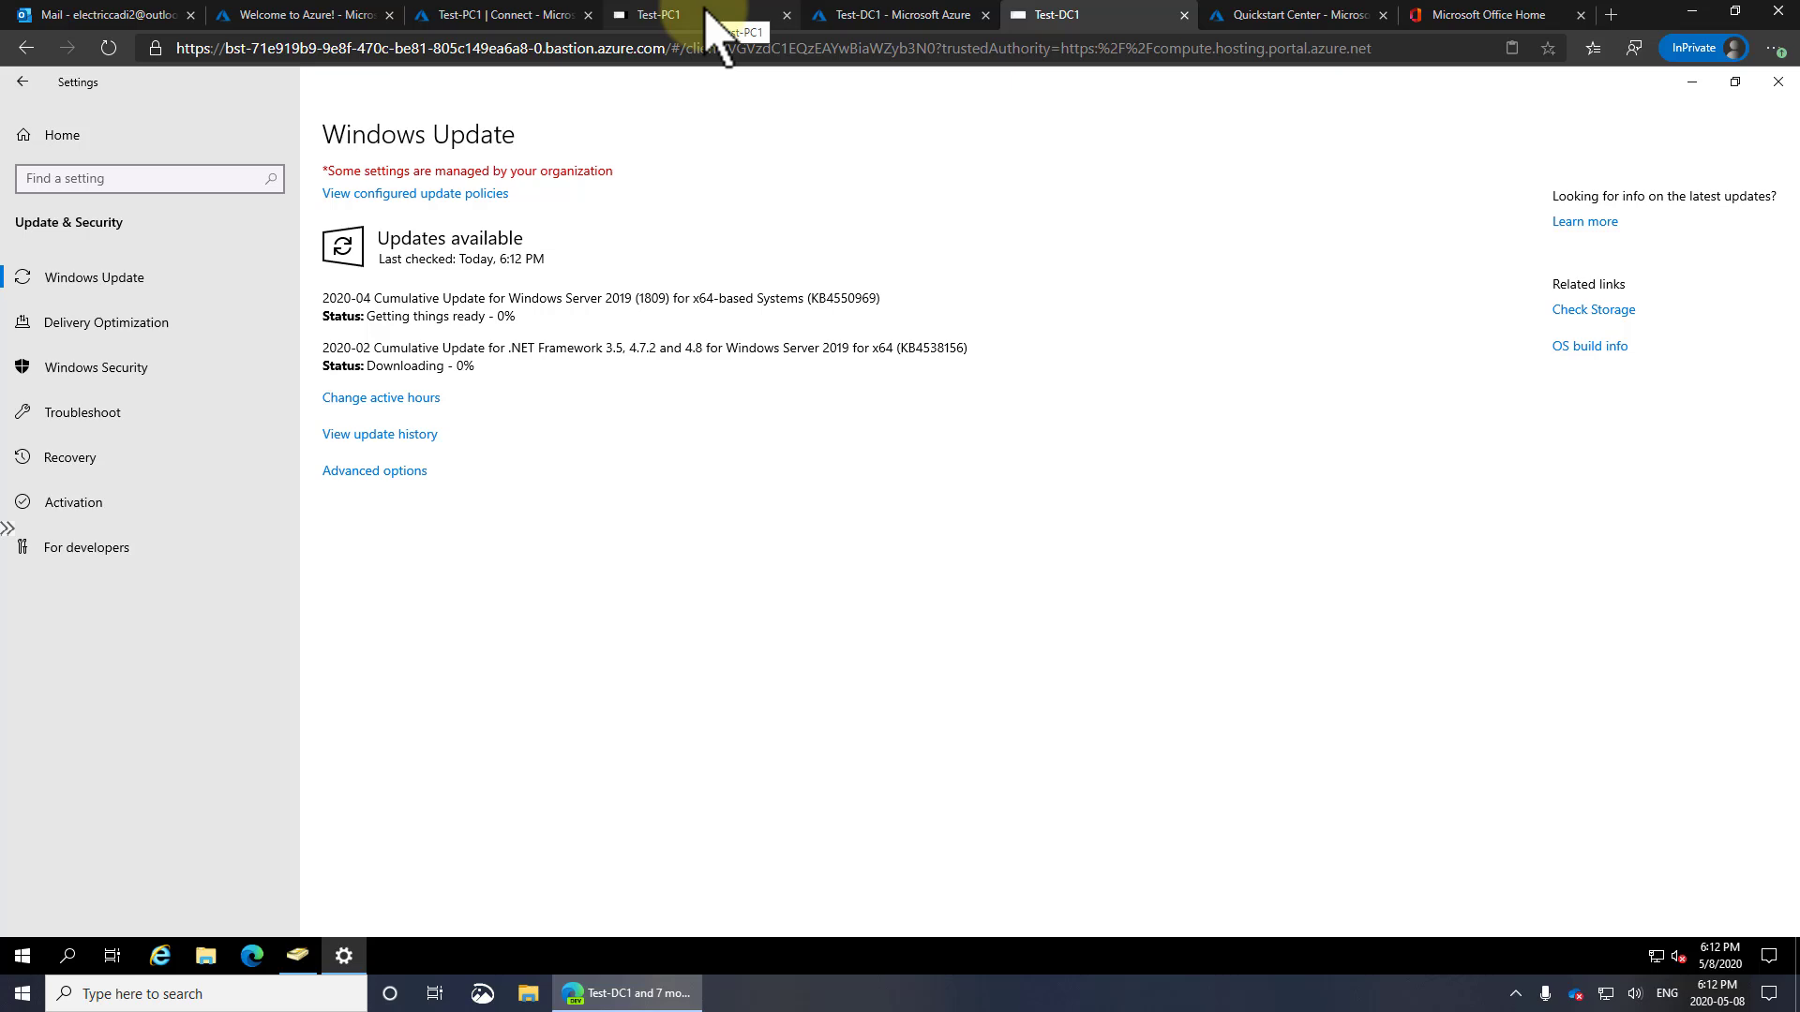
drag(449, 298, 605, 298)
drag(472, 349, 662, 350)
click(737, 426)
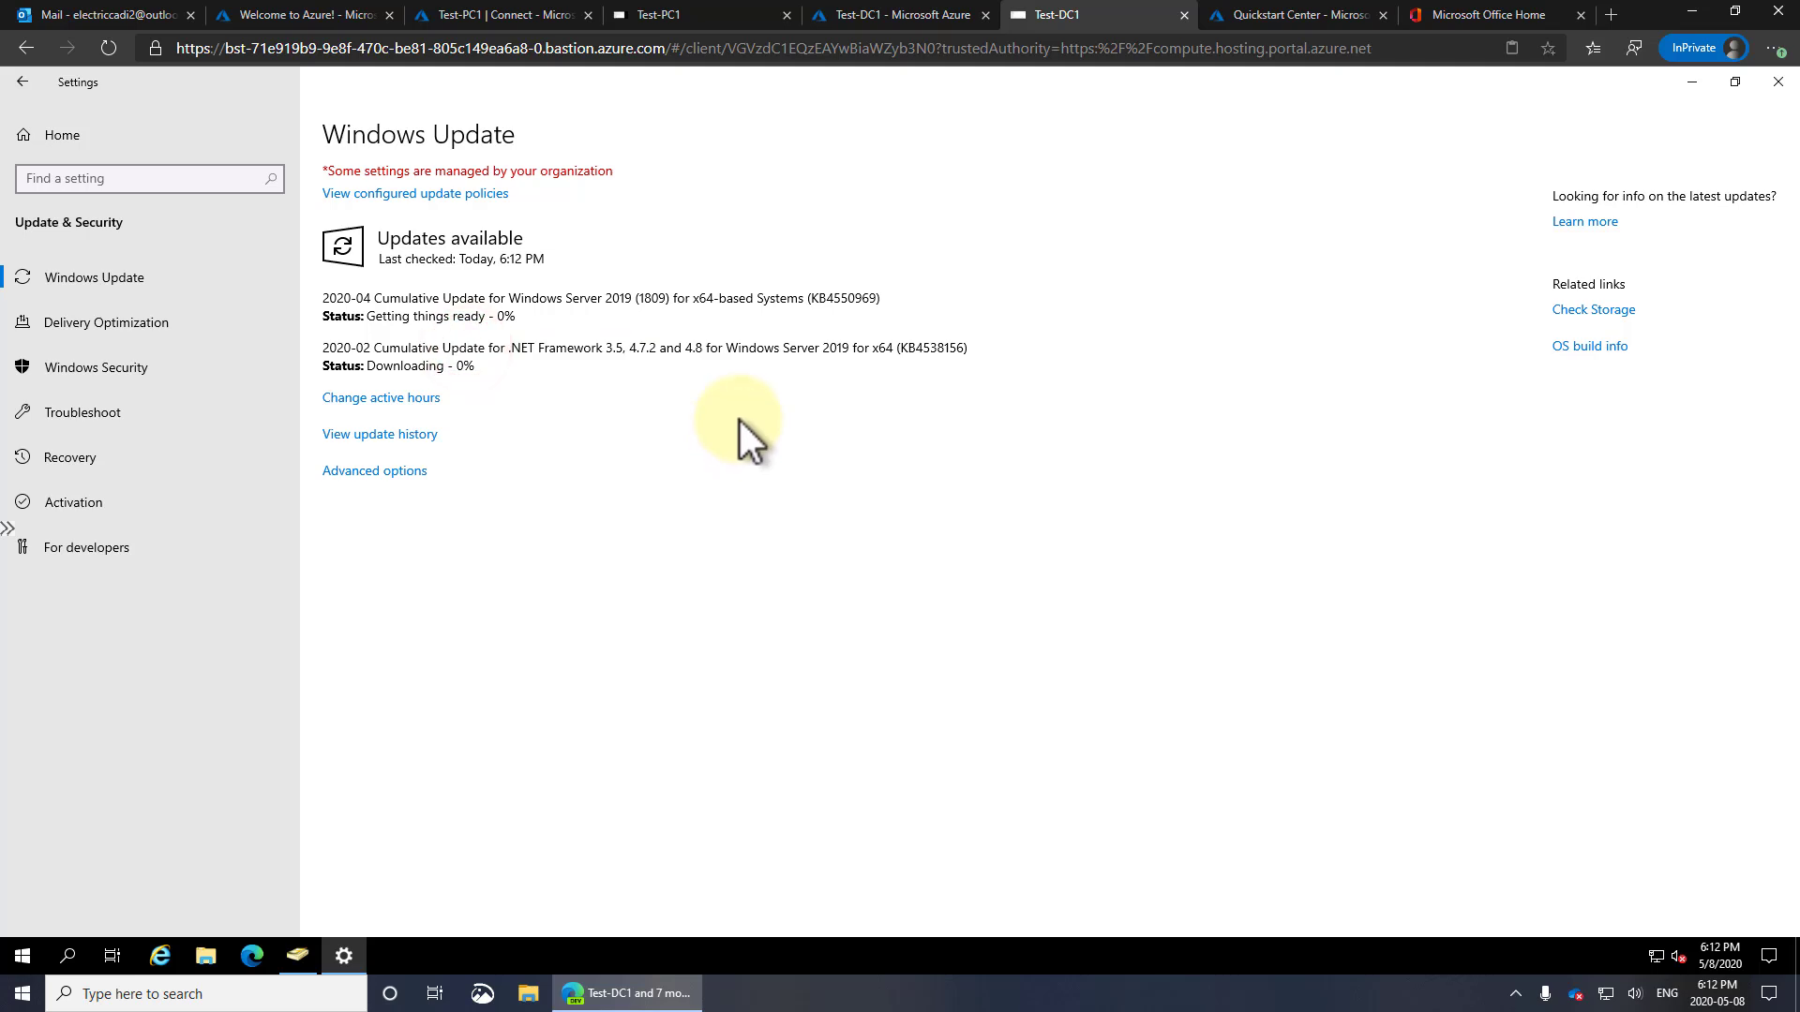
click(675, 16)
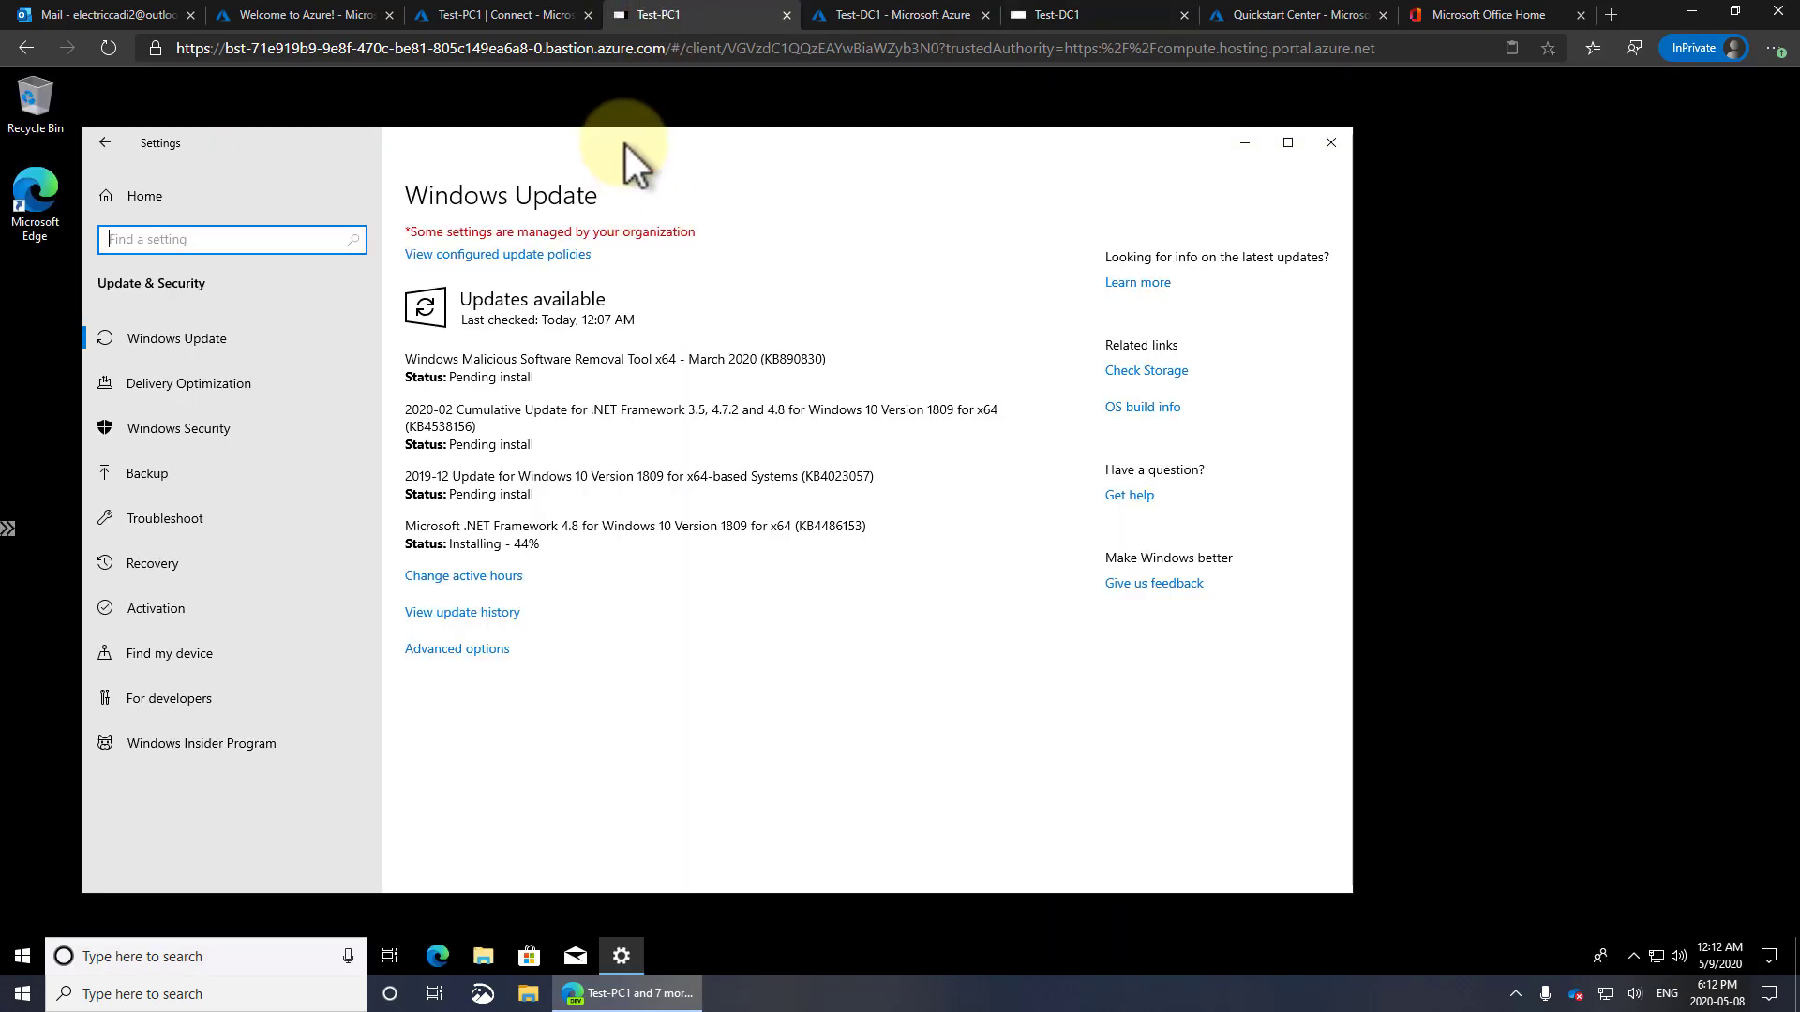
drag(626, 145, 711, 138)
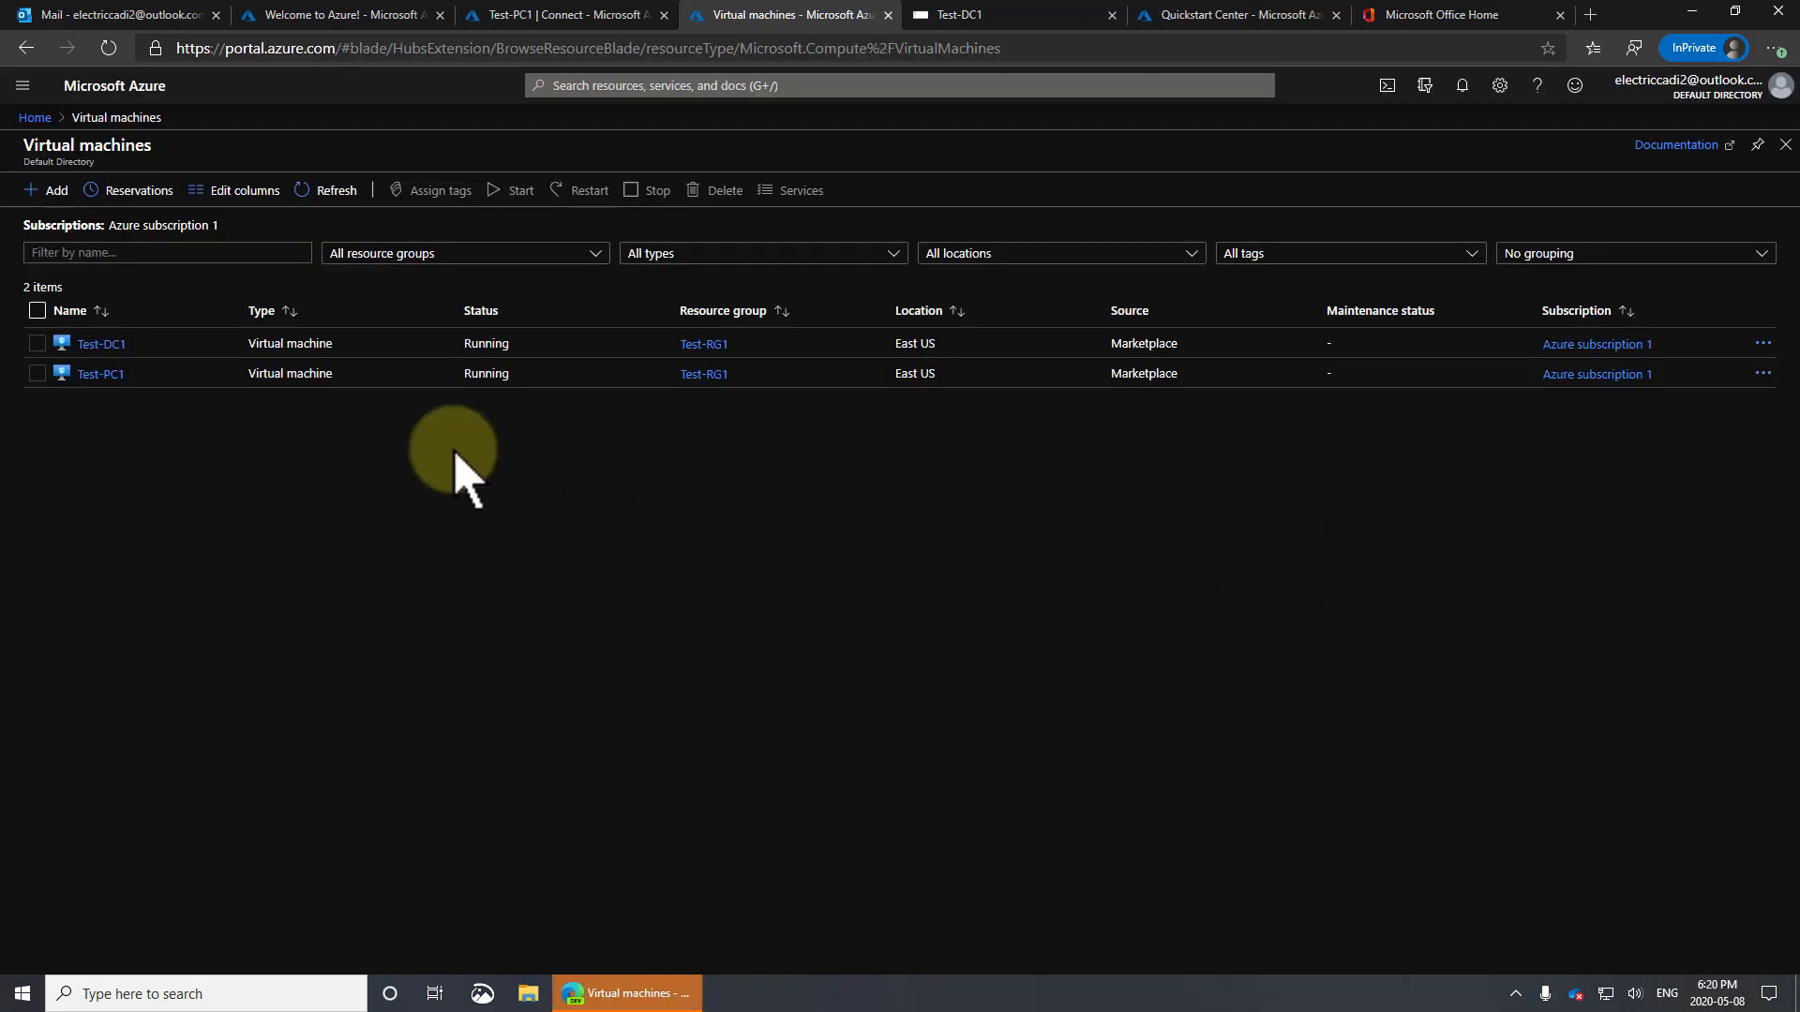
Open Test-PC1's Boot diagnostics and refresh the screenshot showing testuser1 getting Windows ready
click(101, 375)
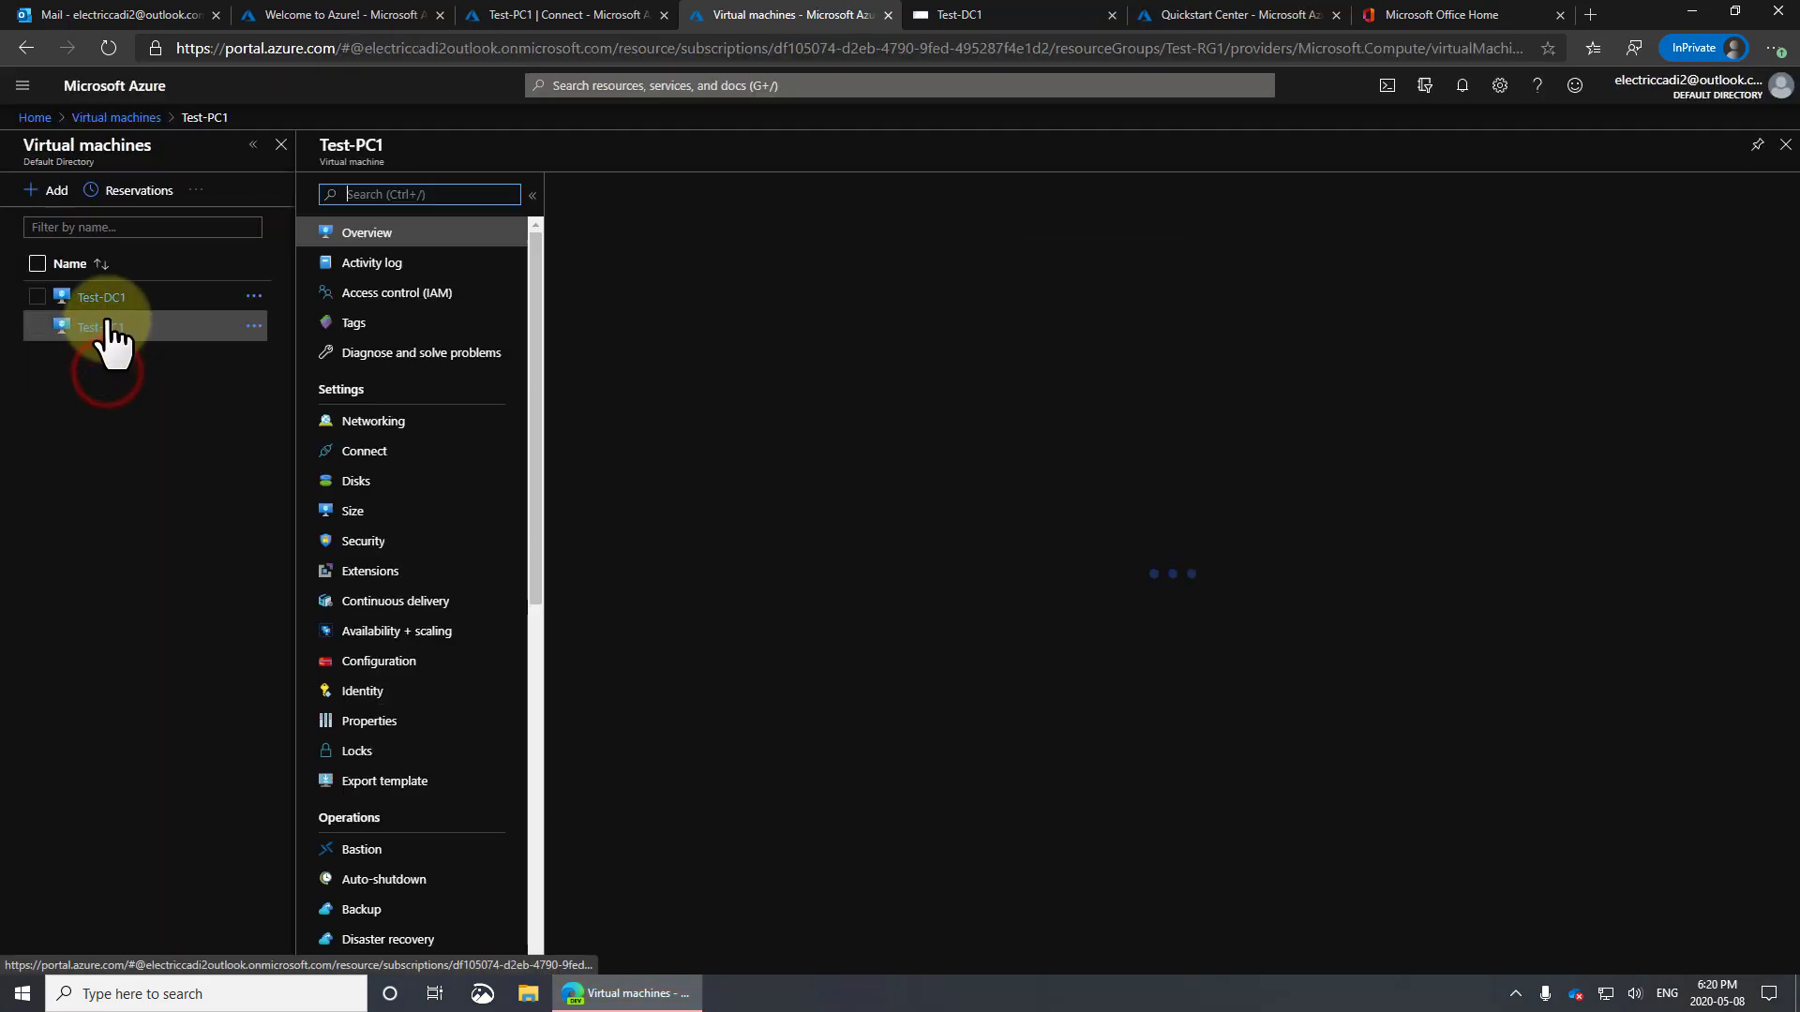
drag(530, 319, 582, 723)
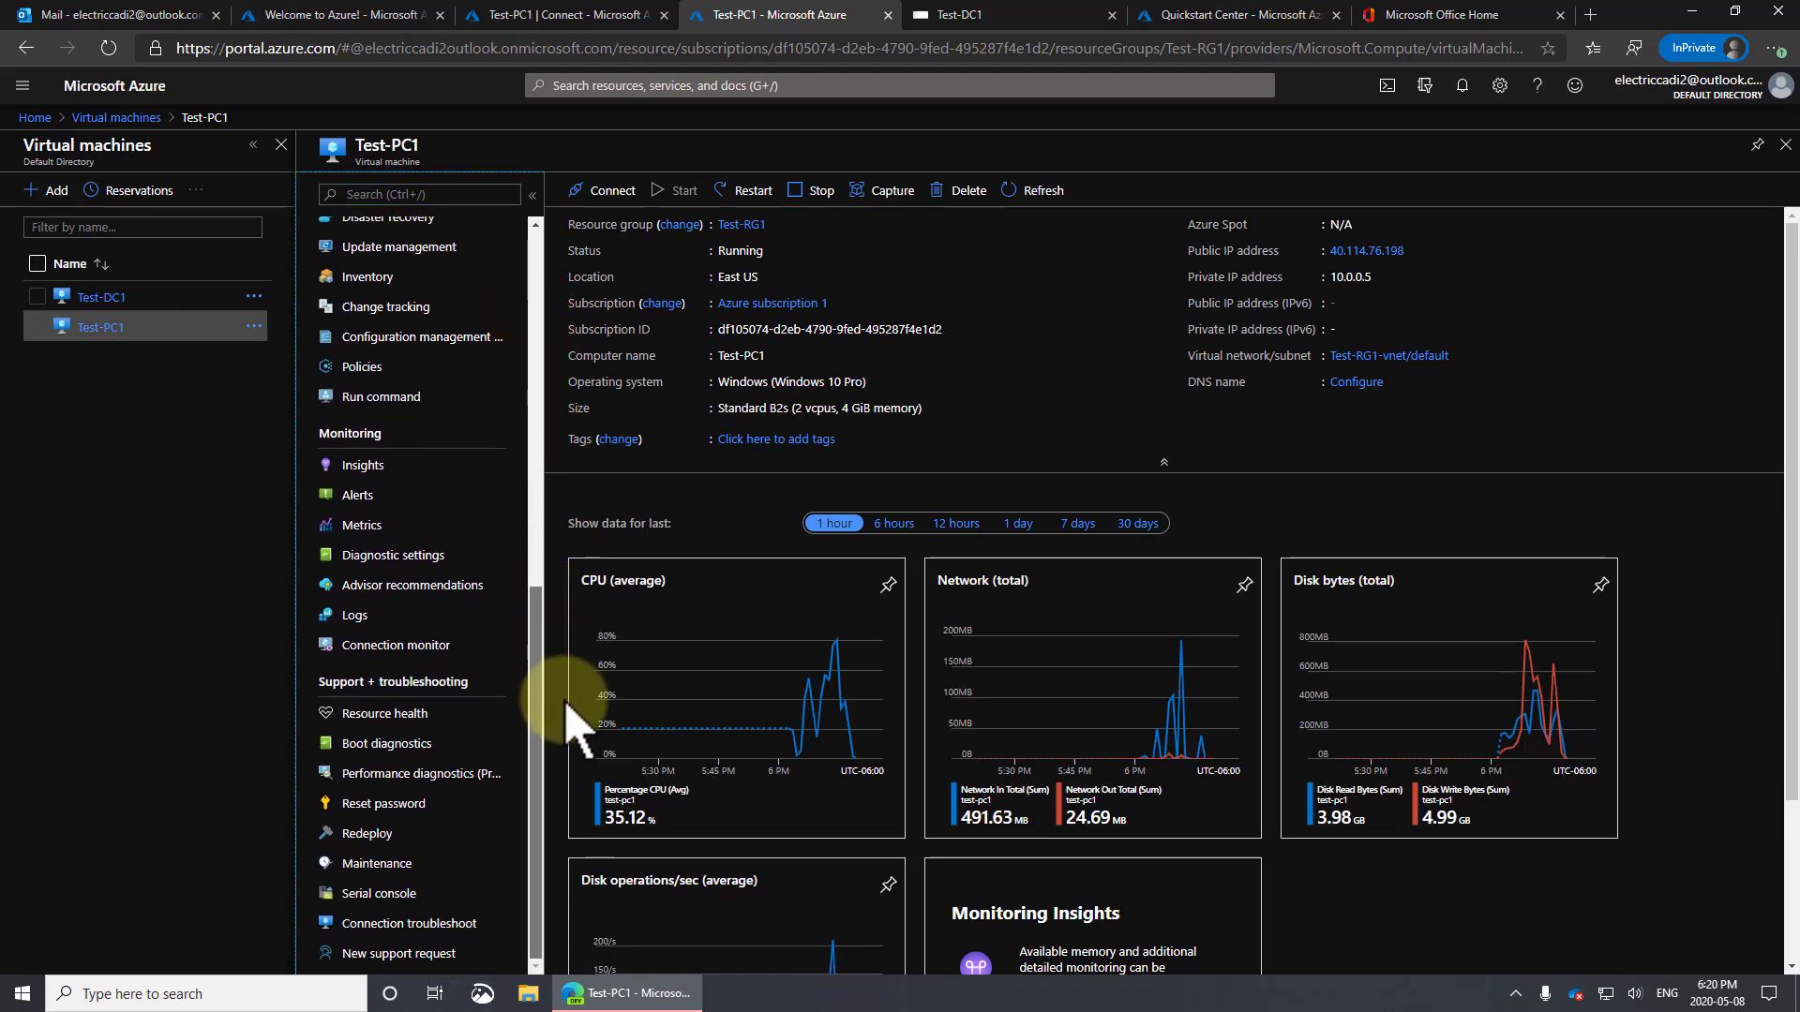
click(403, 745)
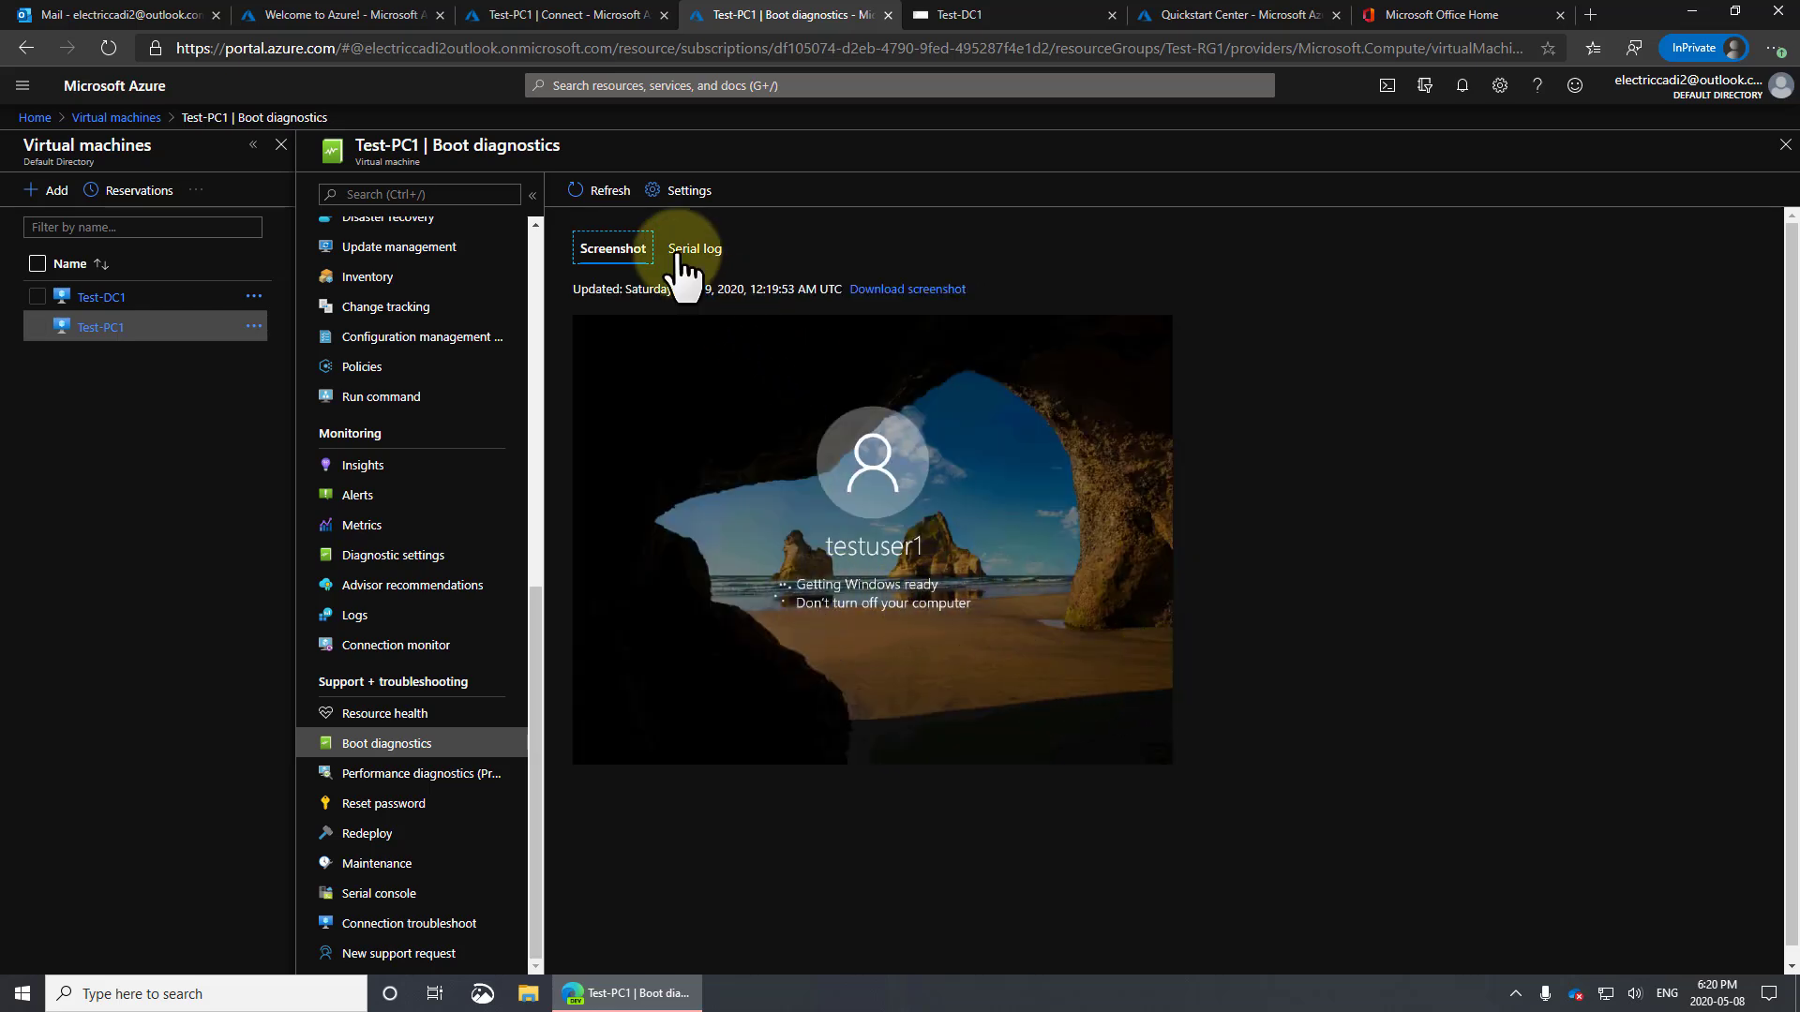
click(610, 193)
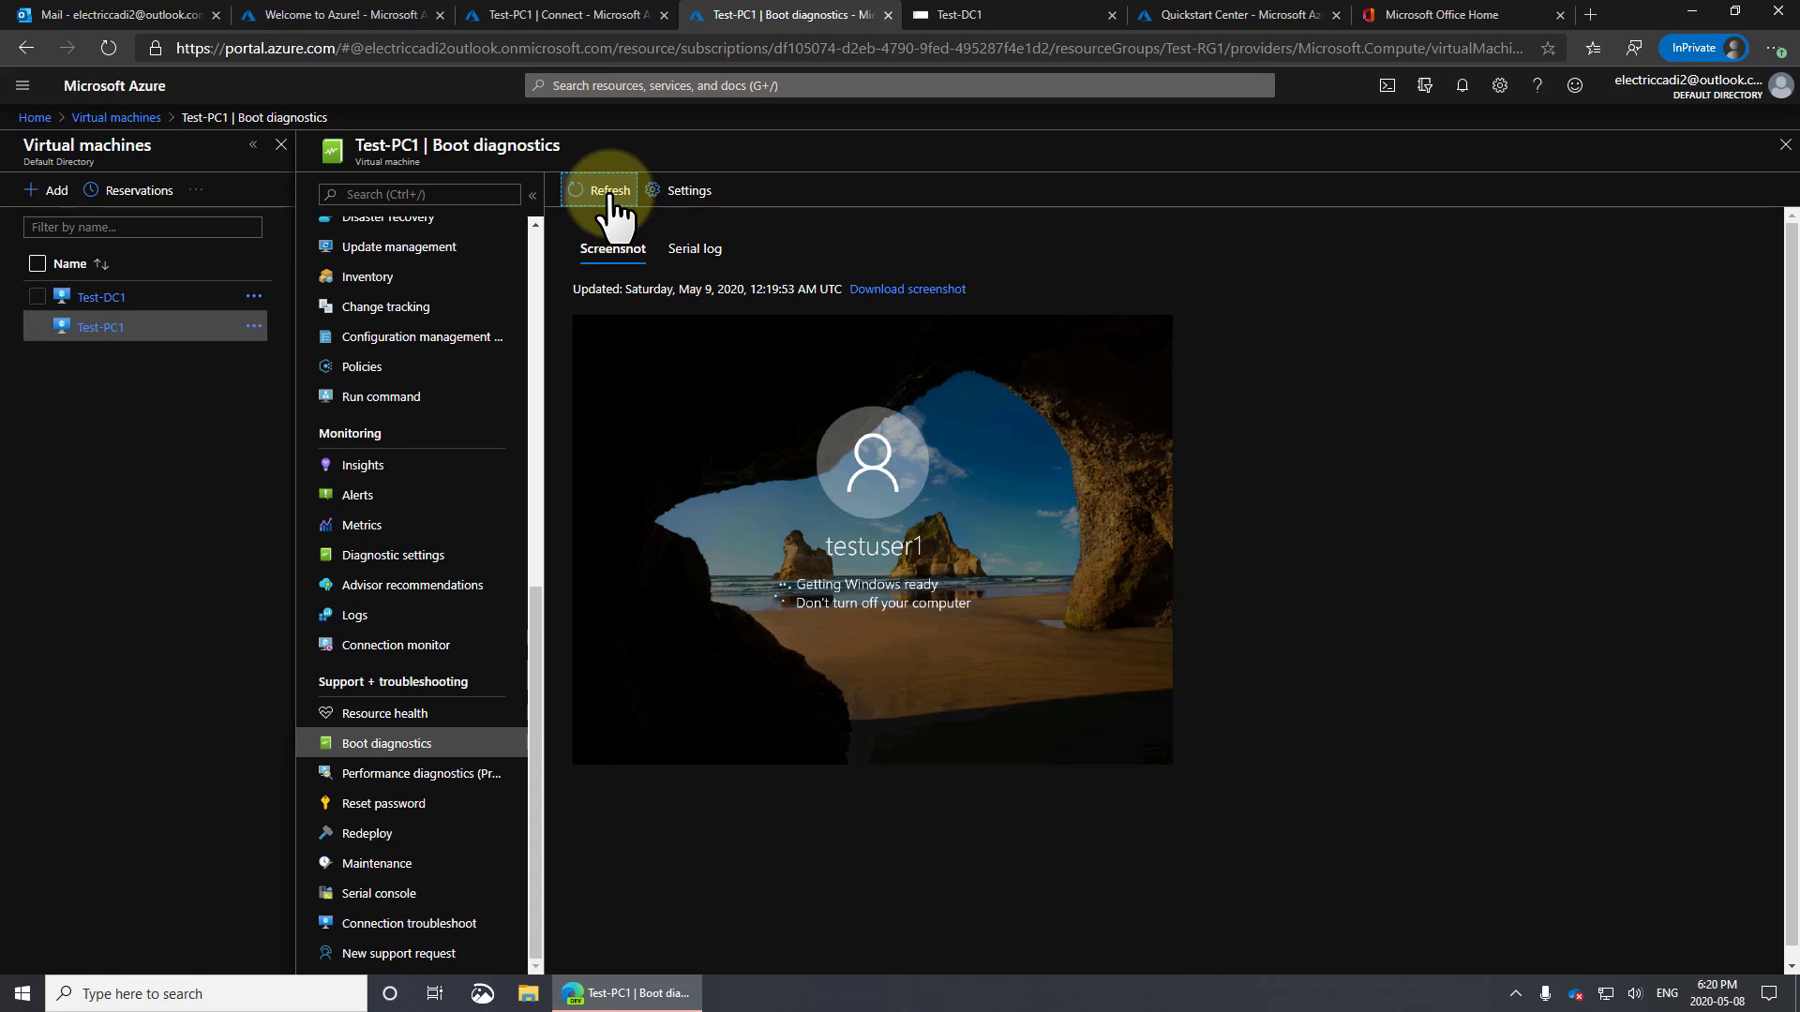
click(609, 192)
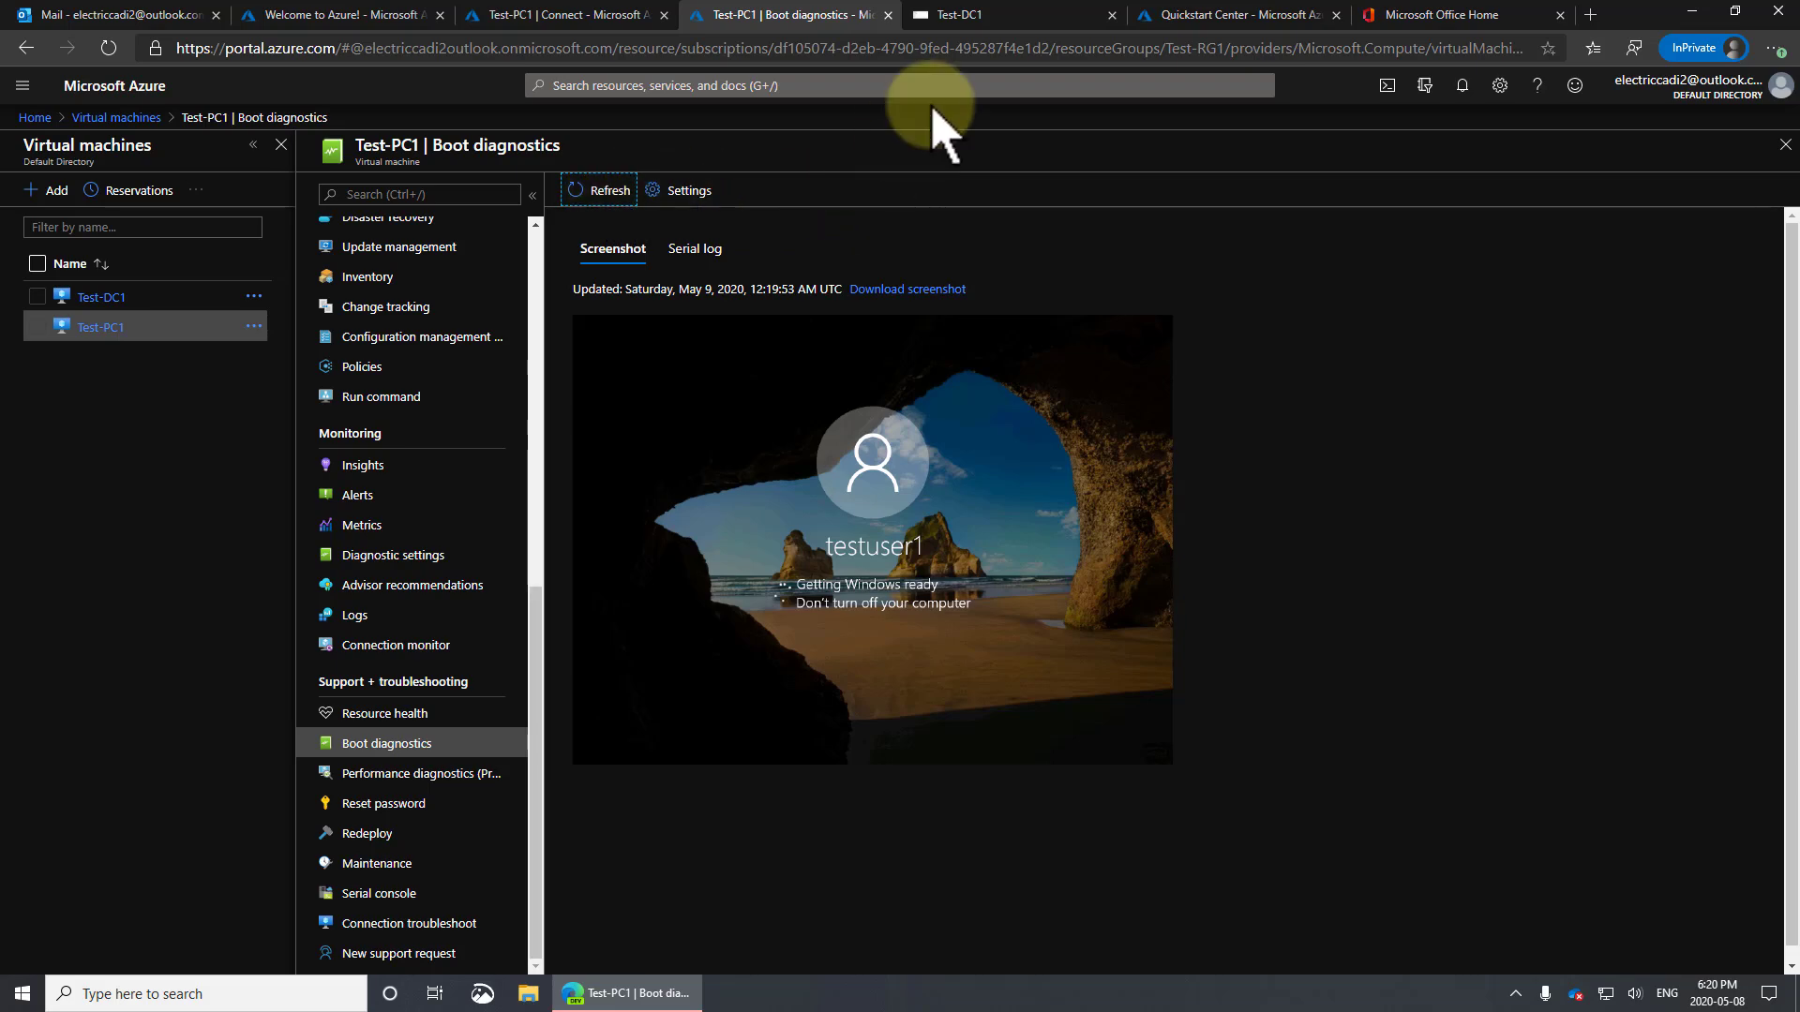
click(1003, 19)
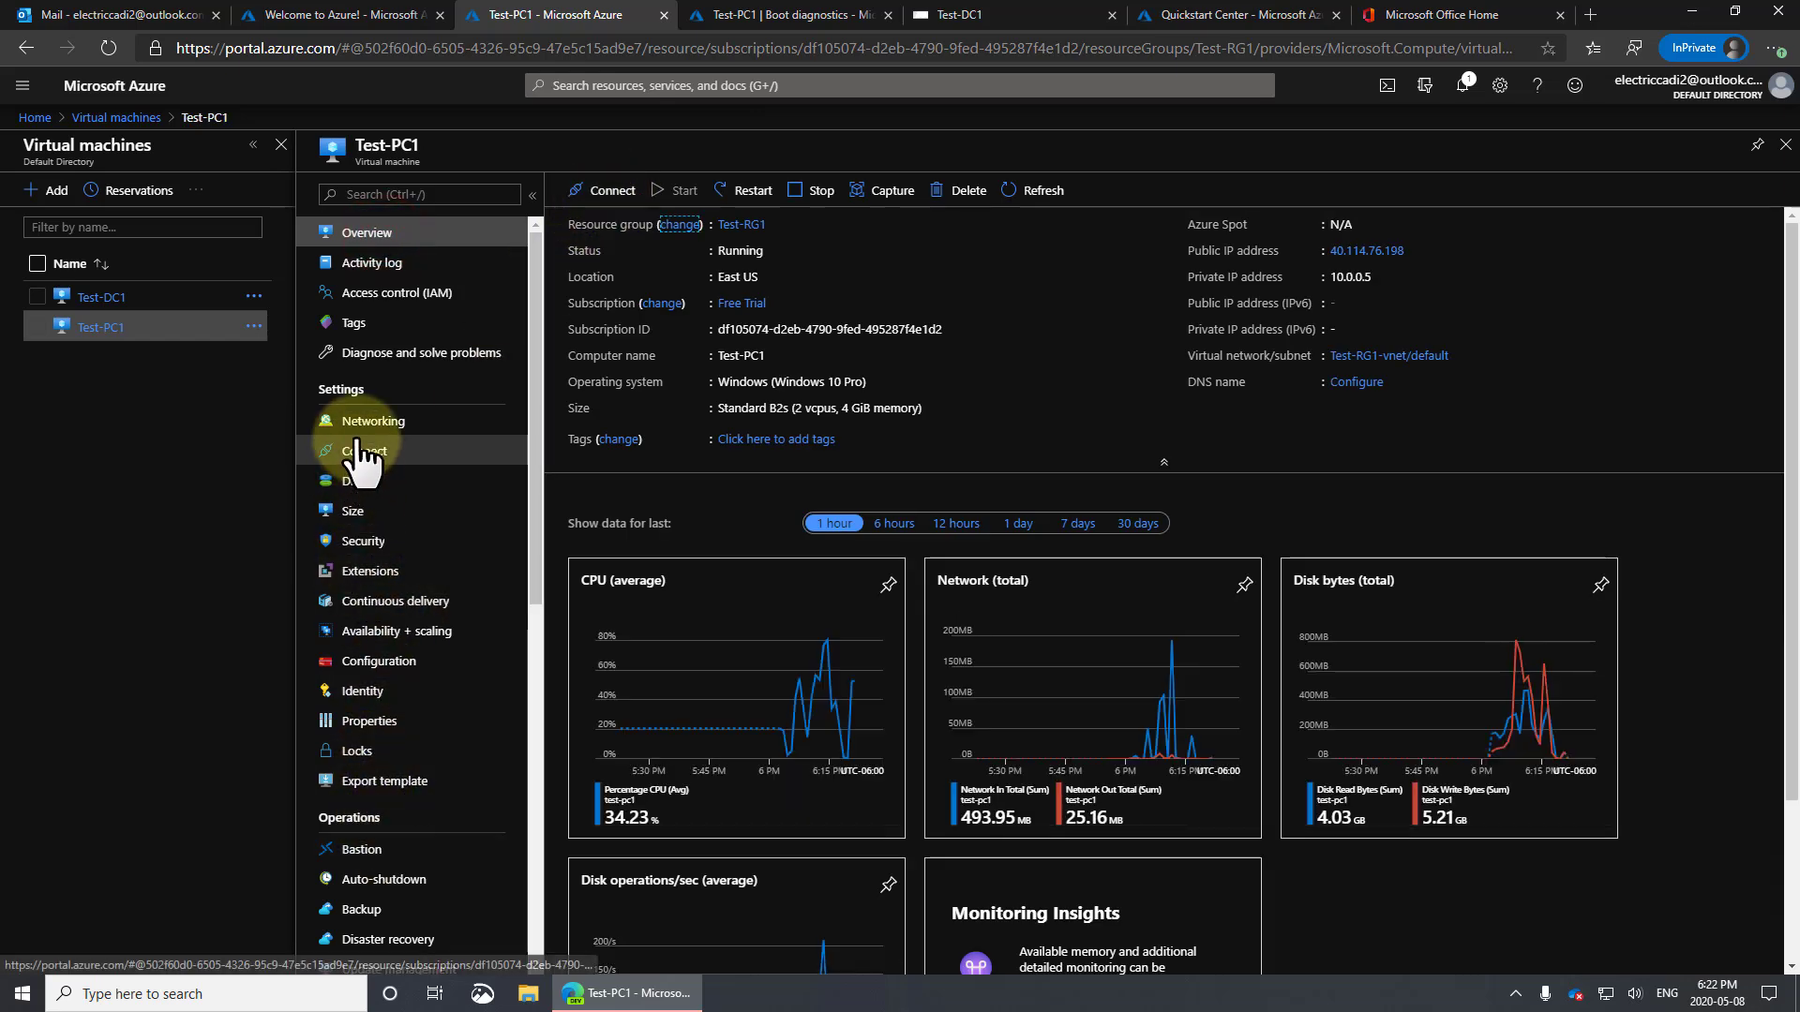
Connect to Test-PC1 through Bastion, signing in with the domain test user's username and password
click(613, 192)
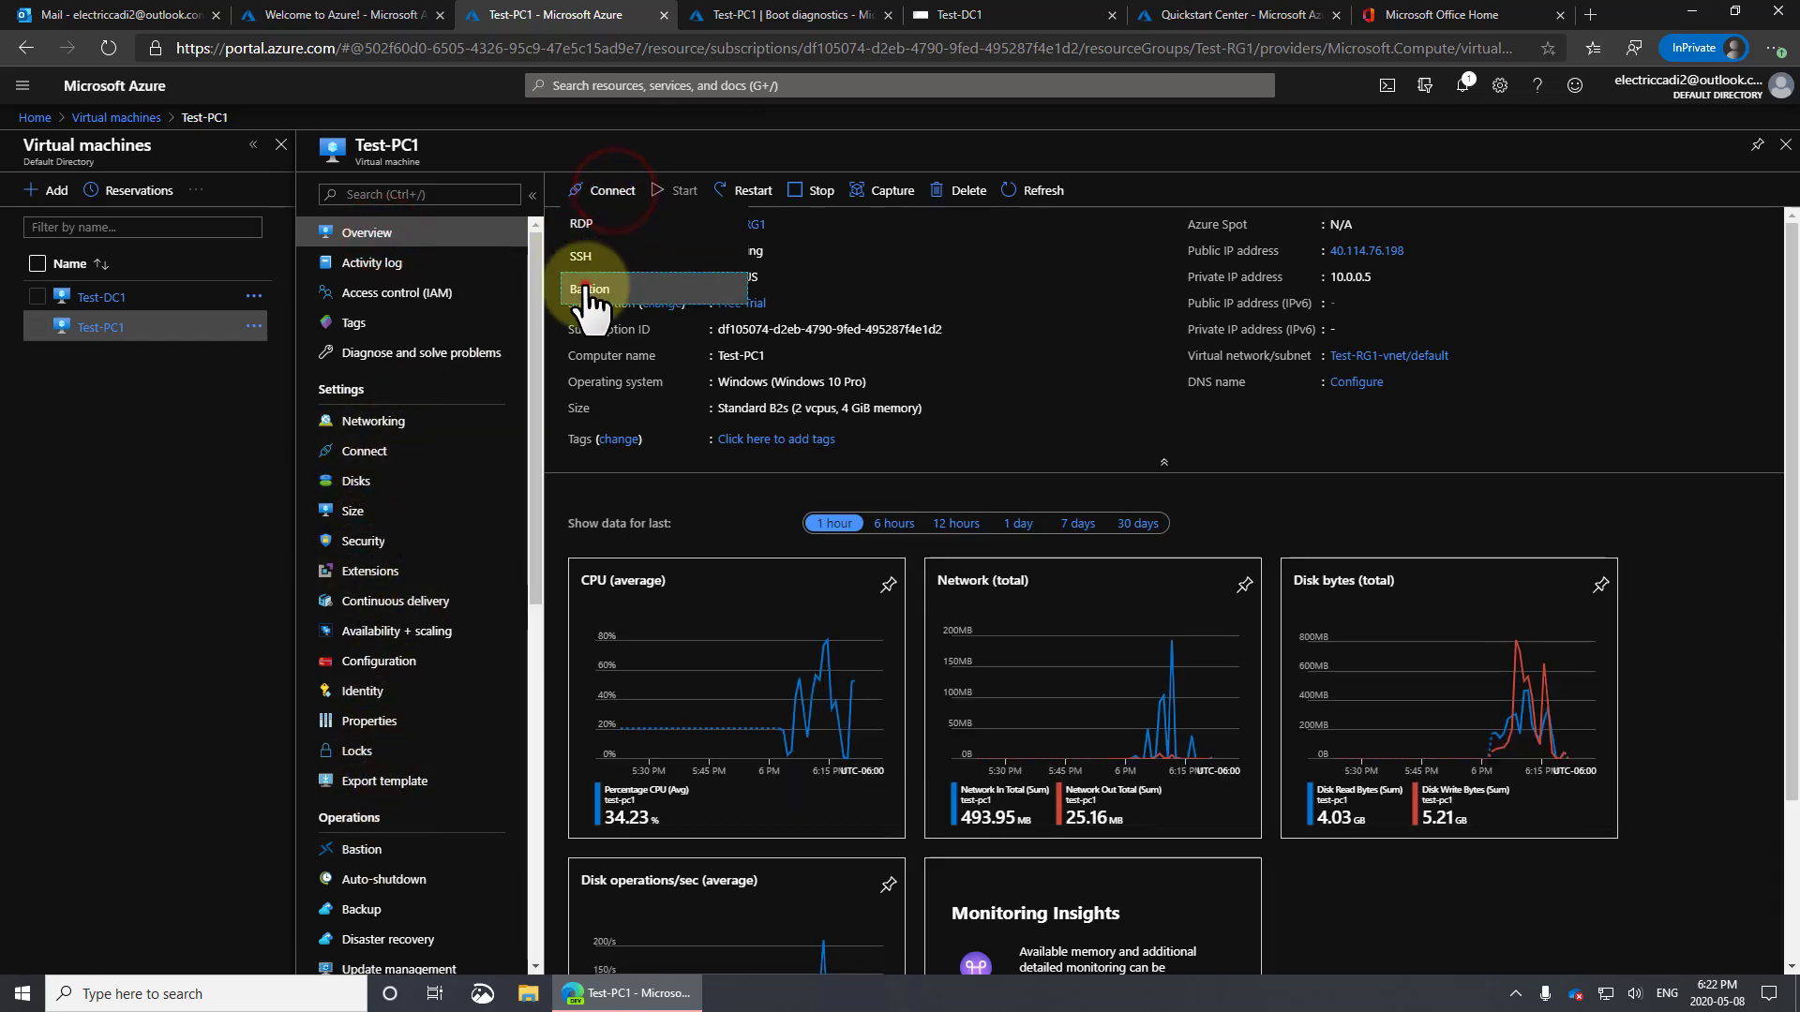
click(586, 281)
click(626, 403)
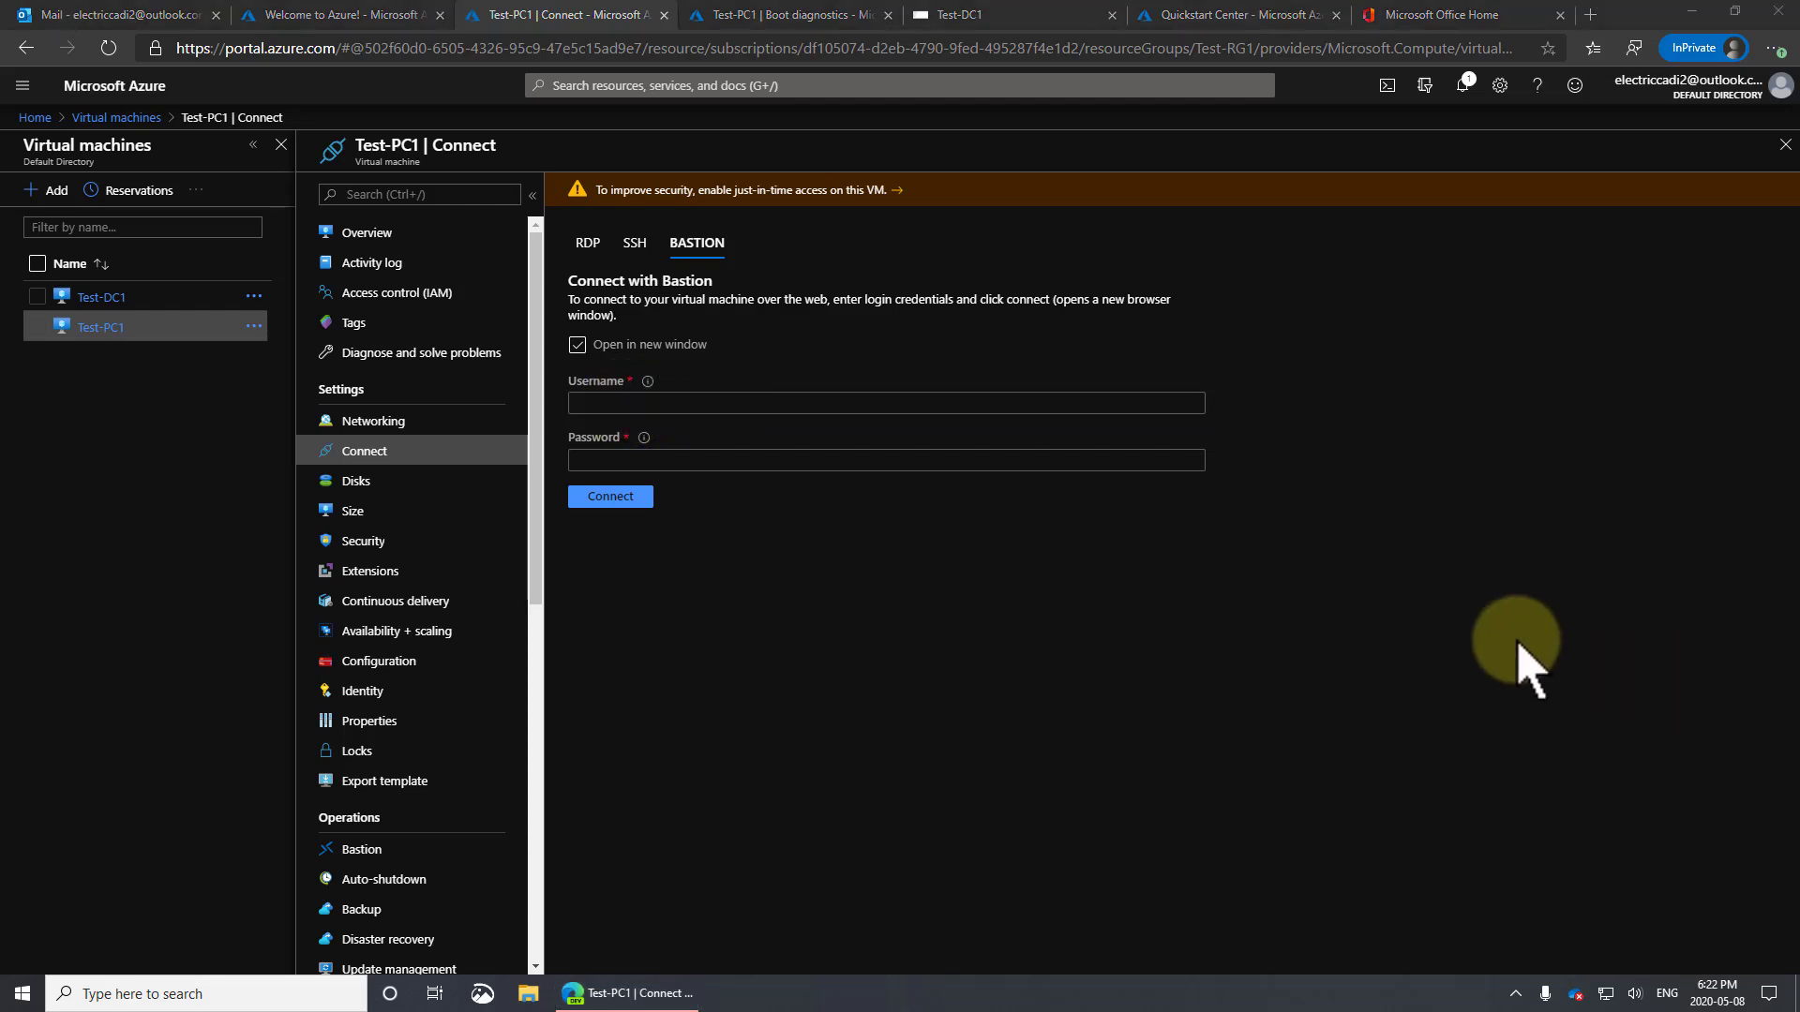
click(989, 14)
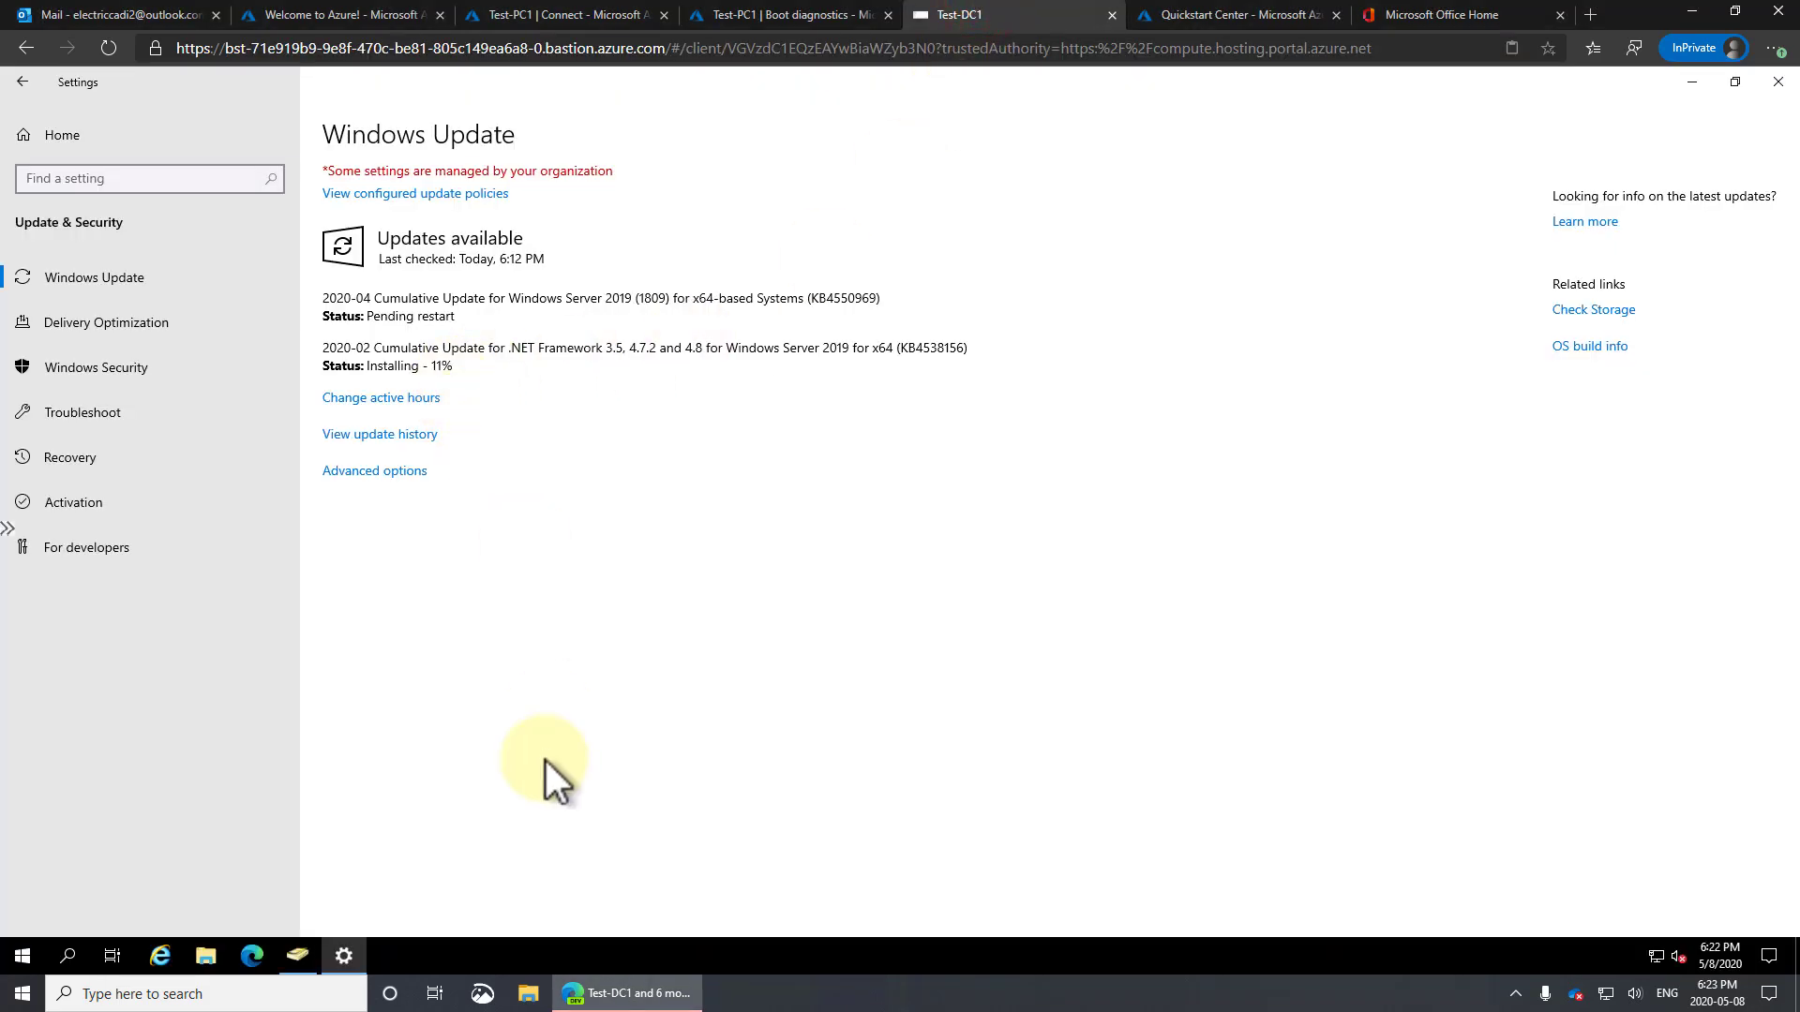
click(298, 956)
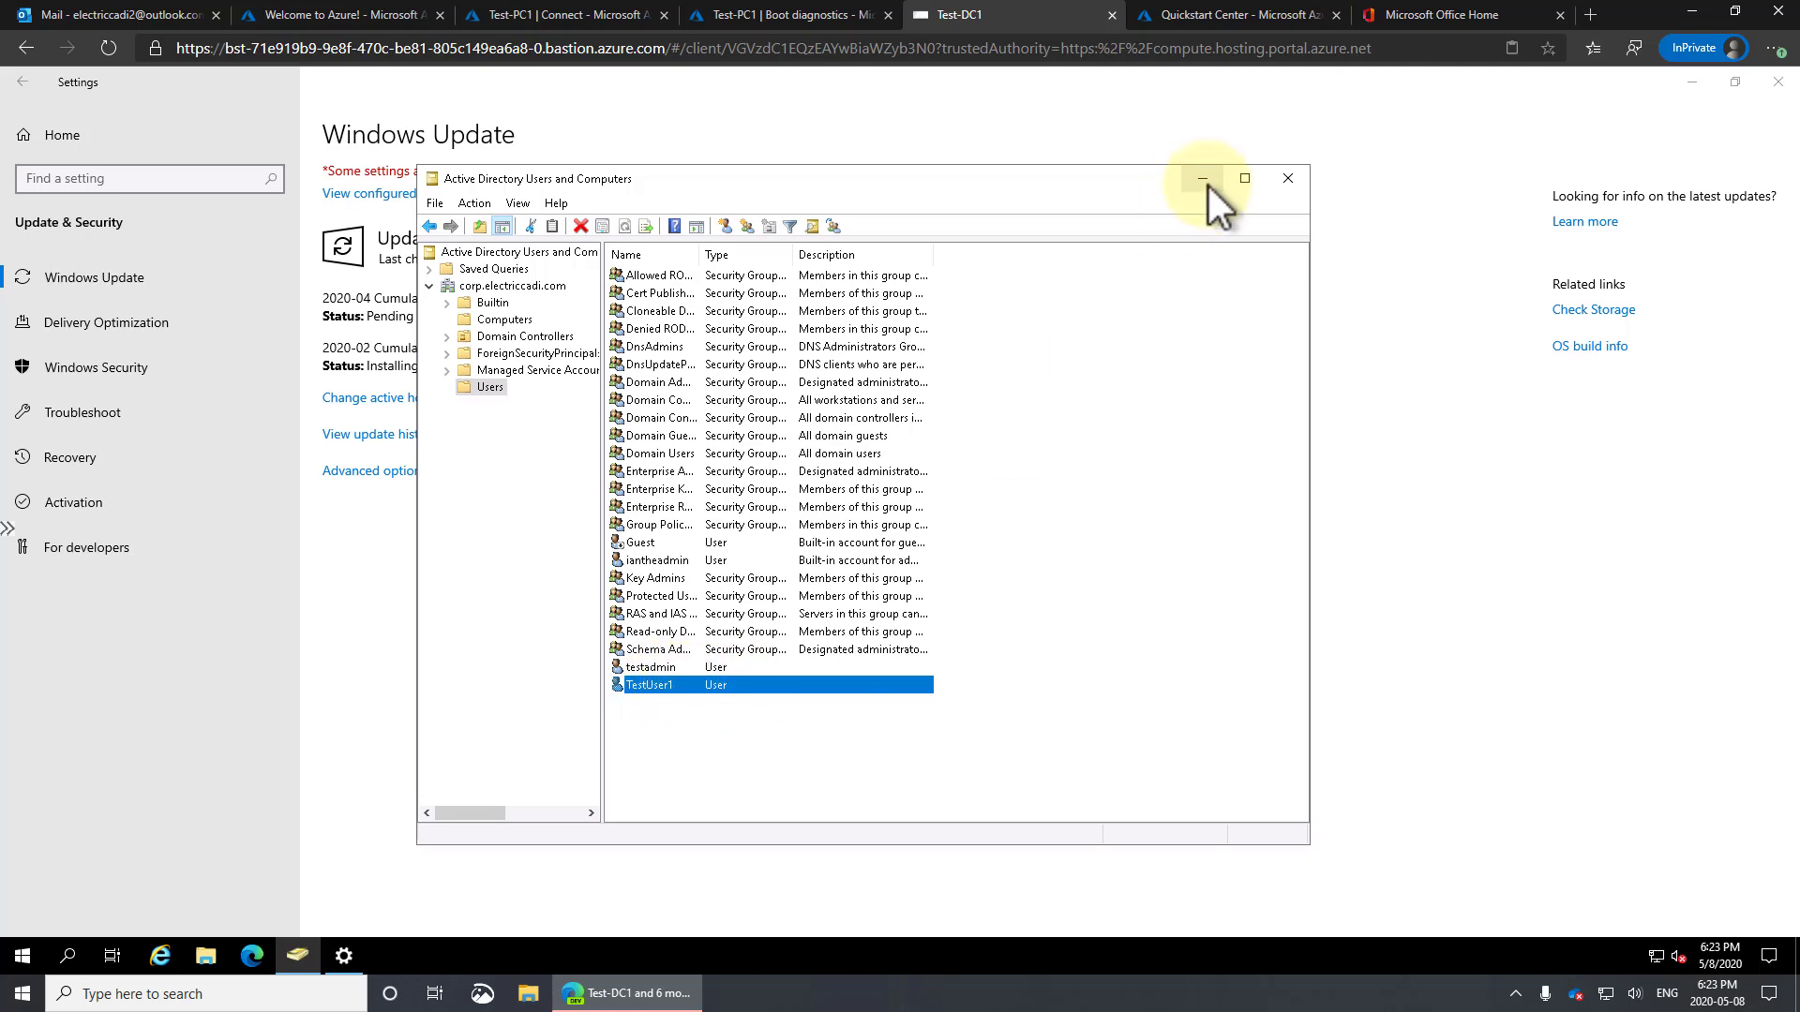
click(589, 19)
click(642, 403)
text(tes)
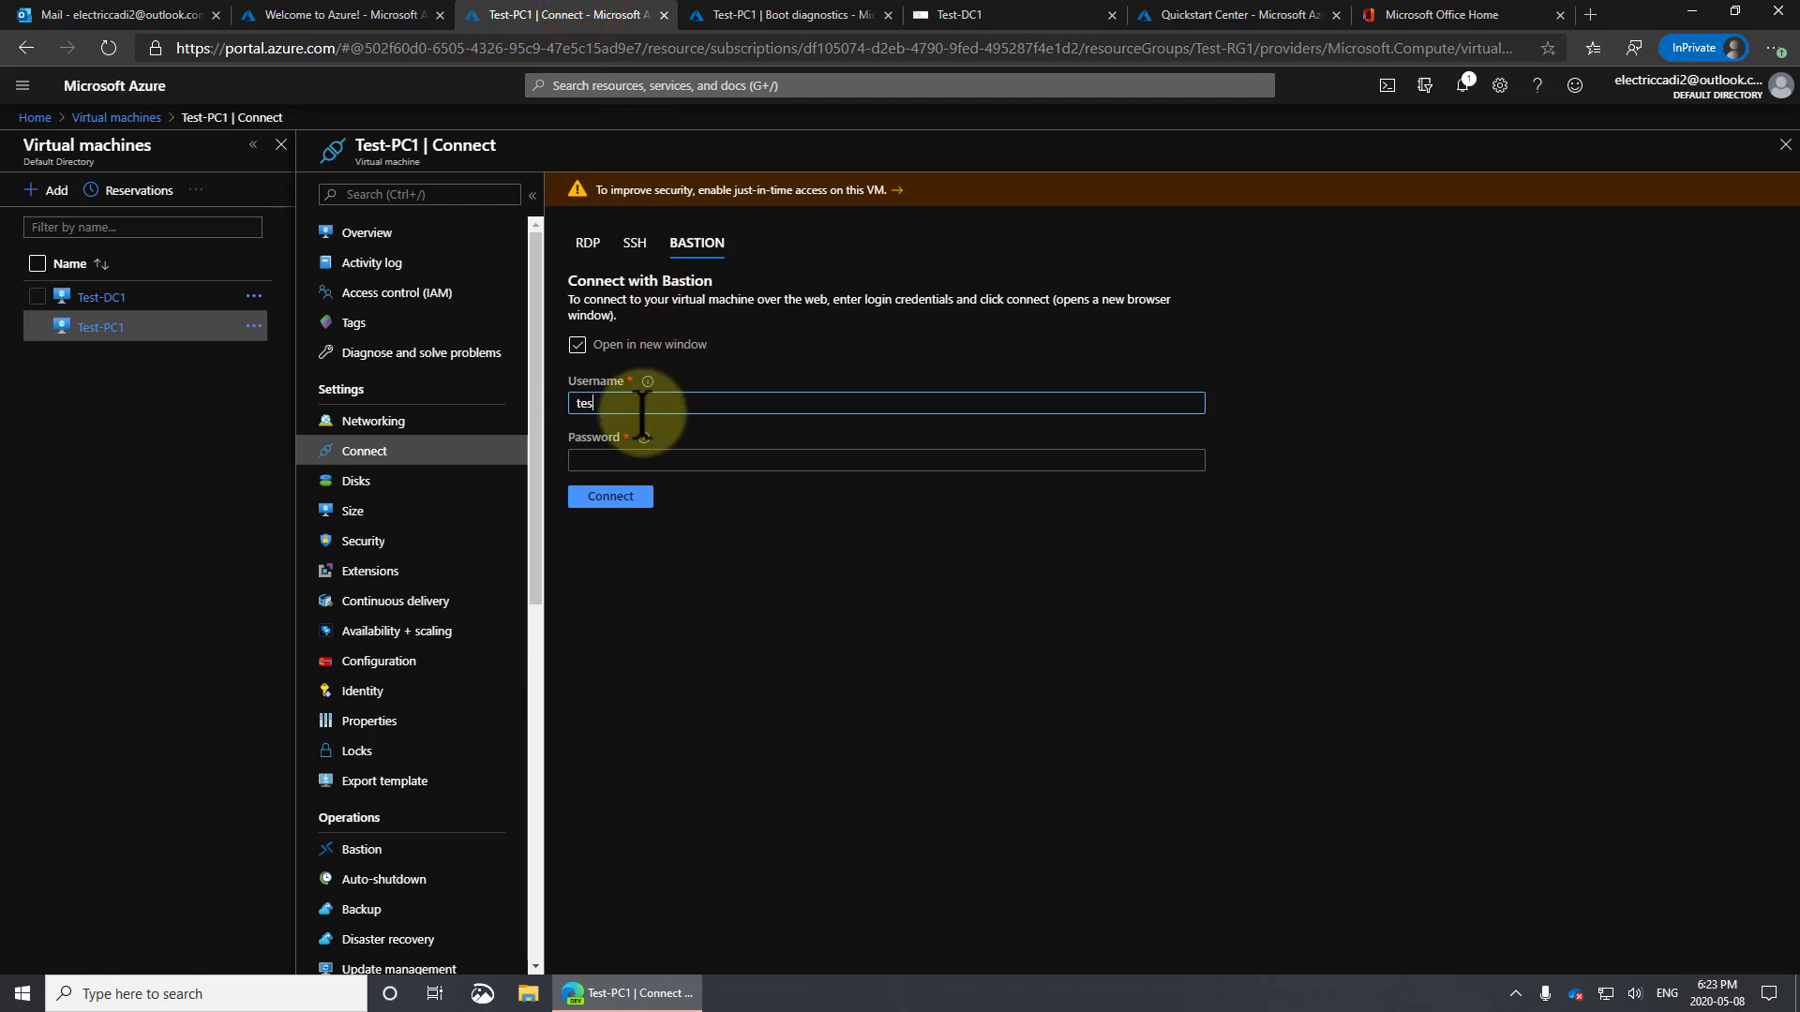
text(tuser1)
key(Tab)
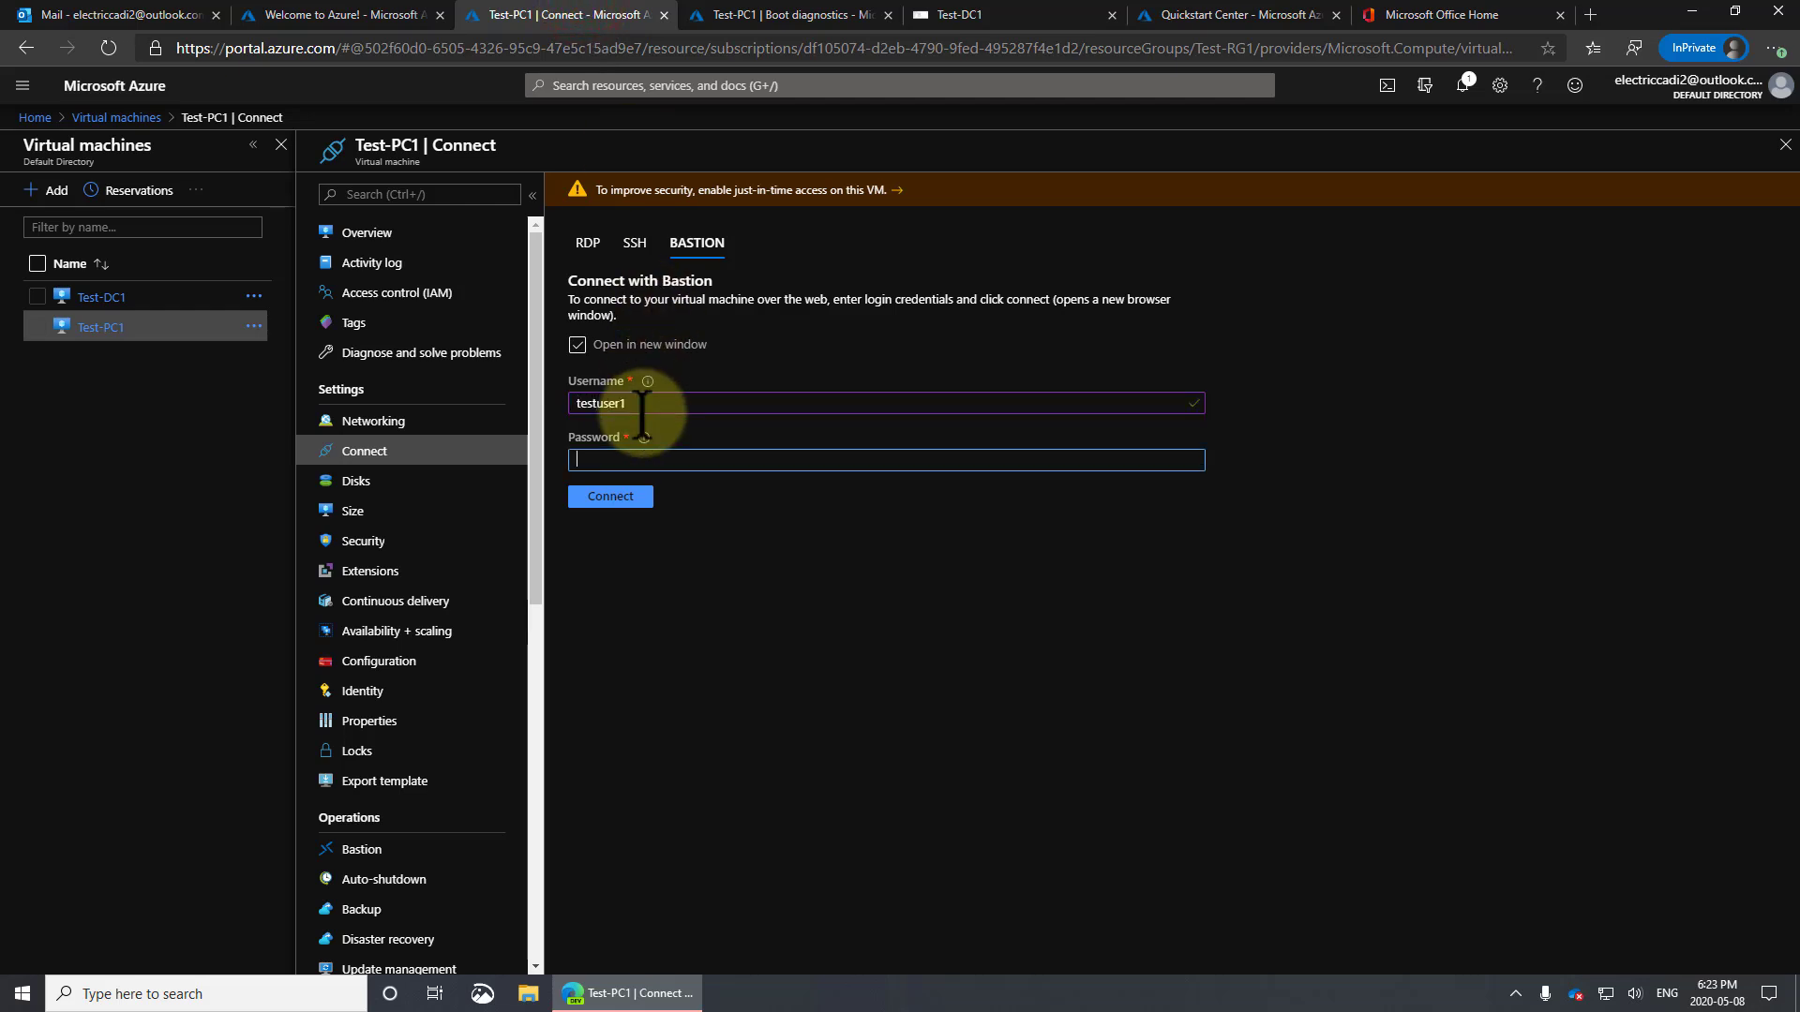
text(•••••••)
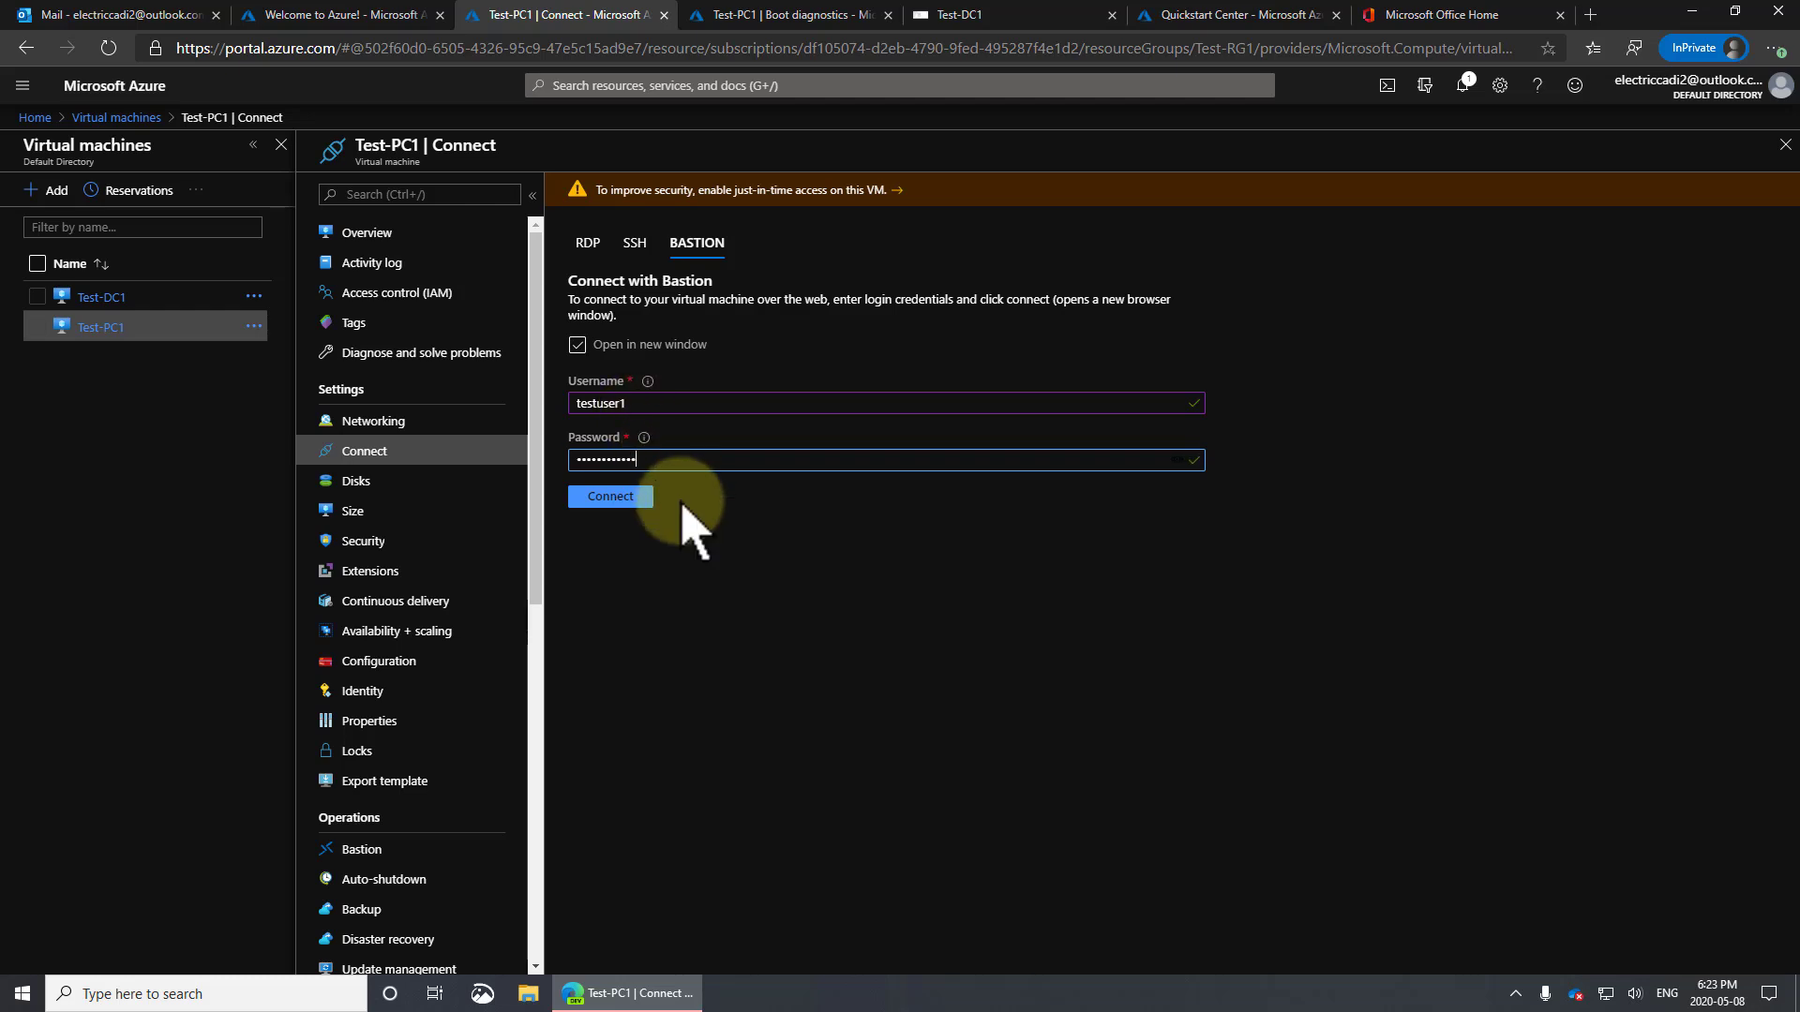
click(622, 495)
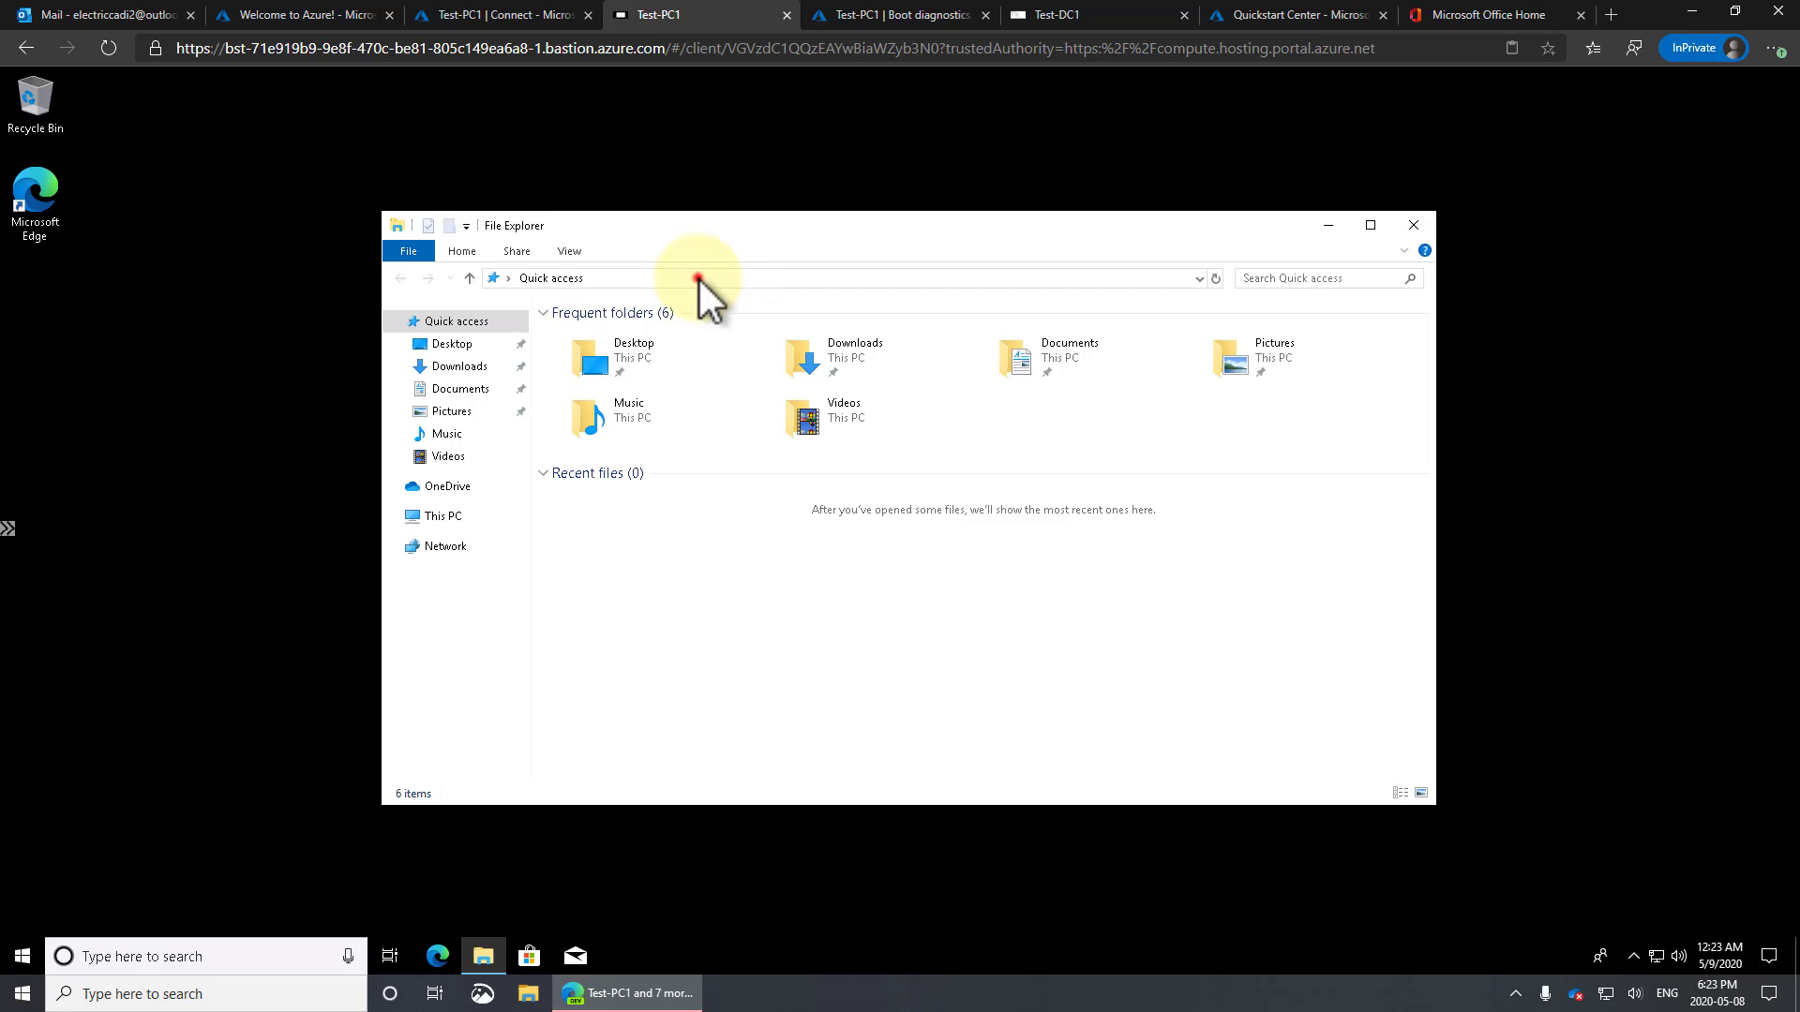
click(699, 279)
text(\\test)
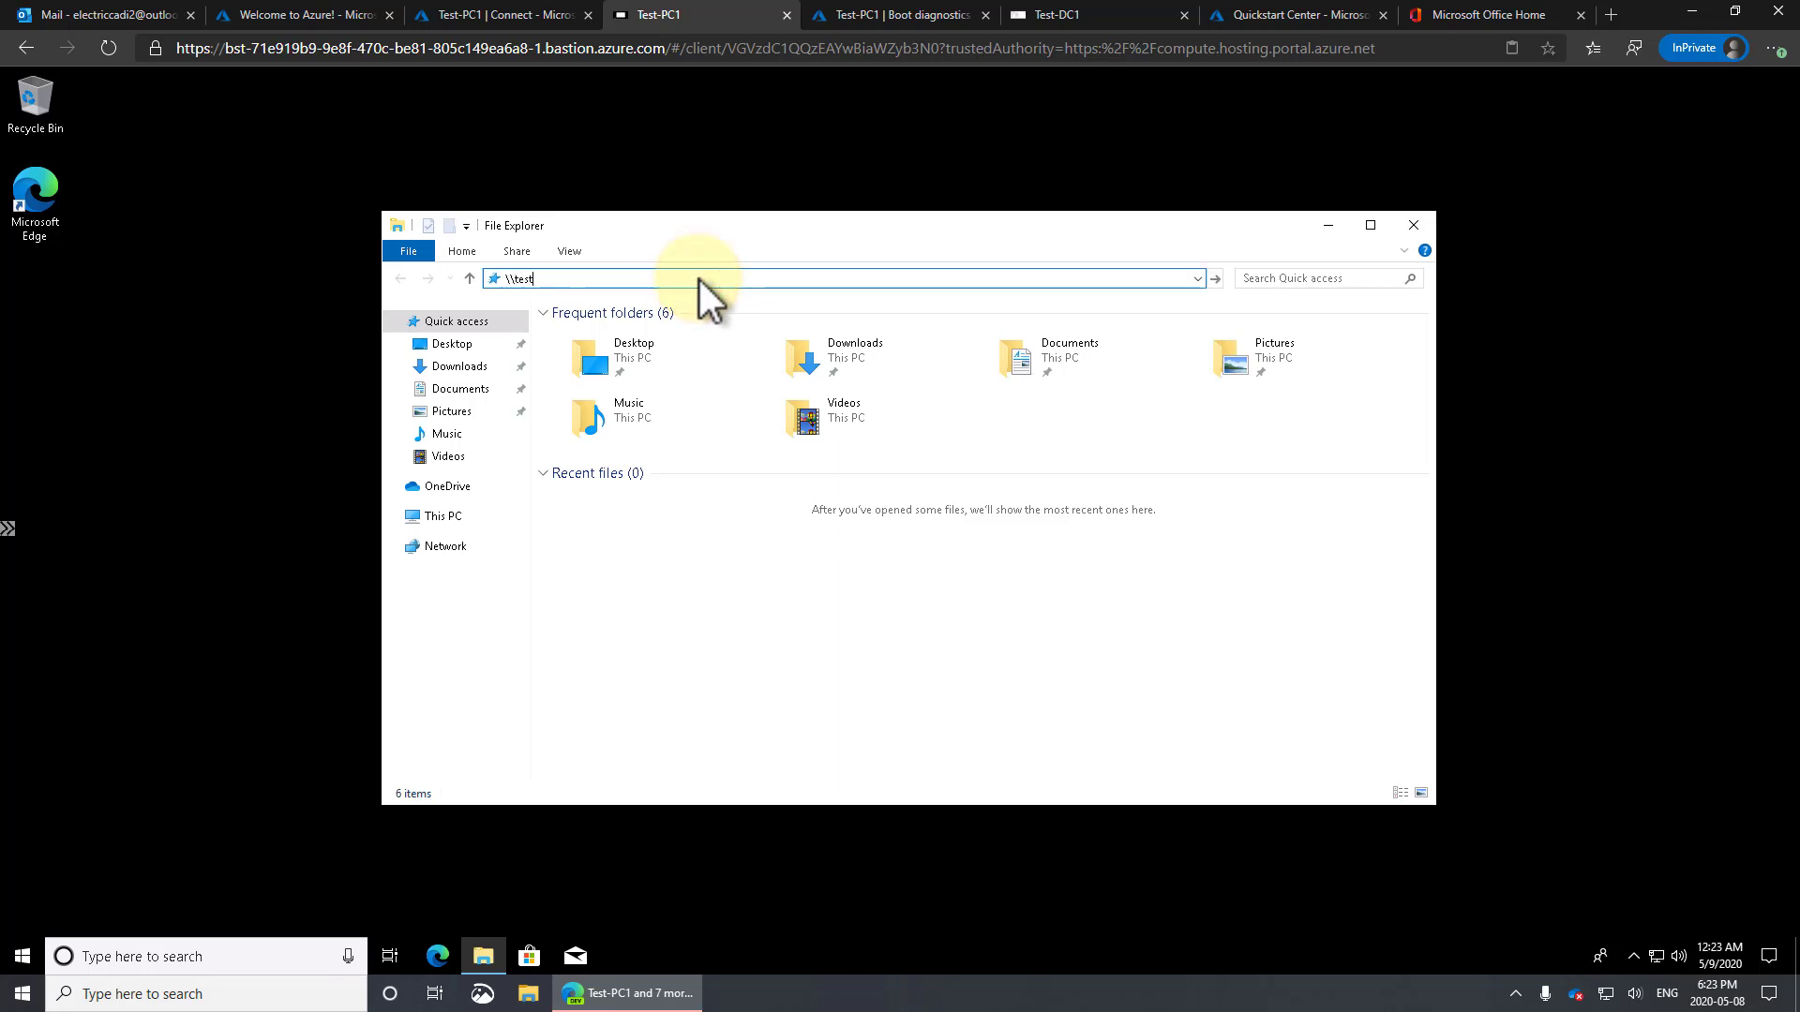
text(-dc1\)
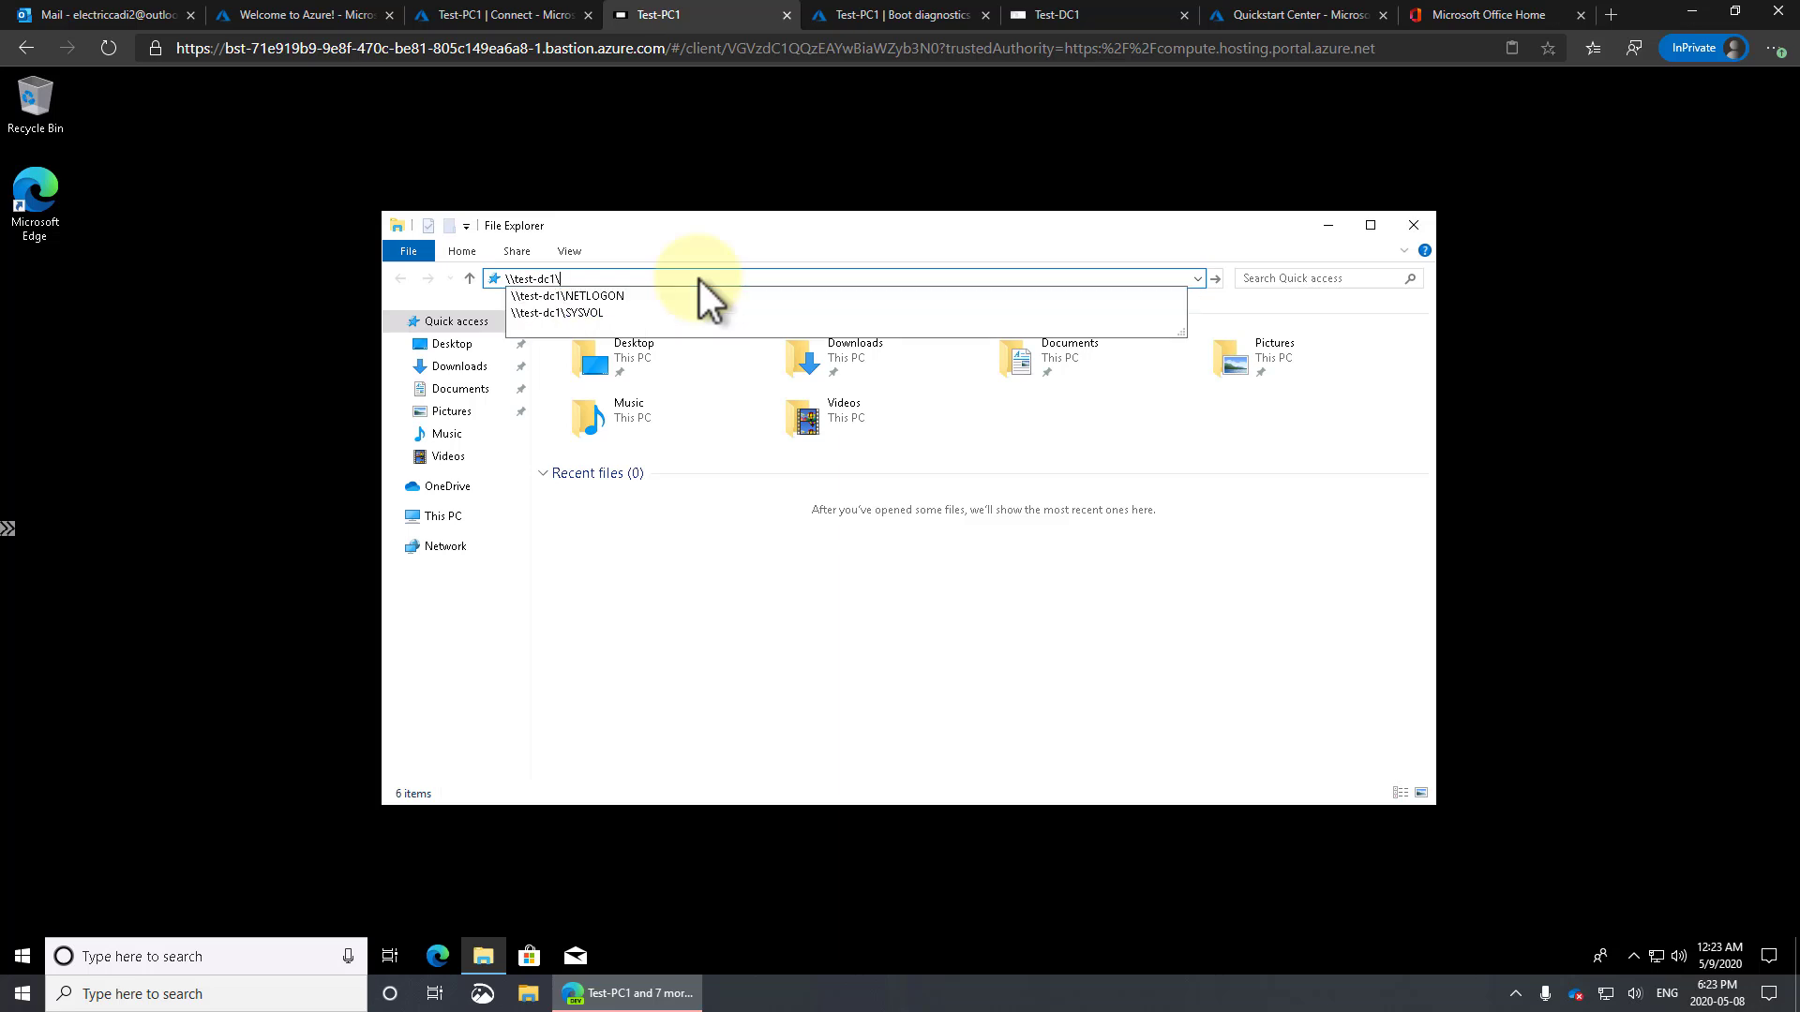
key(Down)
key(Down)
key(Return)
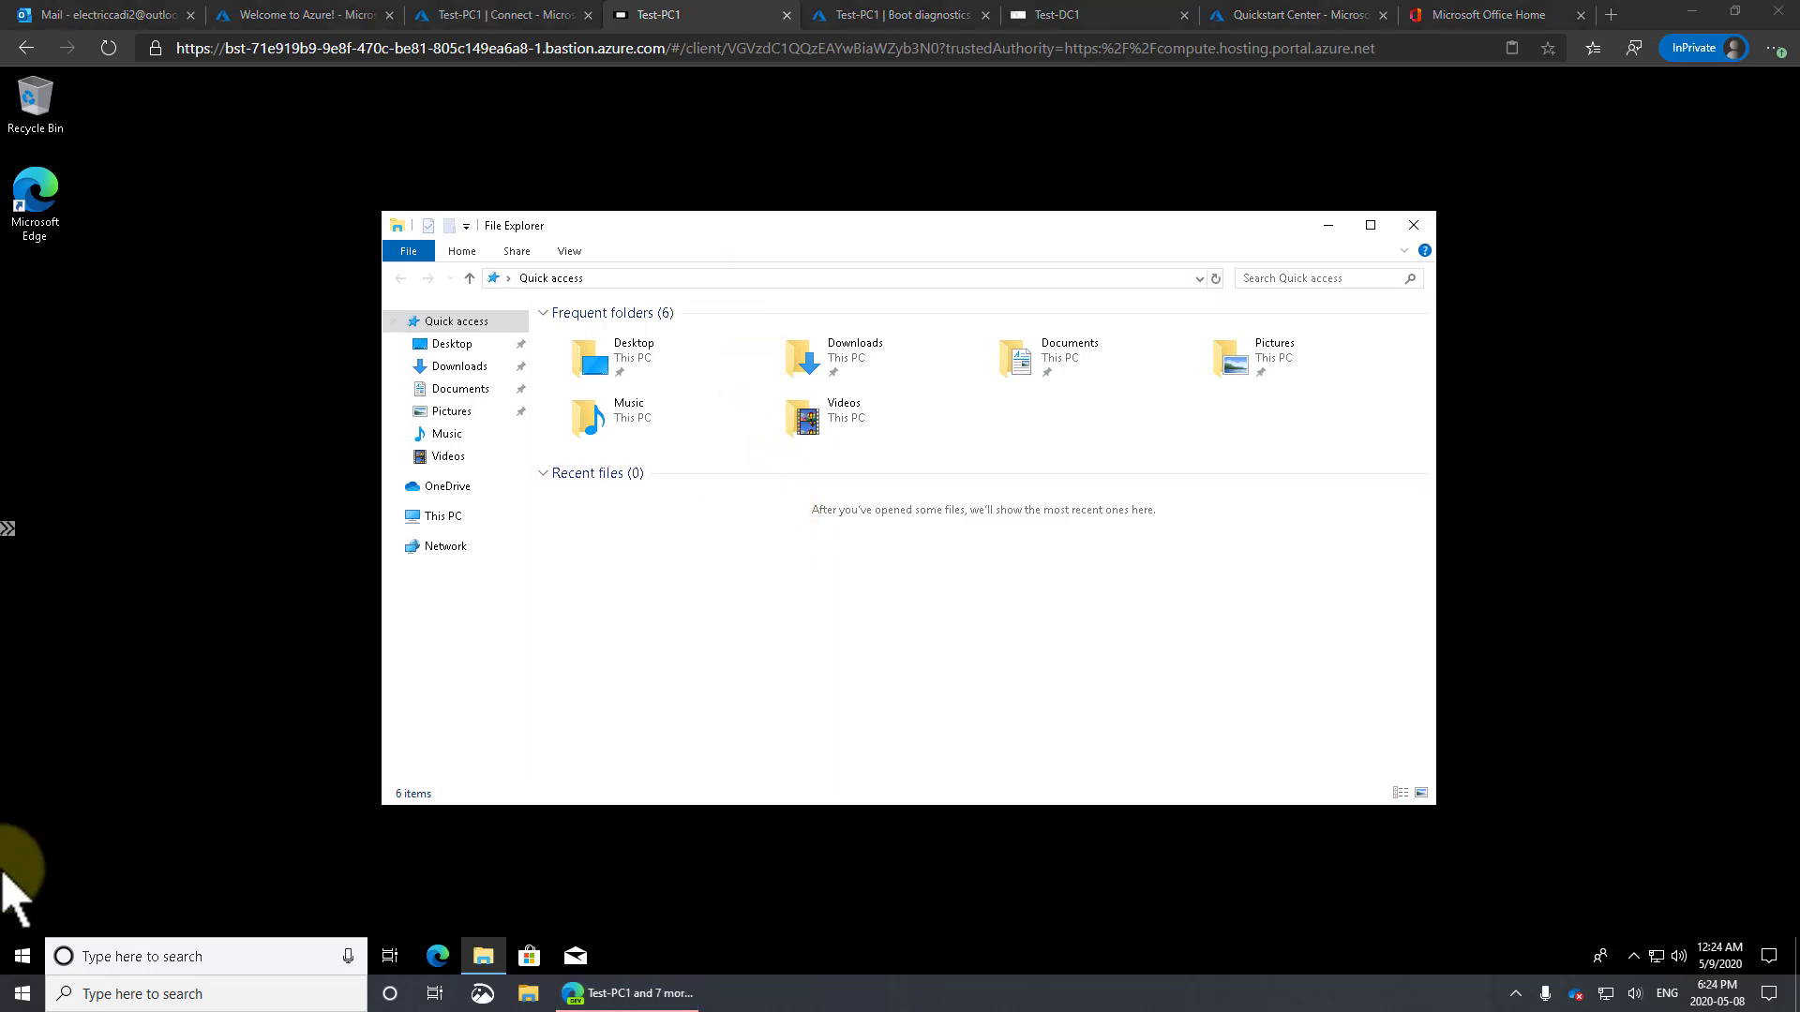
Start installing the Windows 10, version 1909 feature update on Test-PC1, close File Explorer, then switch to Test-DC1
click(23, 956)
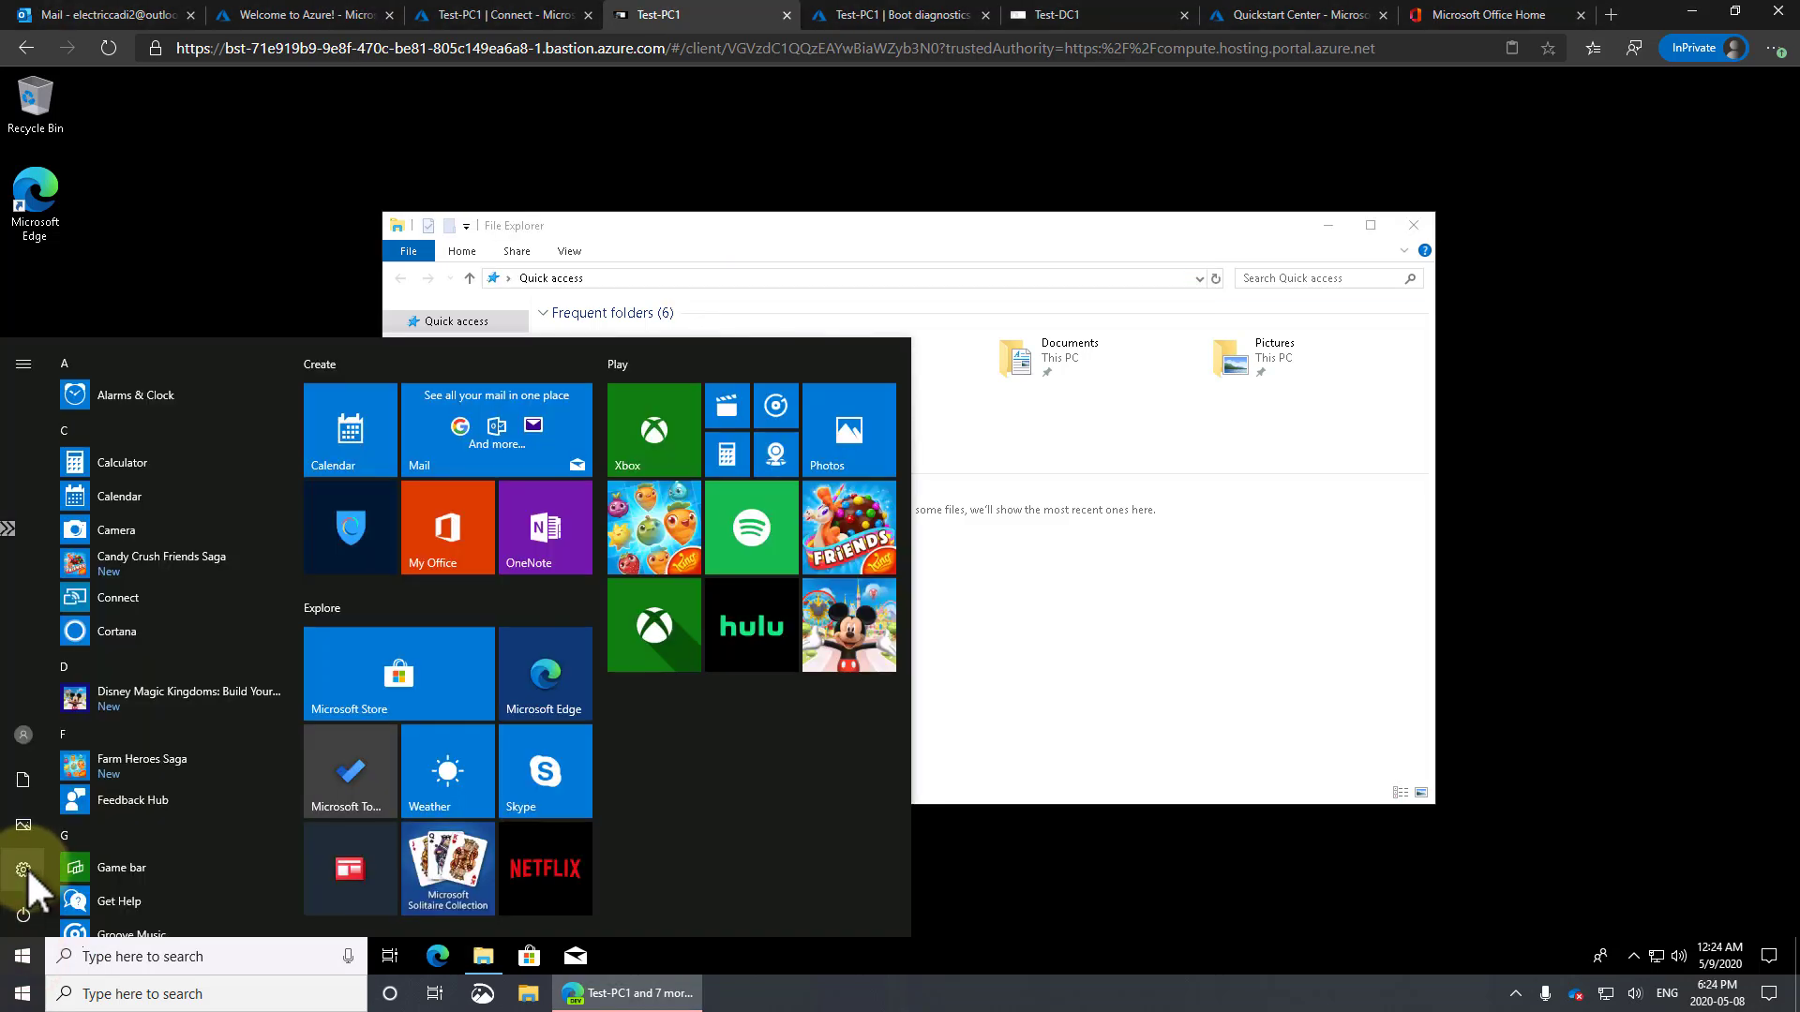
click(23, 869)
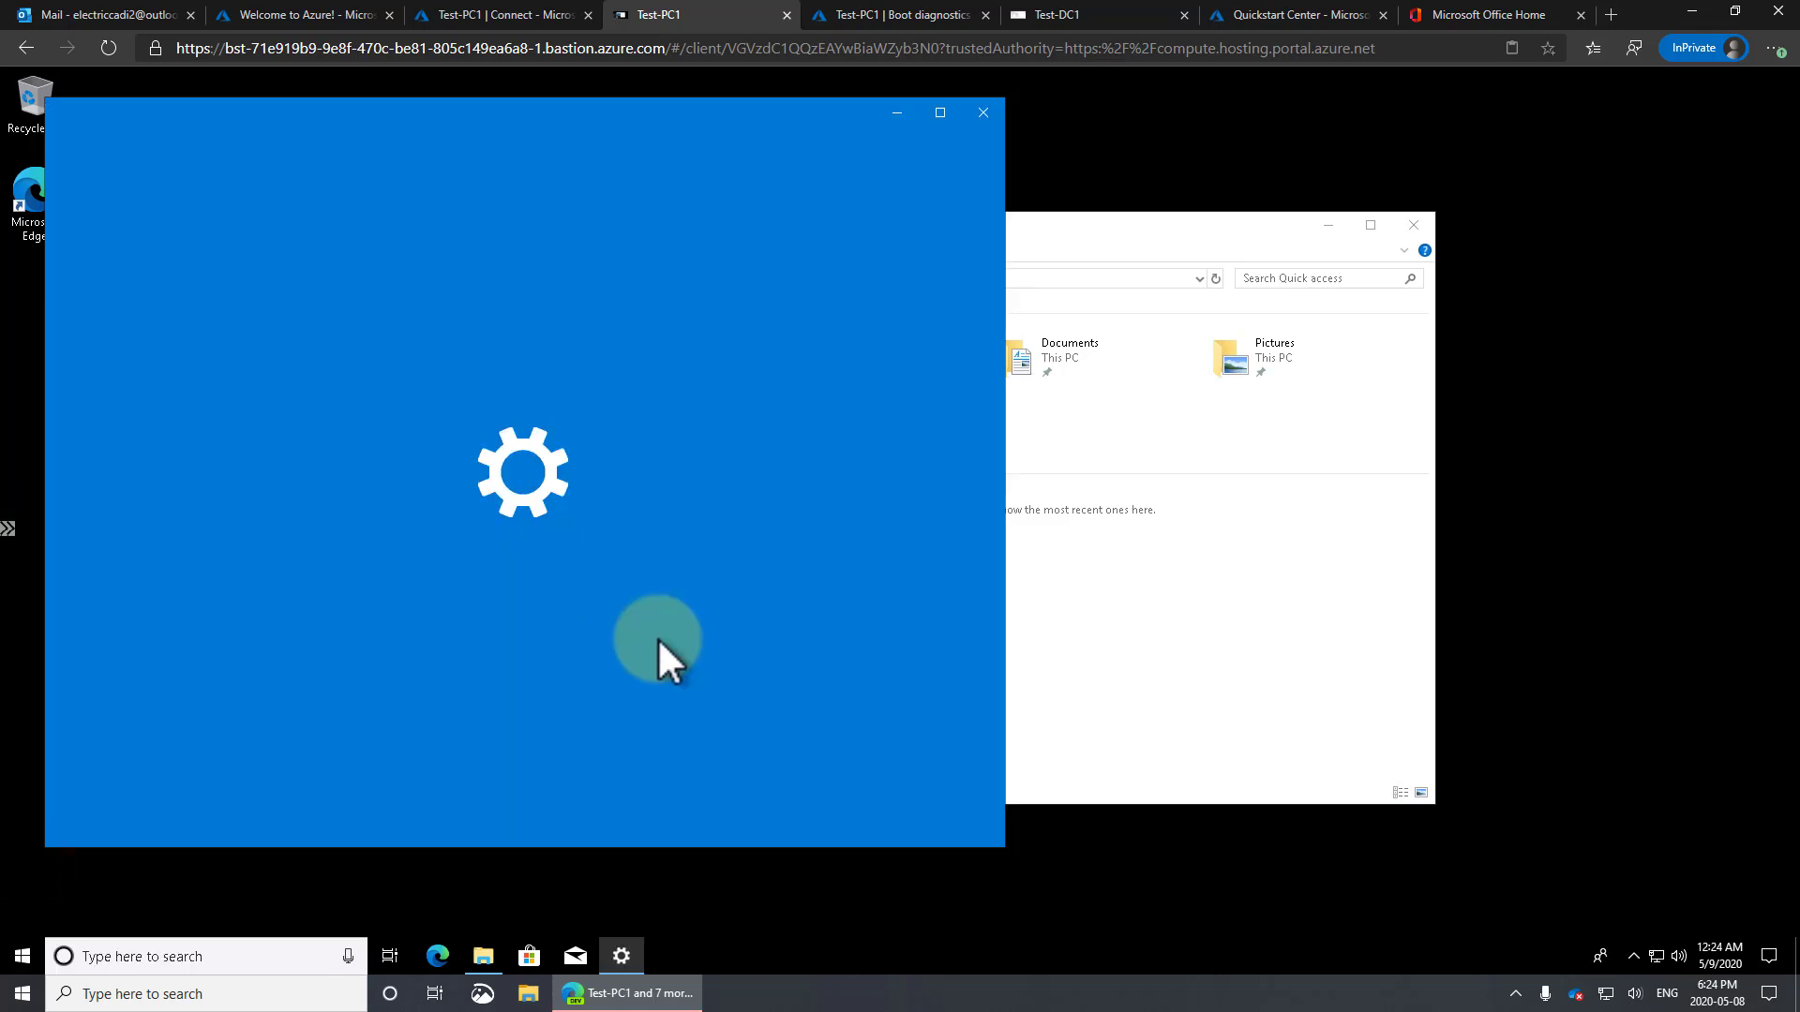
click(261, 716)
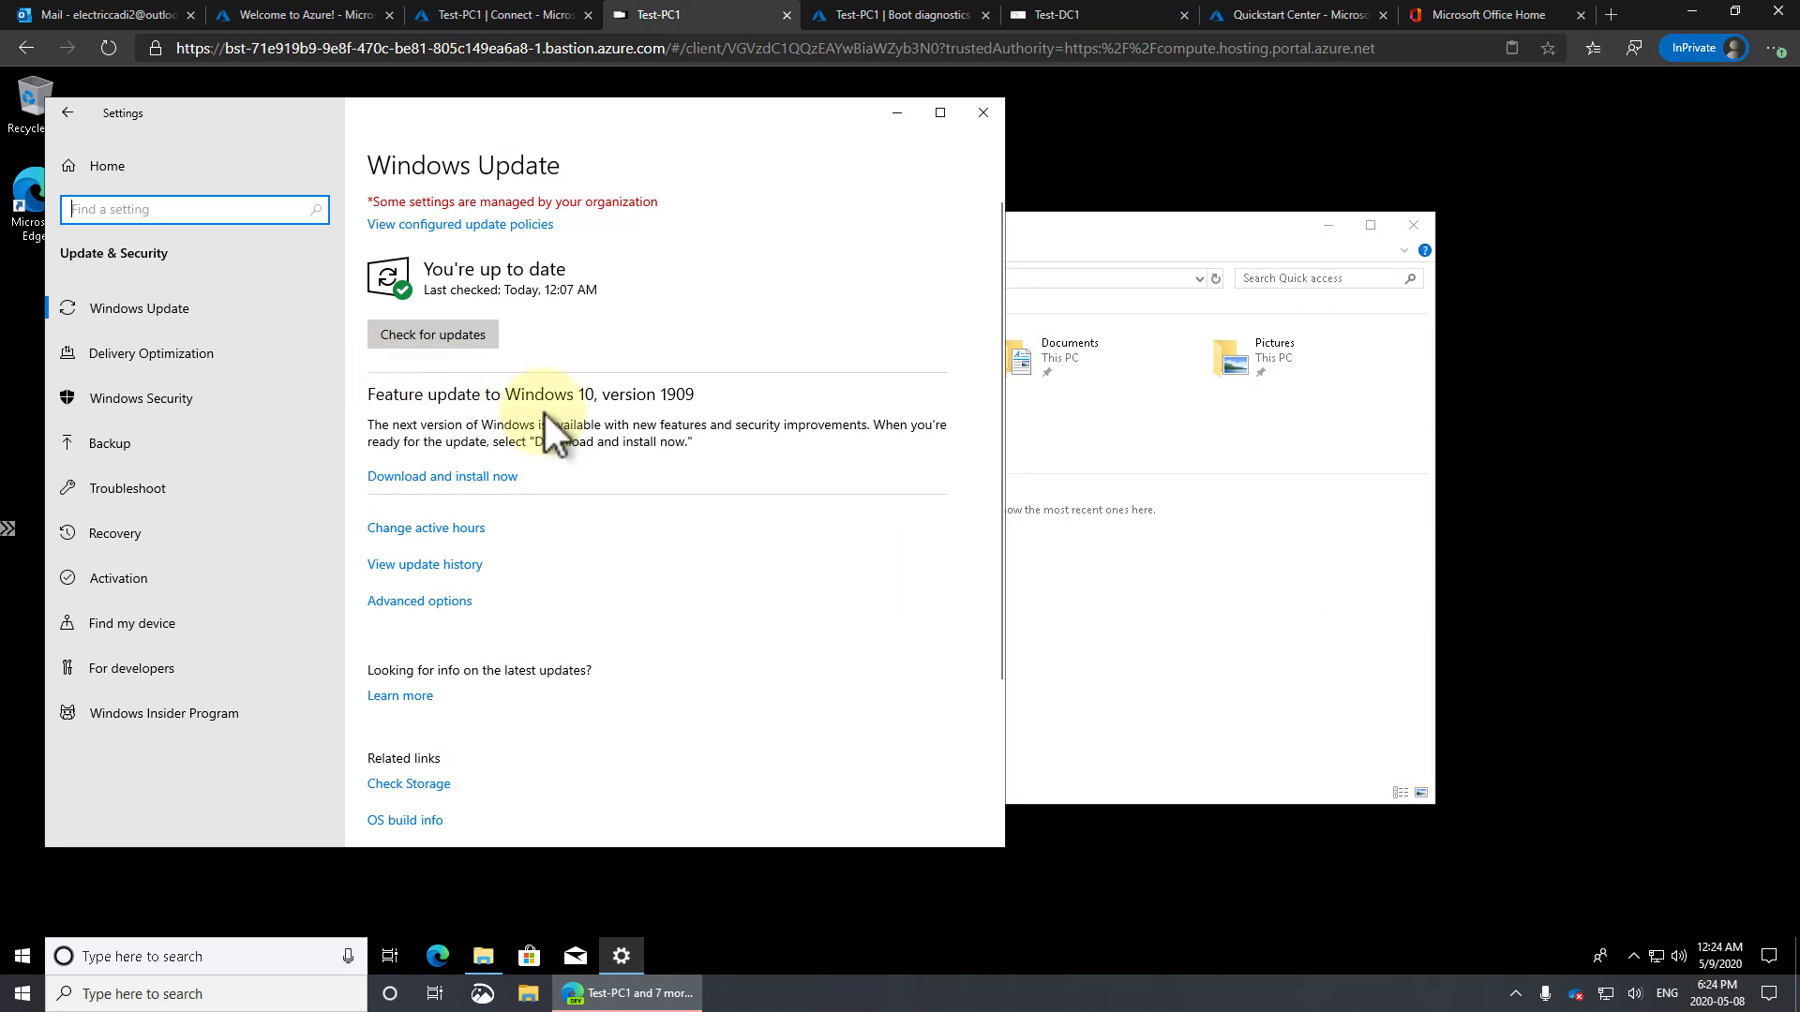
click(462, 477)
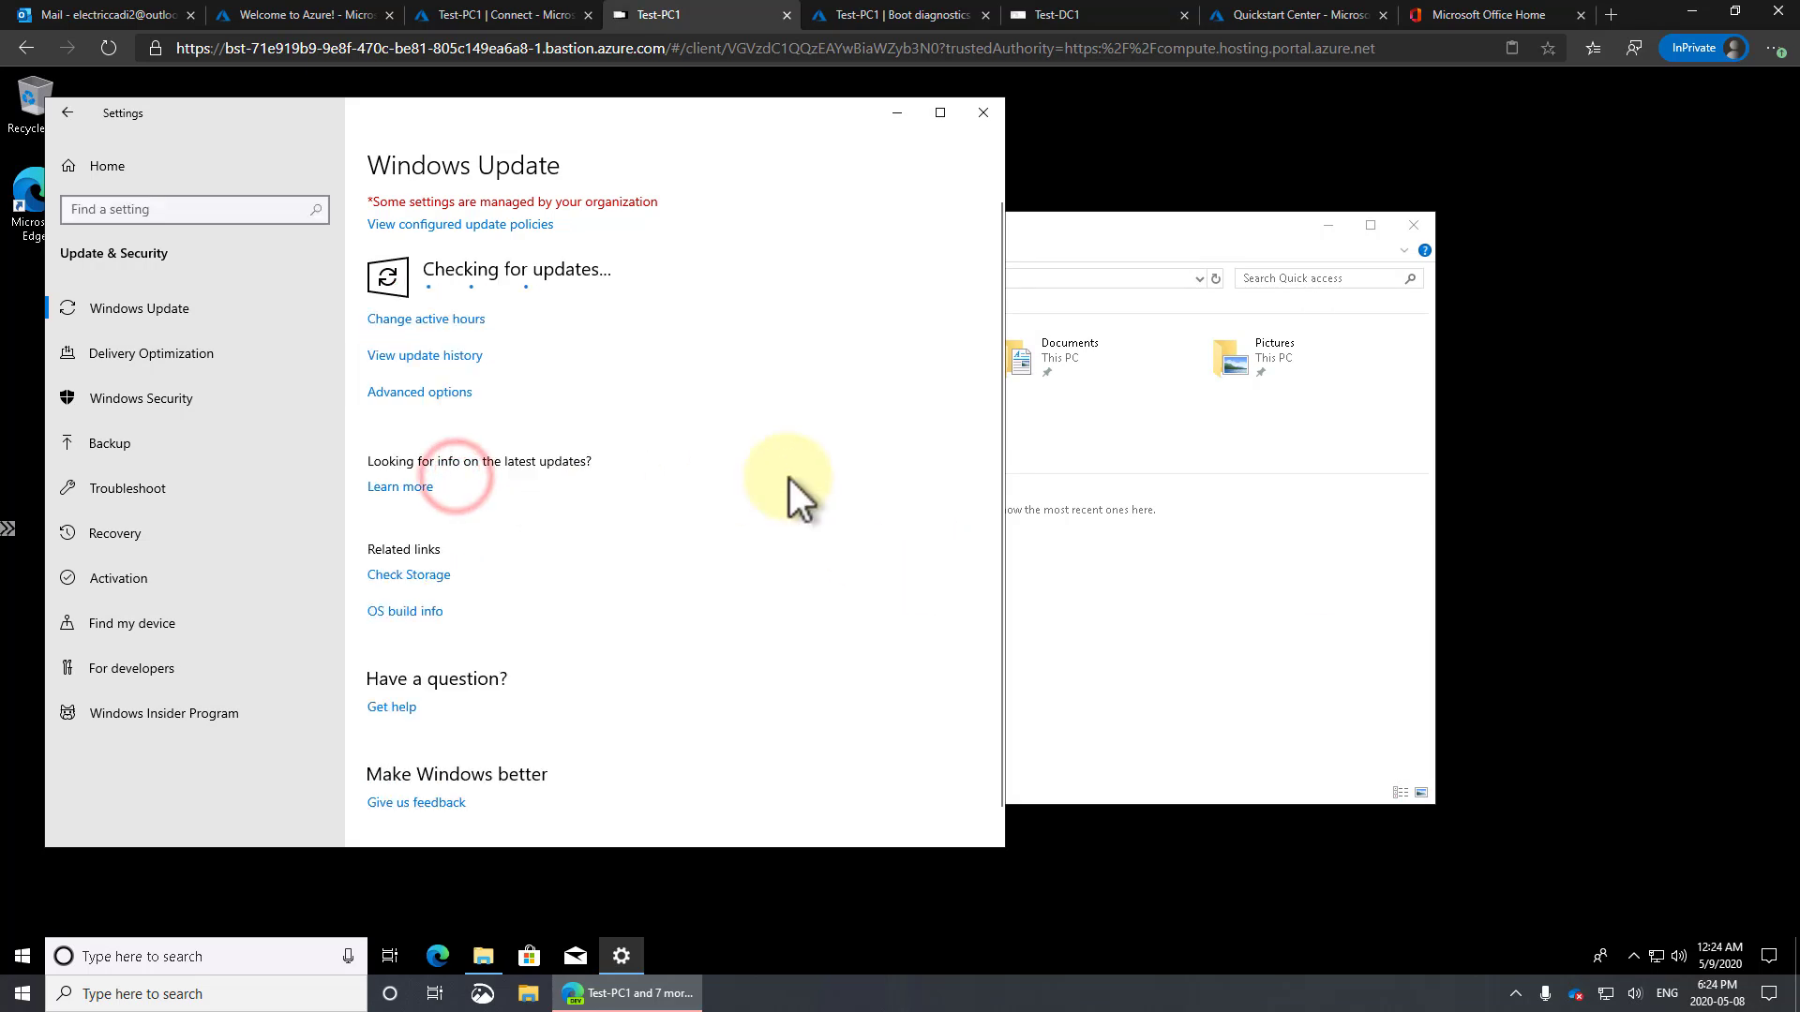
click(1416, 223)
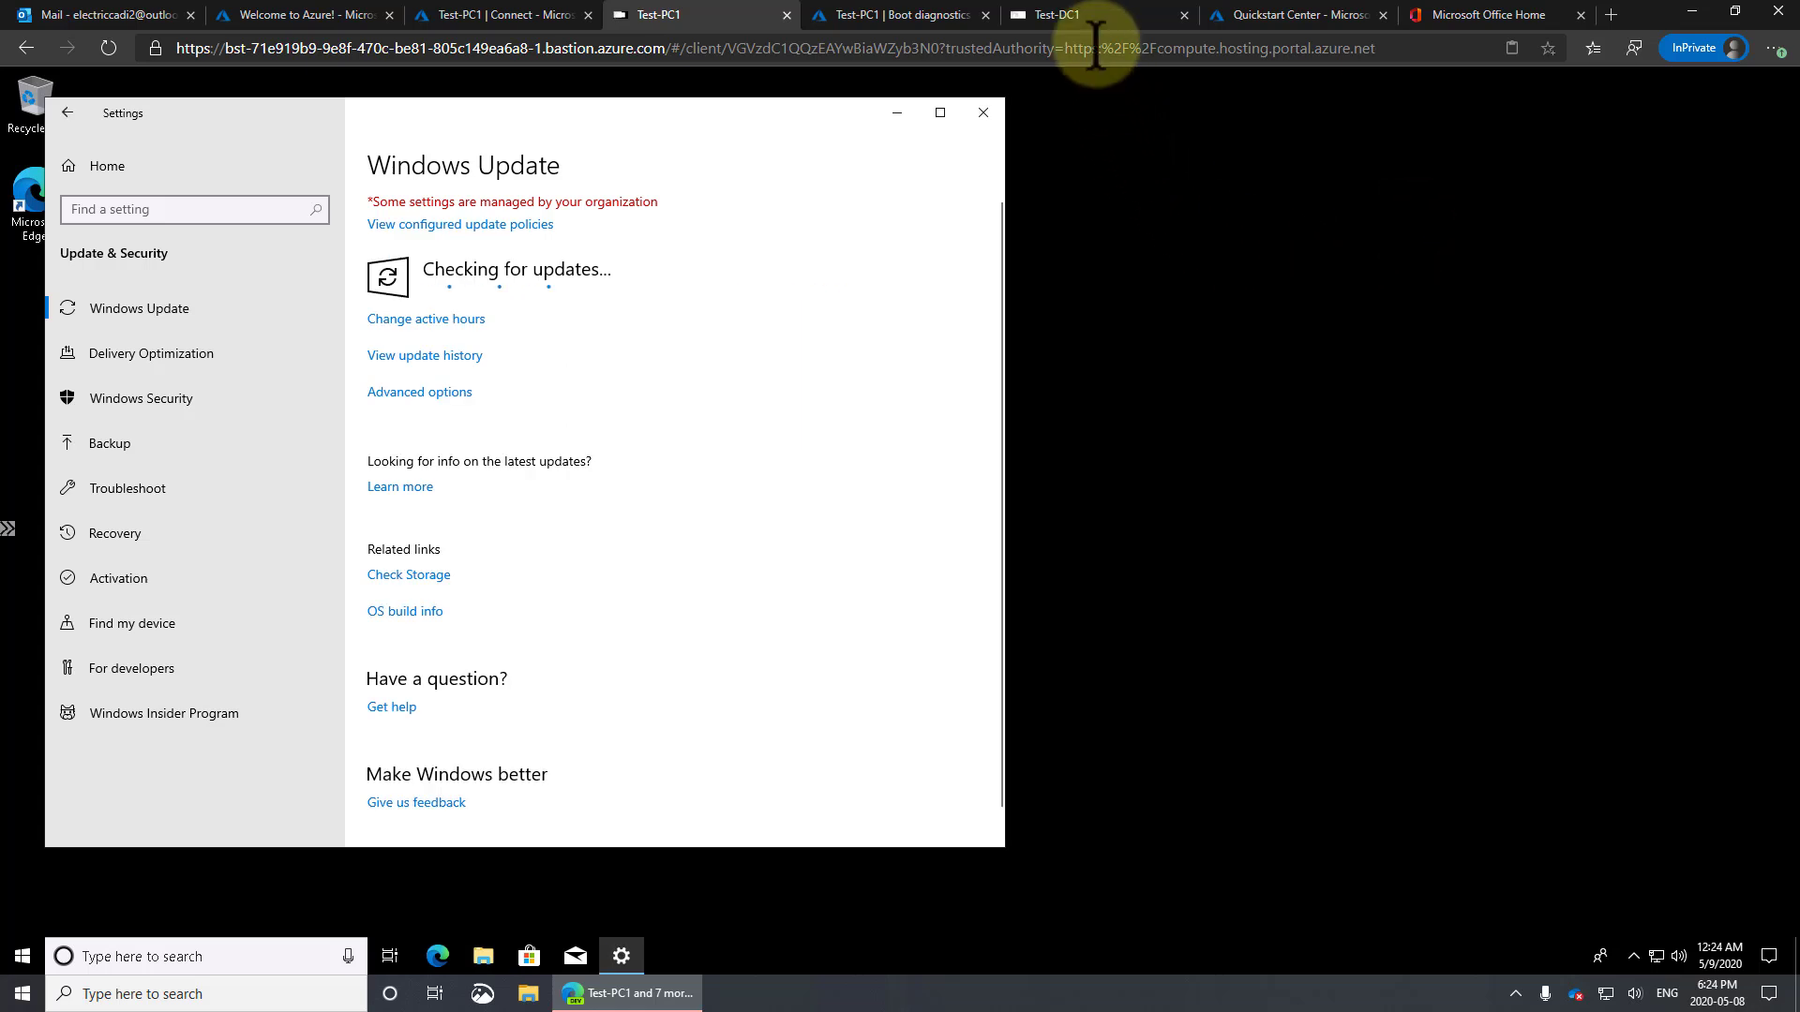
click(1088, 15)
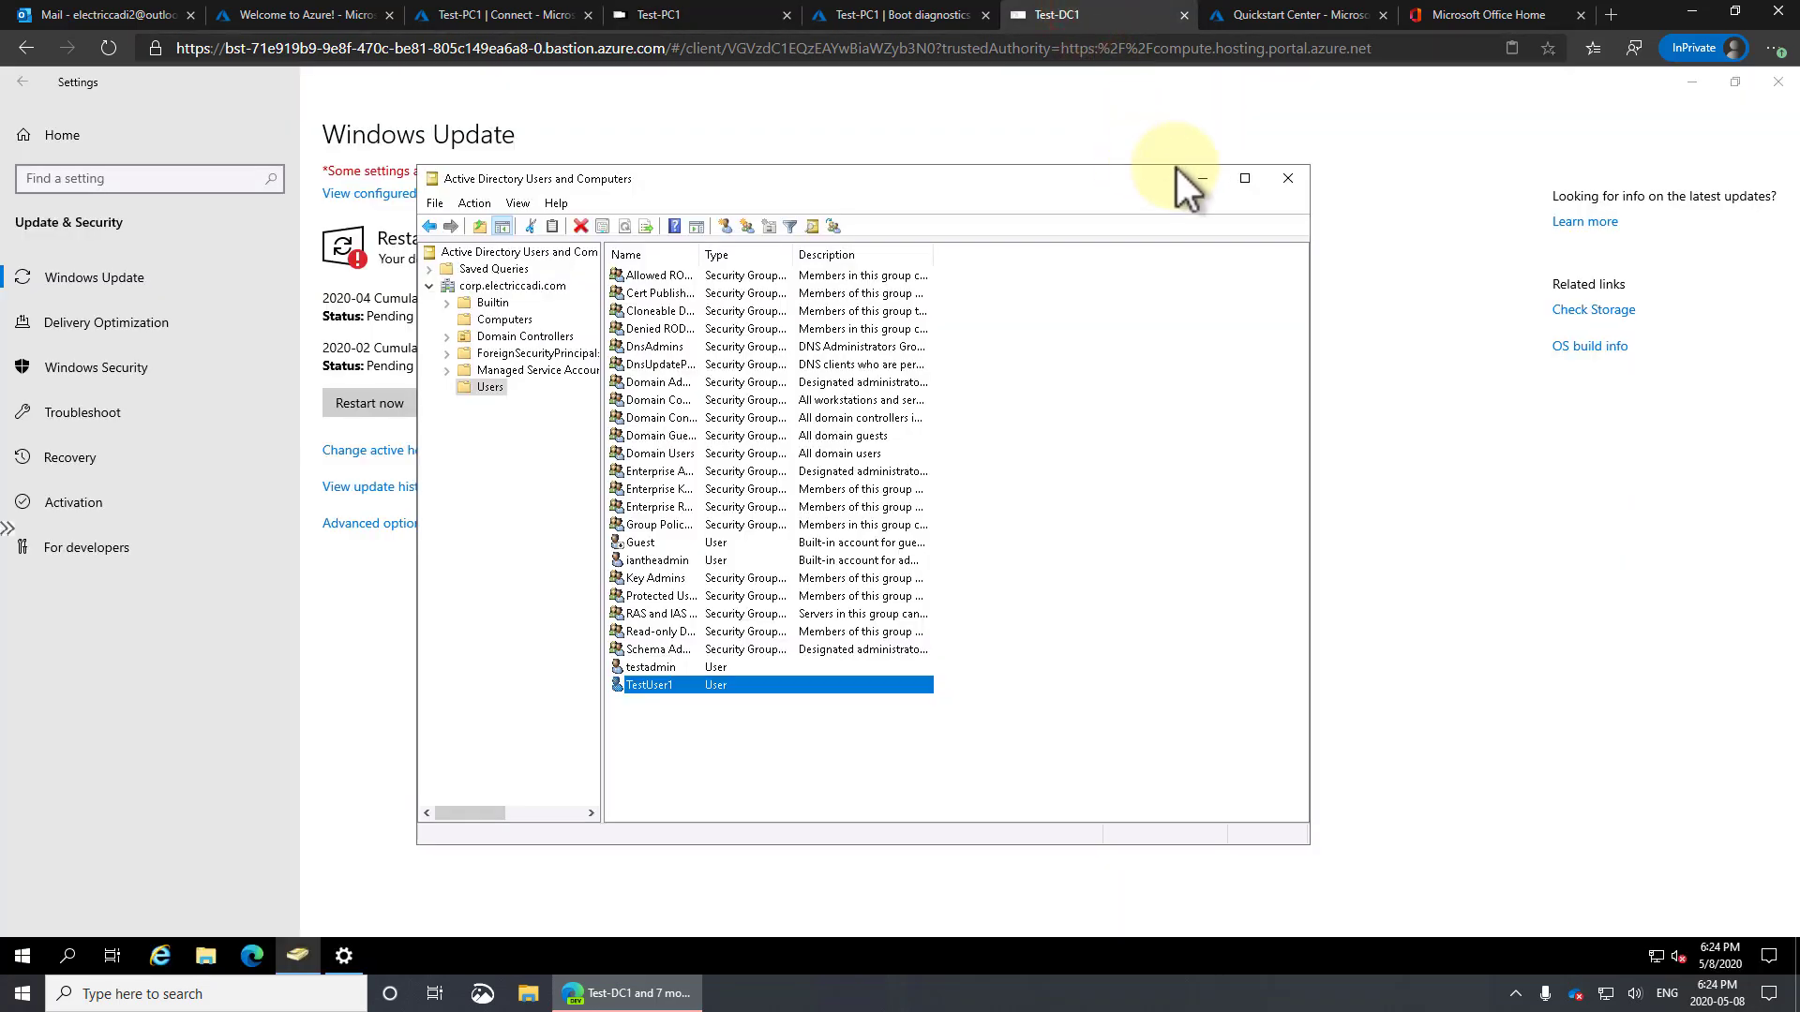
Close Active Directory Users and Computers, restart Test-DC1 from Windows Update, and dismiss the Disconnected dialog
click(1285, 178)
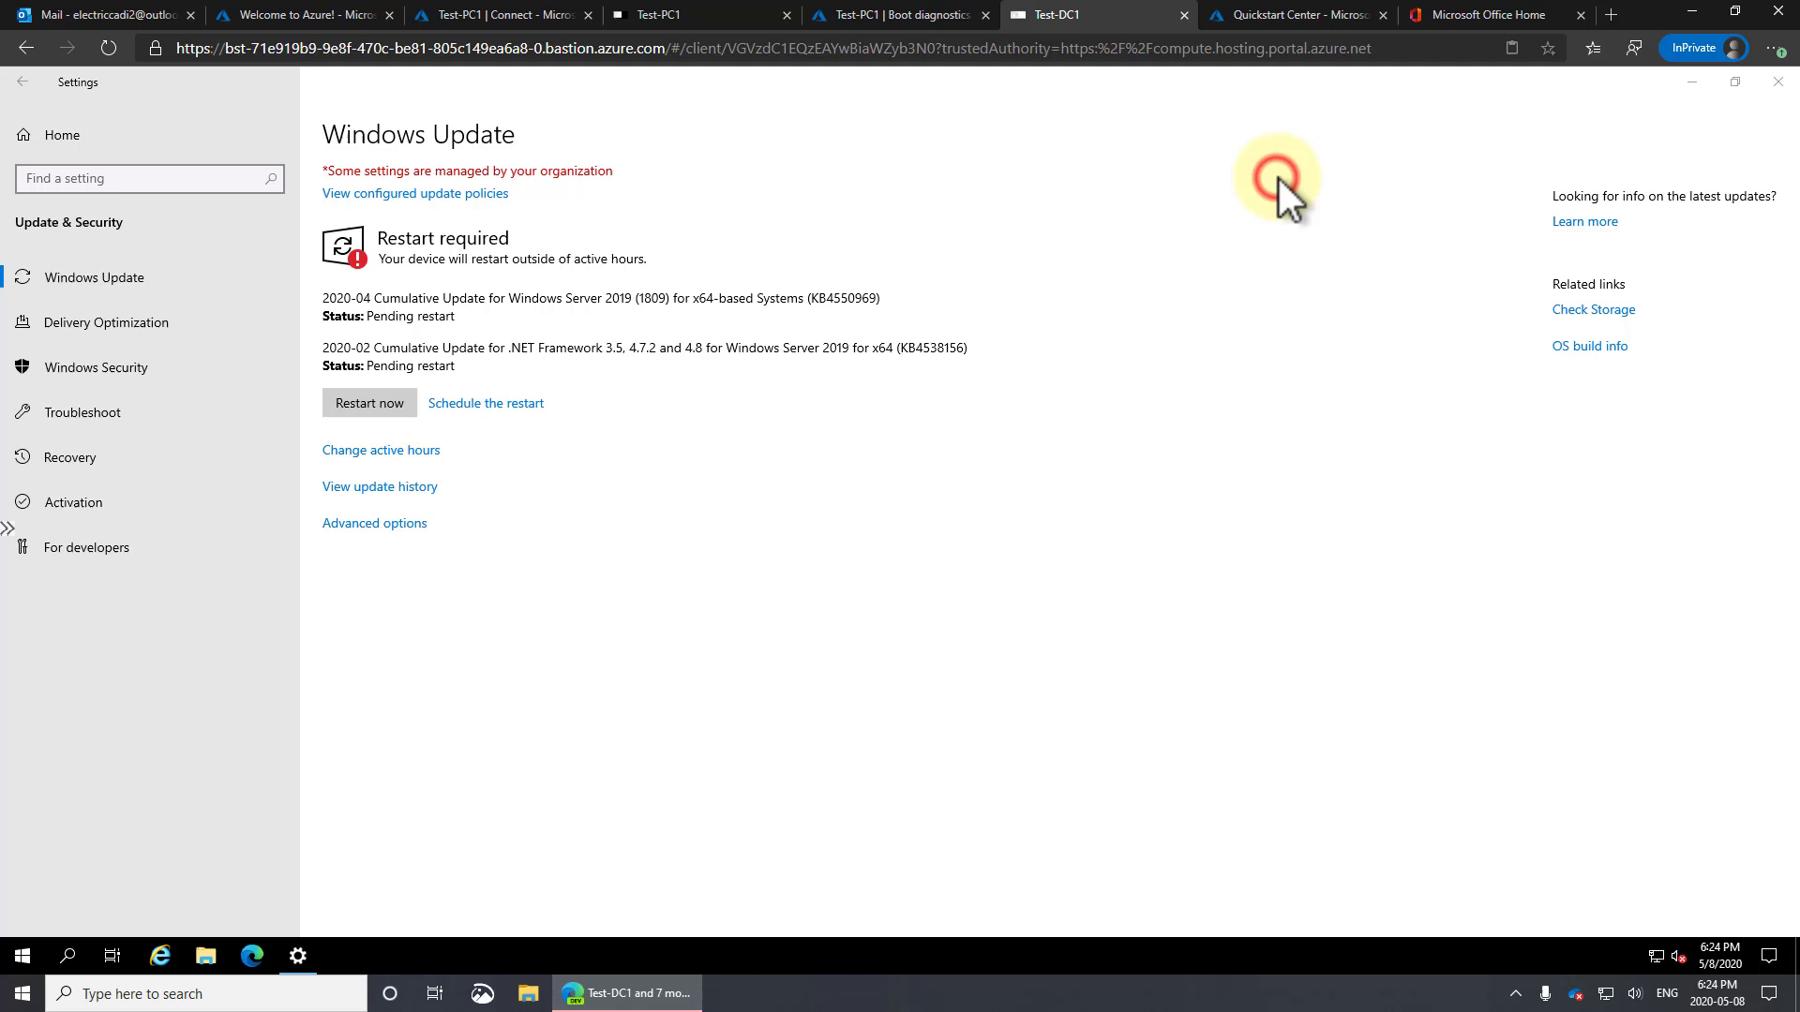
click(363, 405)
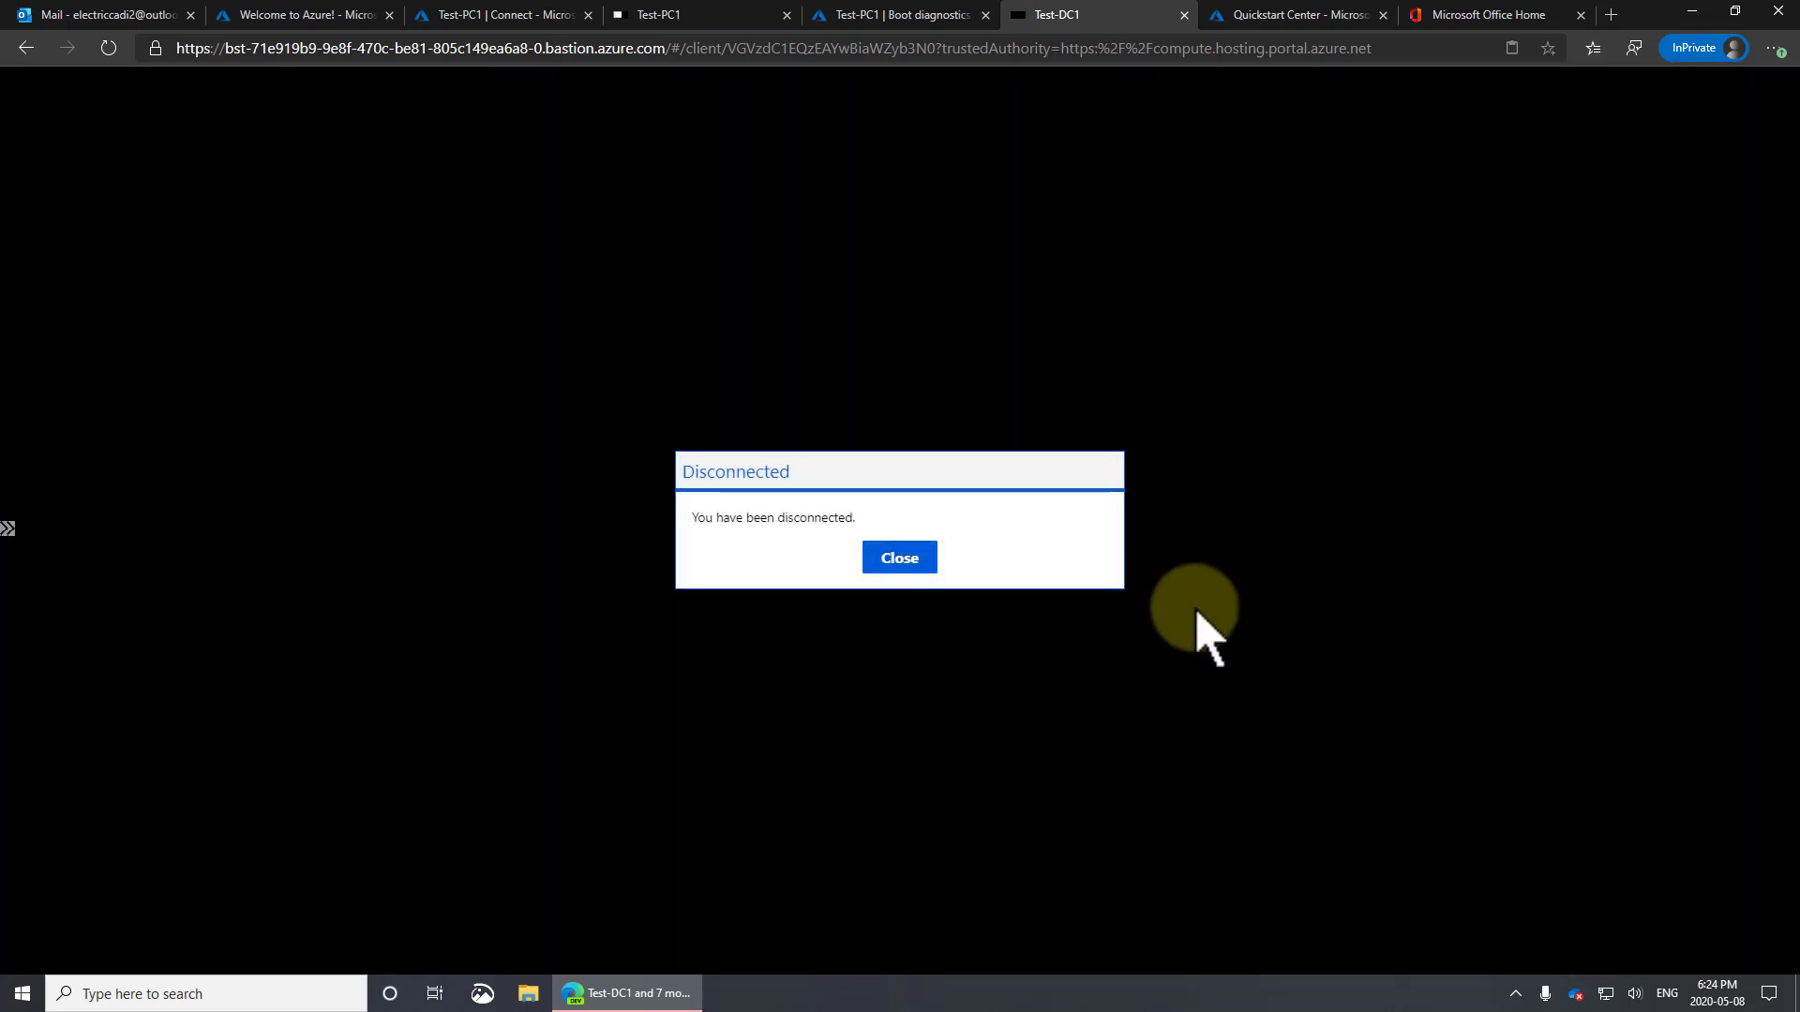
click(915, 561)
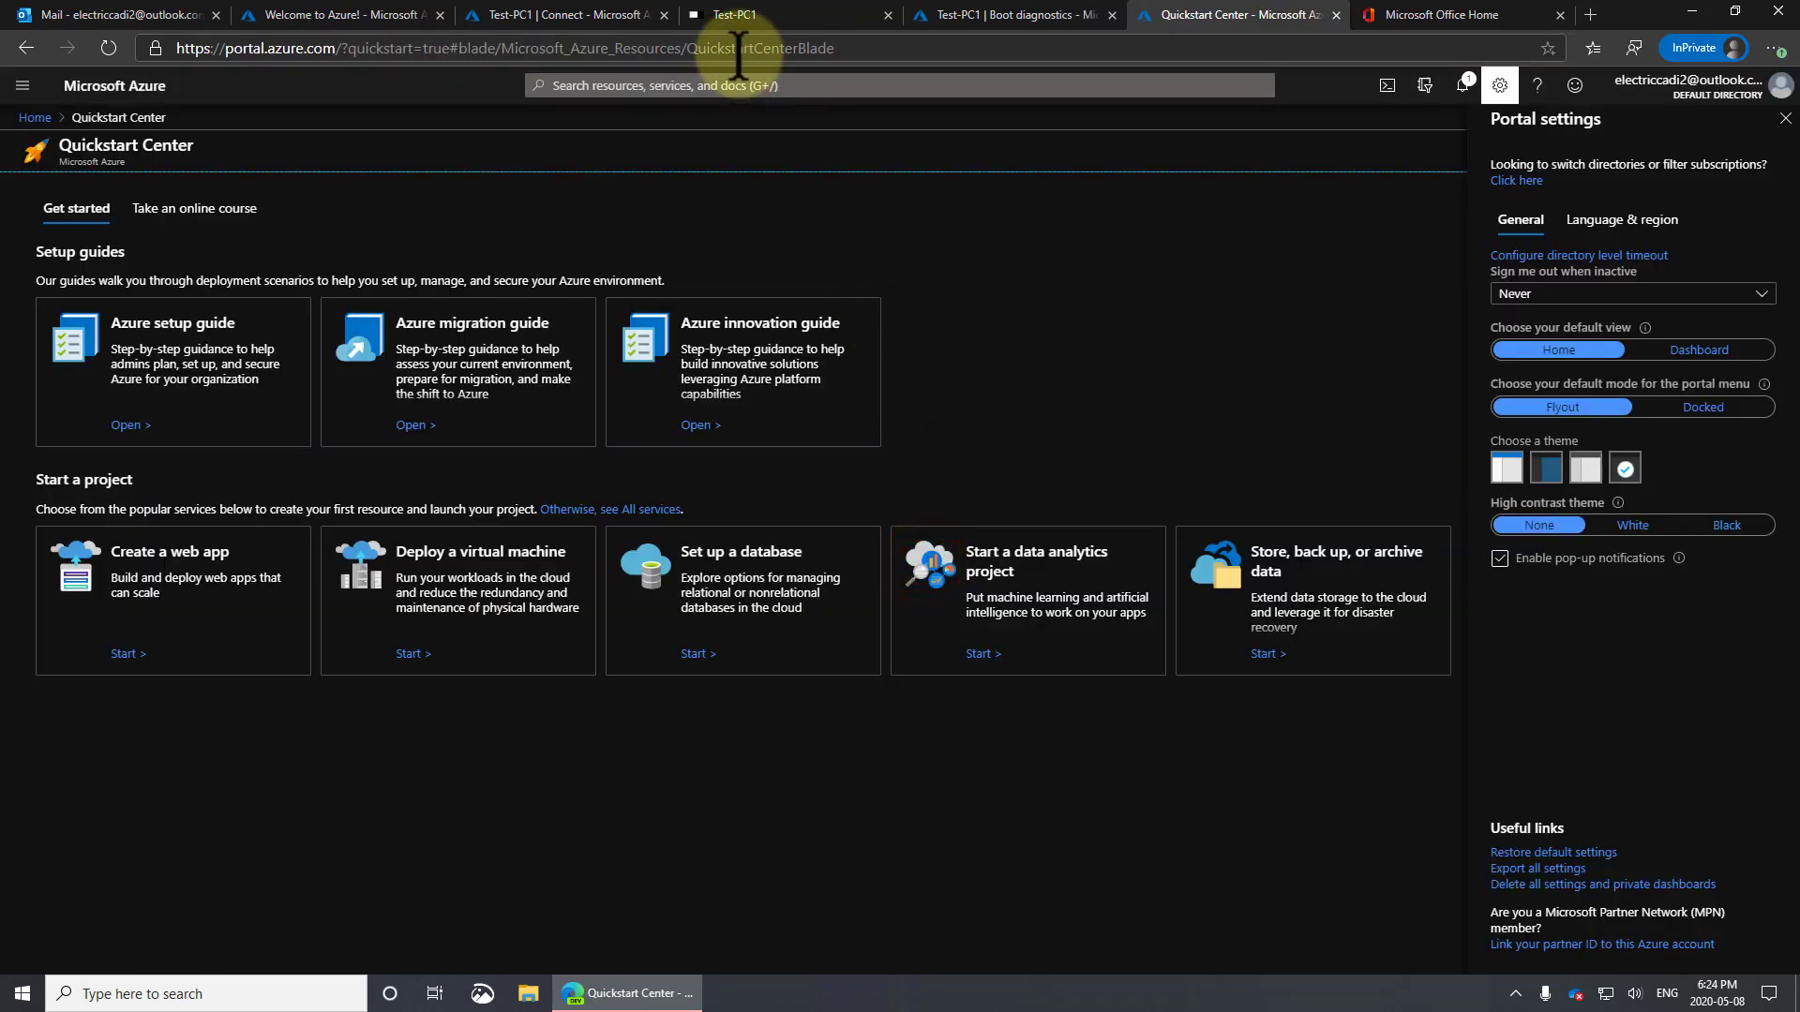
Select Test-DC1 from the virtual machine list and open its Boot diagnostics
click(561, 15)
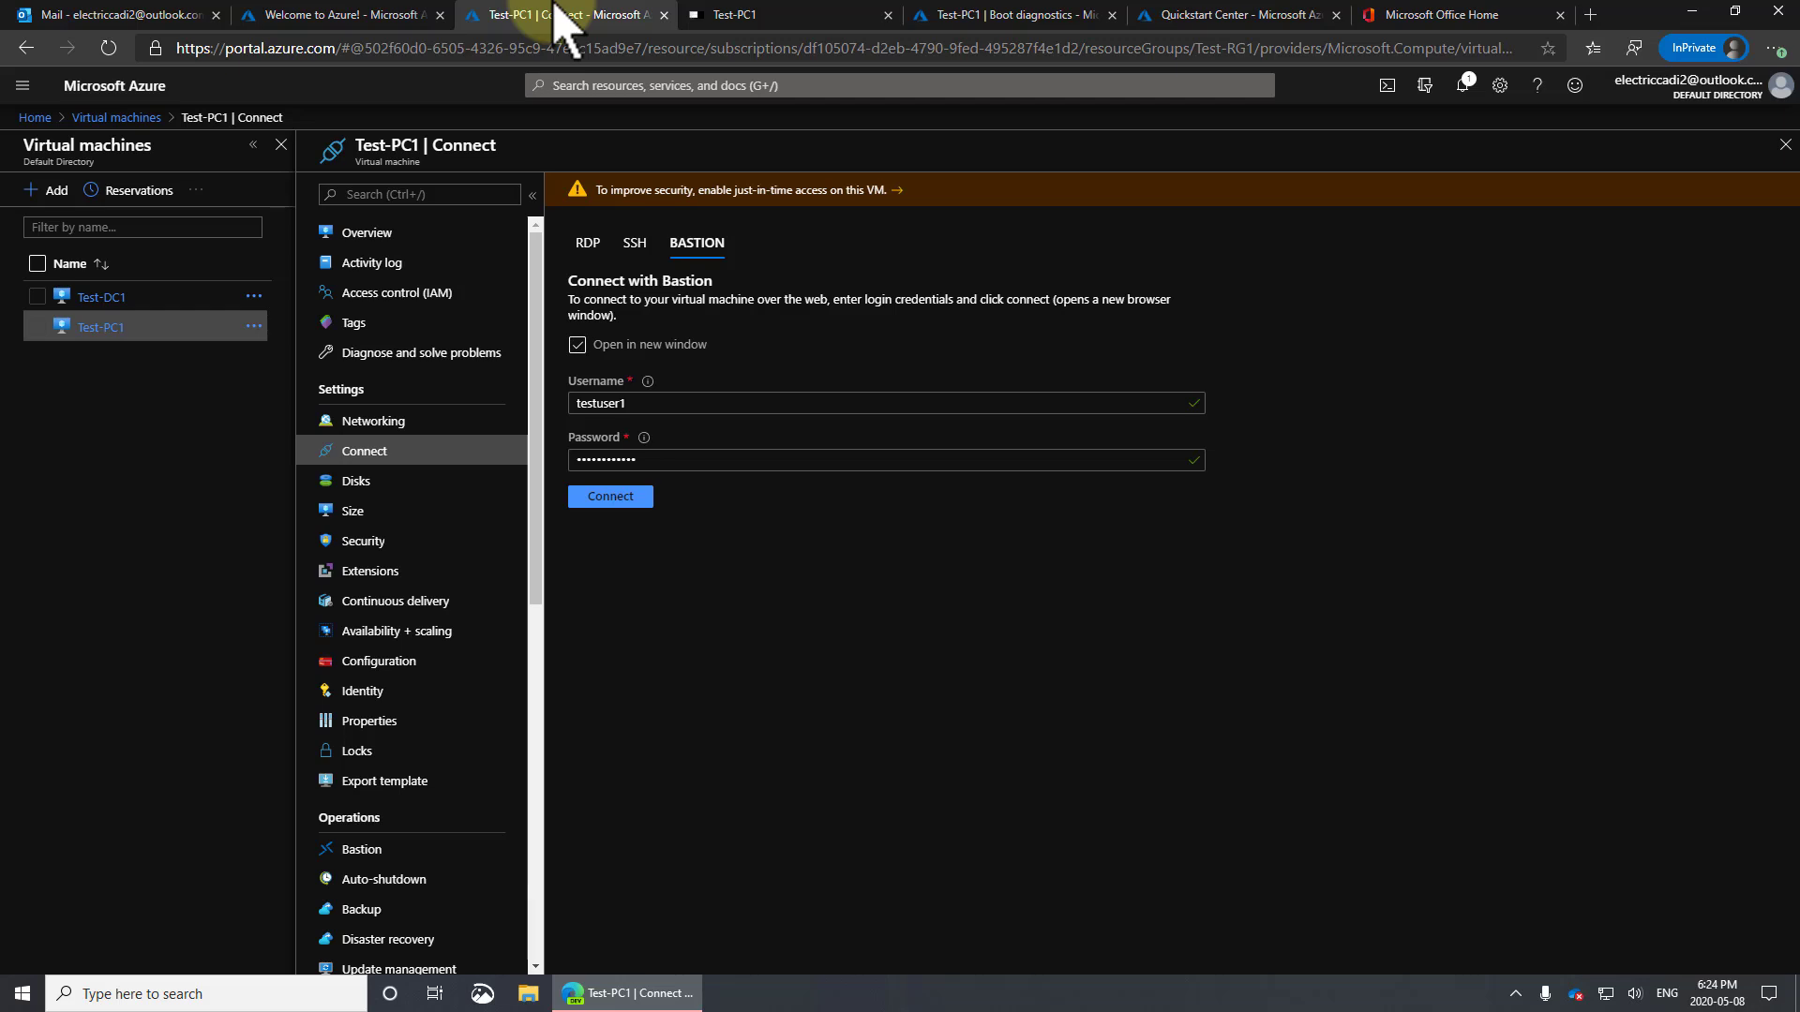
click(101, 297)
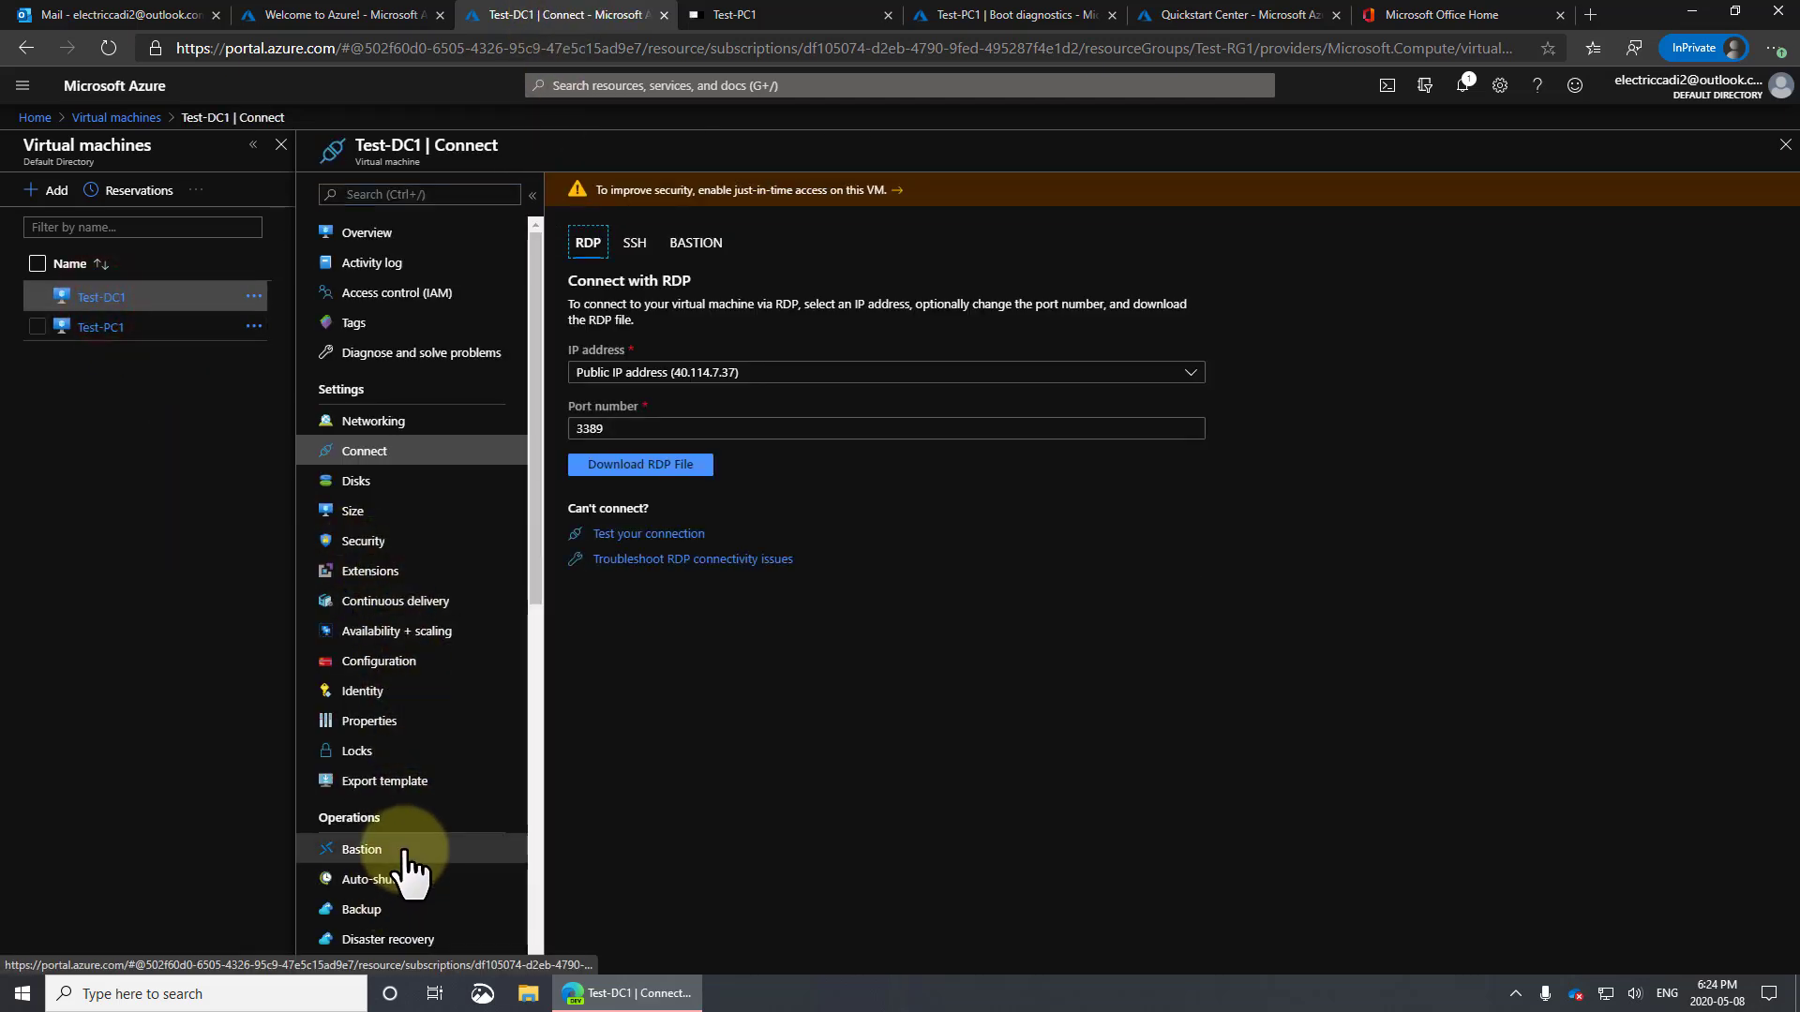
scroll(404, 854, down, 8)
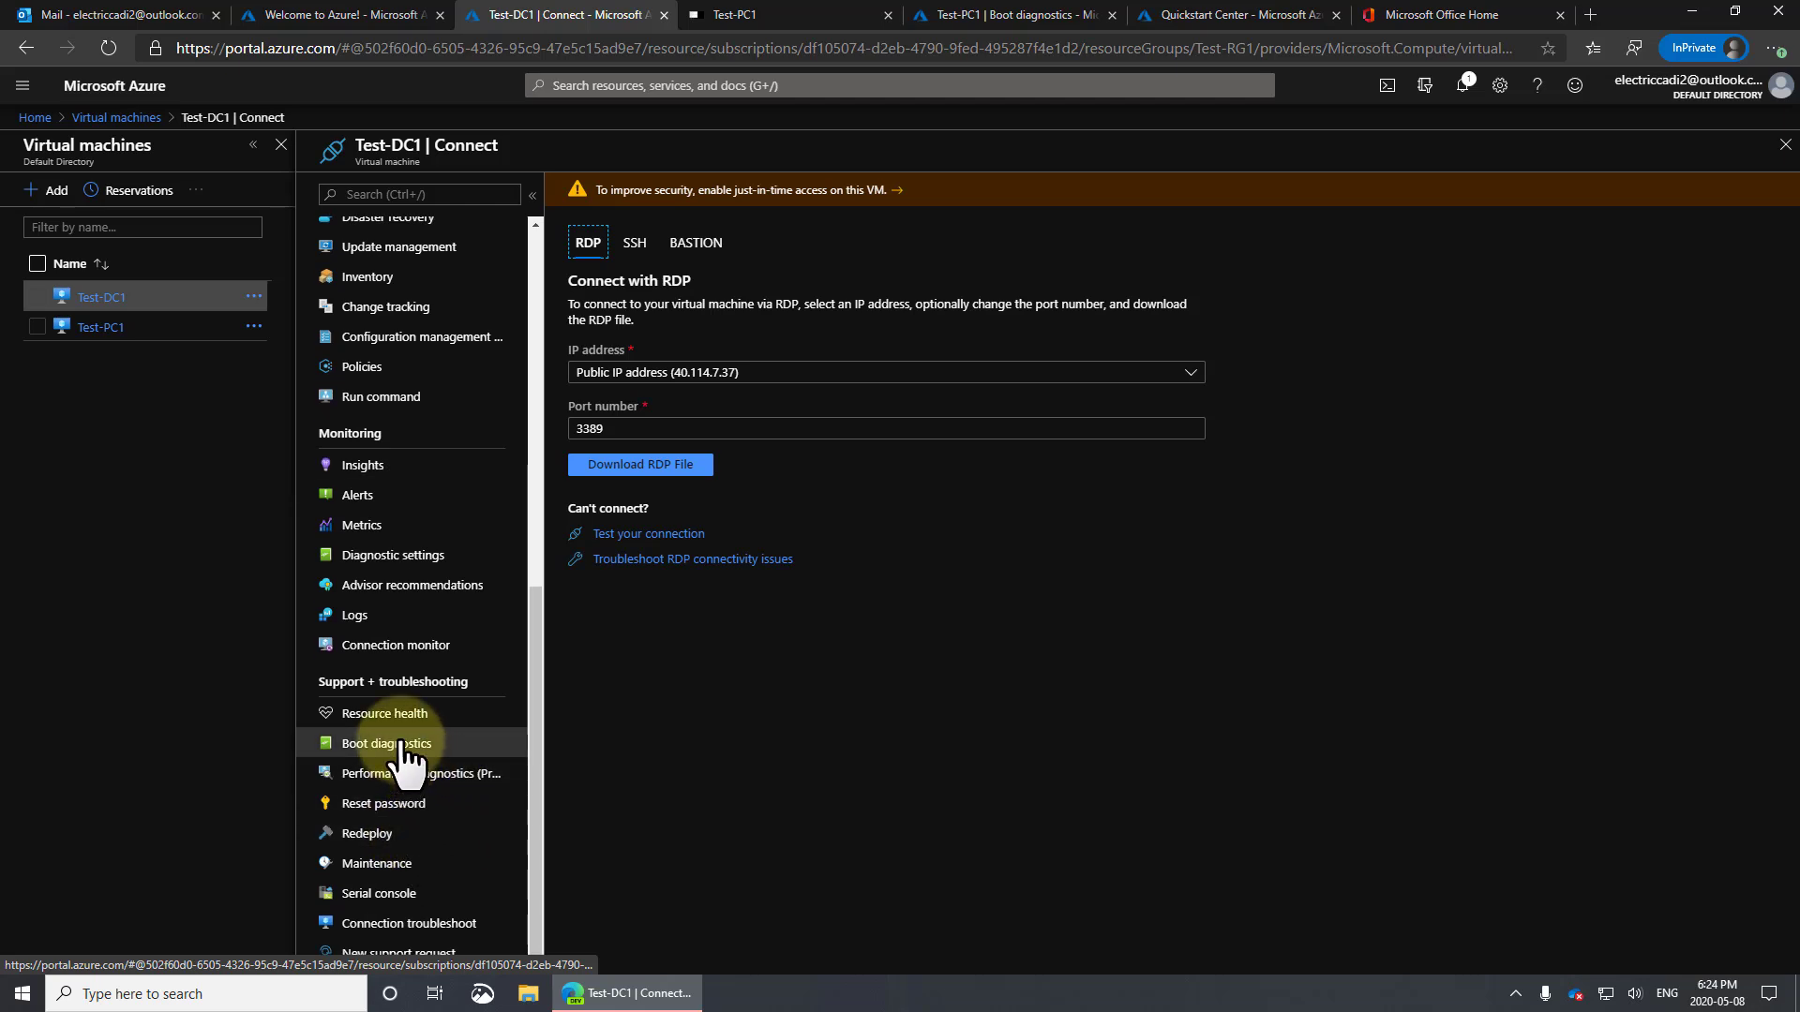
click(402, 747)
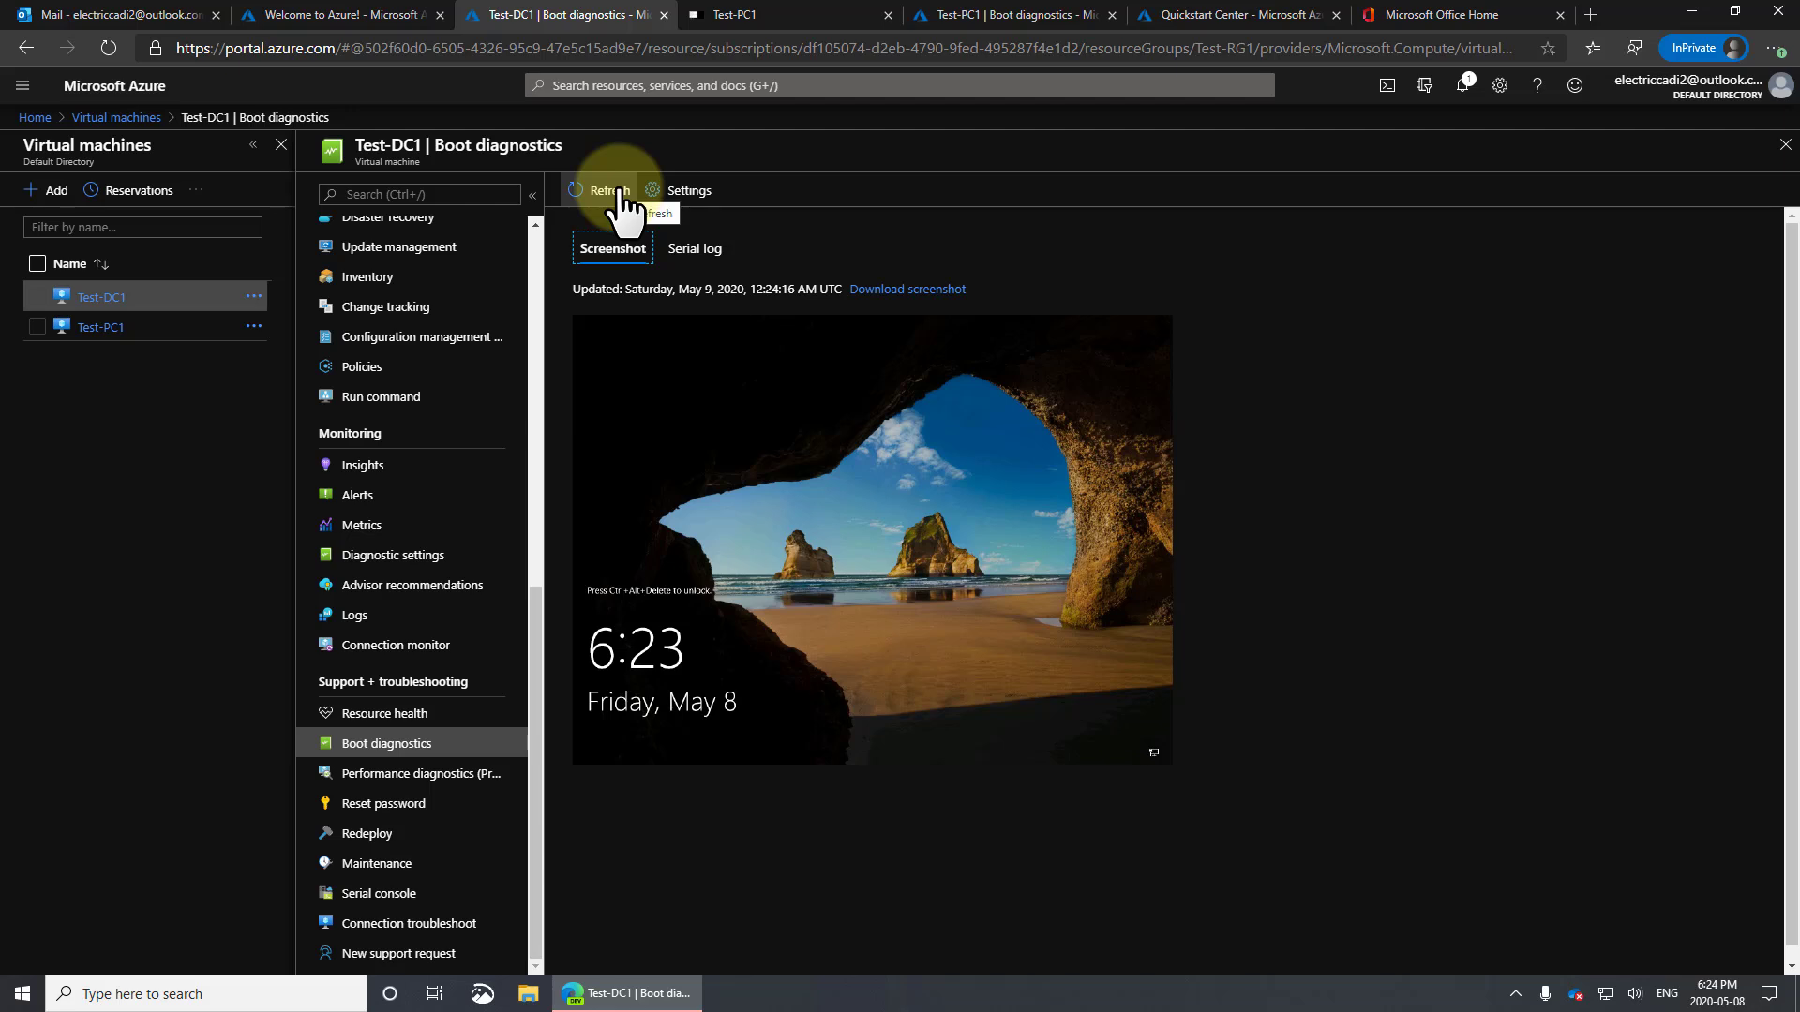
Refresh Test-DC1's boot diagnostics screenshot twice to see its post-restart lock screen
drag(758, 289, 790, 289)
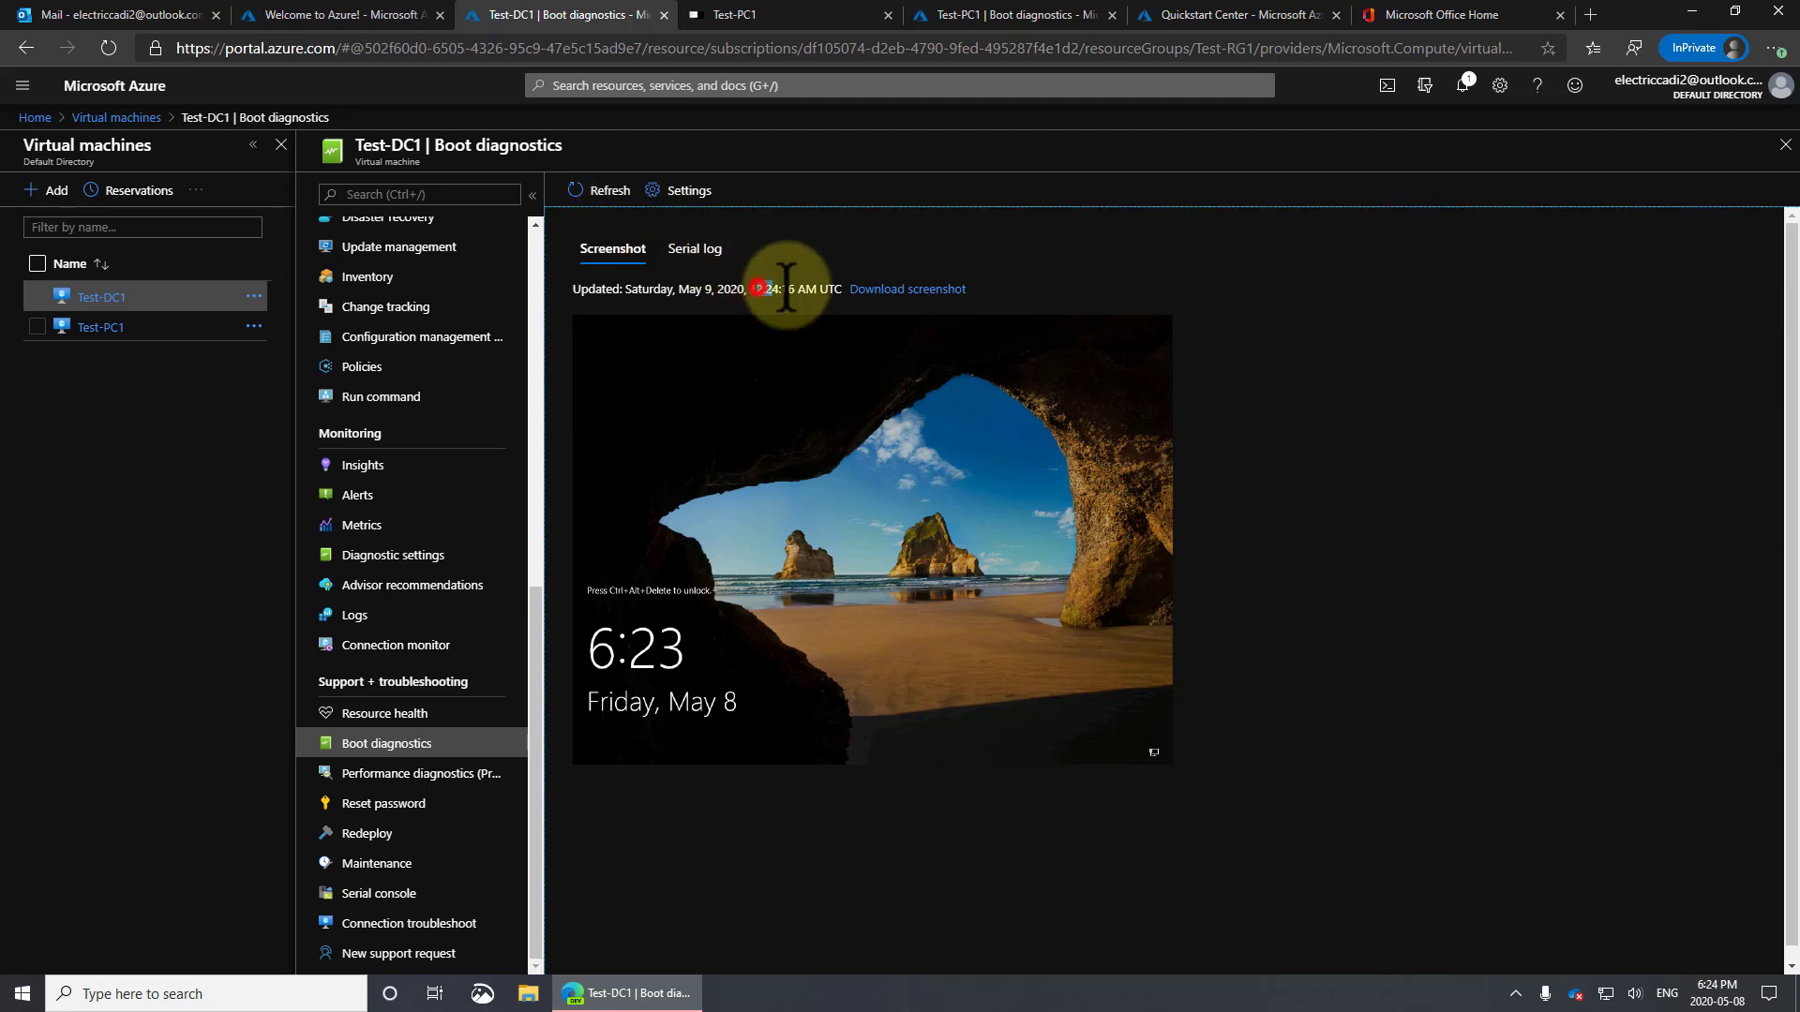
click(611, 192)
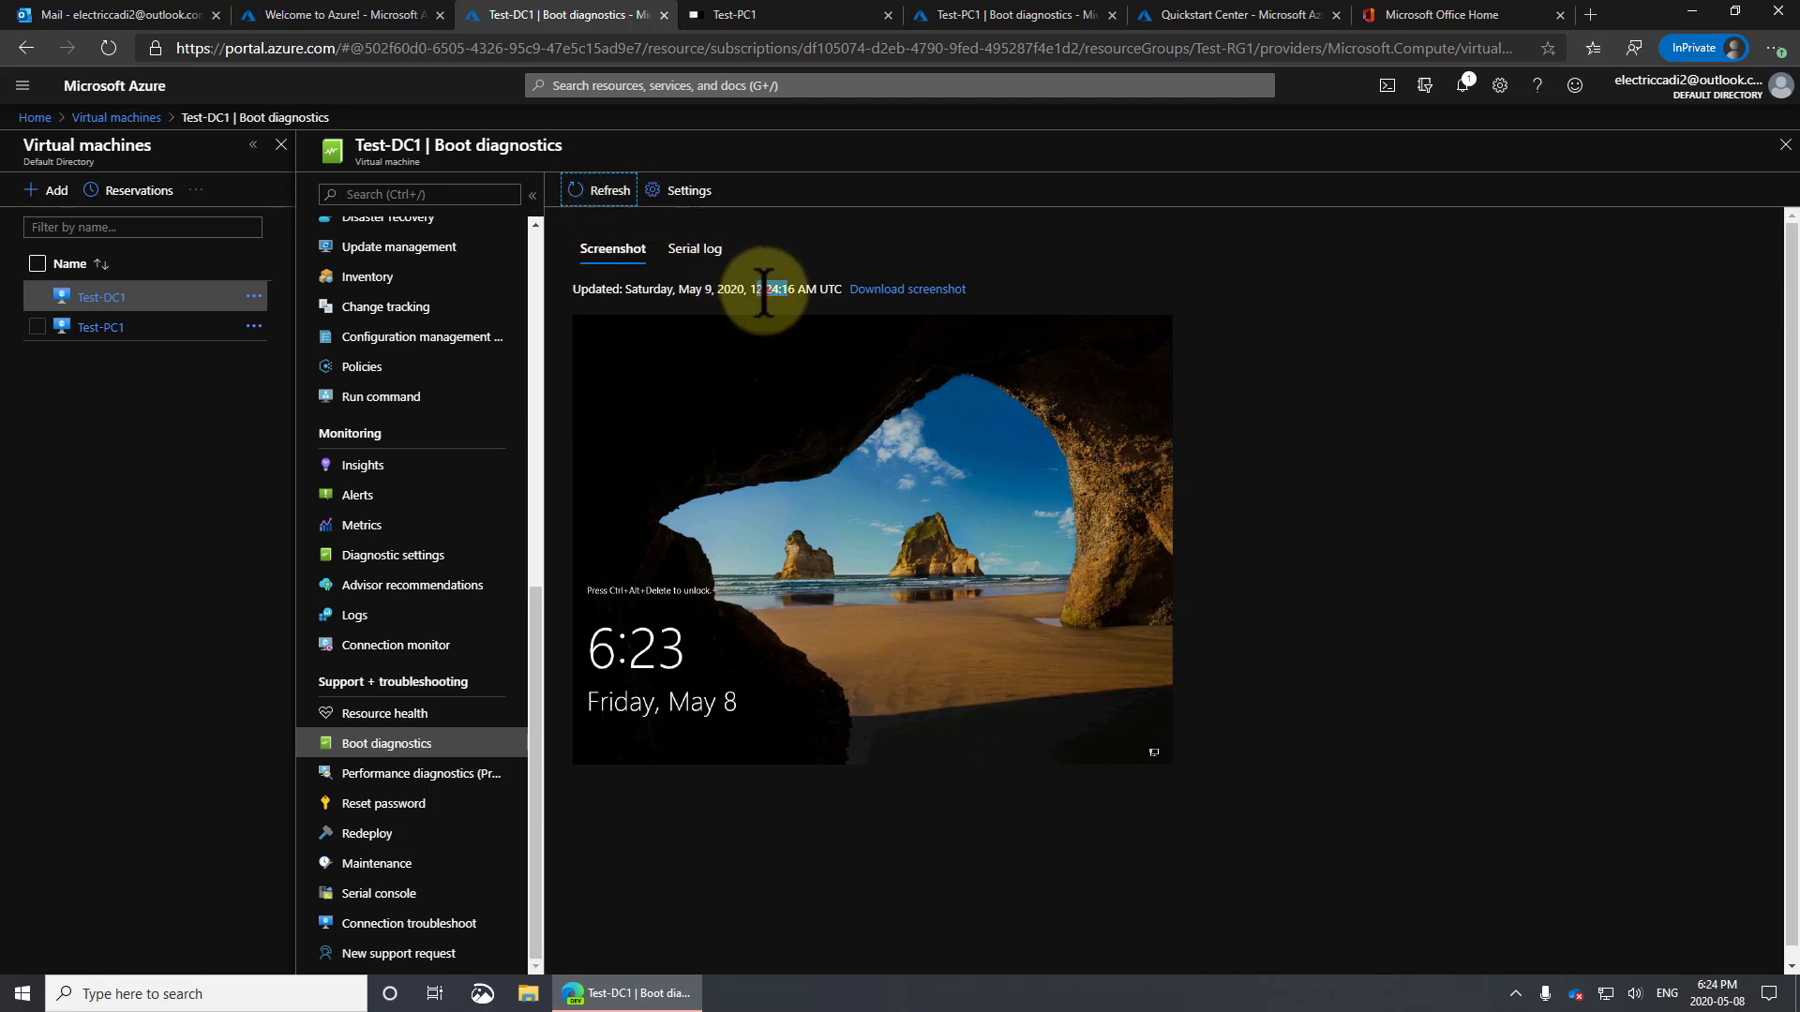
click(765, 288)
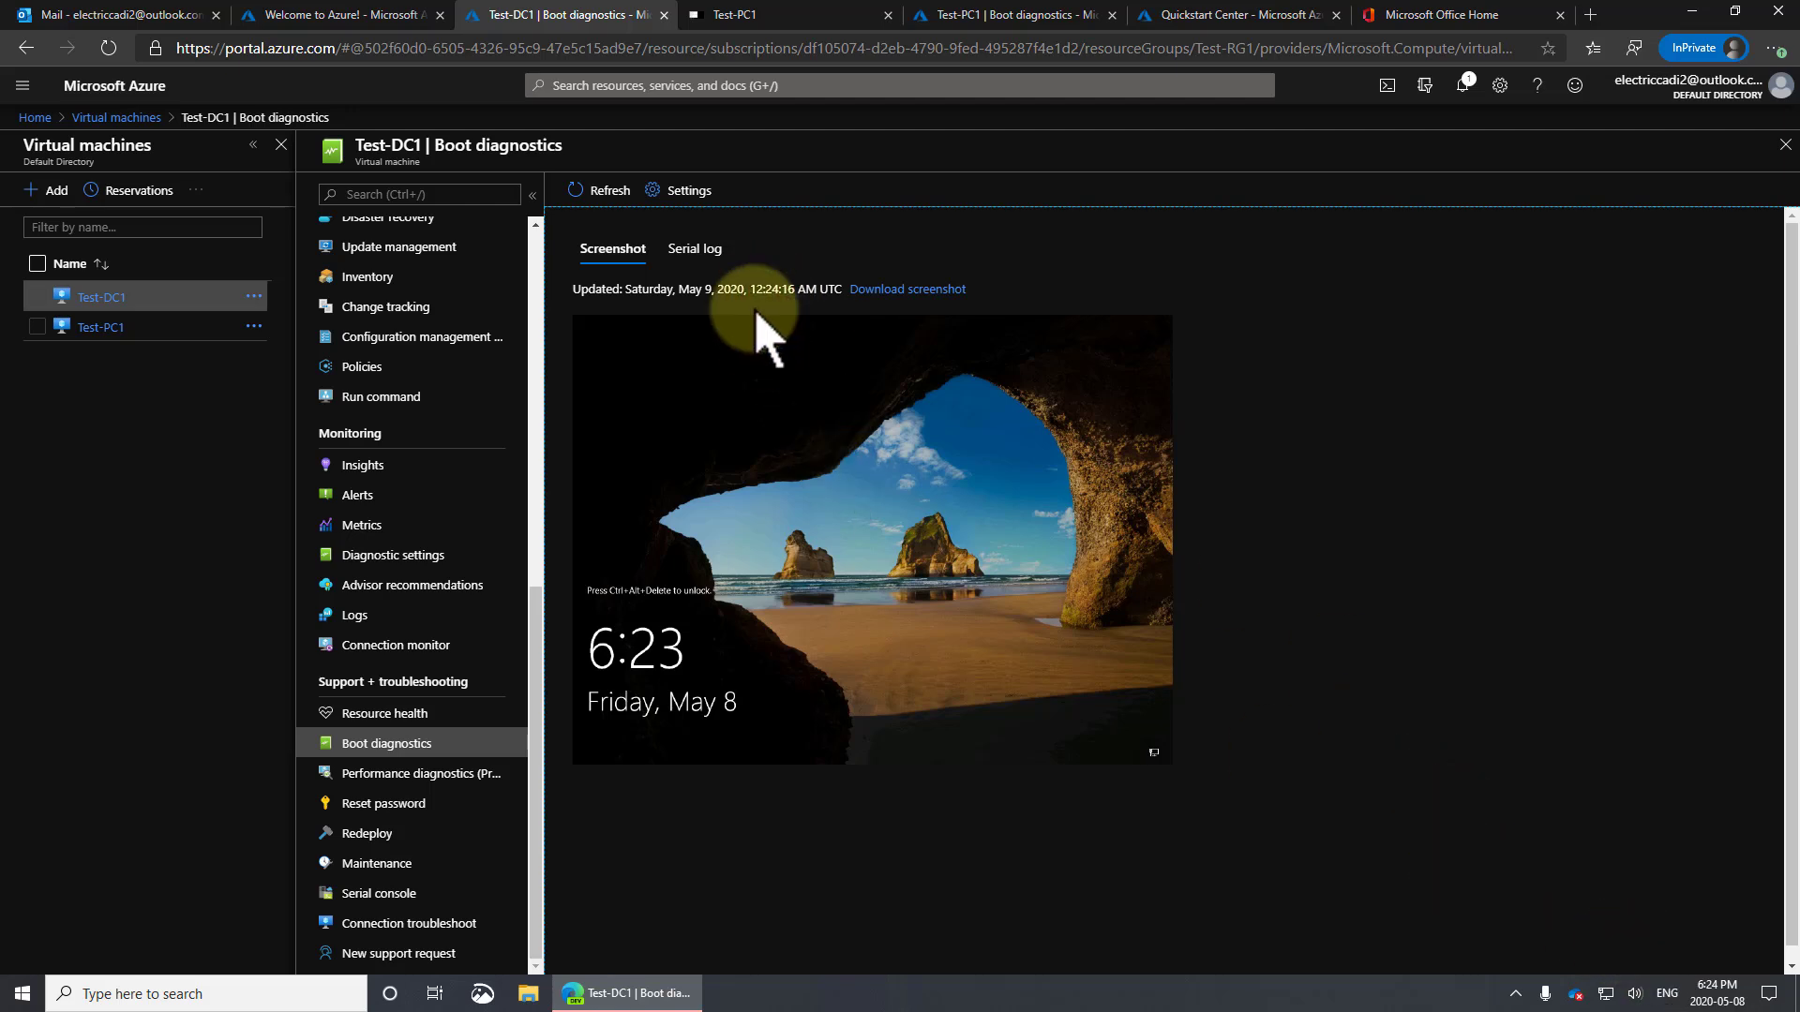
drag(820, 290, 835, 286)
click(1289, 392)
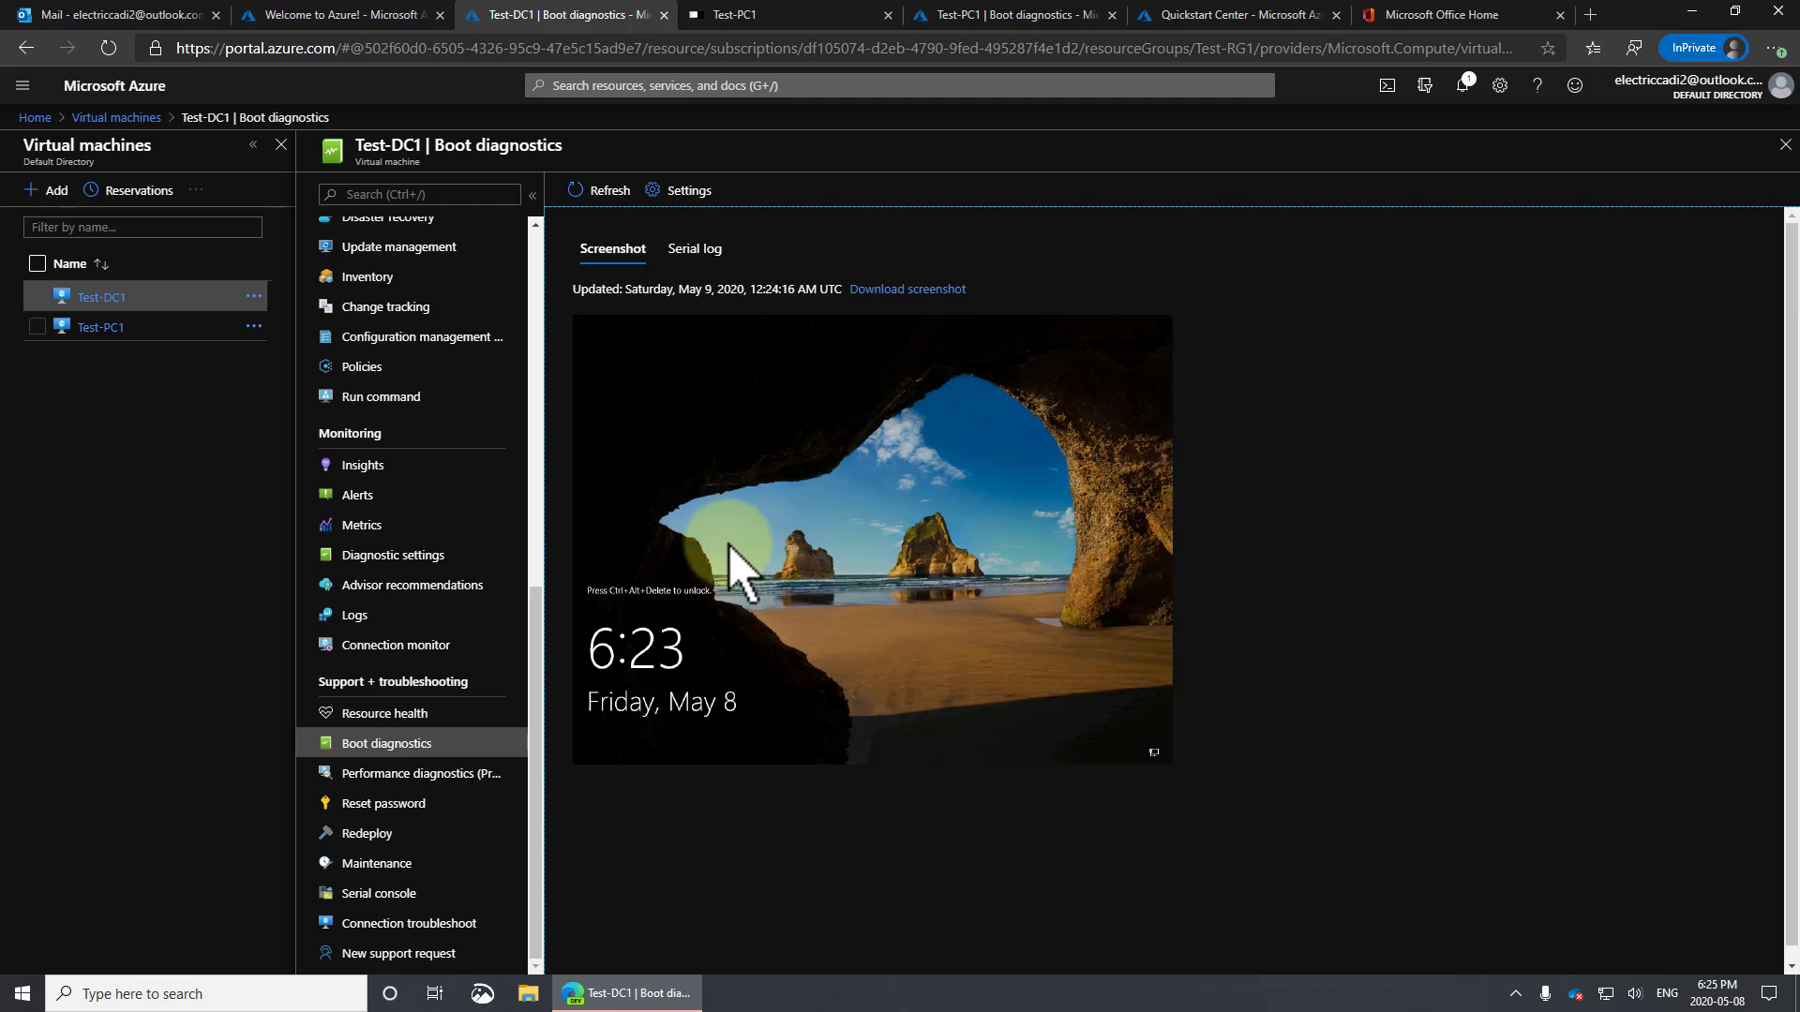
click(601, 192)
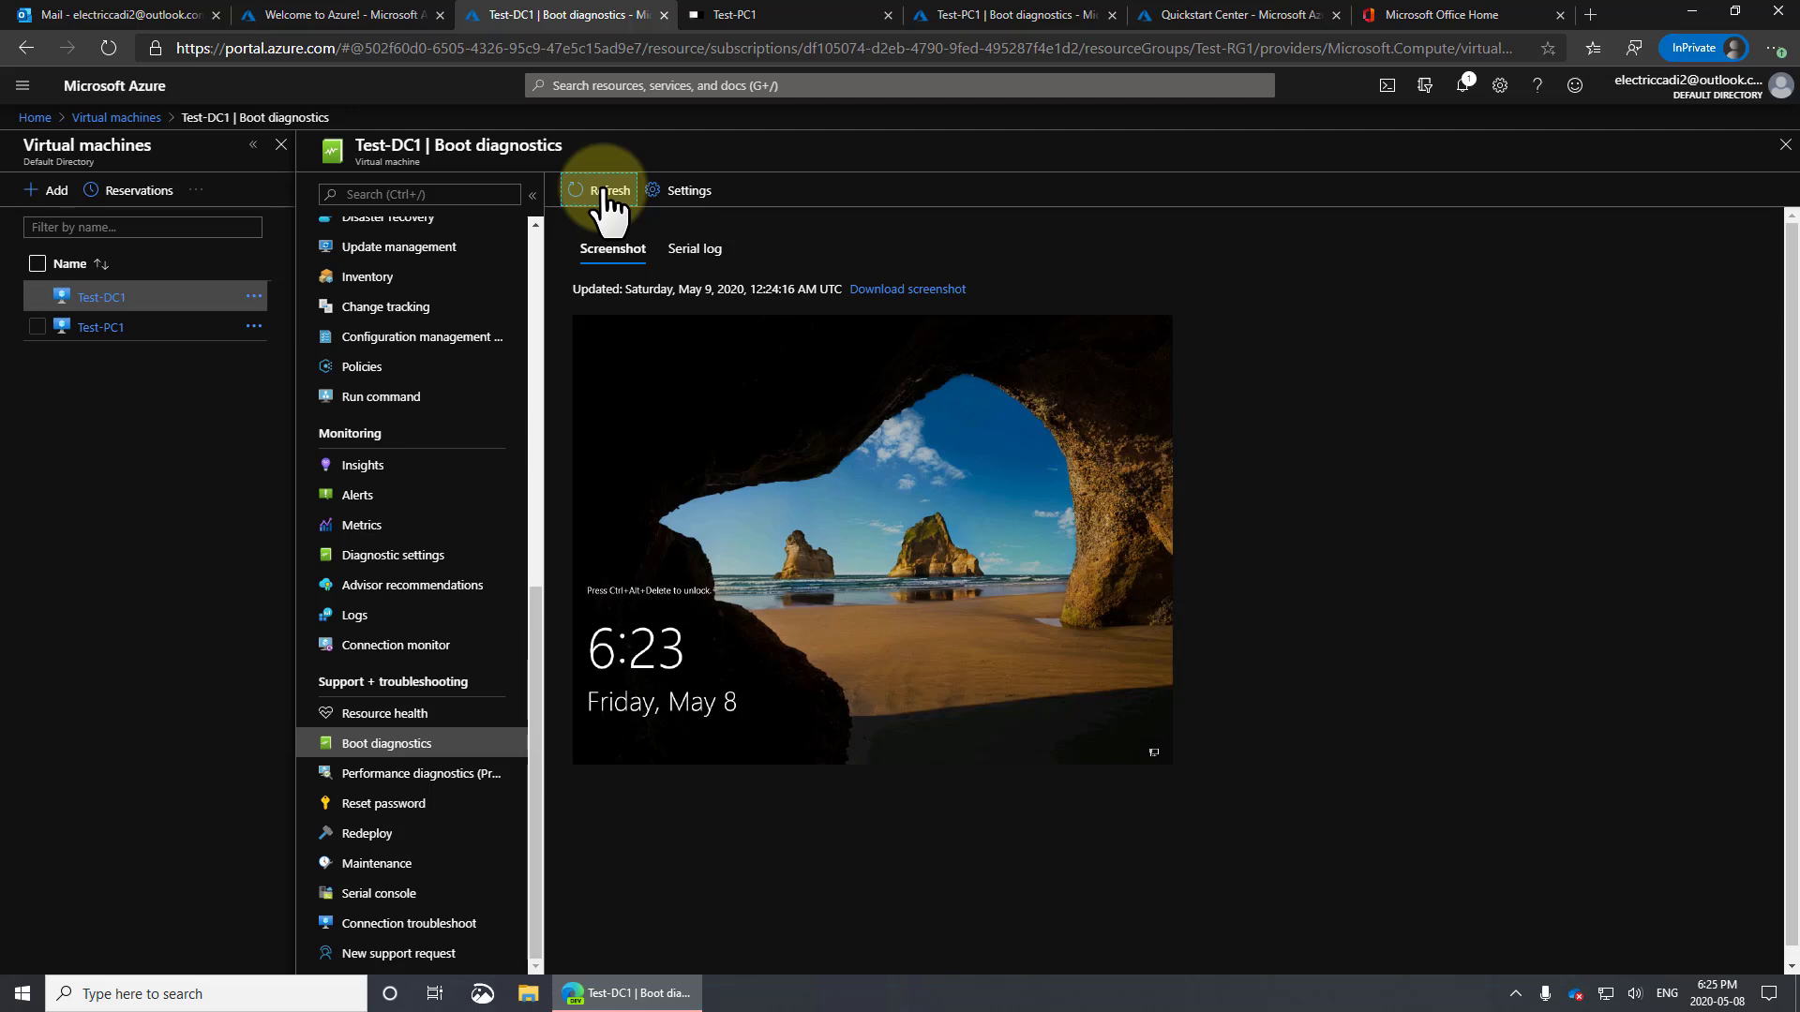
Check the Windows 10, version 1909 feature update's download progress in Test-PC1's Settings
click(804, 13)
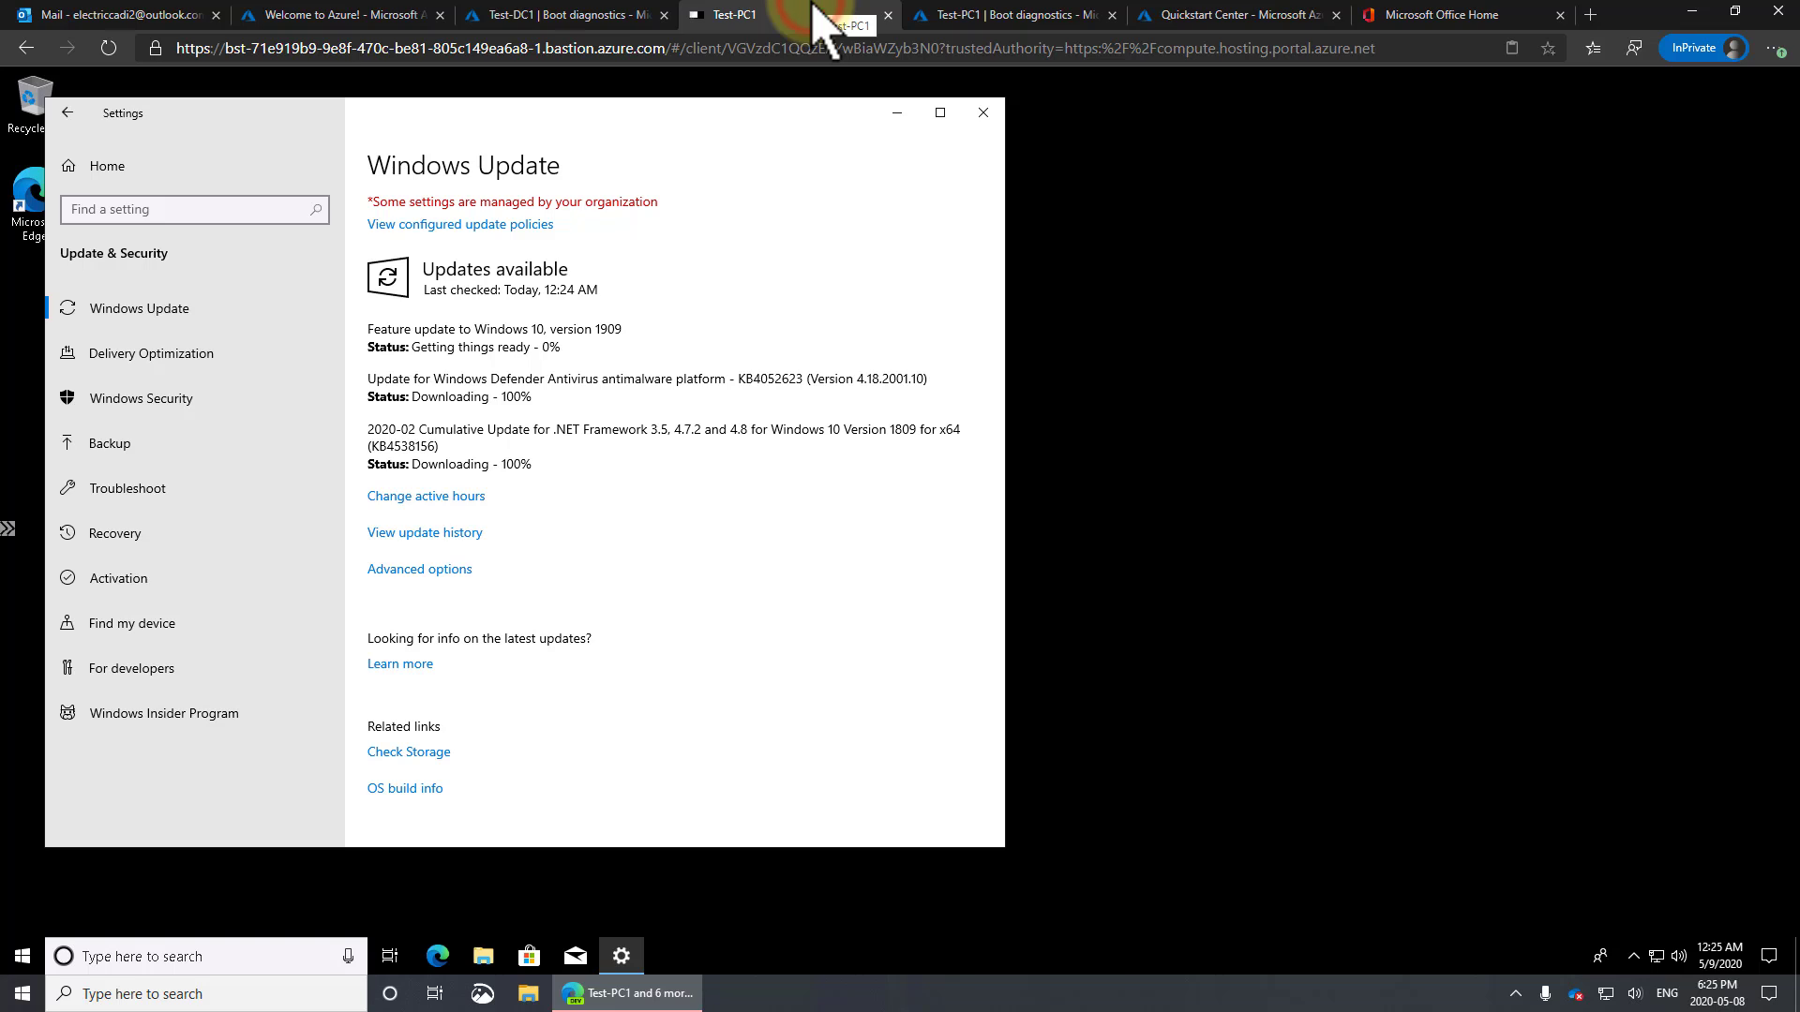
drag(418, 328, 609, 330)
drag(626, 112, 744, 114)
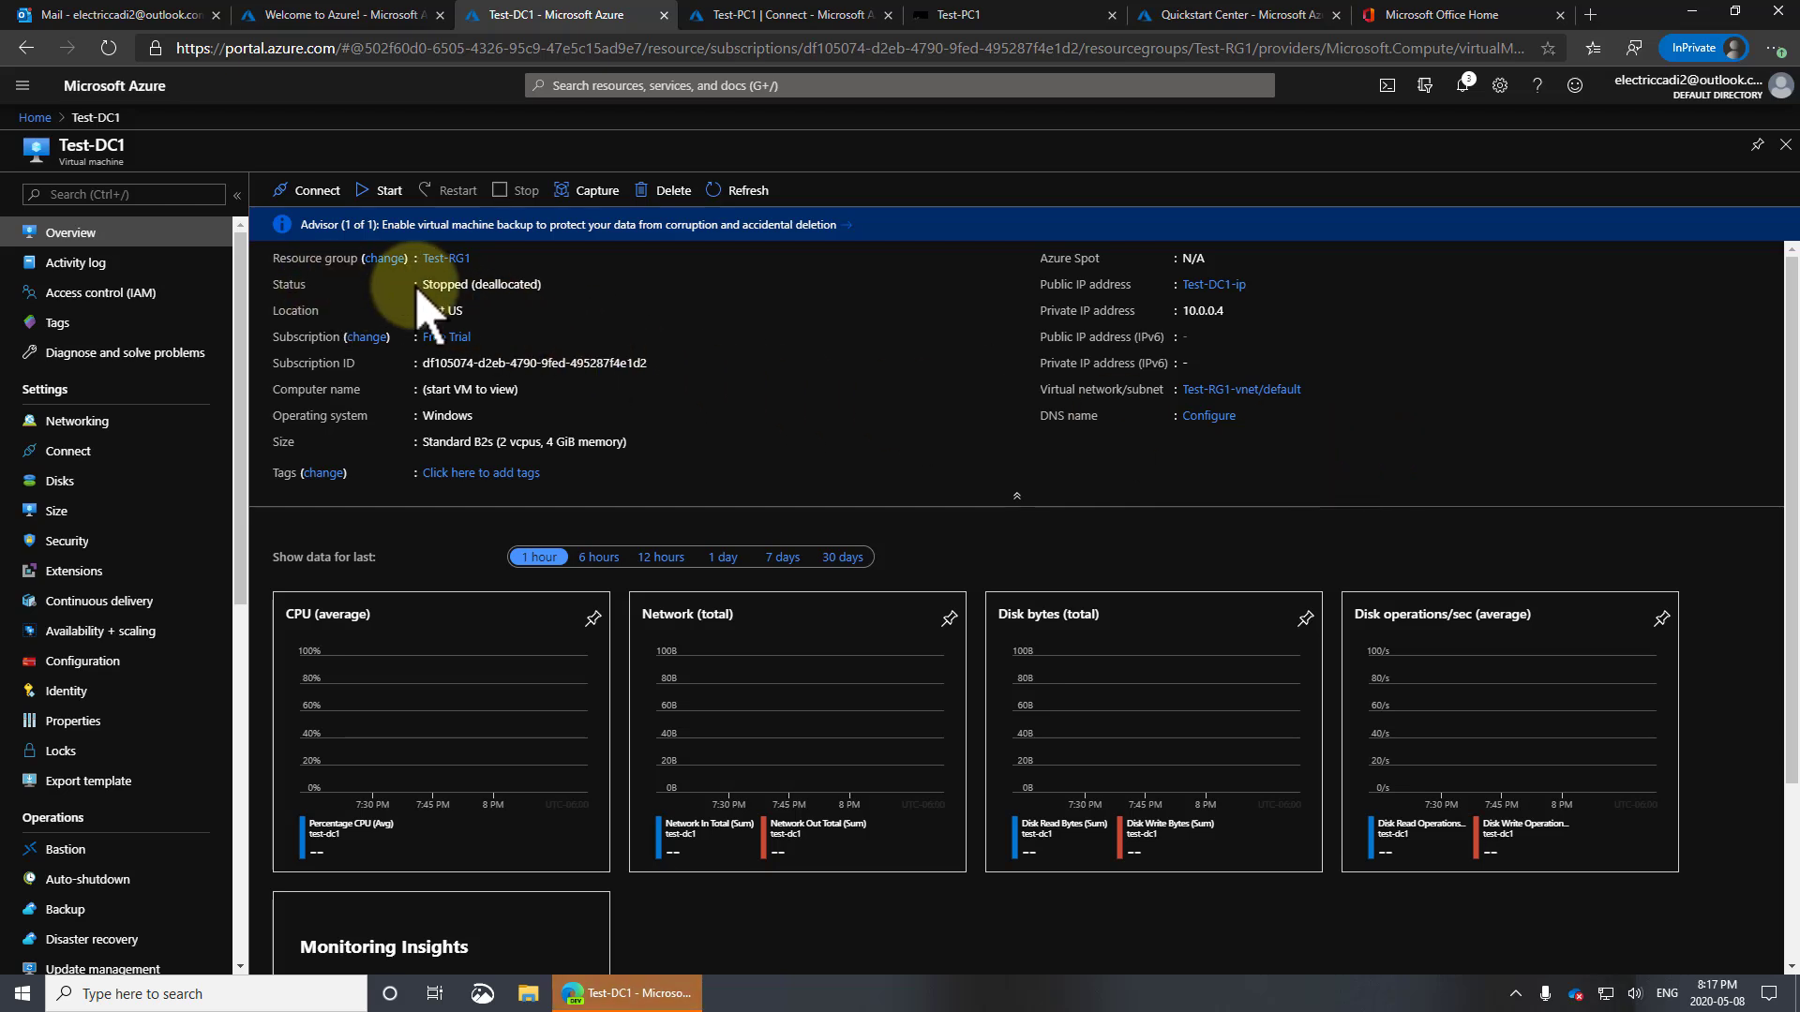
Start the stopped Test-DC1 virtual machine and check the start progress in notifications
drag(438, 284, 603, 299)
click(603, 292)
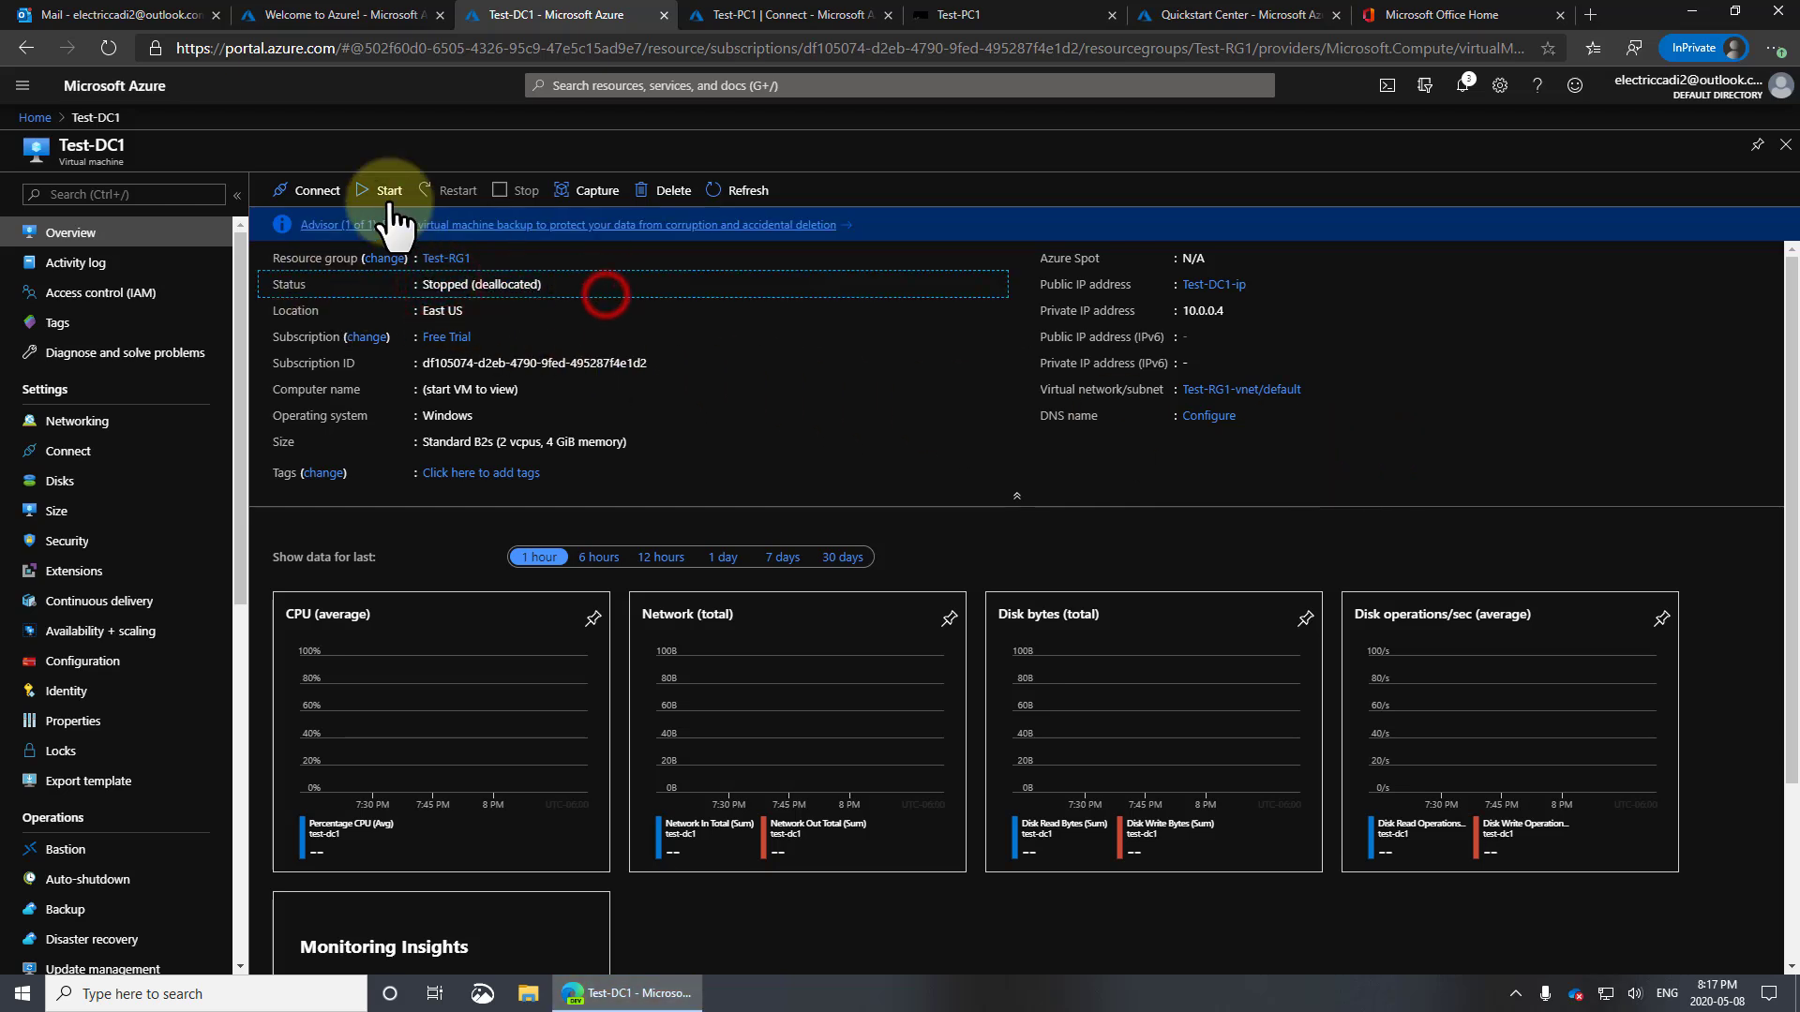
click(385, 192)
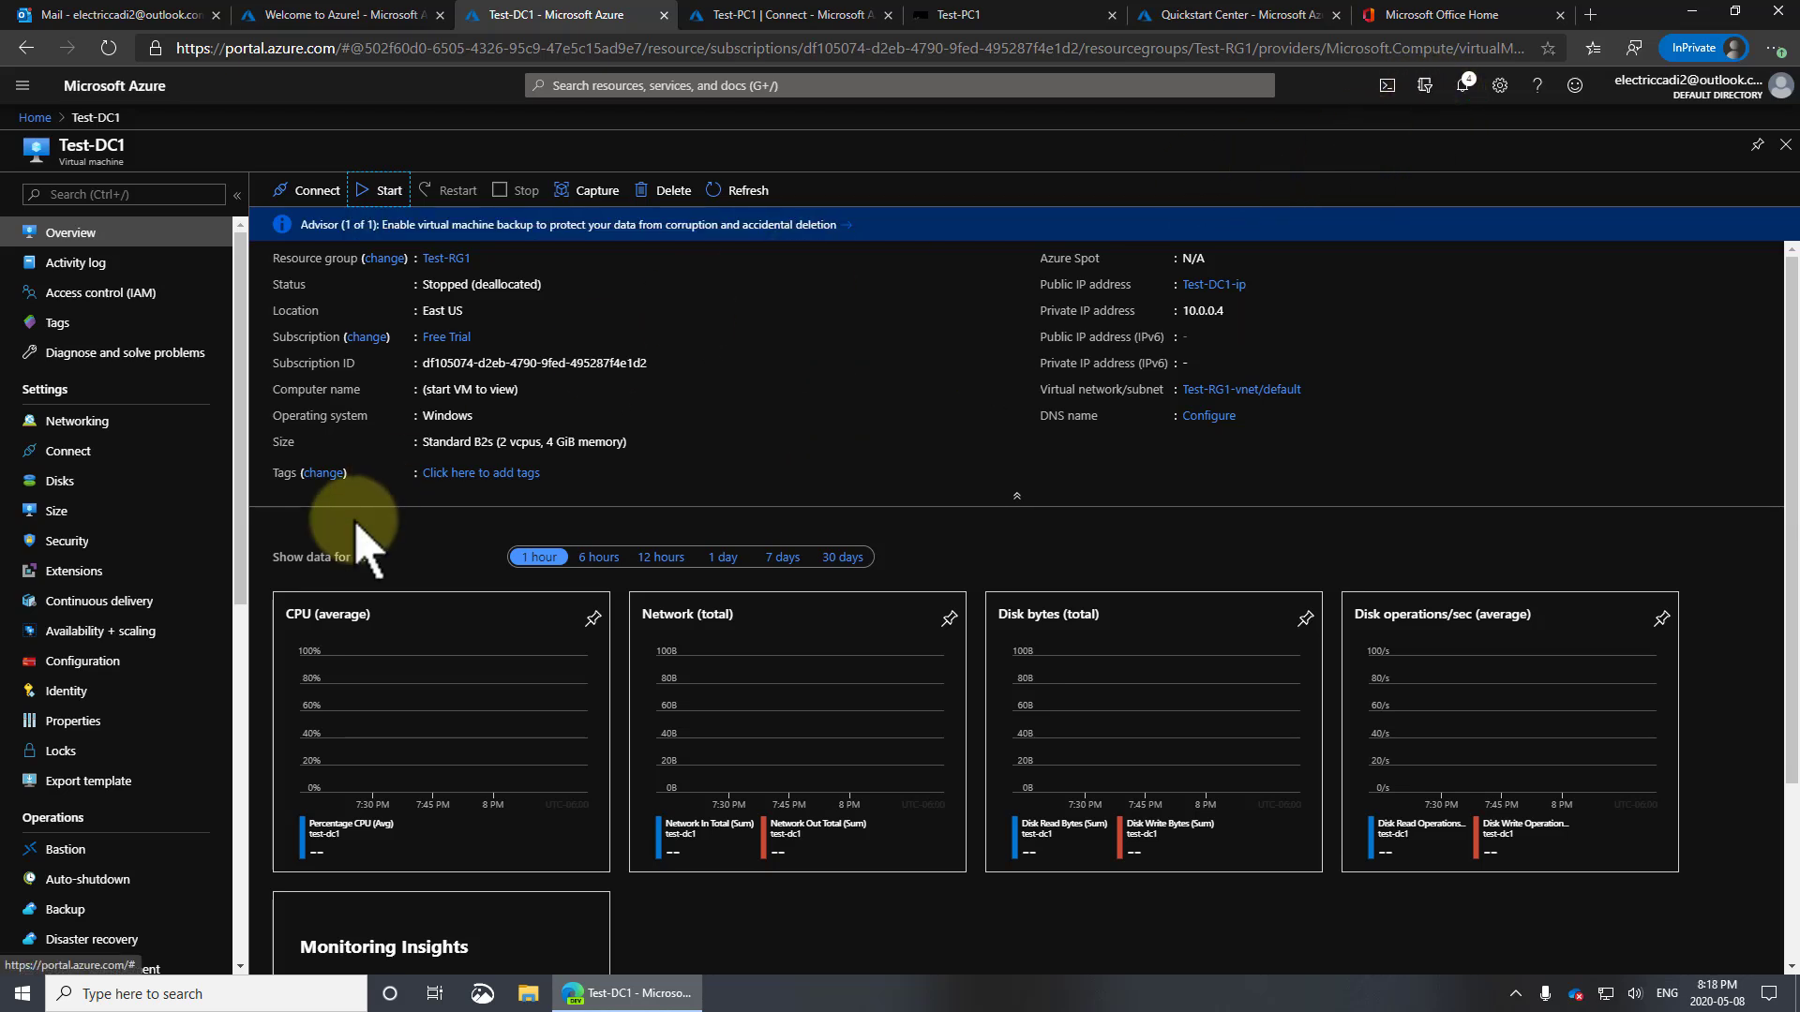
click(1462, 85)
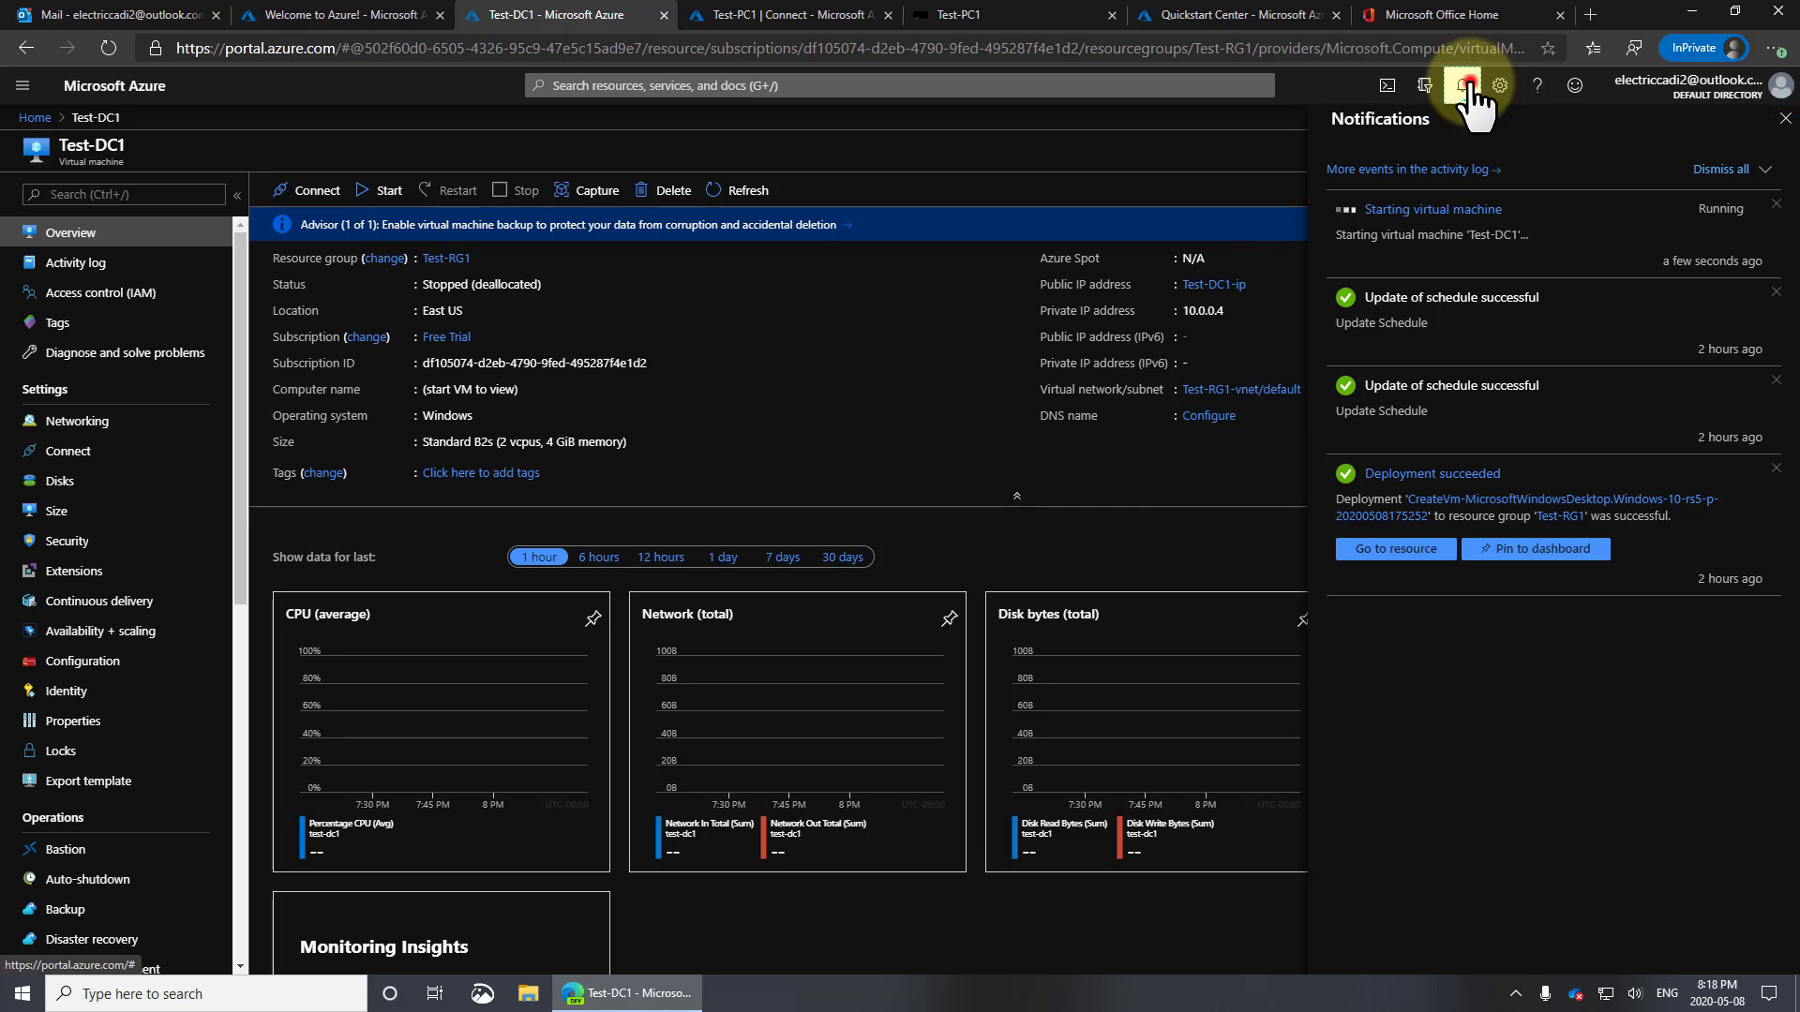
click(1462, 85)
scroll(150, 886, down, 7)
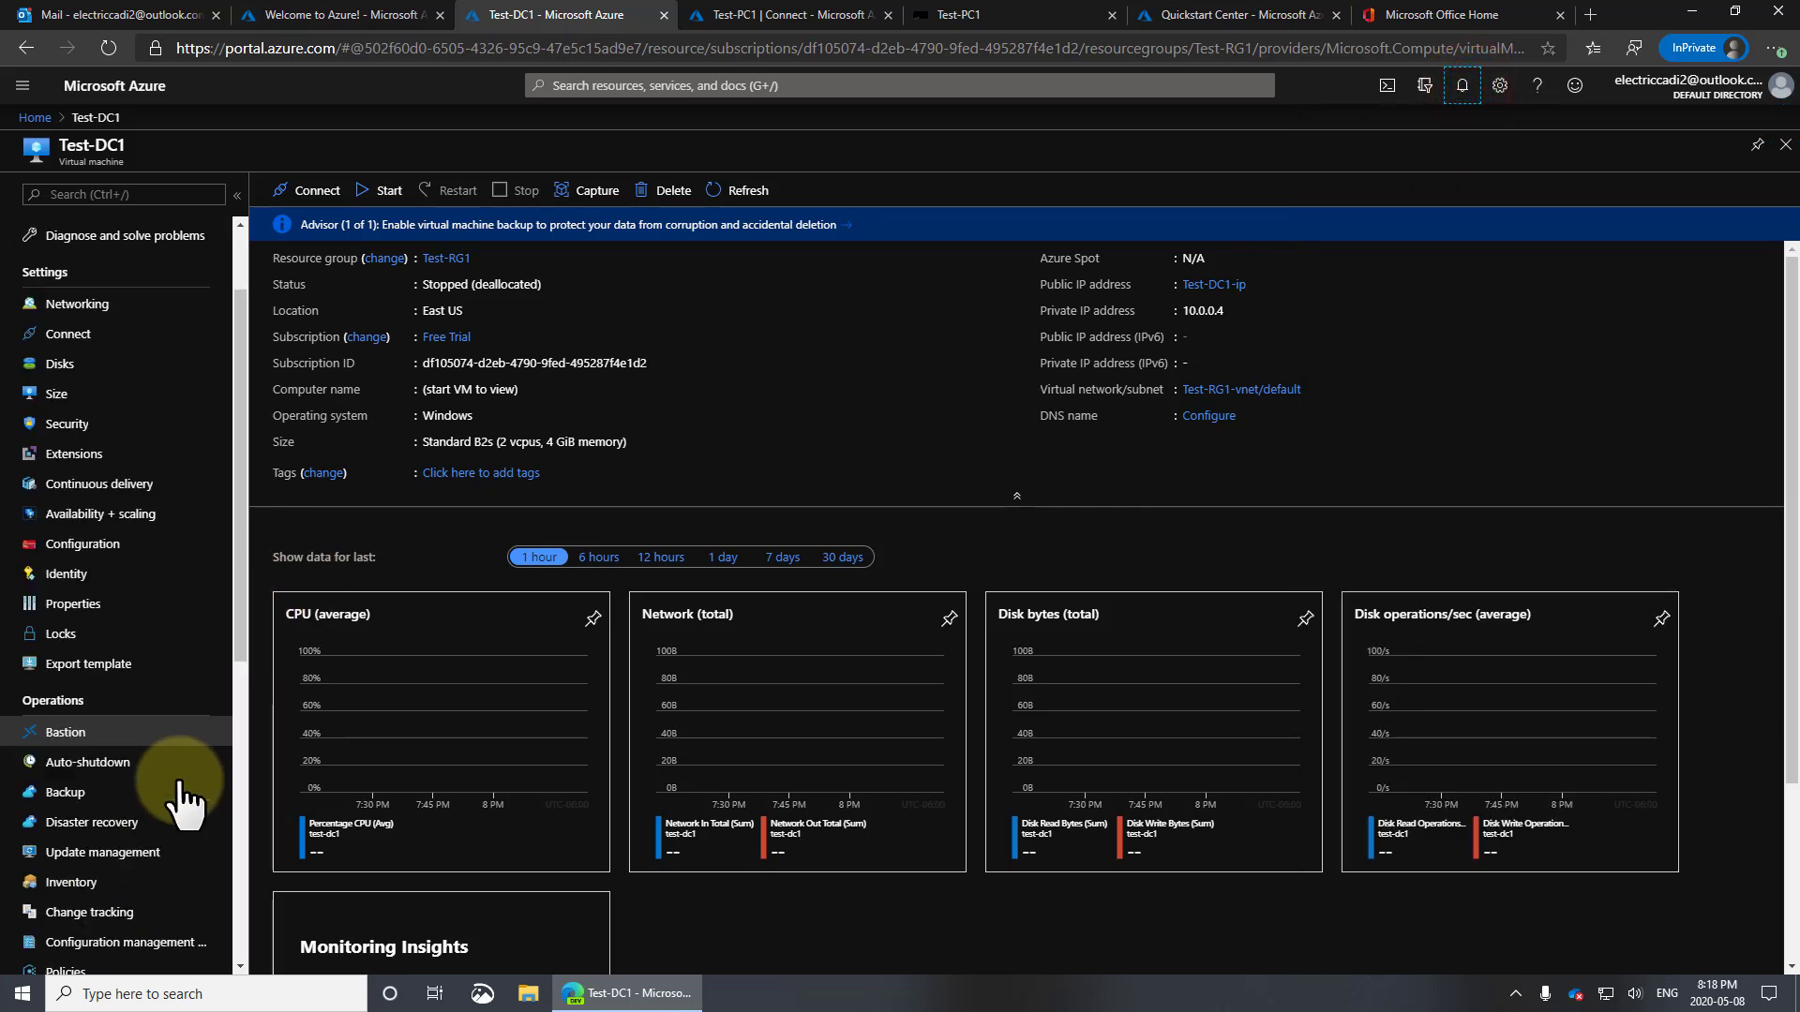
Open Test-DC1's Boot diagnostics and refresh the screenshot twice until it shows the server booting
click(90, 743)
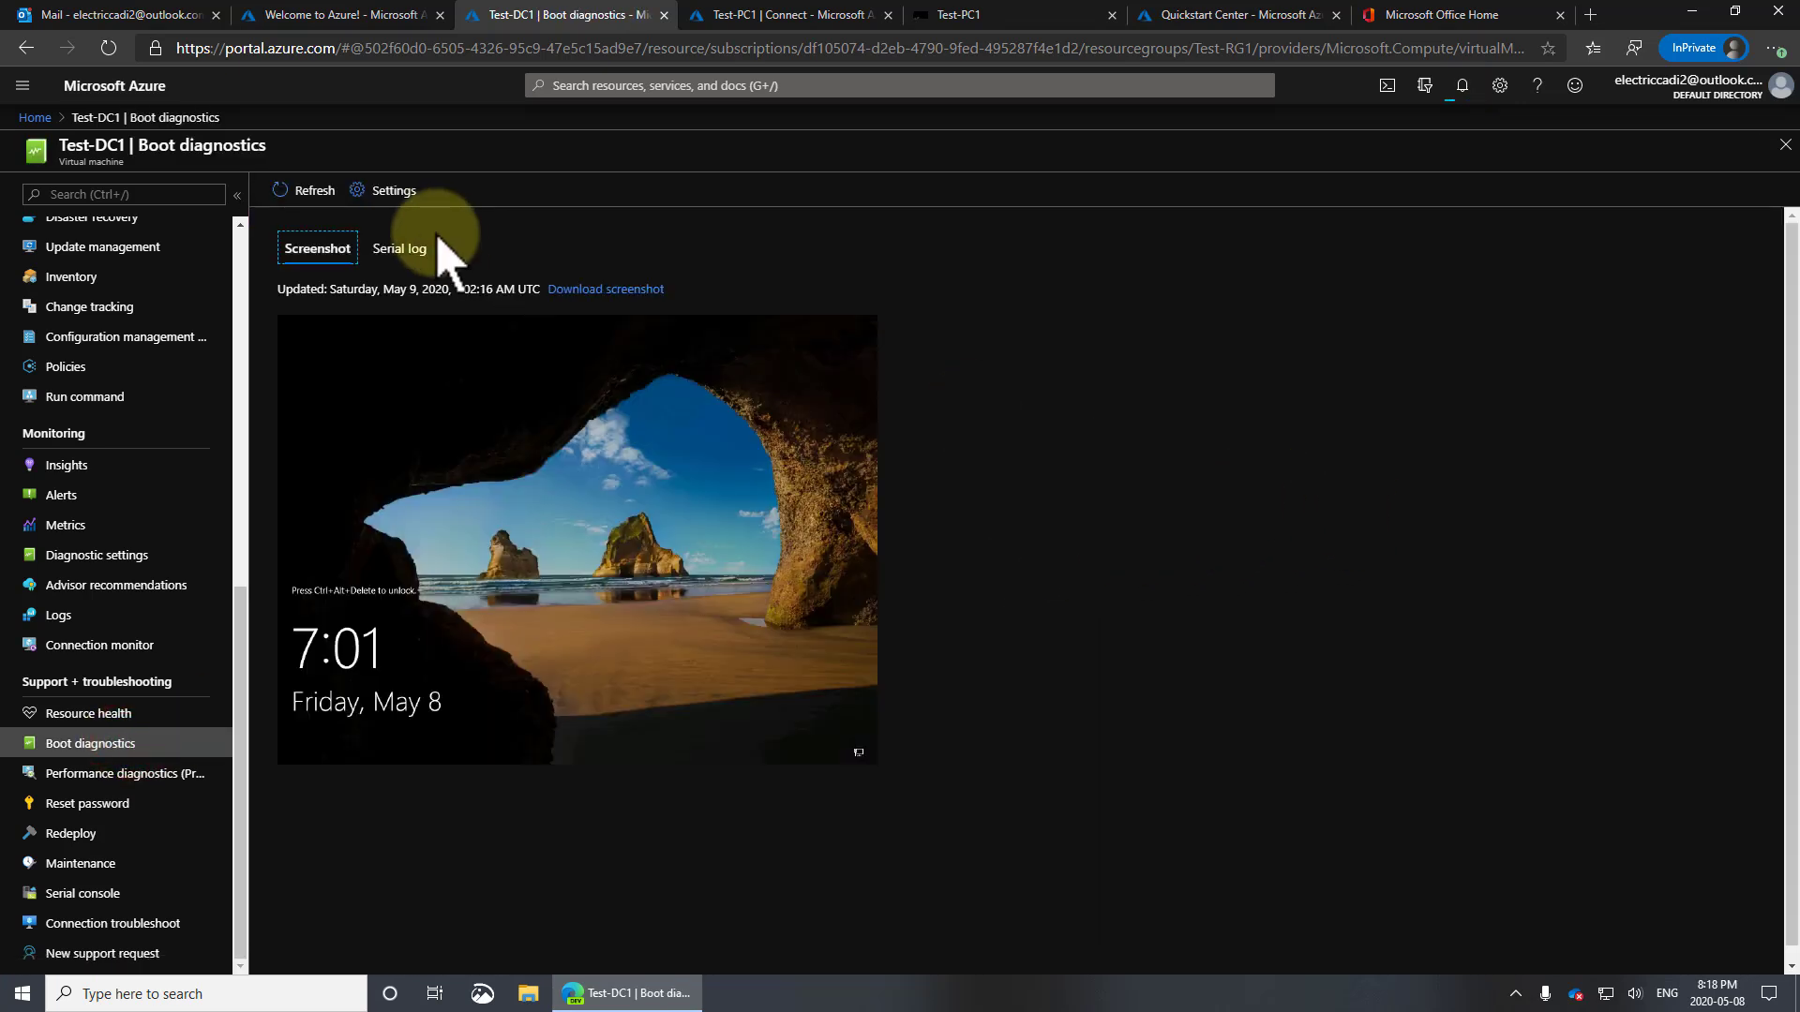
click(315, 192)
click(315, 192)
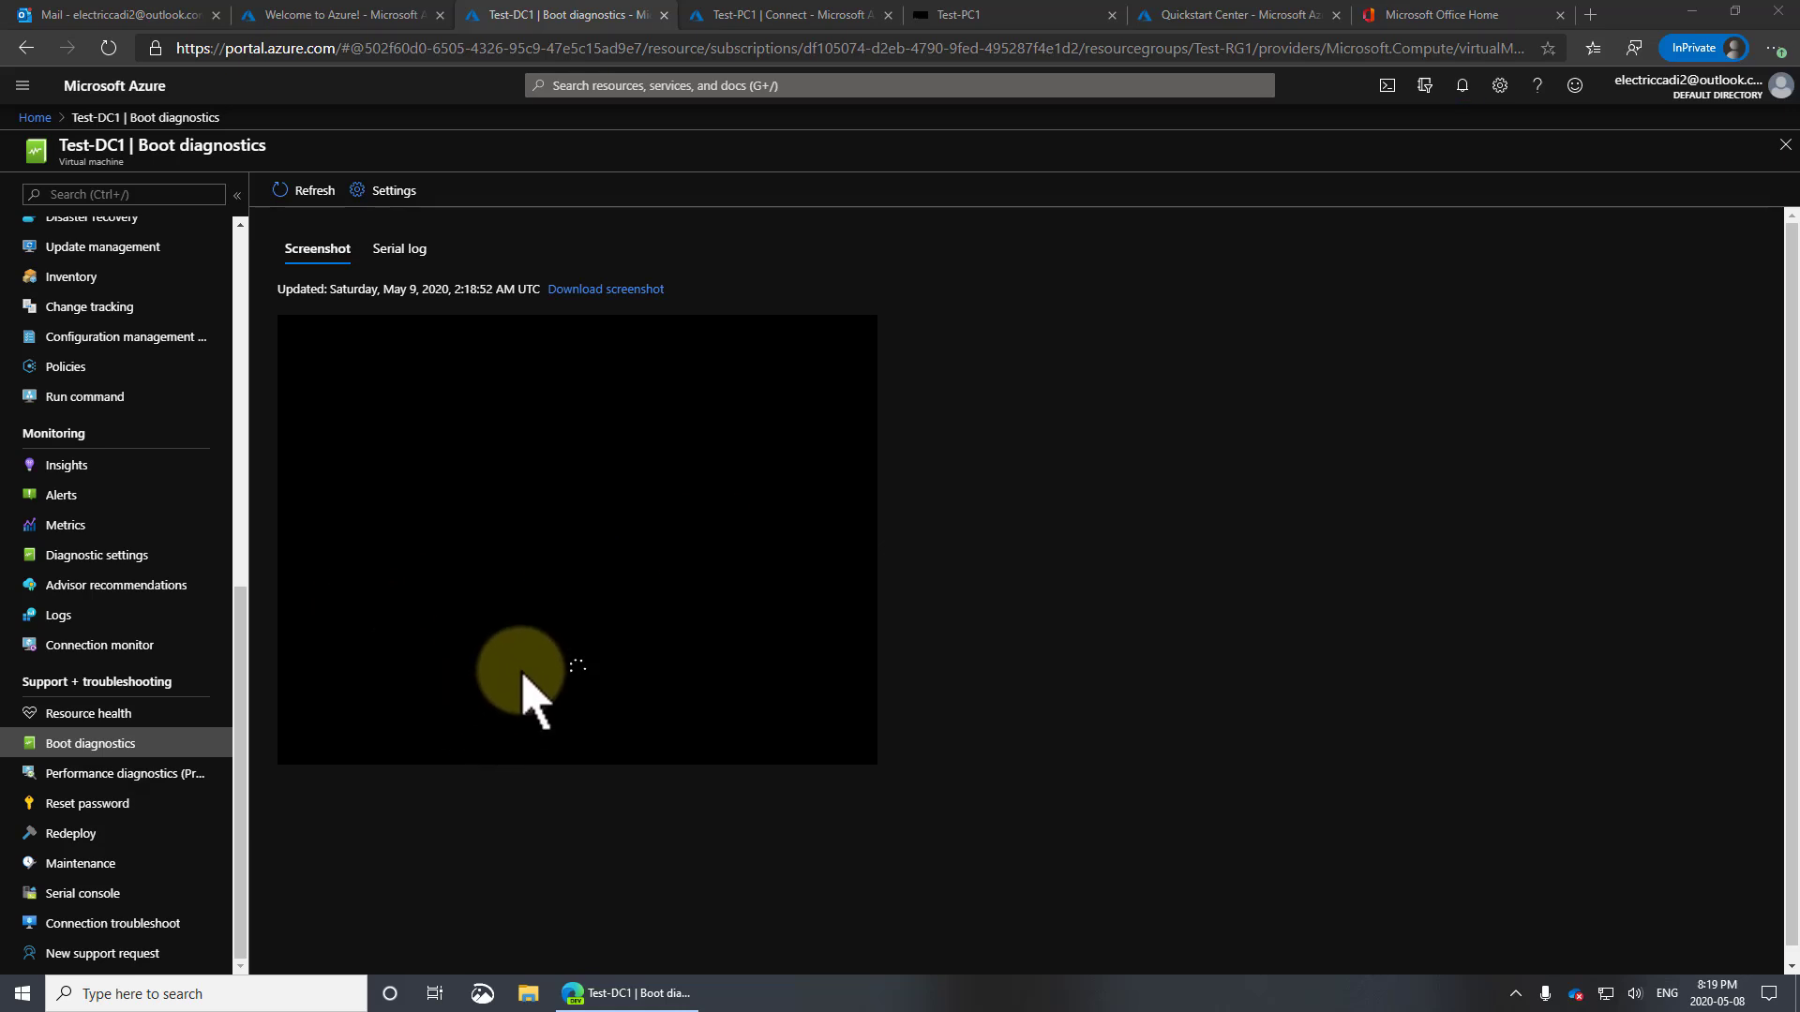
scroll(246, 364, up, 7)
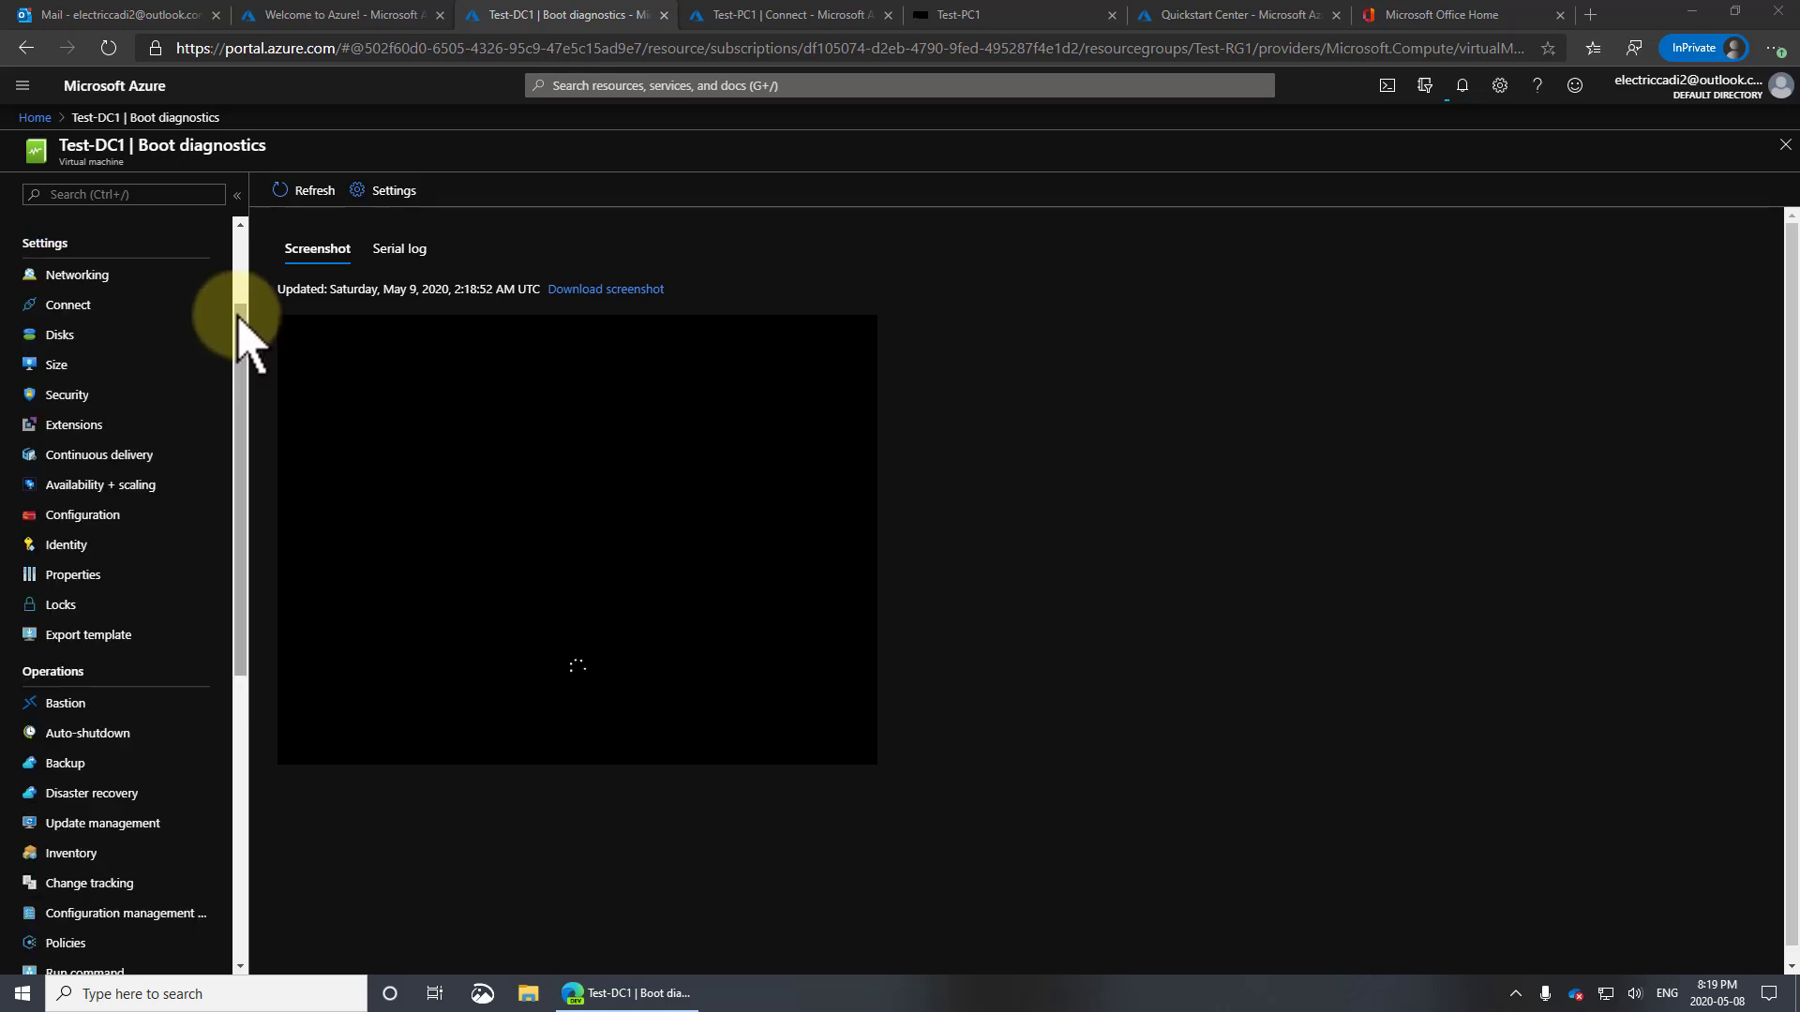
drag(242, 285, 242, 176)
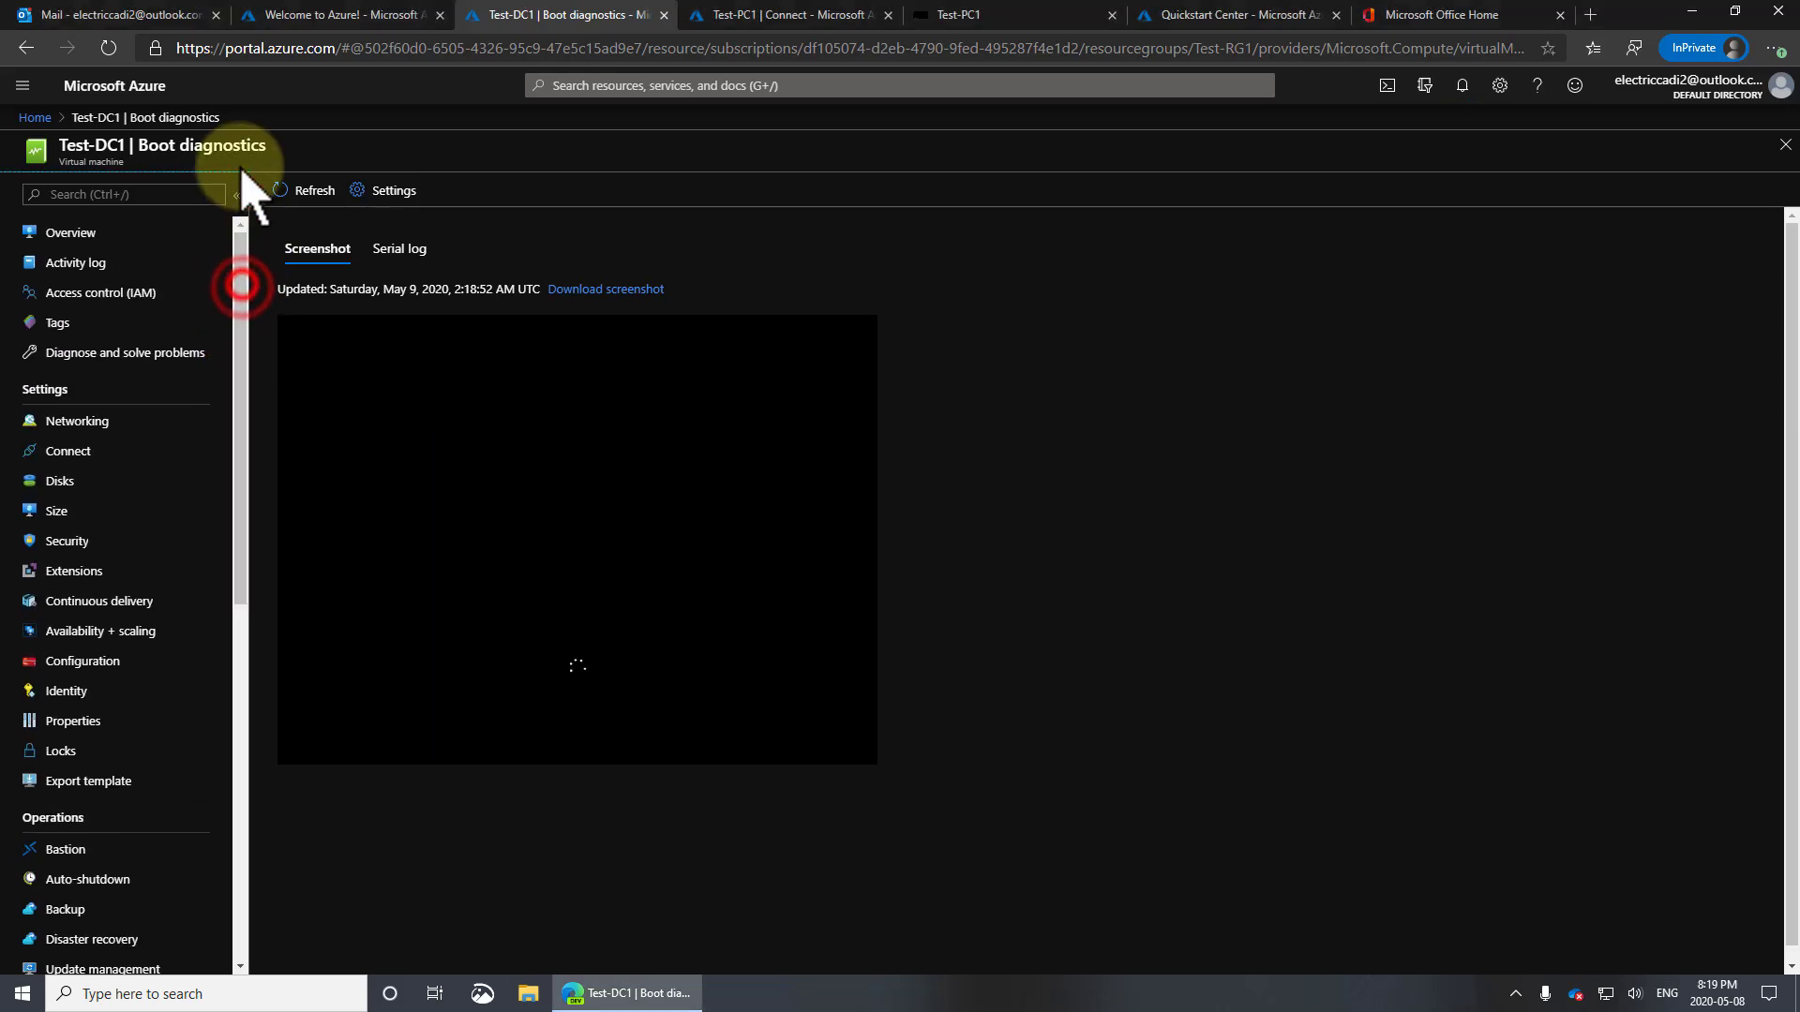
Open Test-DC1's Activity log and view the Start Virtual Machine operation's summary
click(85, 263)
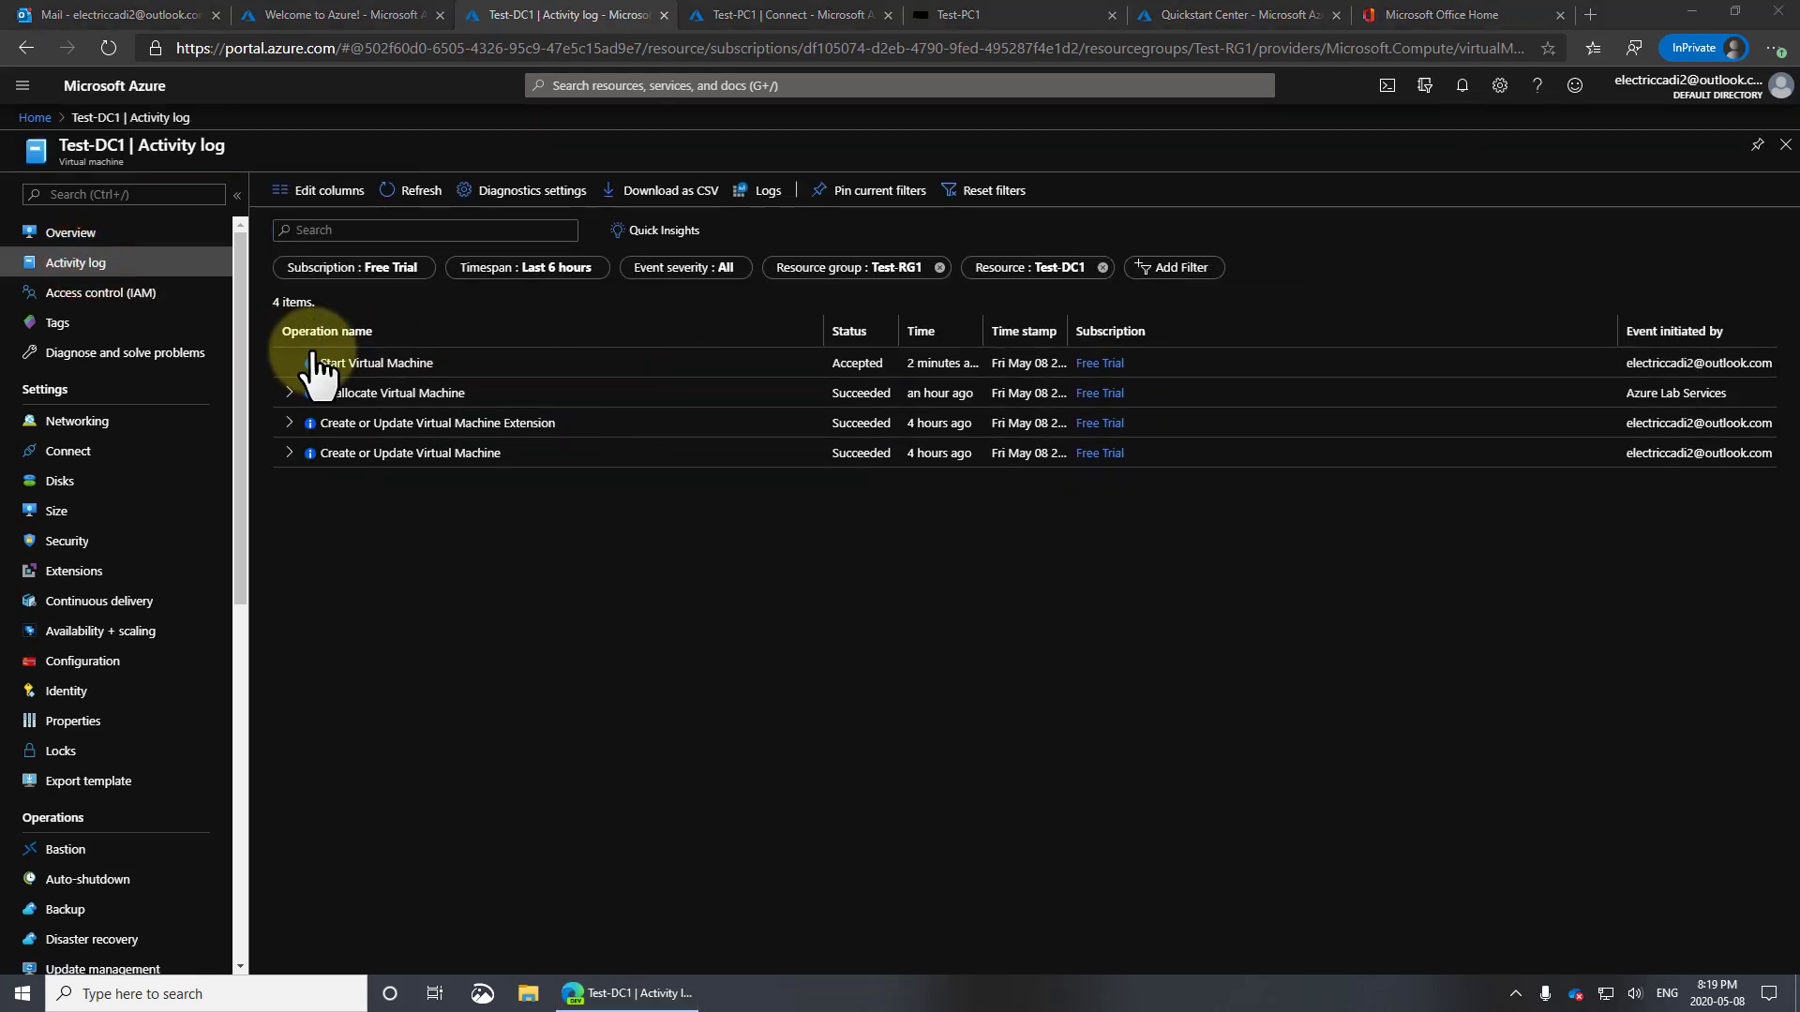
click(352, 363)
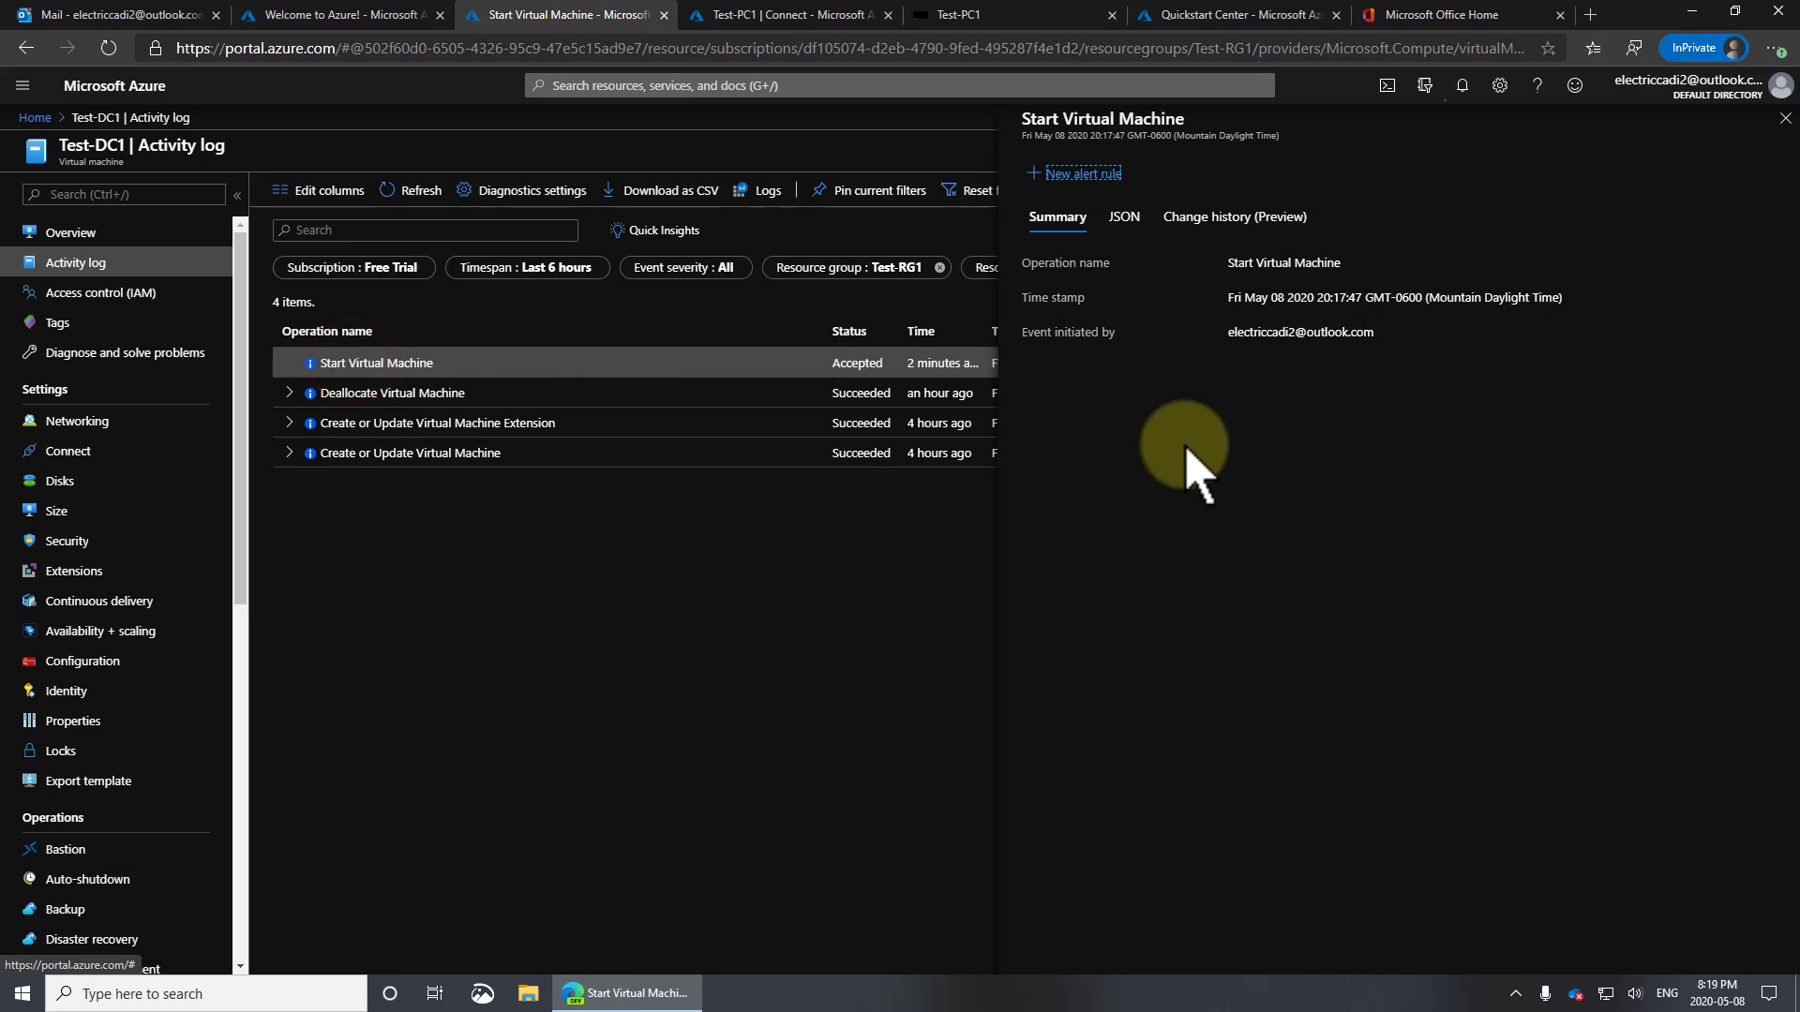
drag(1236, 263, 1359, 270)
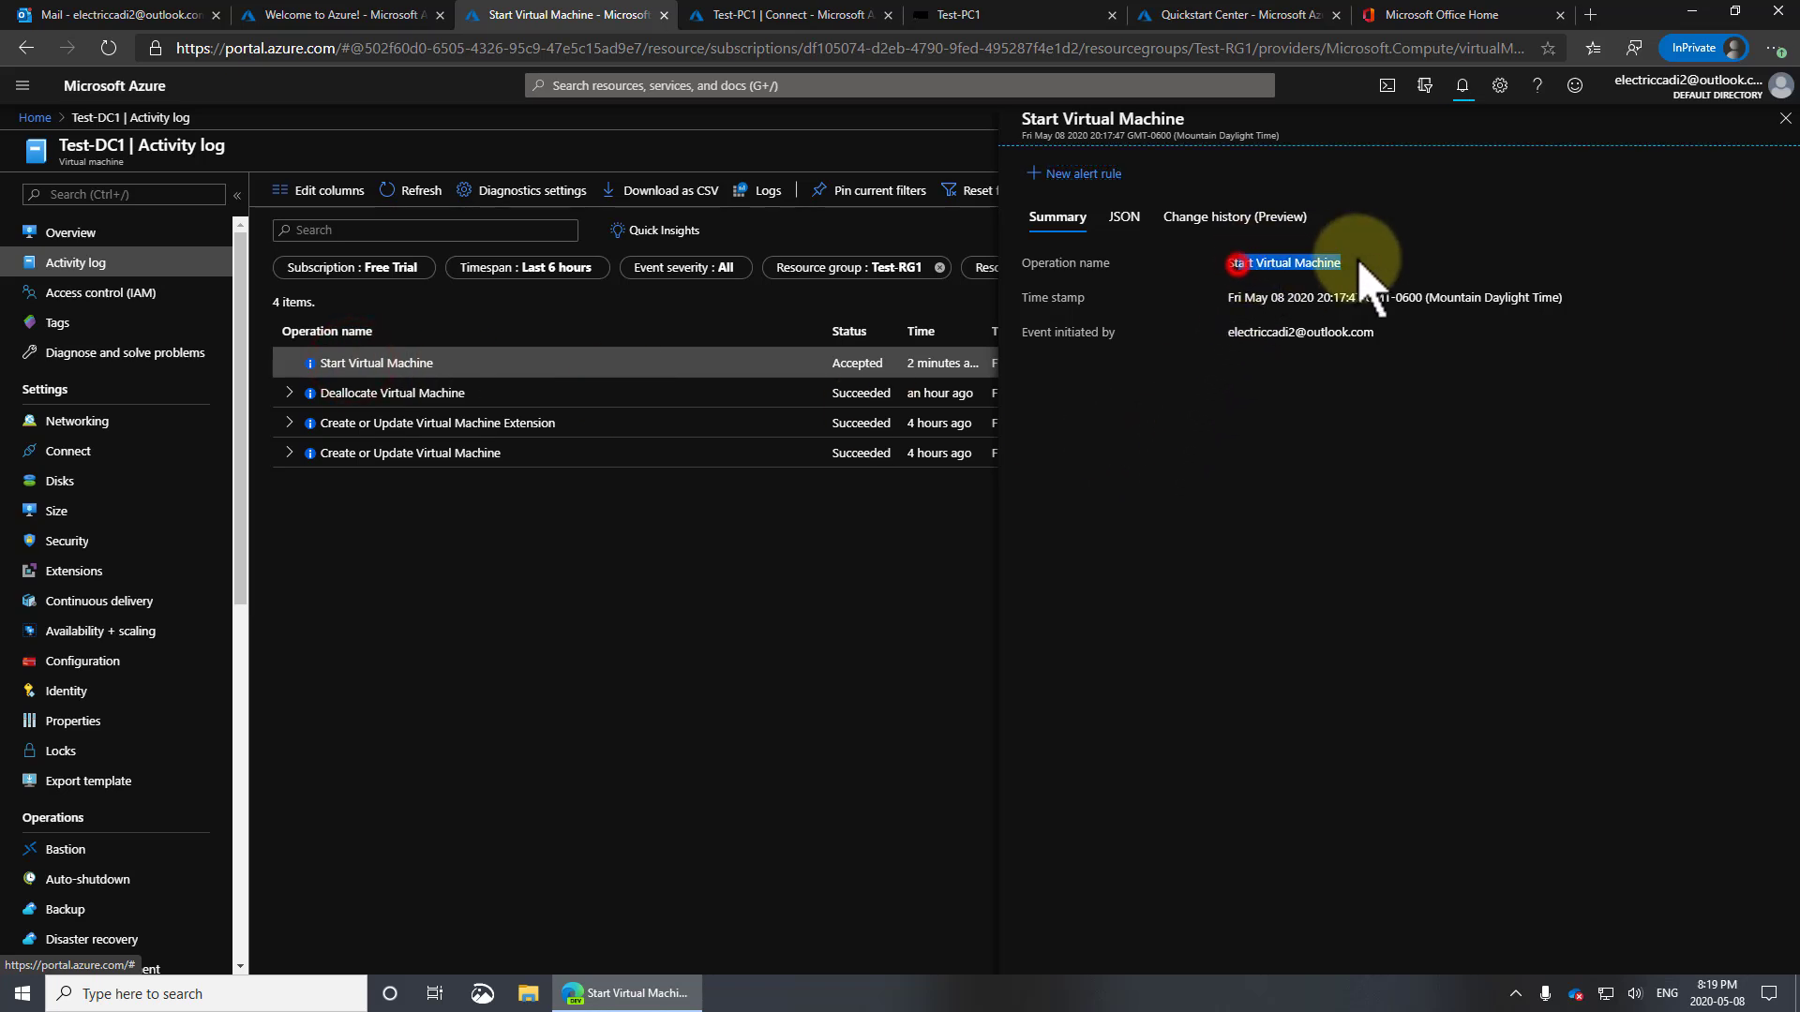
click(851, 559)
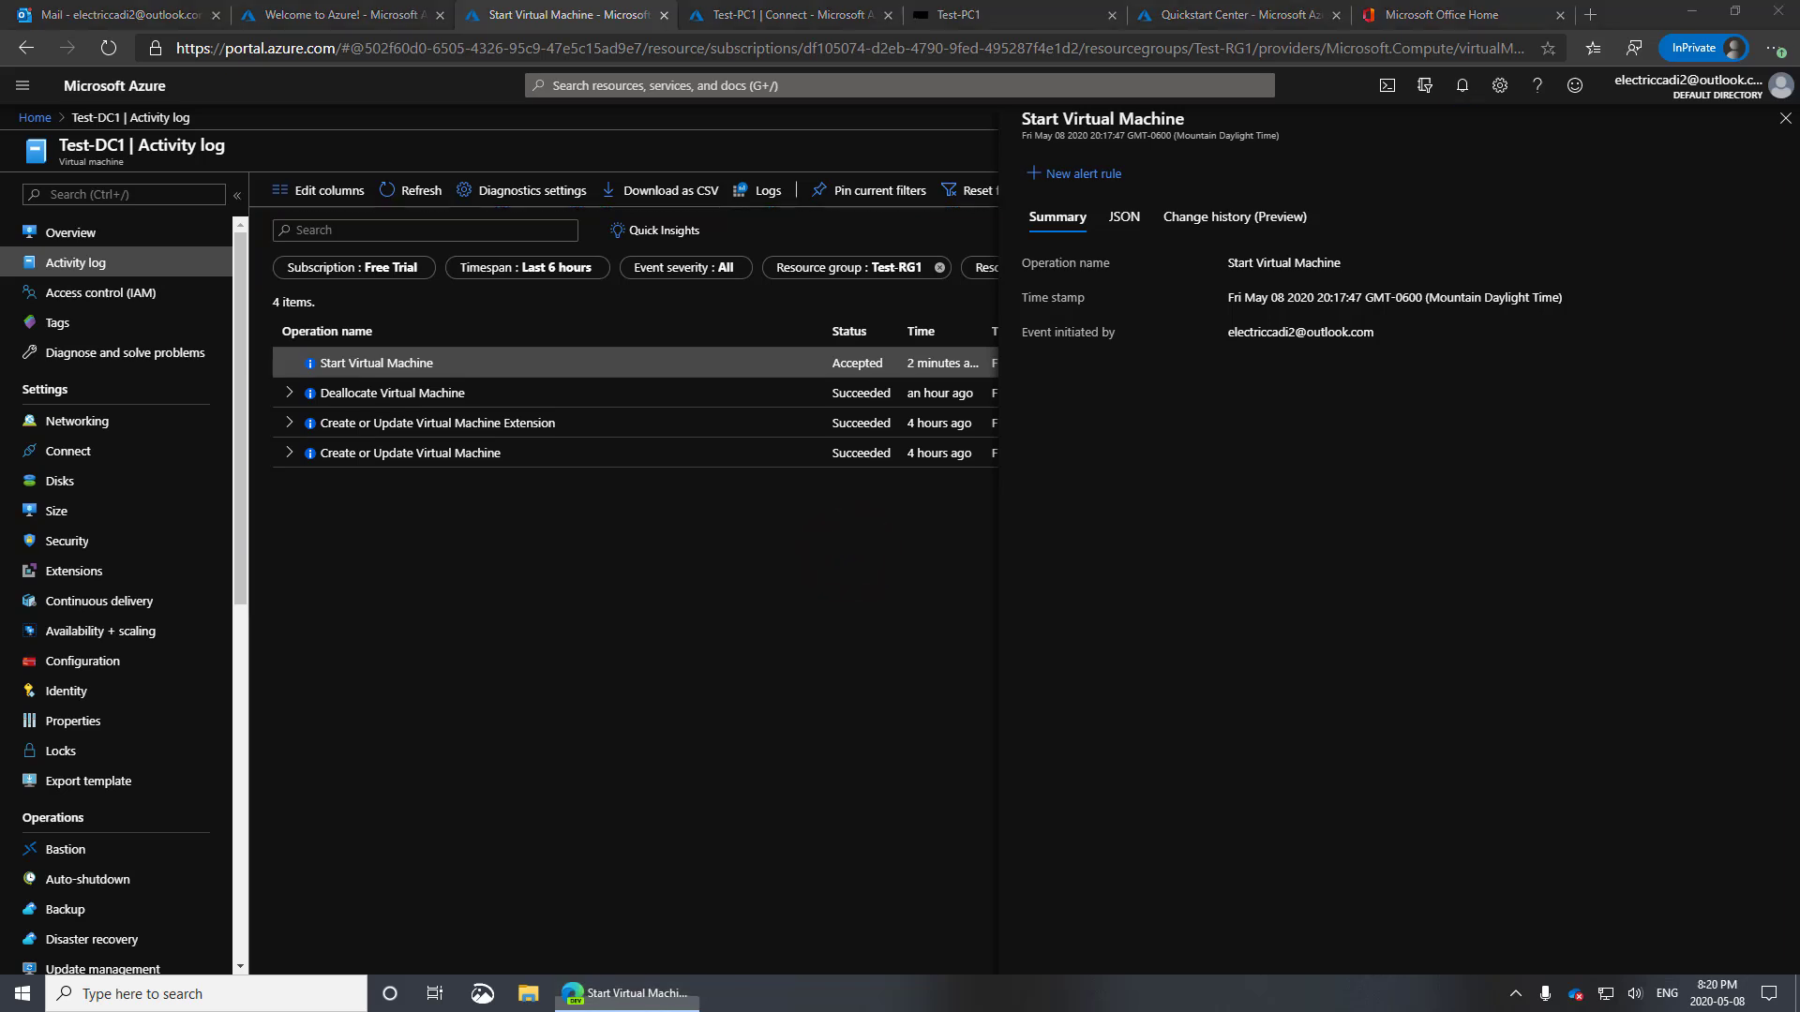
click(972, 8)
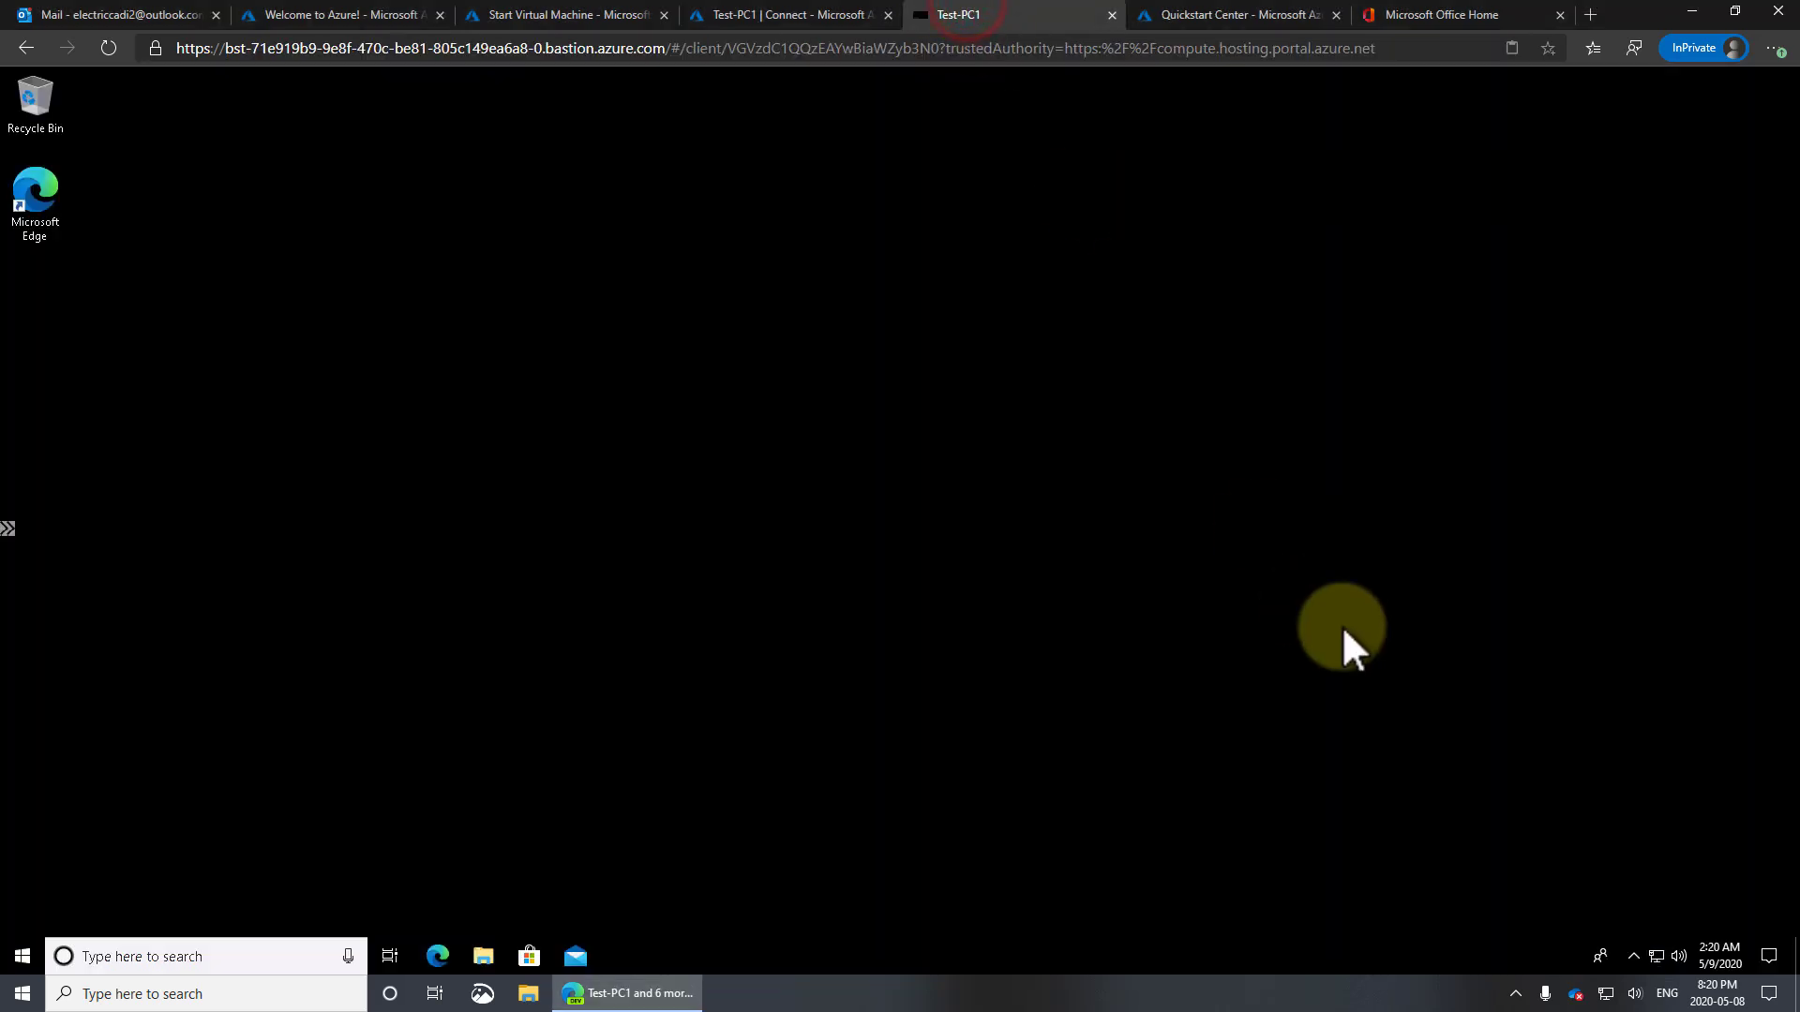
right_click(1656, 957)
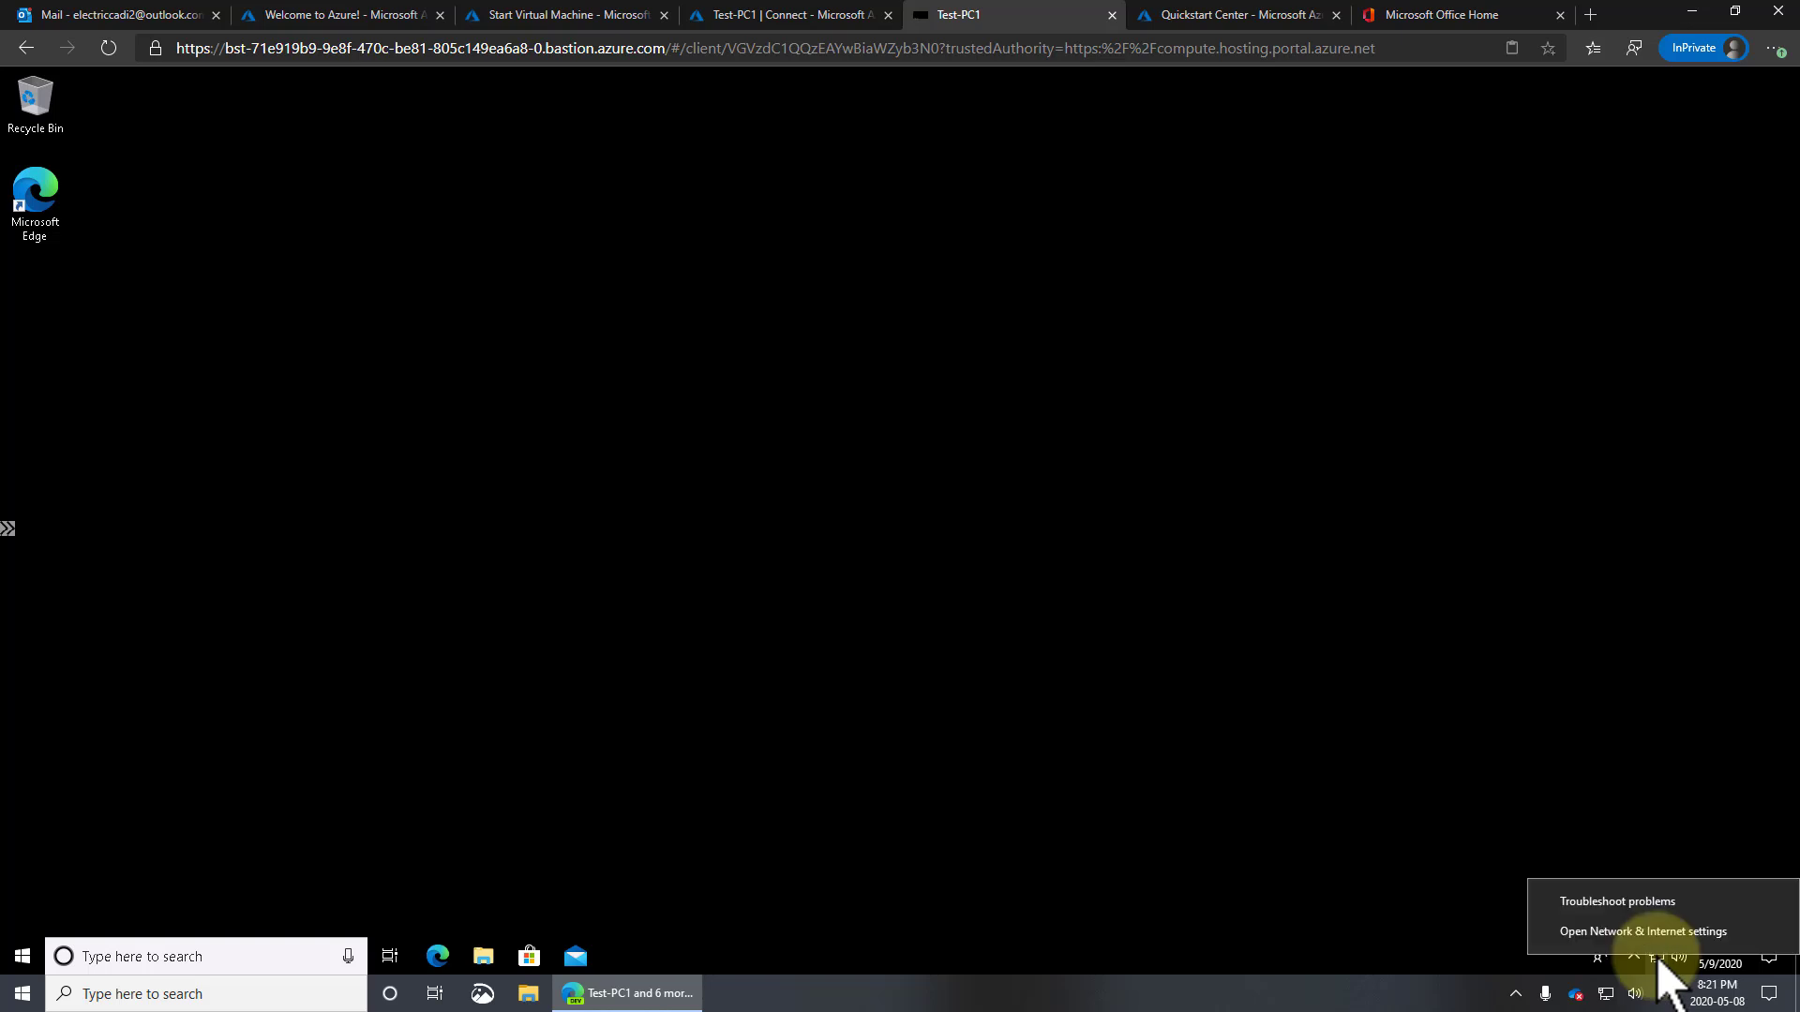
click(1468, 672)
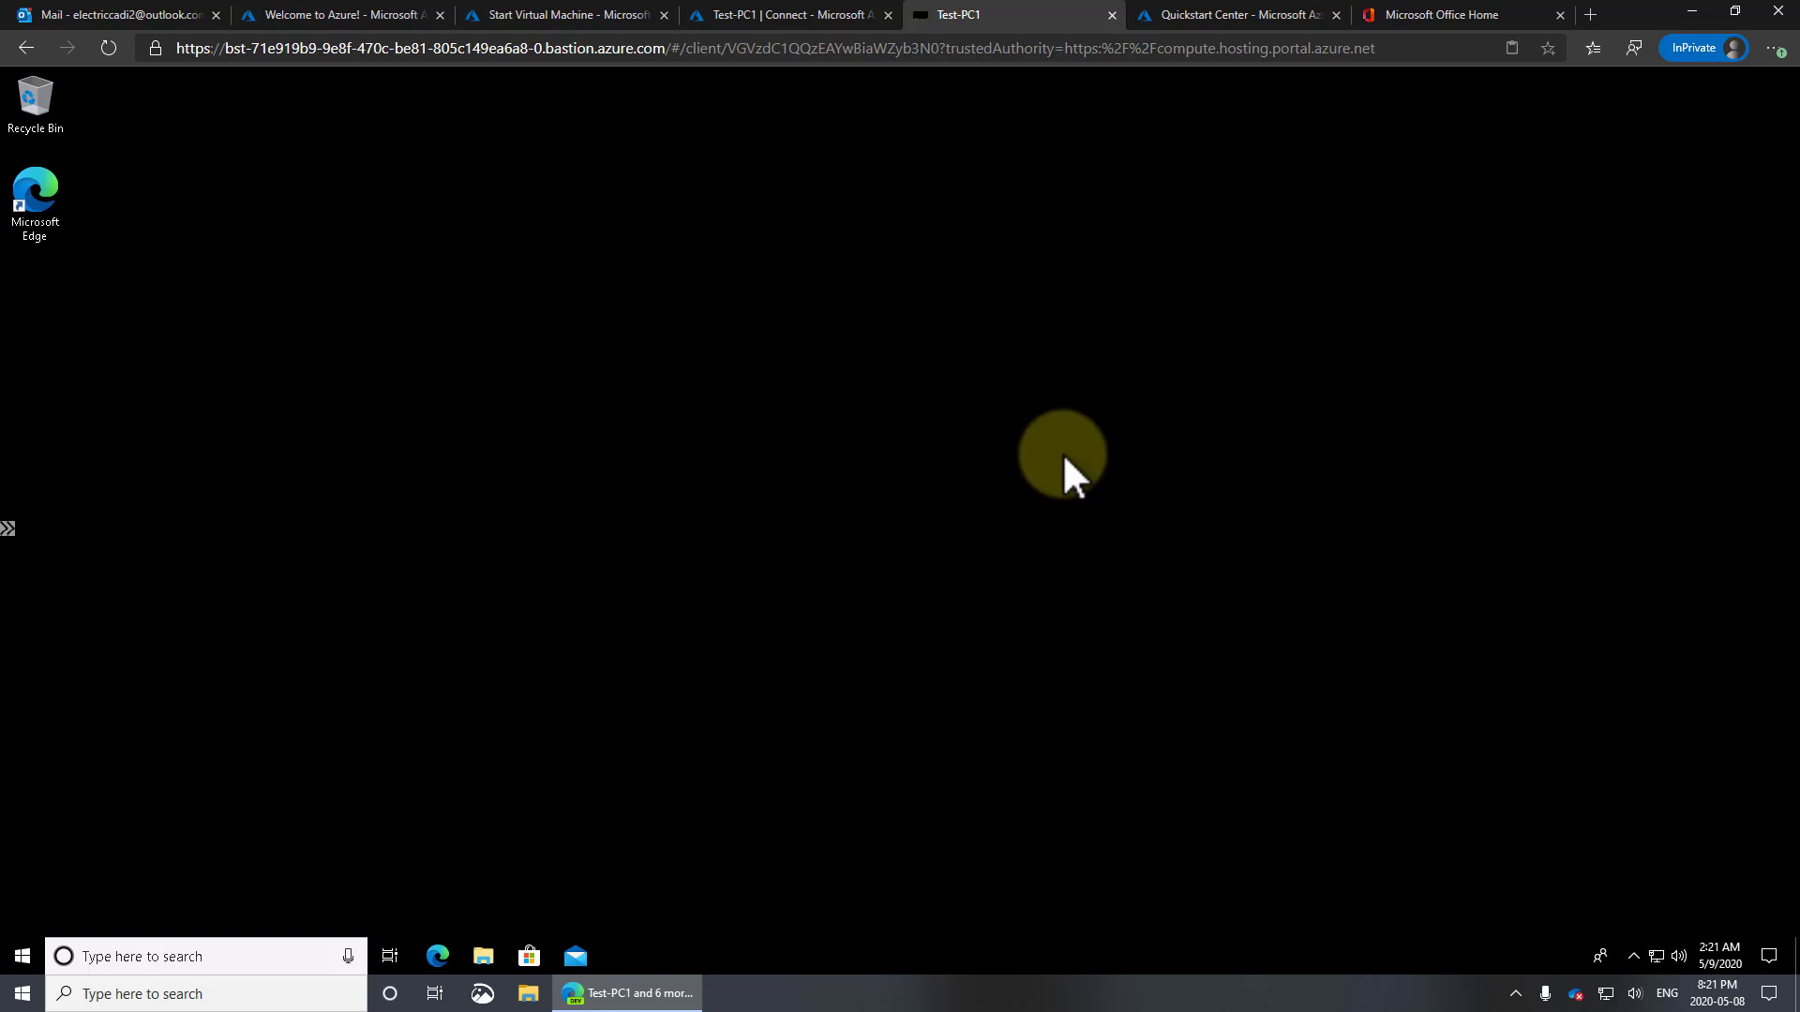
click(557, 19)
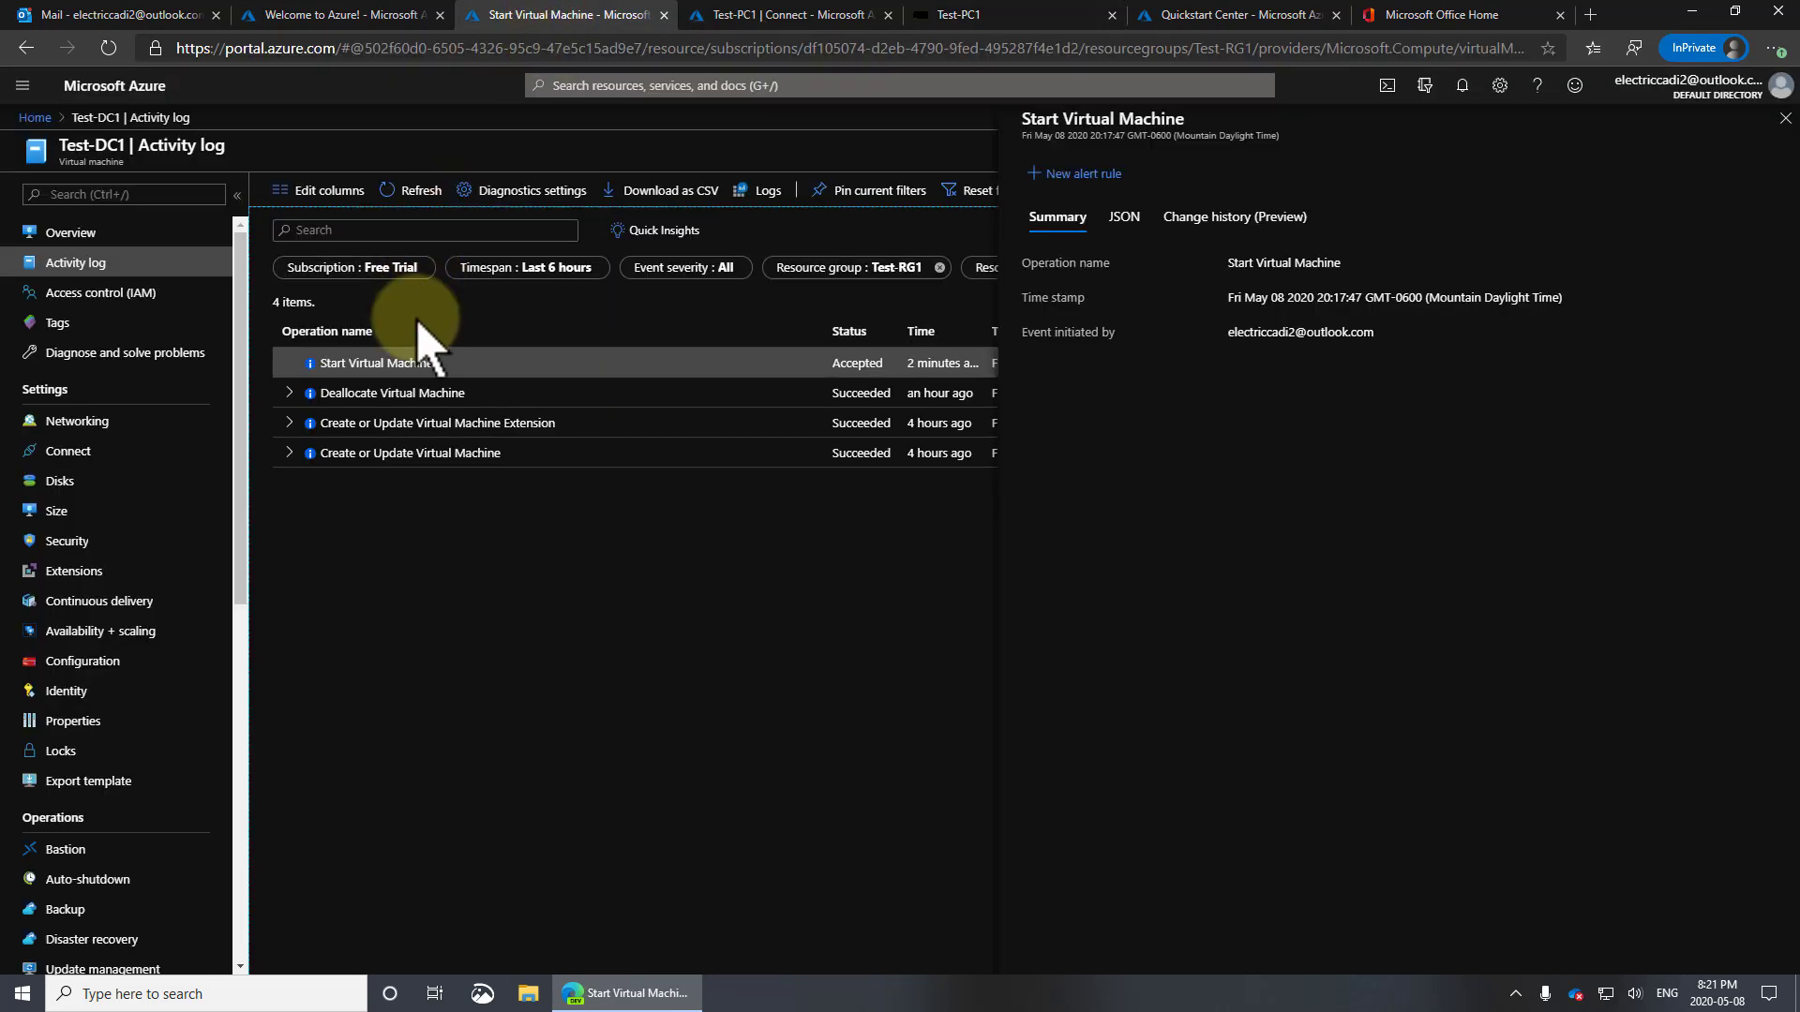
Refresh the activity log and expand Start Virtual Machine to confirm Test-DC1 started
click(432, 193)
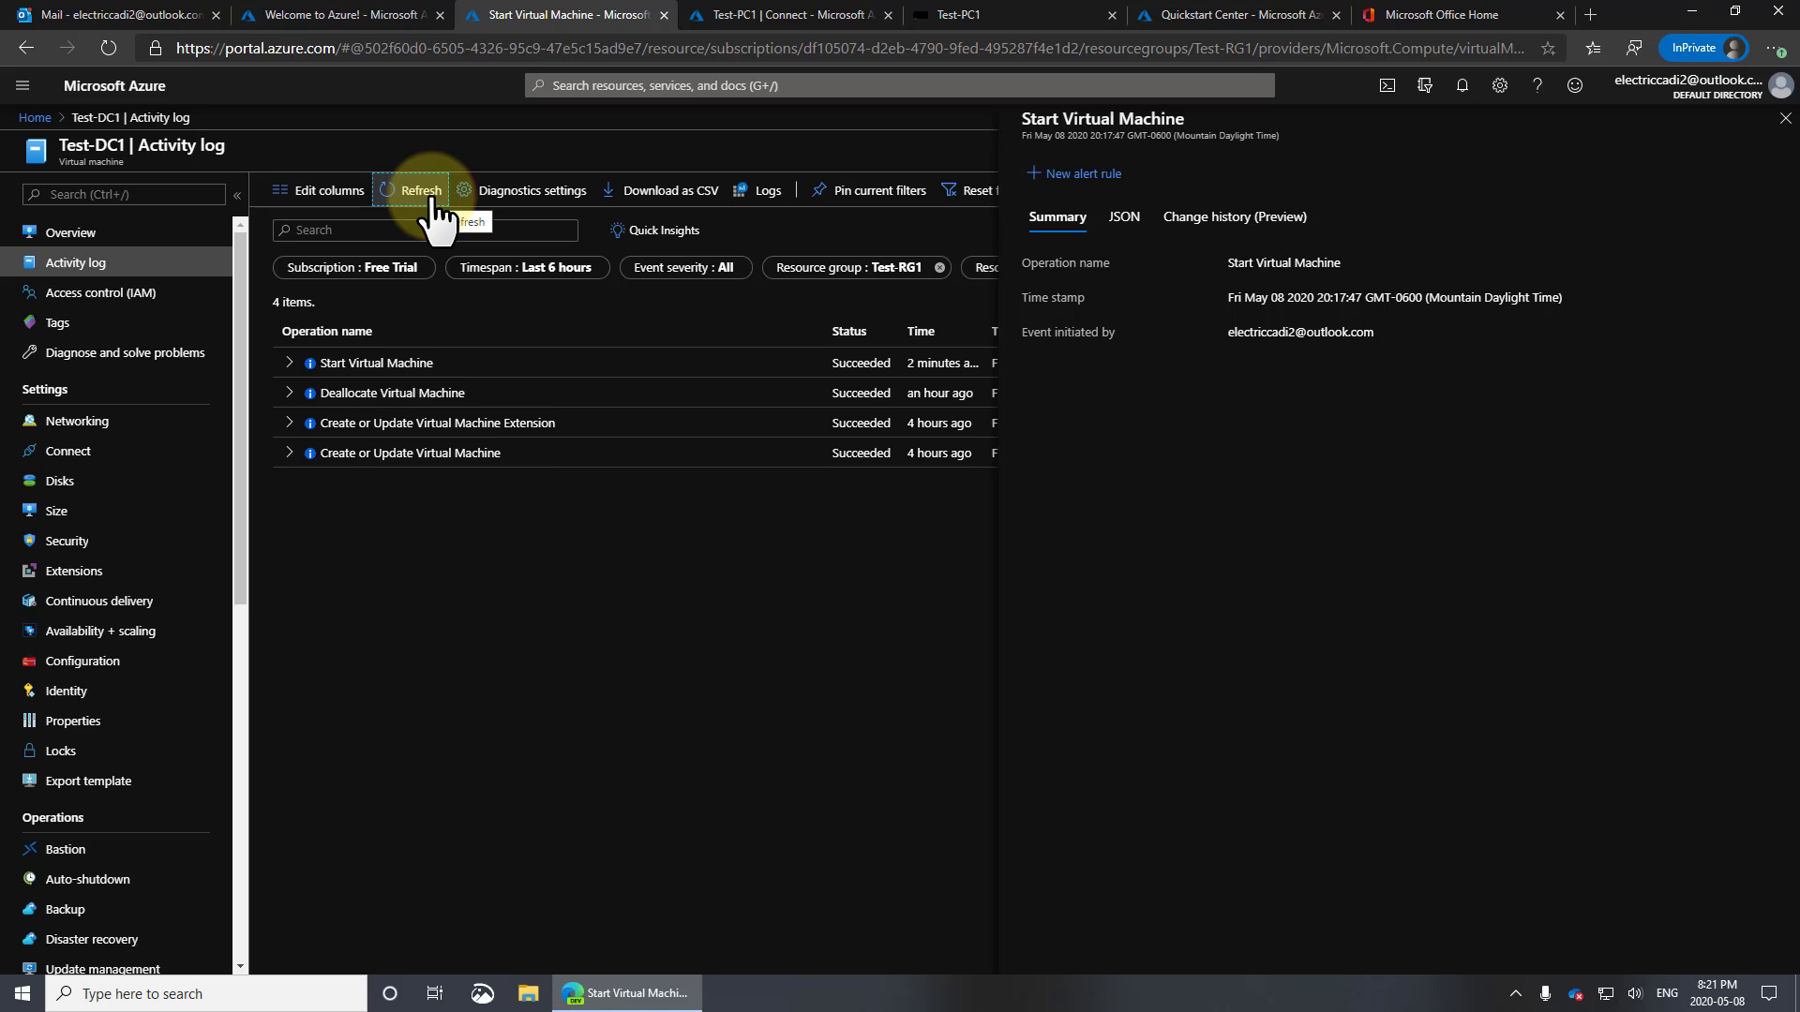
click(288, 363)
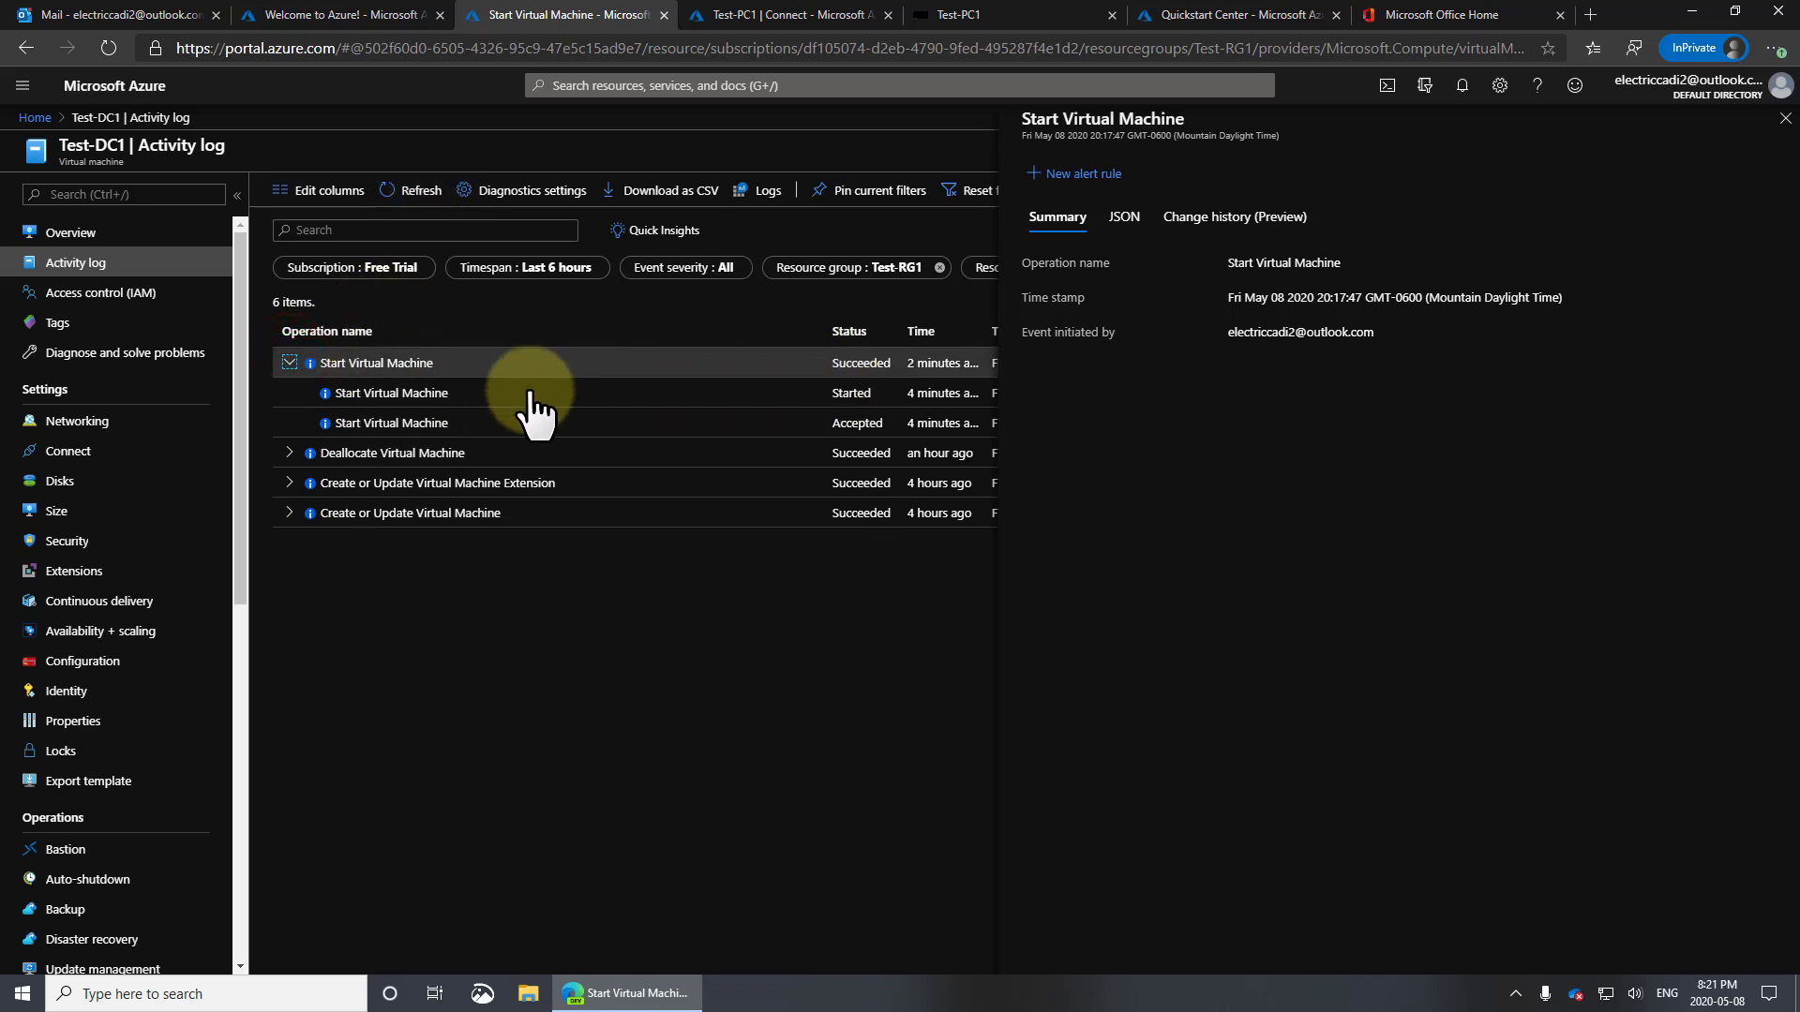
click(94, 236)
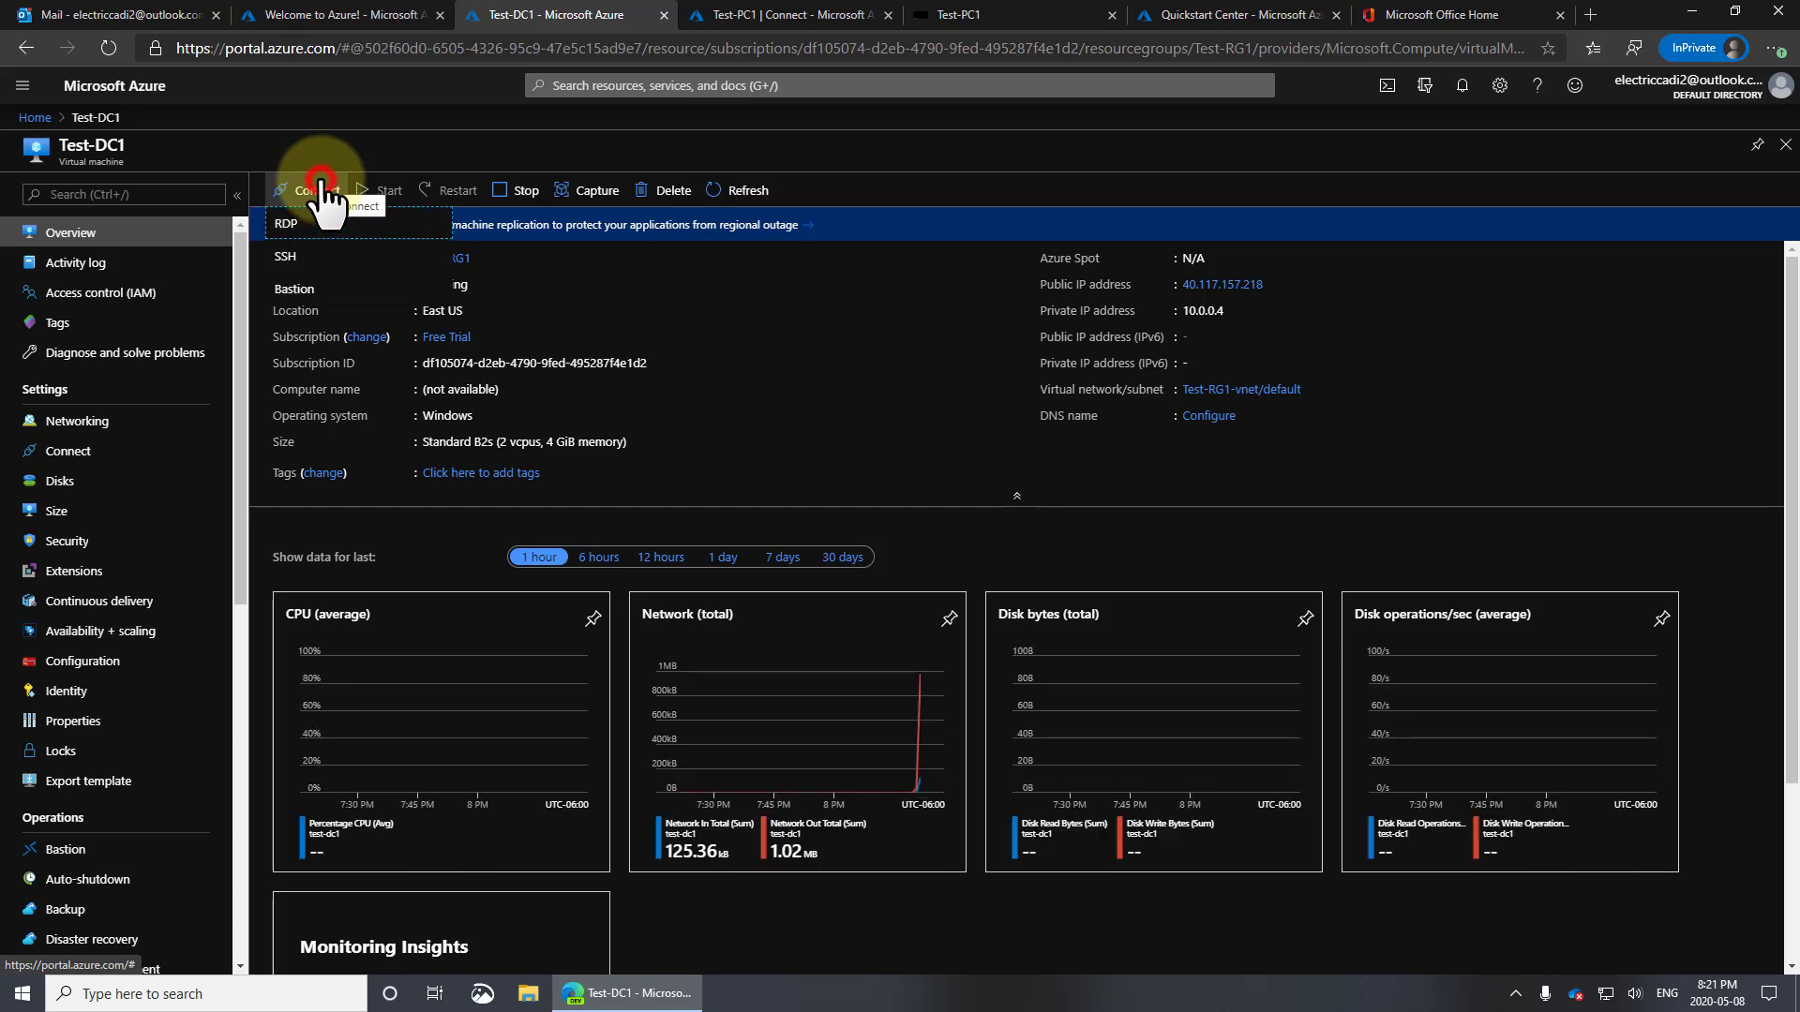
Connect to Test-DC1 through Bastion as testadmin with the admin password
click(300, 191)
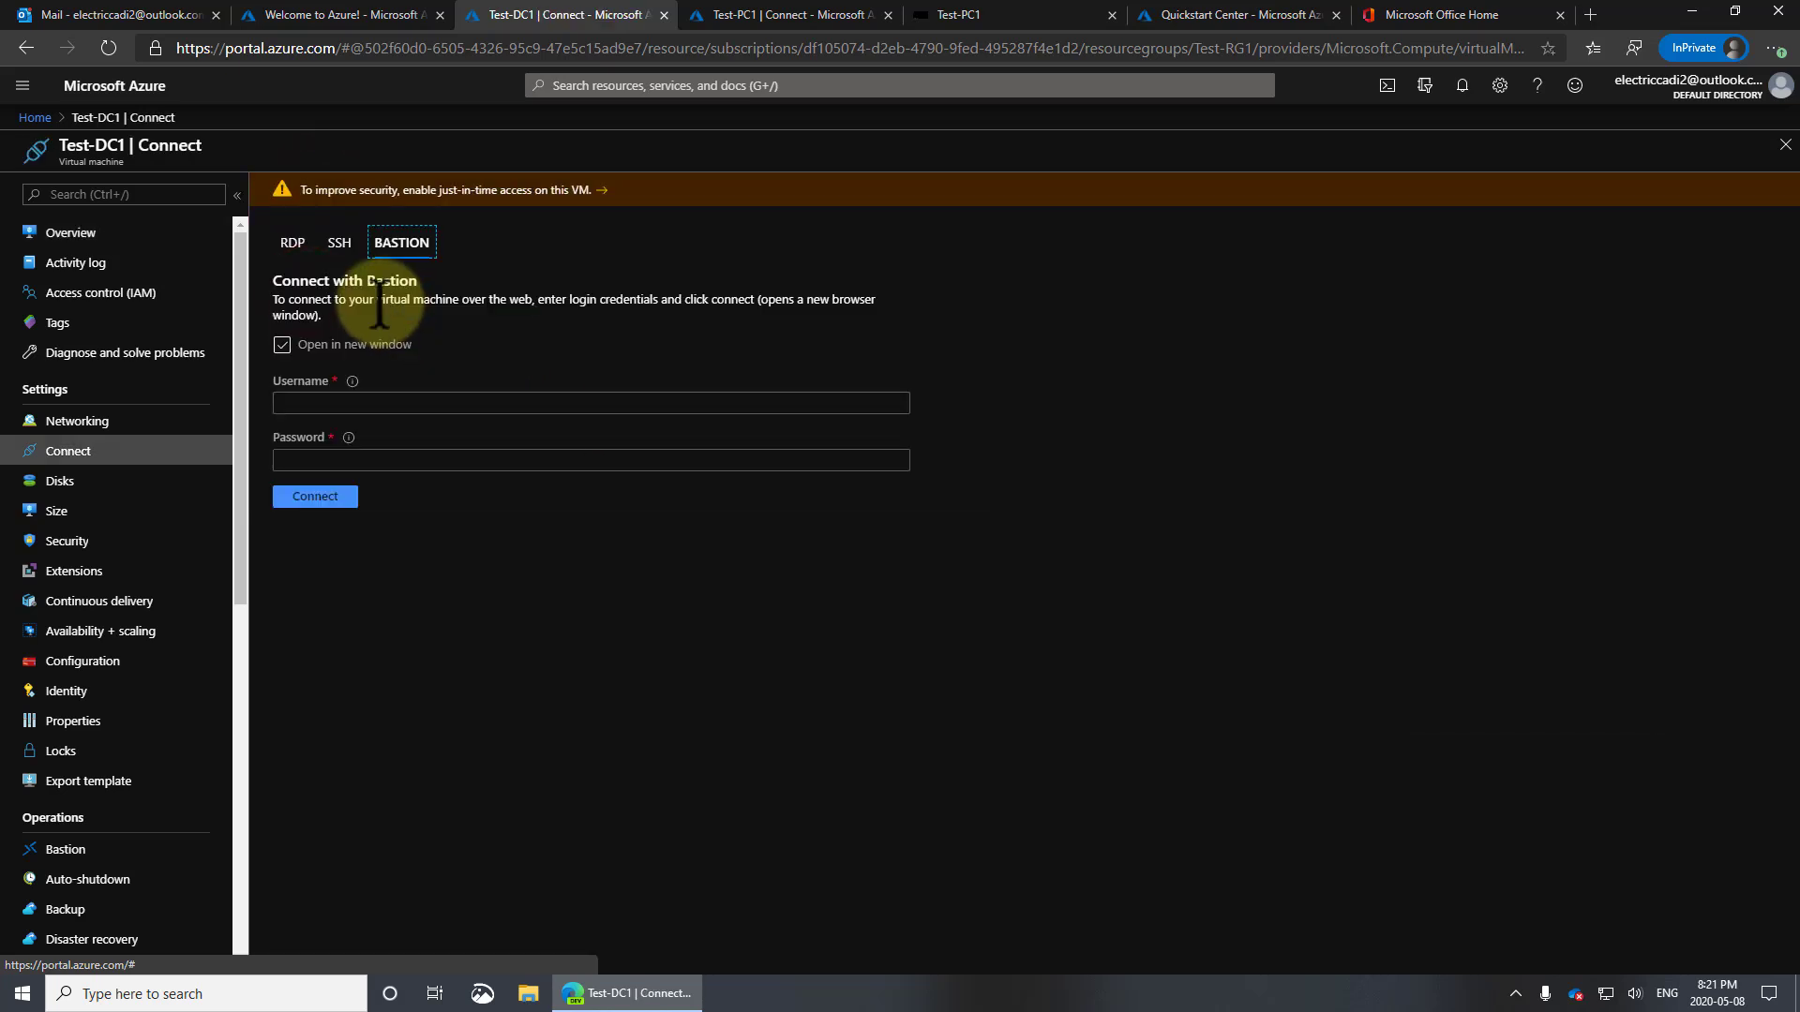
click(339, 402)
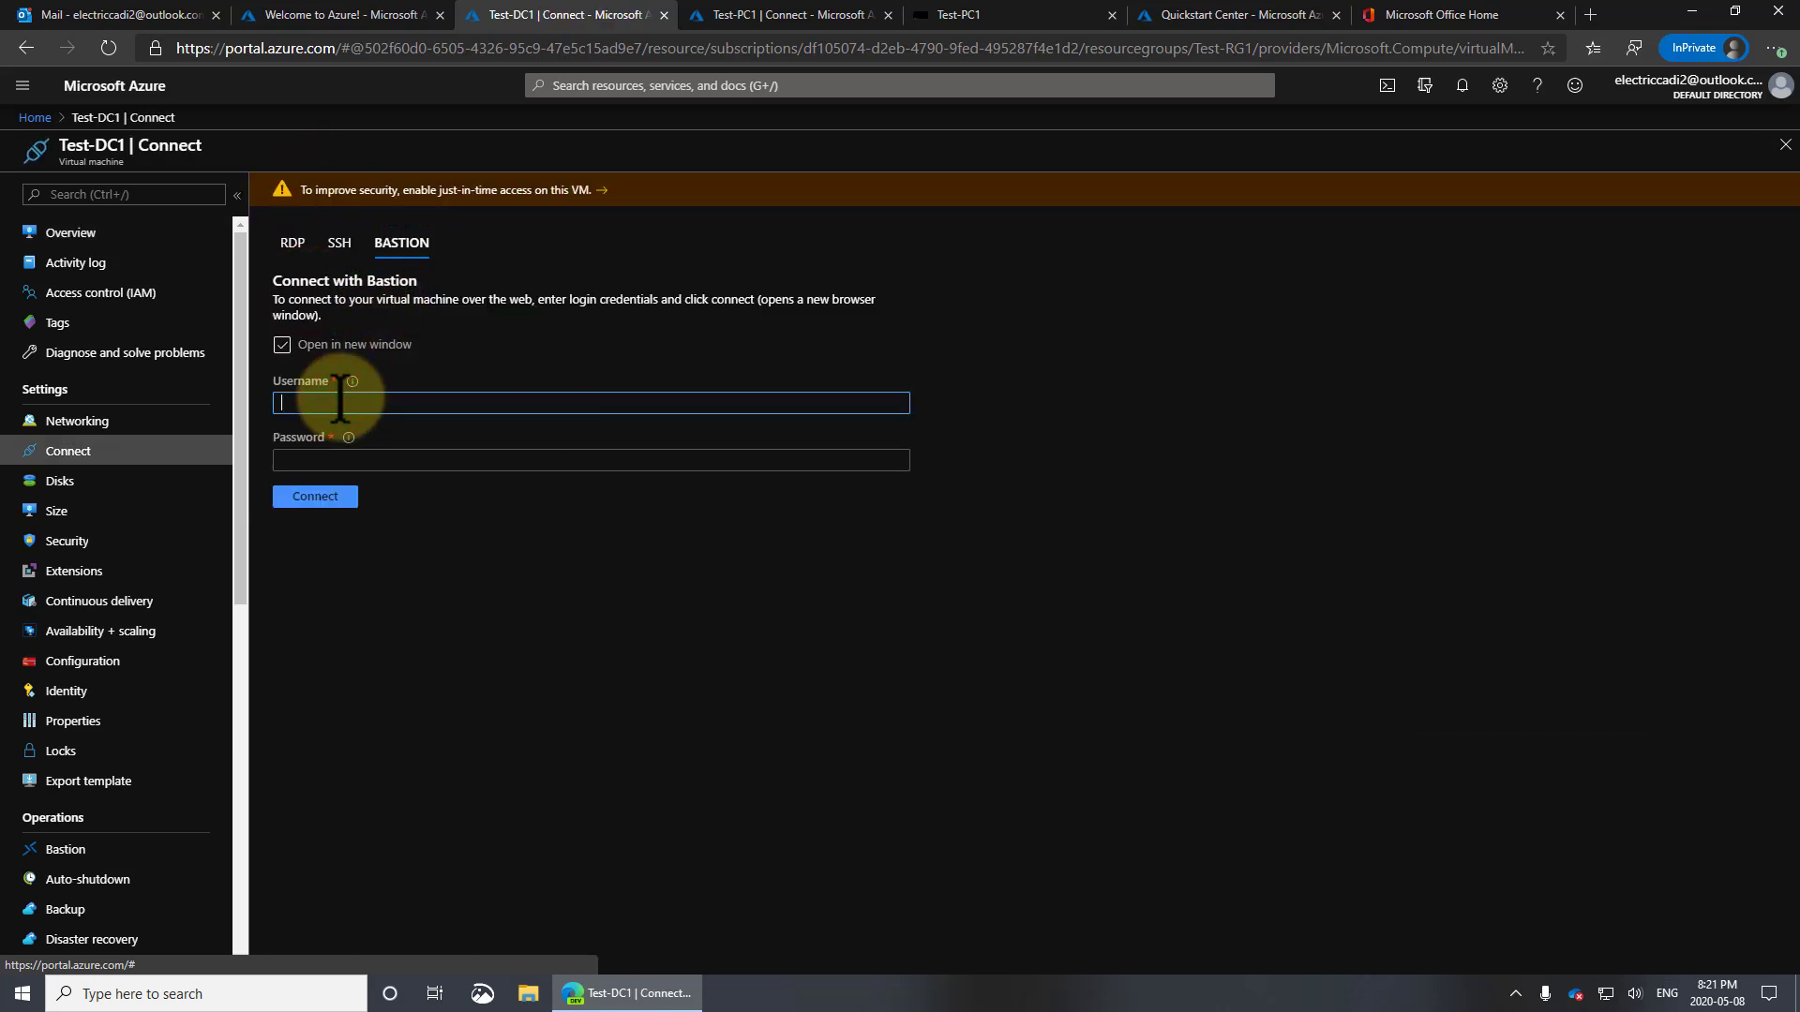
text(testadmin)
key(Tab)
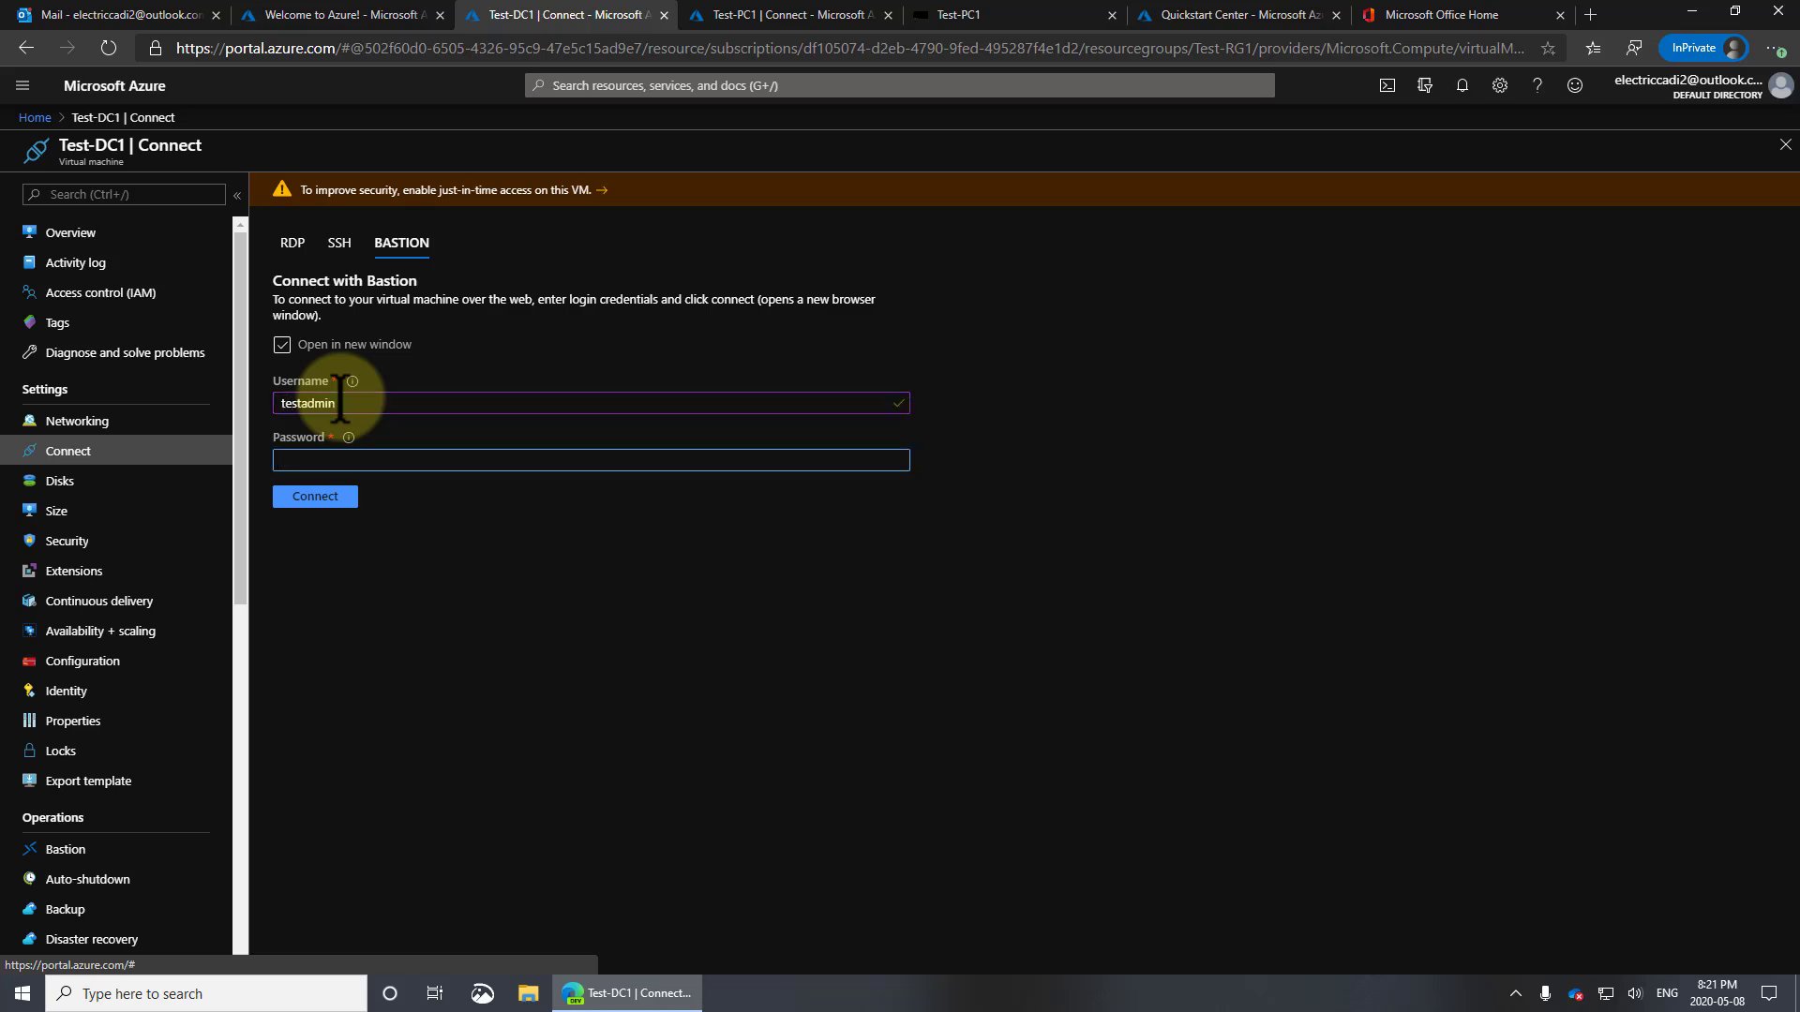
click(317, 497)
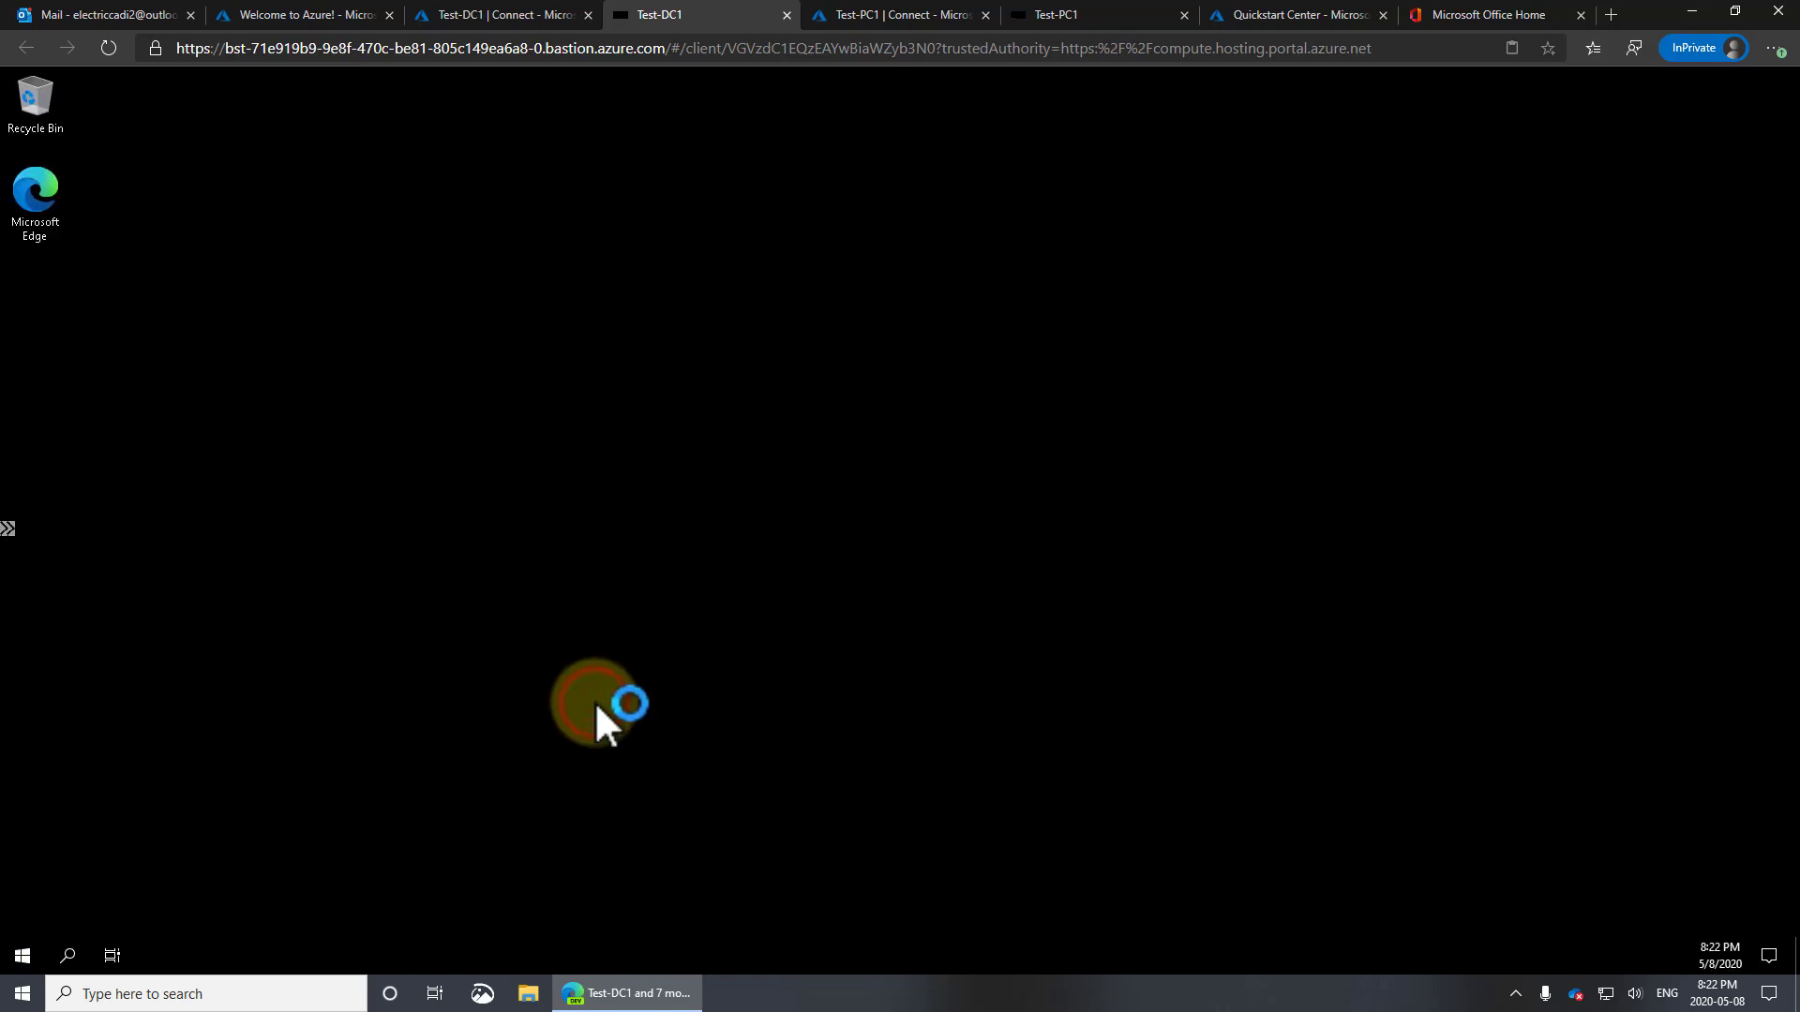
Launch Microsoft Edge on Test-DC1 and run a test search for 'sdfgsdfgsfdg'
click(23, 955)
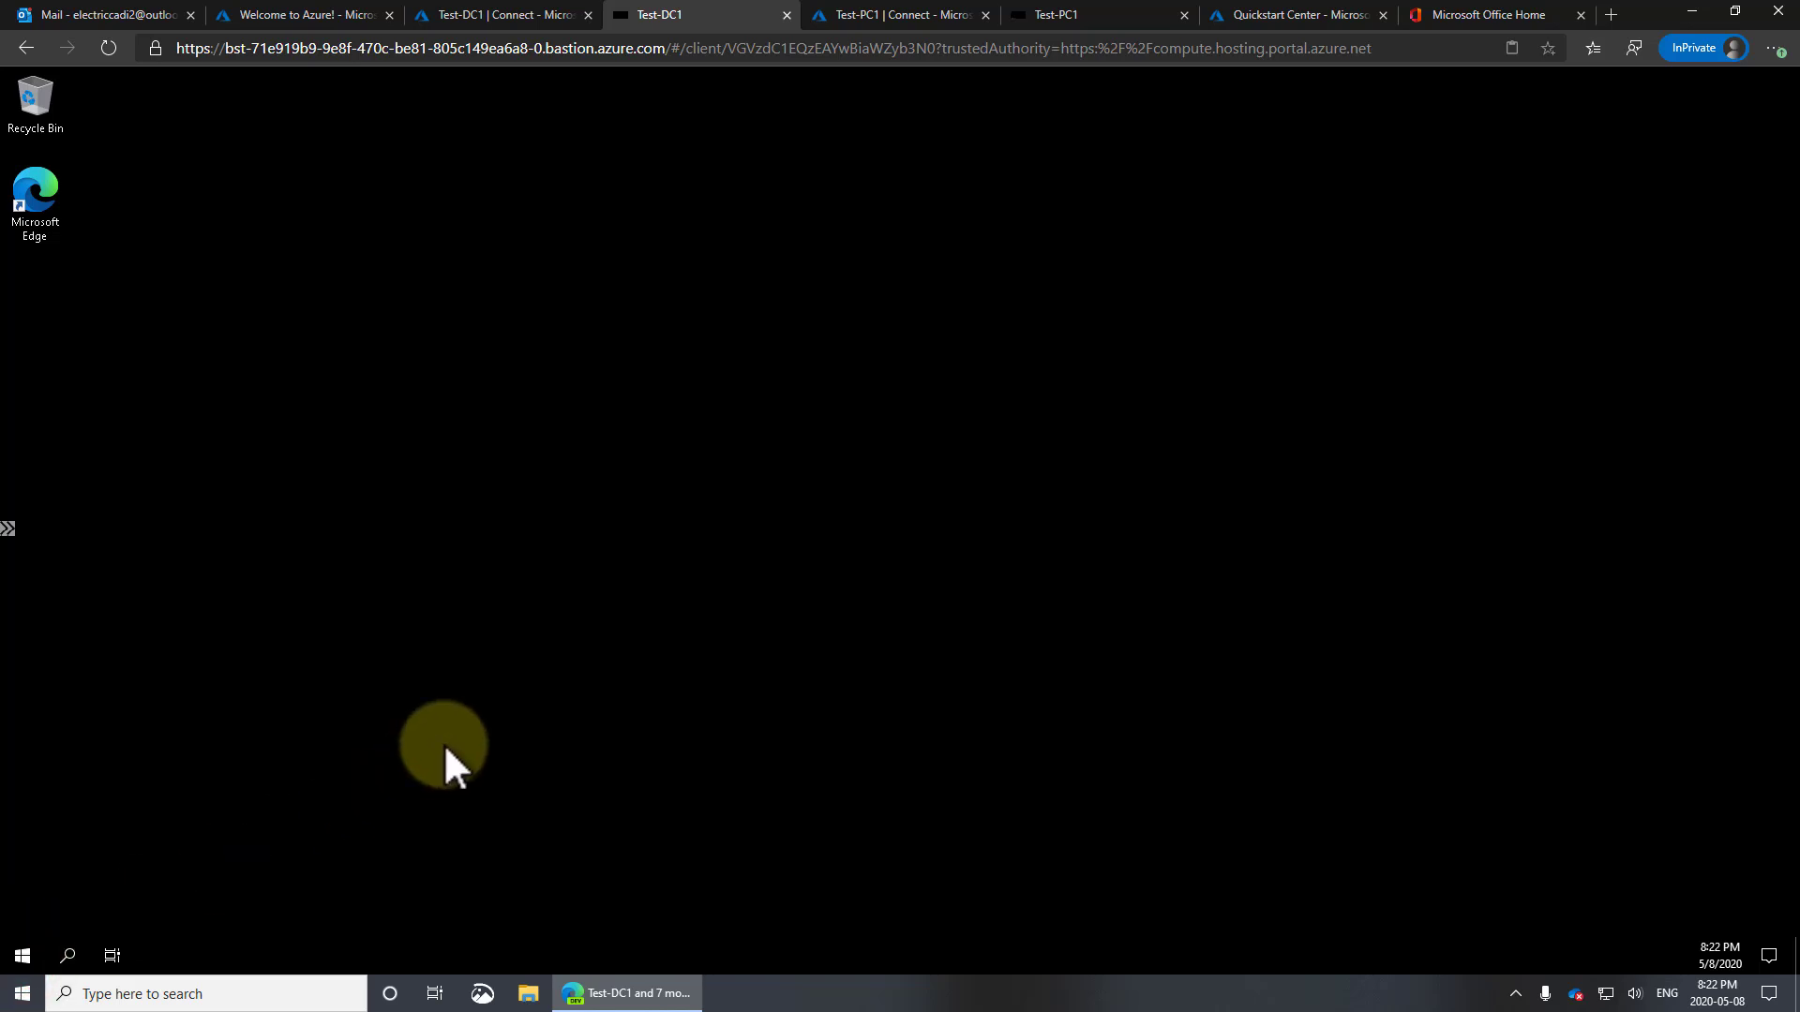
click(356, 771)
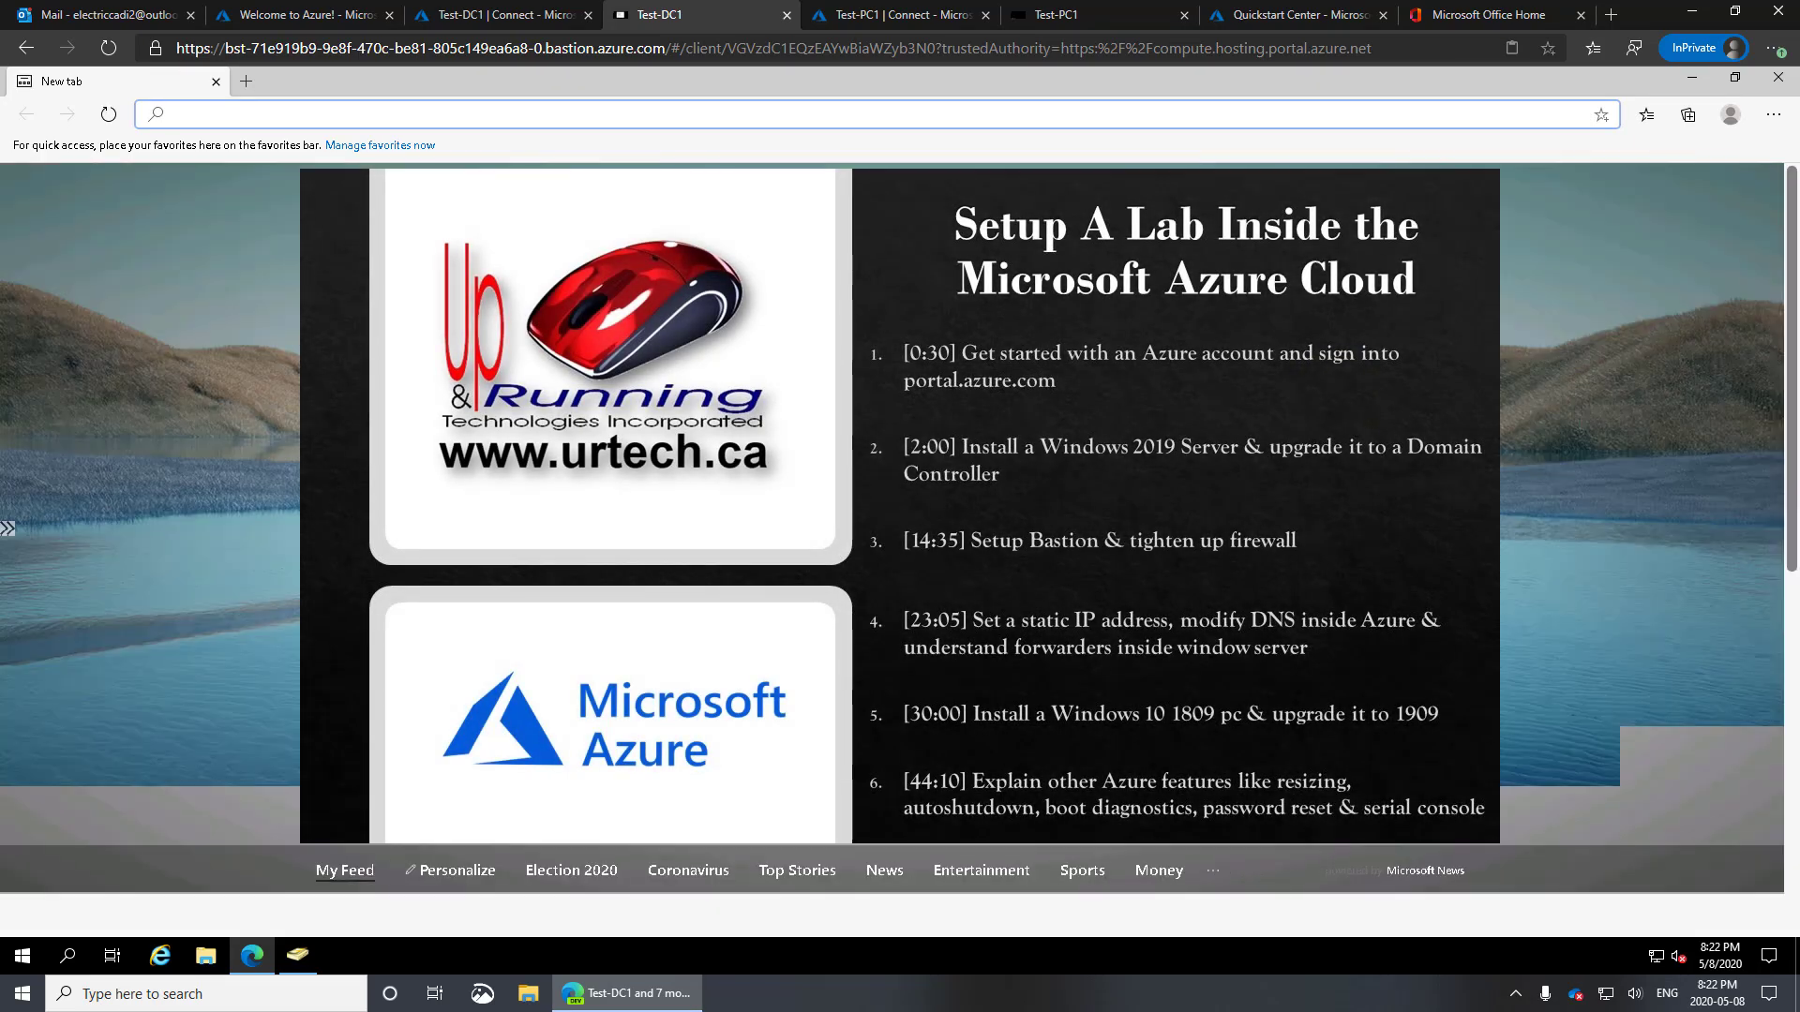
click(1051, 114)
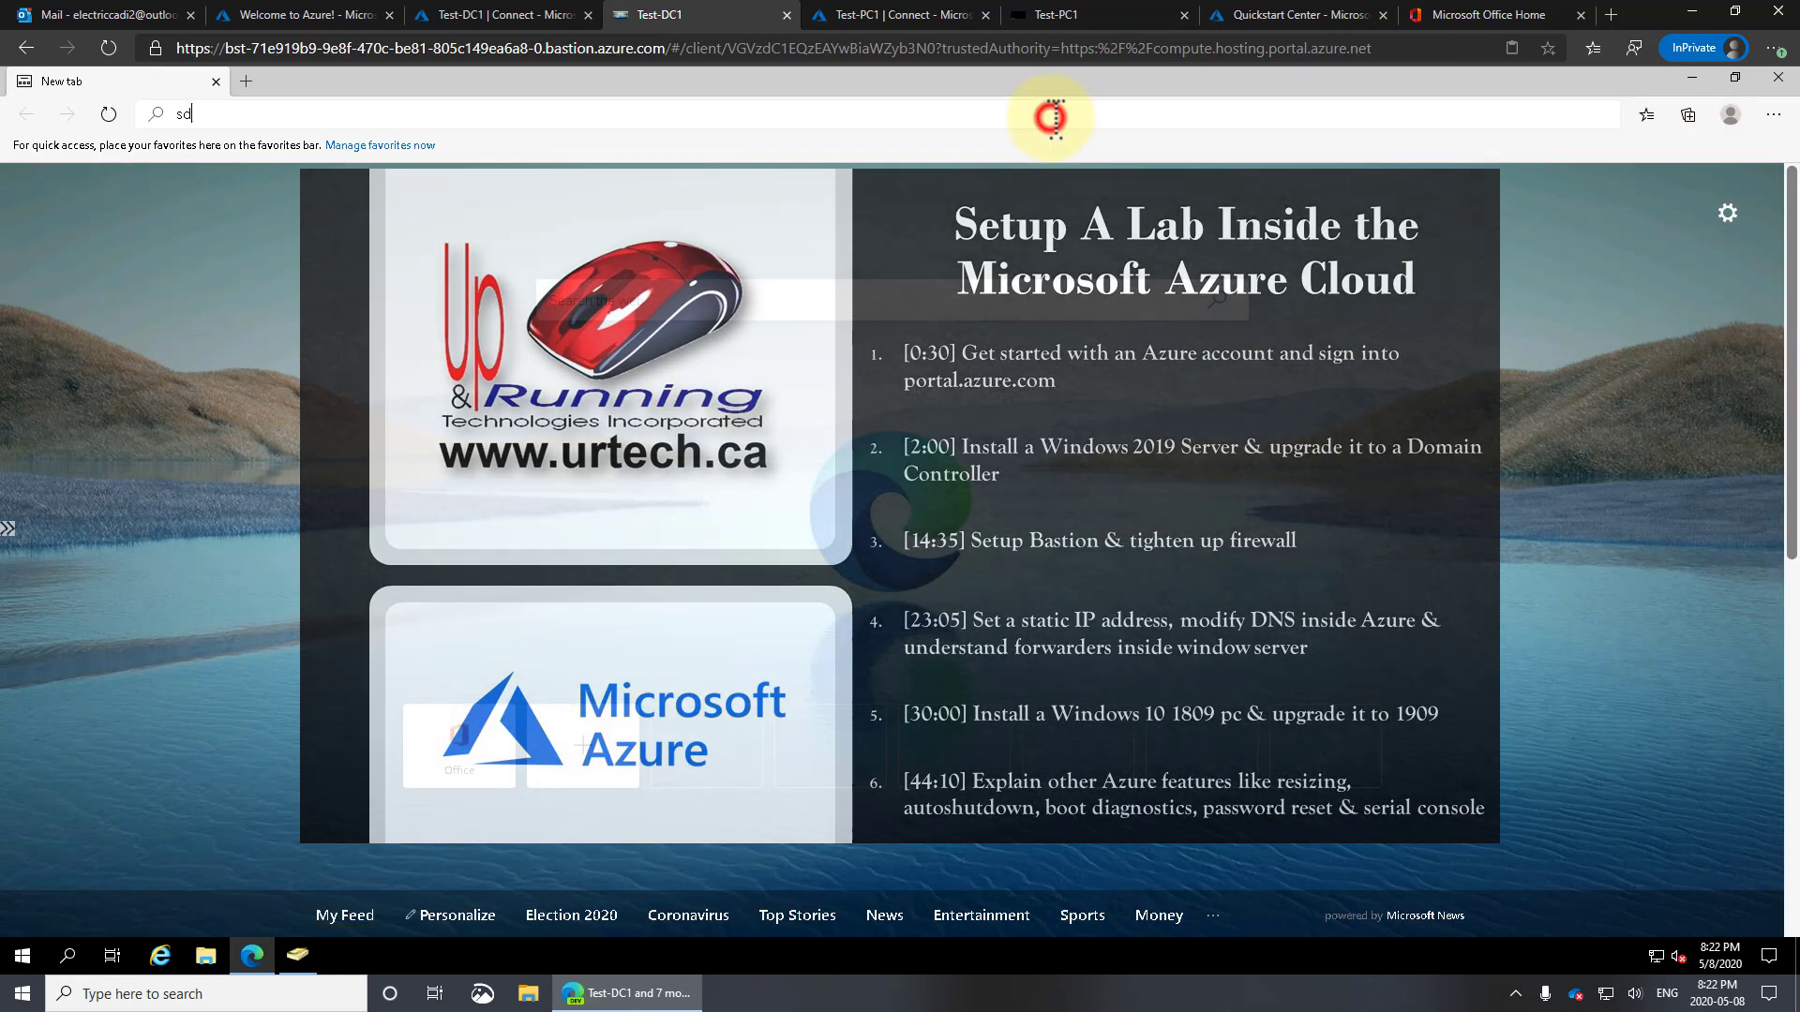
text(sdfgsdfgsfdg)
key(Return)
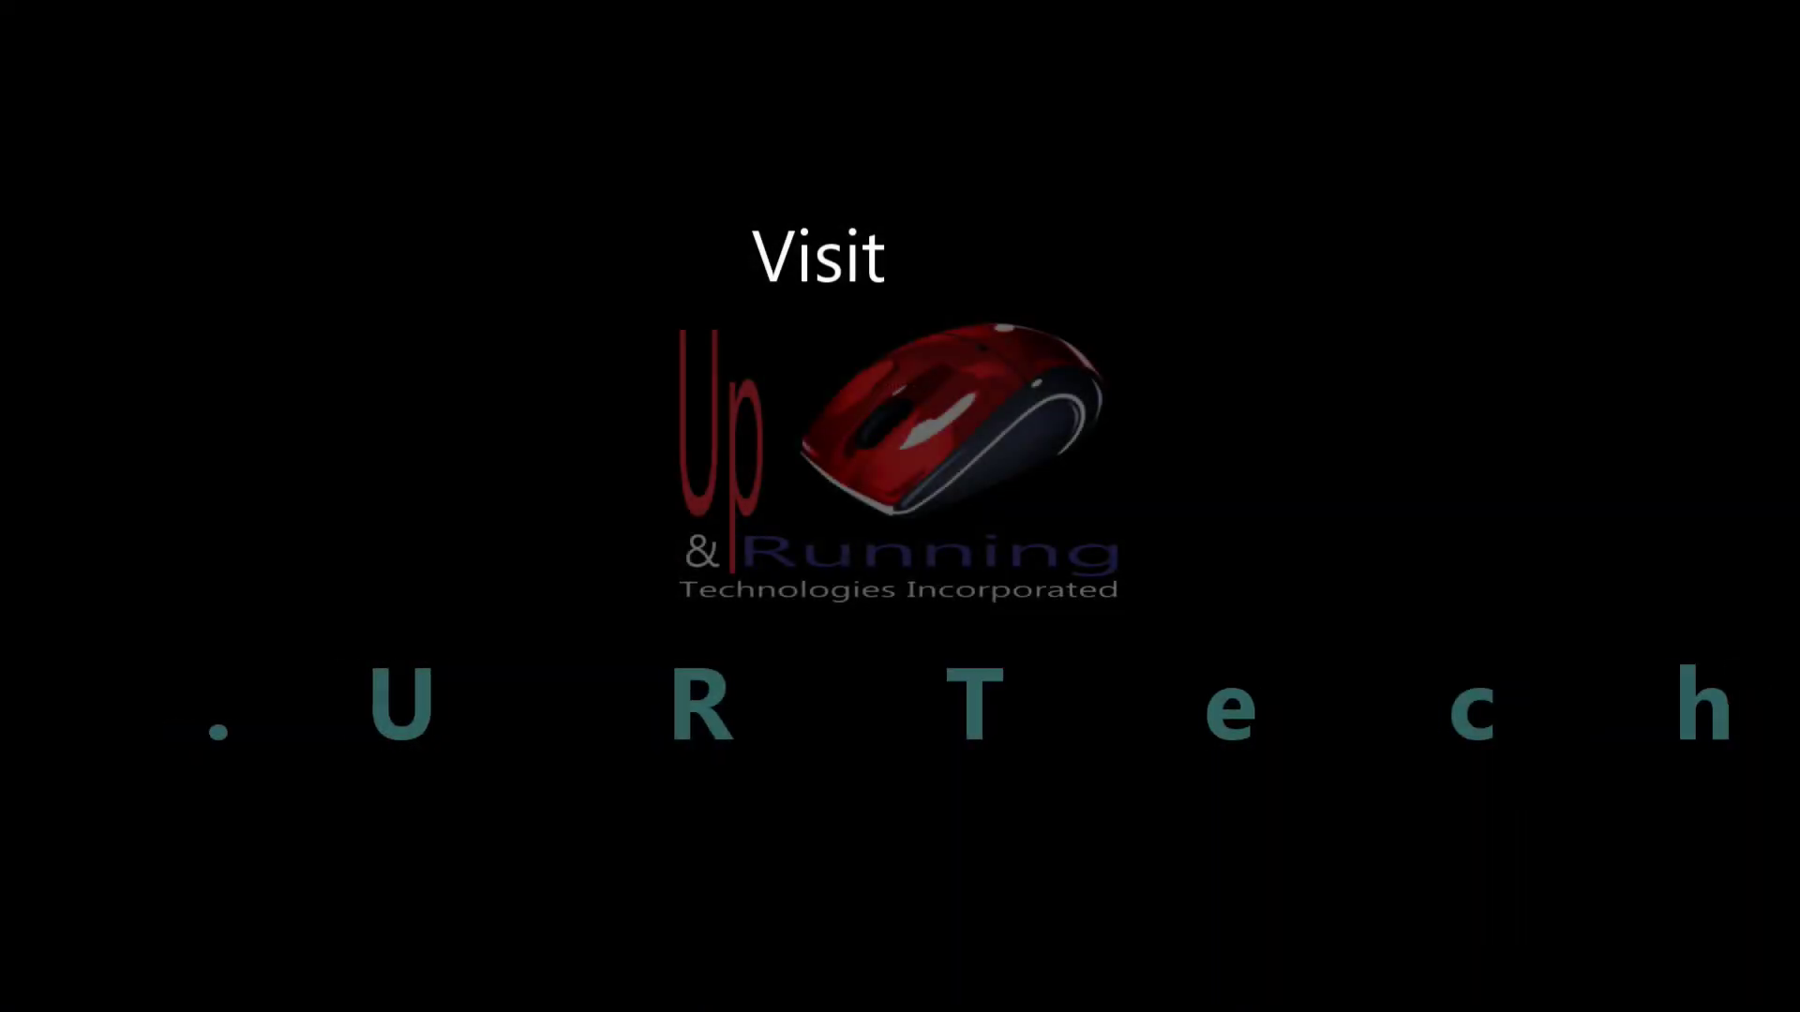